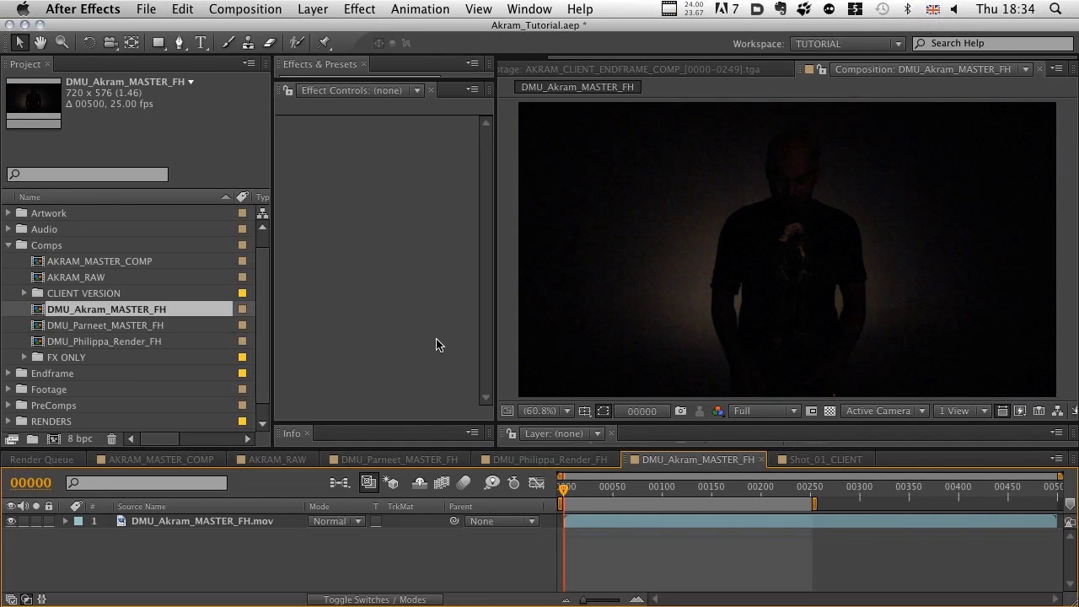
Step: Preview the finished DMU_Akram_MASTER_FH composition and the DMU_Philippa_Render_FH composition
key(KP_0)
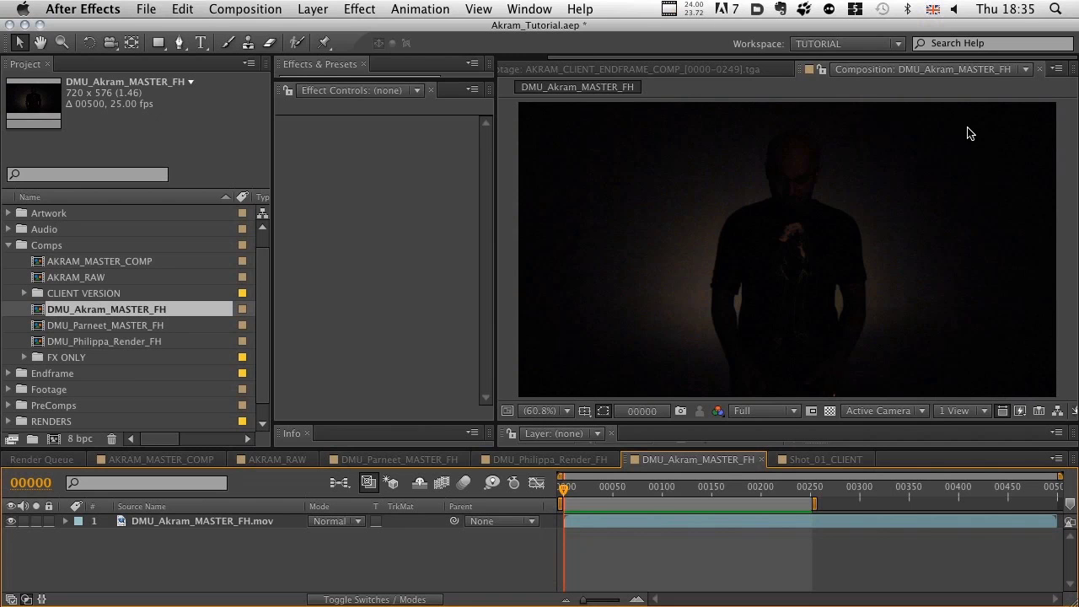
key(space)
double_click(105, 344)
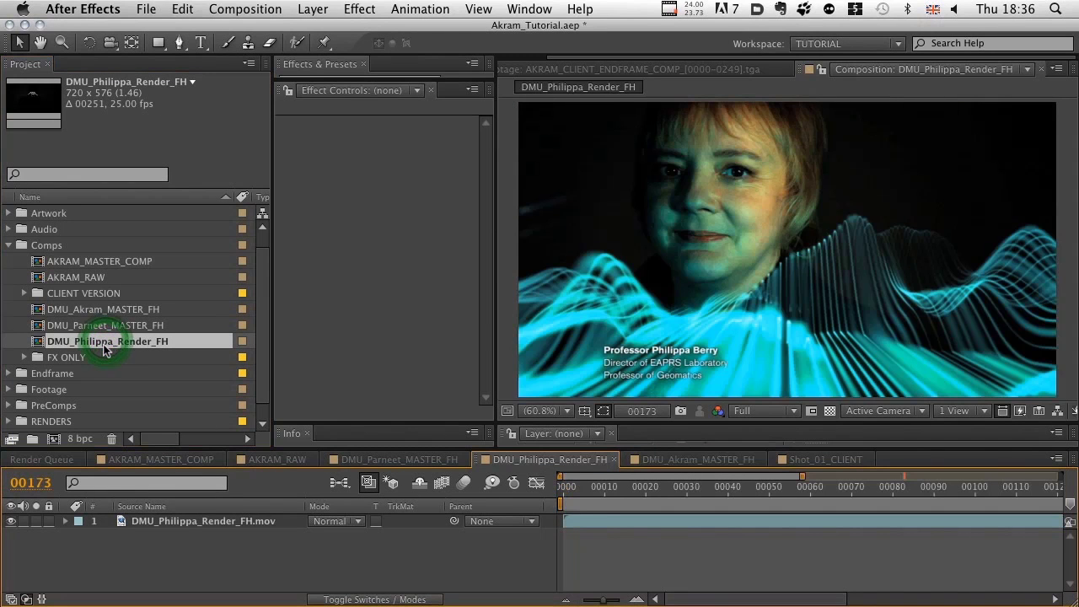
key(KP_0)
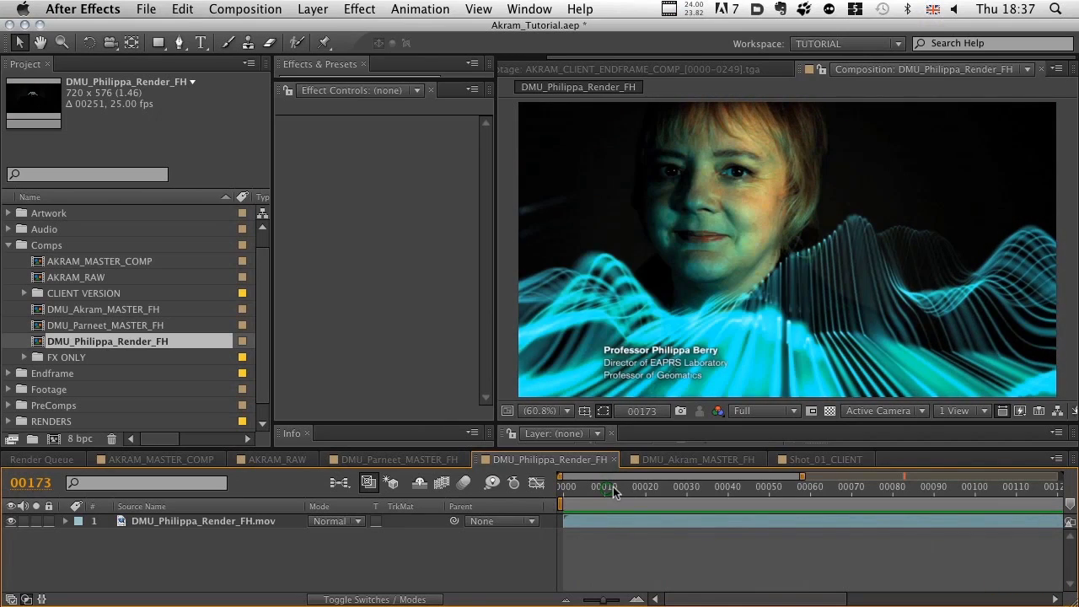
Step: Open the DMU_Parneet_MASTER_FH composition and scrub through it to frame 152 to examine the light effects
double_click(105, 325)
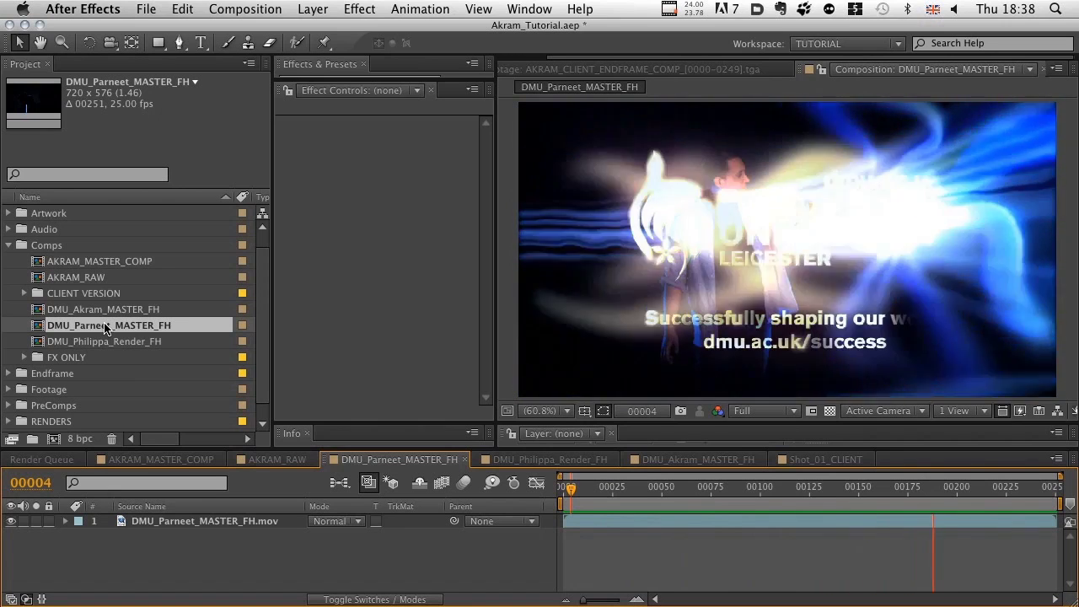
click(763, 499)
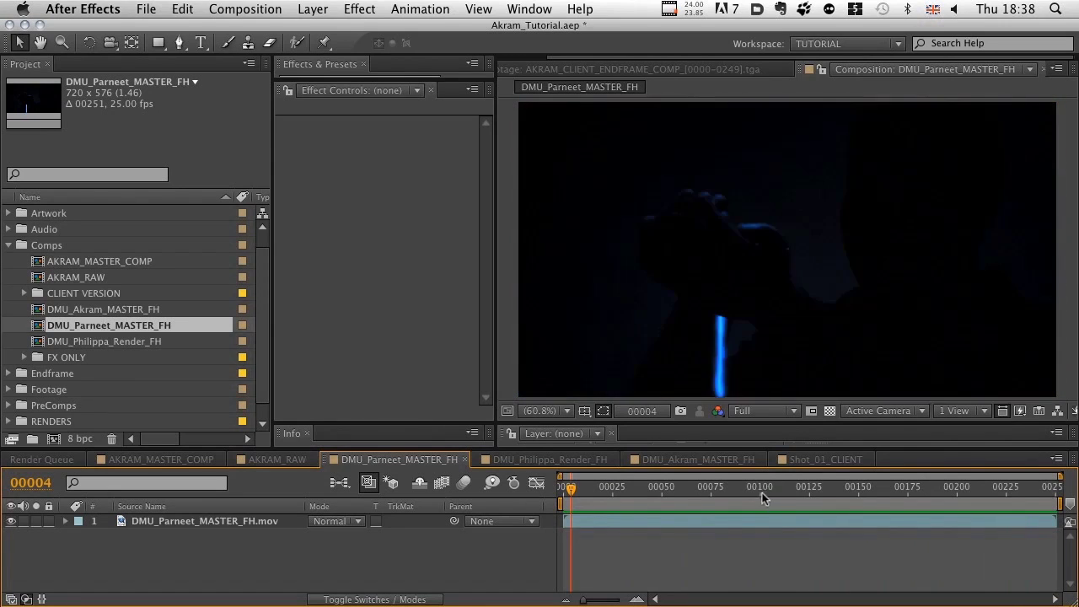
mouse_move(763, 499)
mouse_down()
mouse_move(610, 491)
mouse_move(849, 493)
mouse_up()
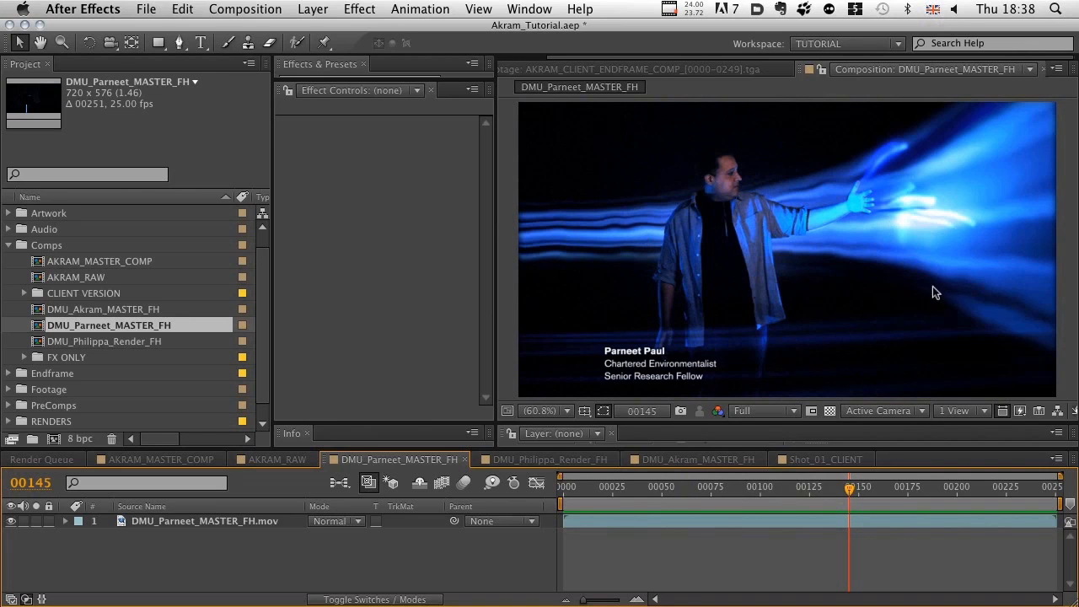
mouse_move(853, 493)
mouse_down()
mouse_move(787, 489)
mouse_move(873, 494)
mouse_move(853, 494)
mouse_move(862, 494)
mouse_up()
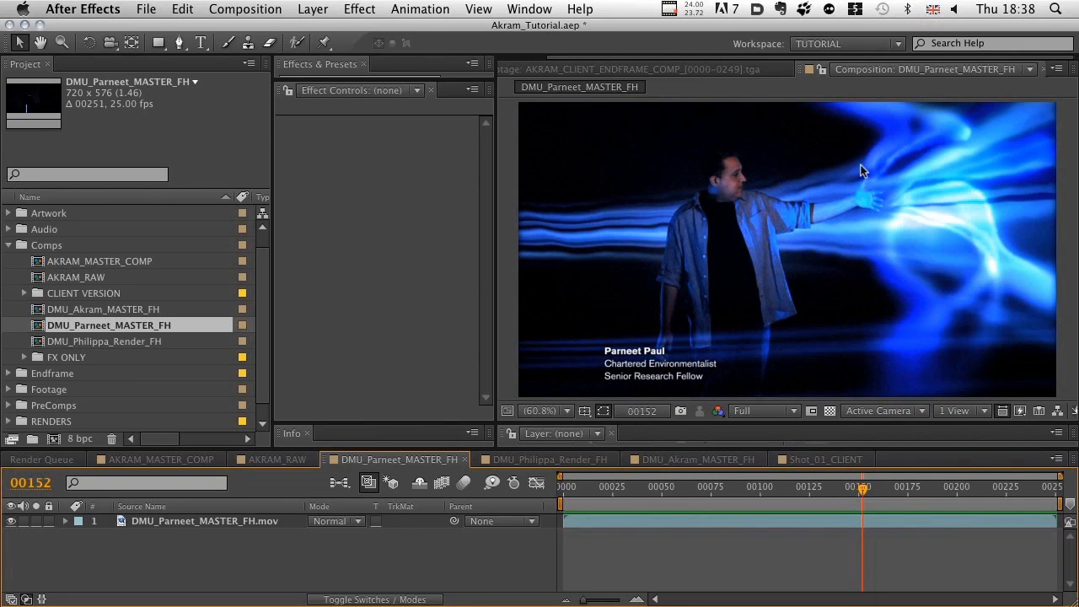
Step: Reopen the DMU_Akram_MASTER_FH composition and play it back to examine the finished effects
double_click(94, 311)
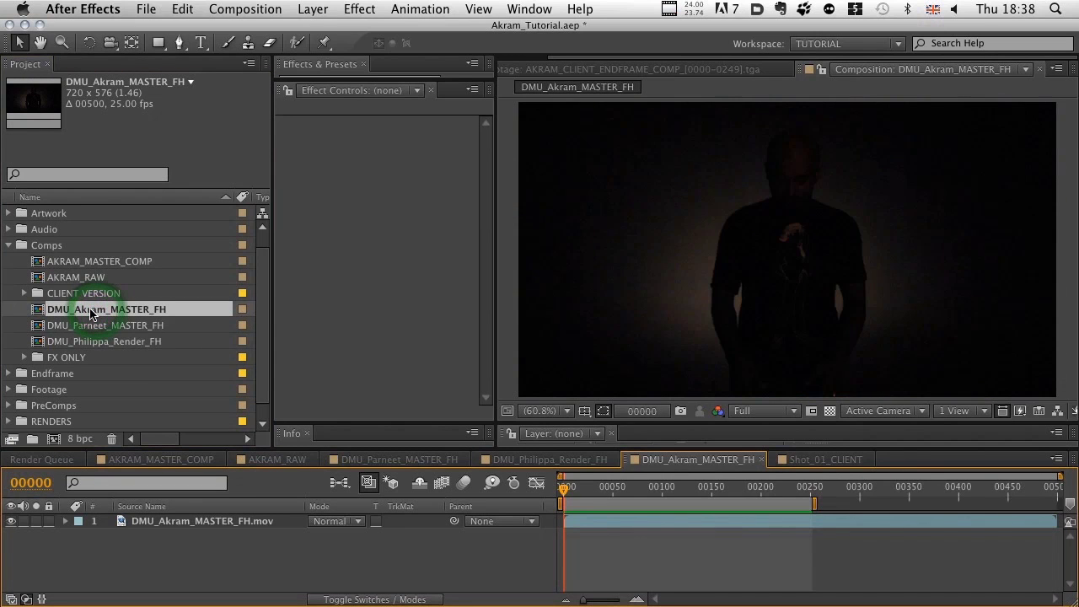
key(space)
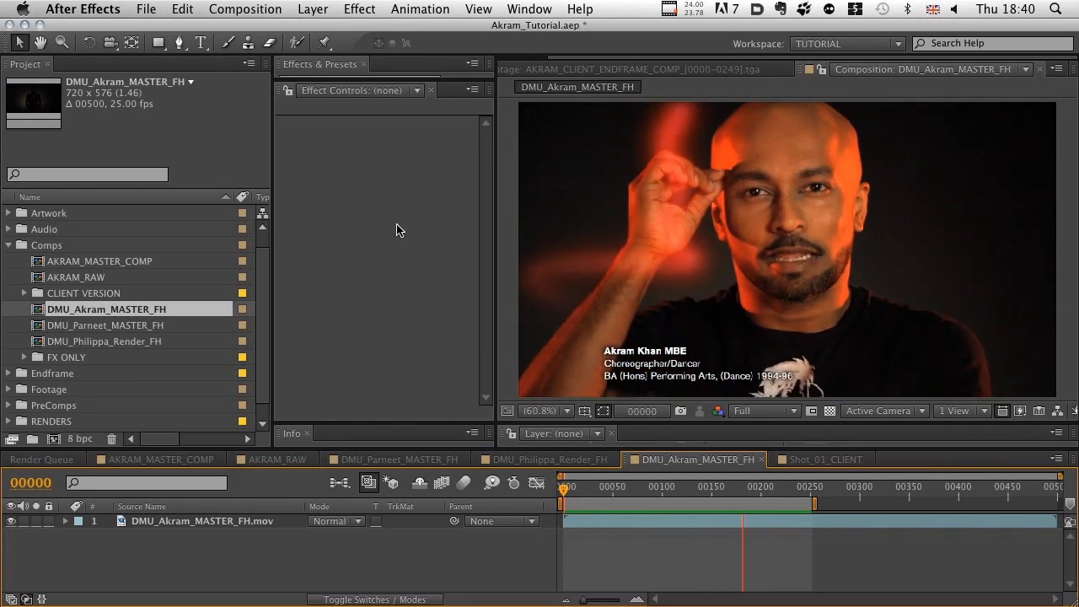
key(space)
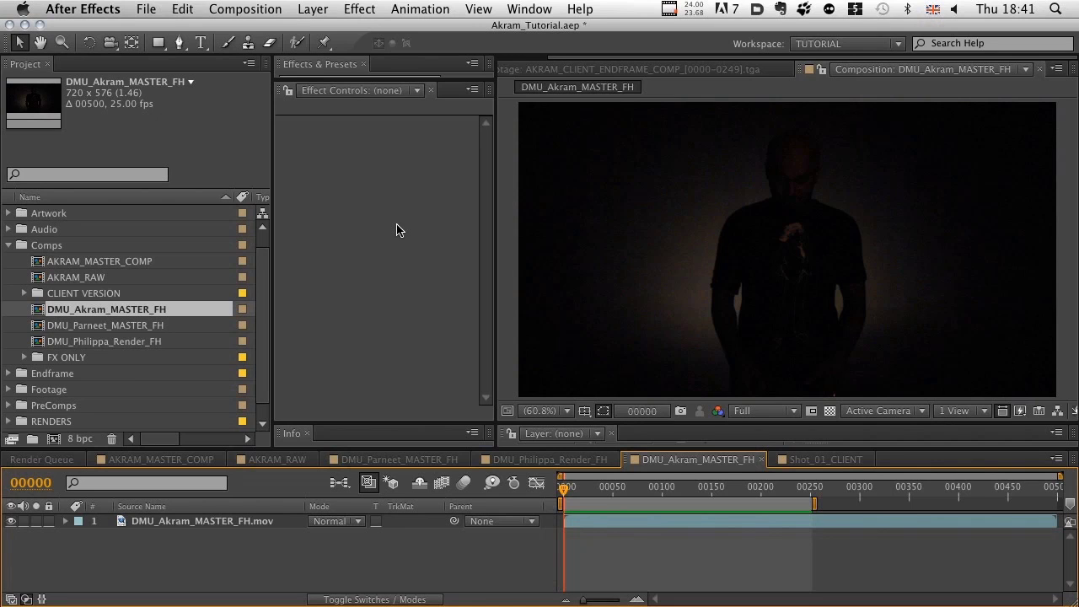
Step: Open the AKRAM_RAW composition and review the ungraded source footage along its whole timeline
double_click(82, 283)
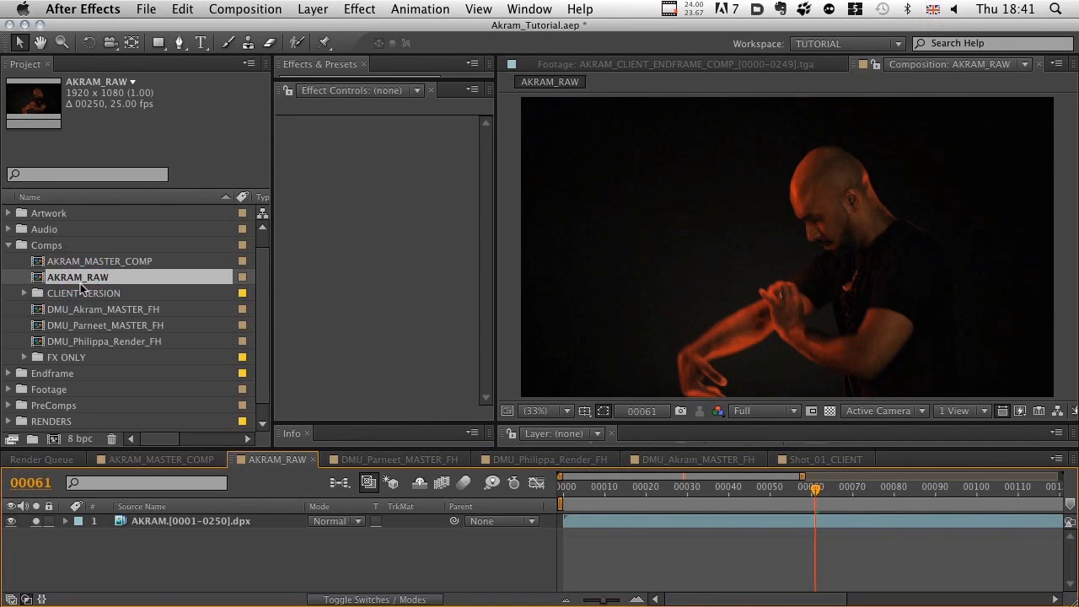
drag(602, 600, 585, 600)
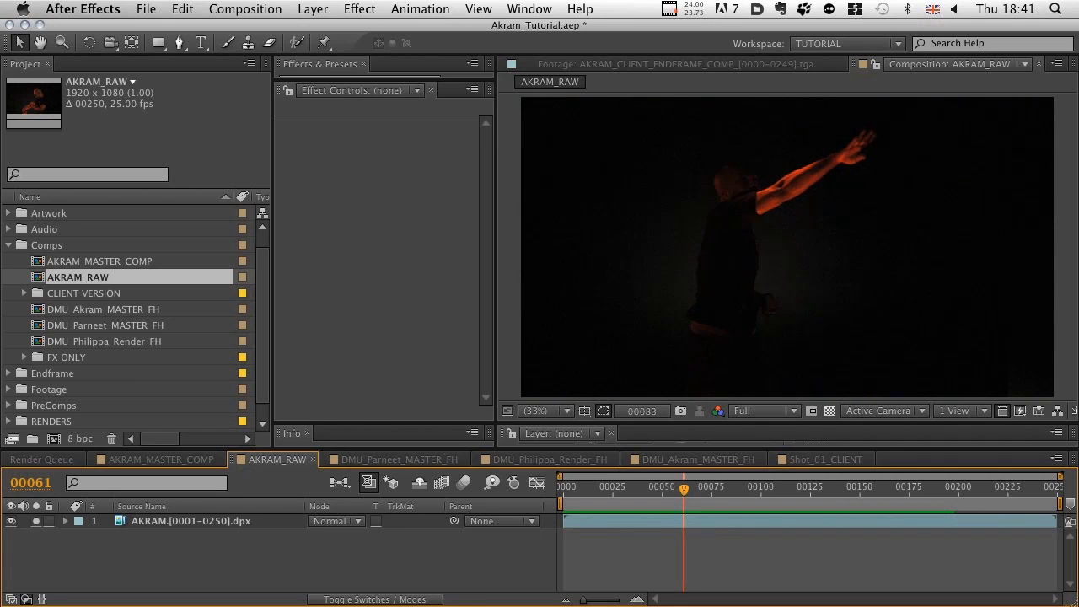
key(space)
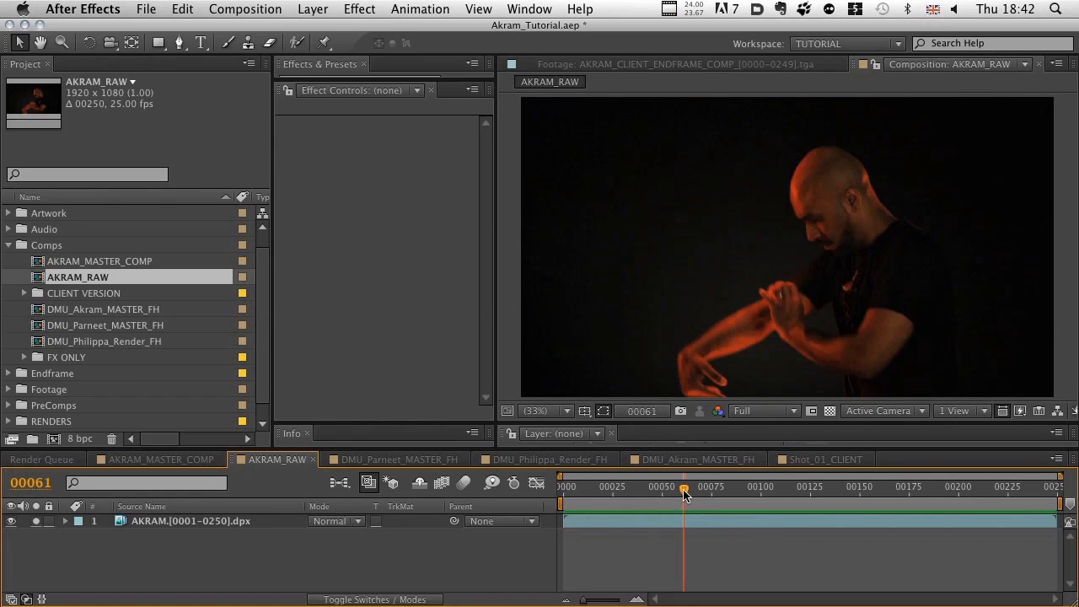
drag(685, 493, 855, 459)
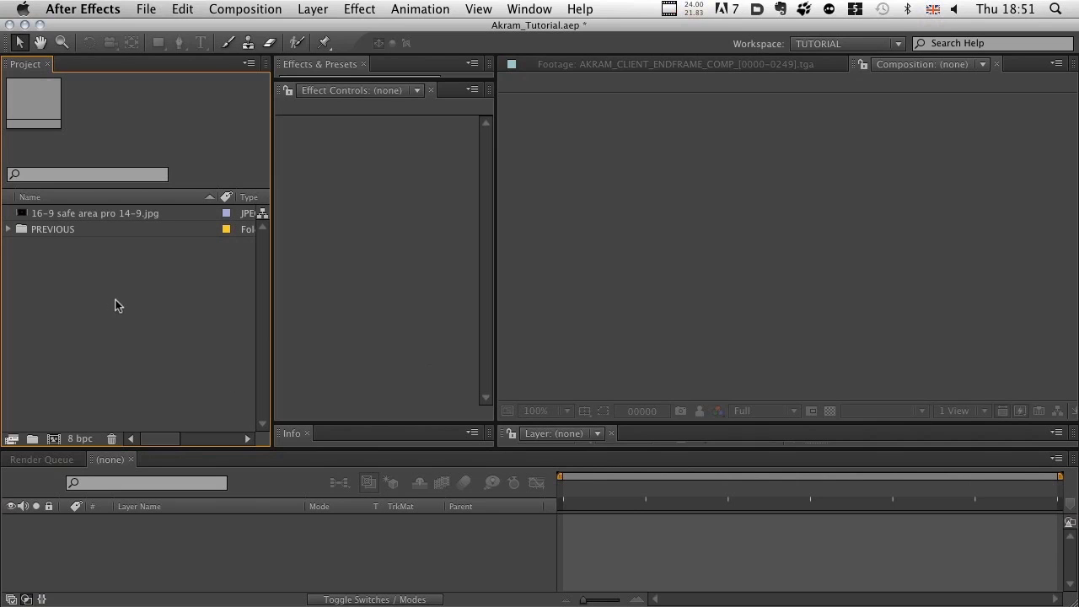
Step: Import AKRAM.0001.dpx as a DPX/Cineon sequence and create a new composition from the imported footage
click(10, 229)
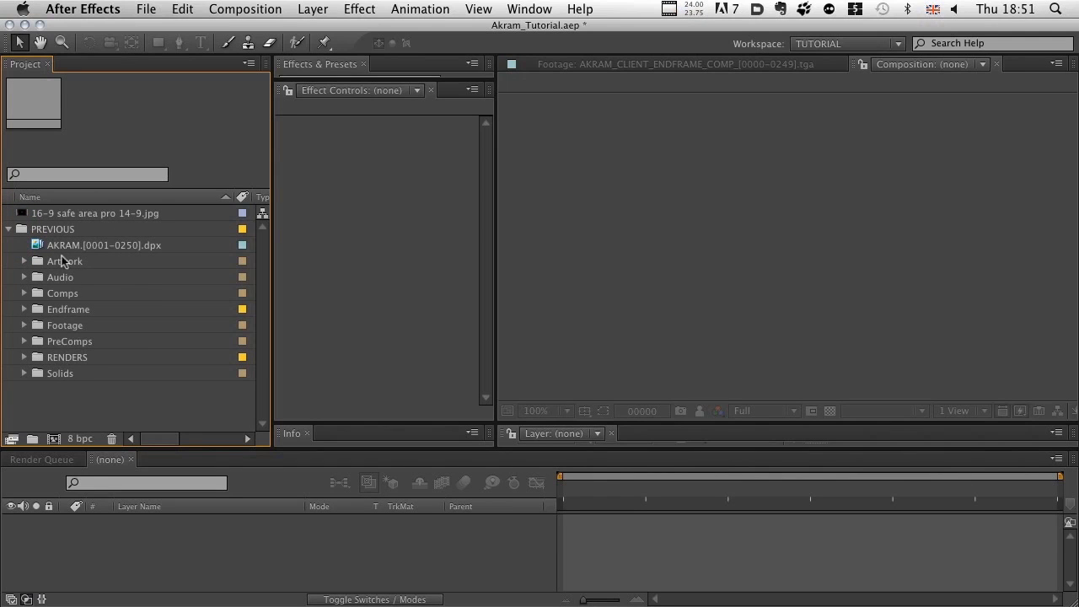
click(10, 229)
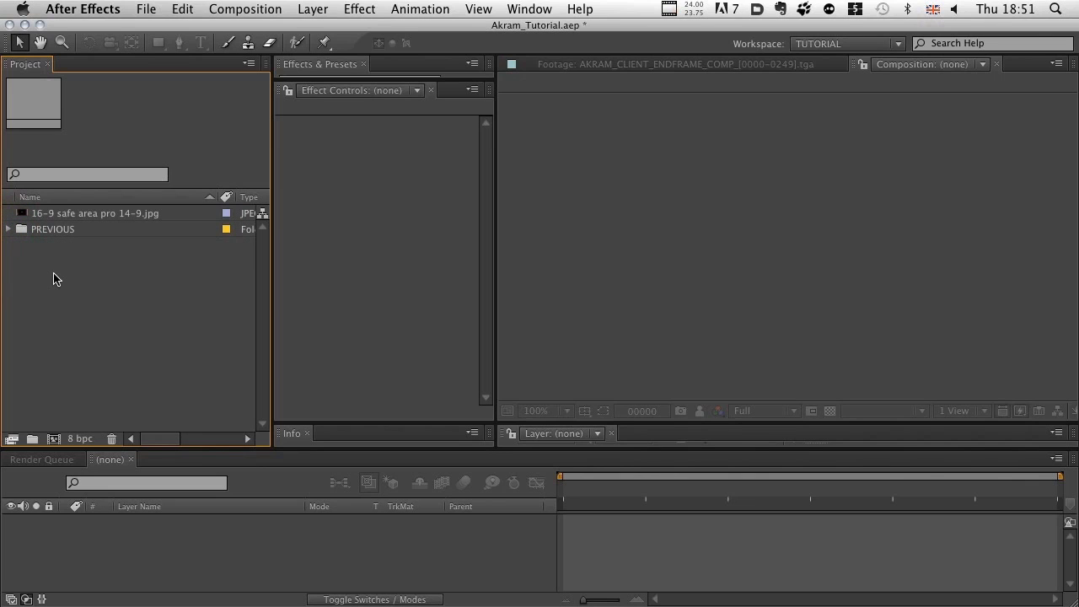
double_click(146, 375)
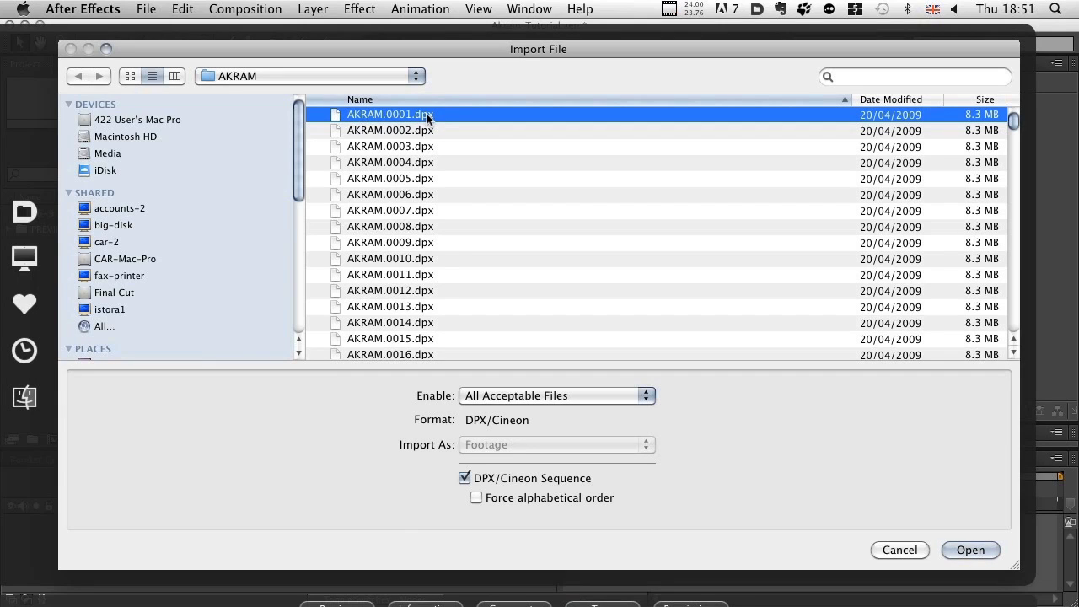
click(967, 551)
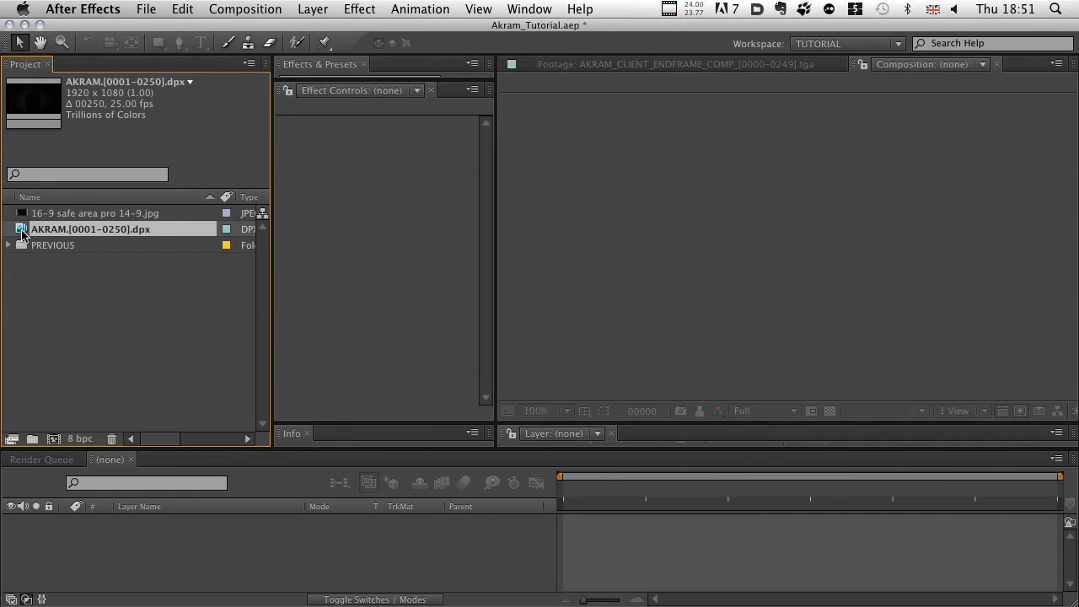
drag(22, 233, 53, 441)
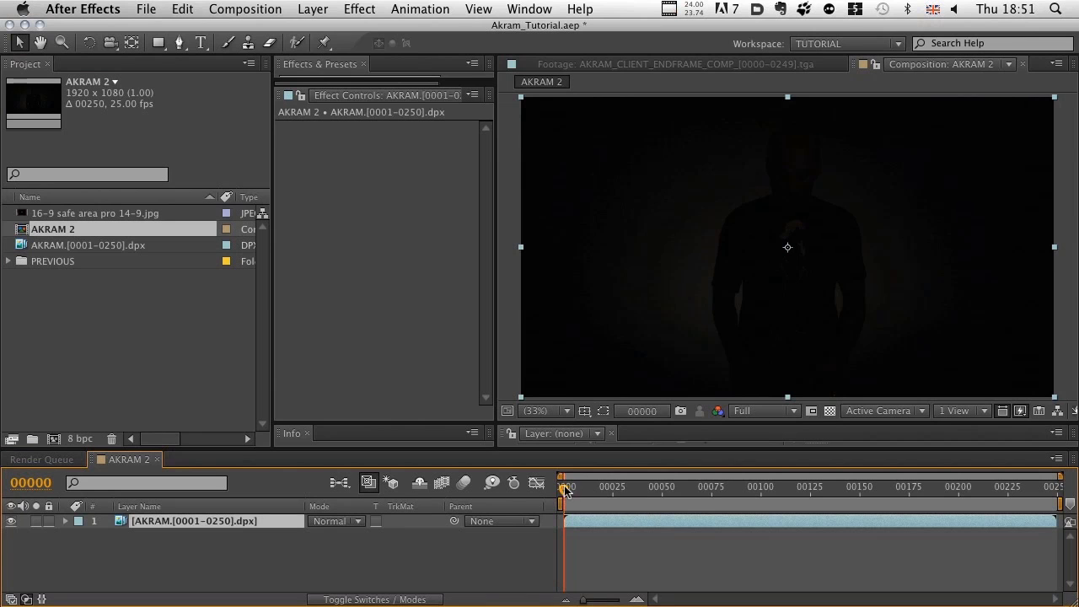
Step: Split the AKRAM.[0001-0250].dpx layer at the first cut, frame 35
drag(565, 488, 544, 507)
drag(563, 489, 633, 492)
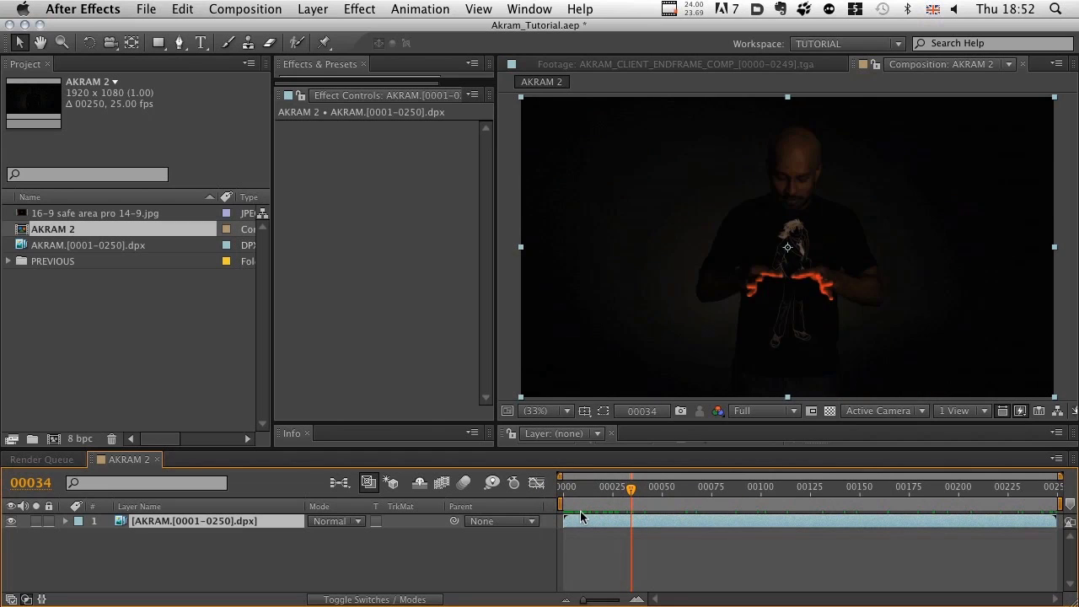
click(166, 521)
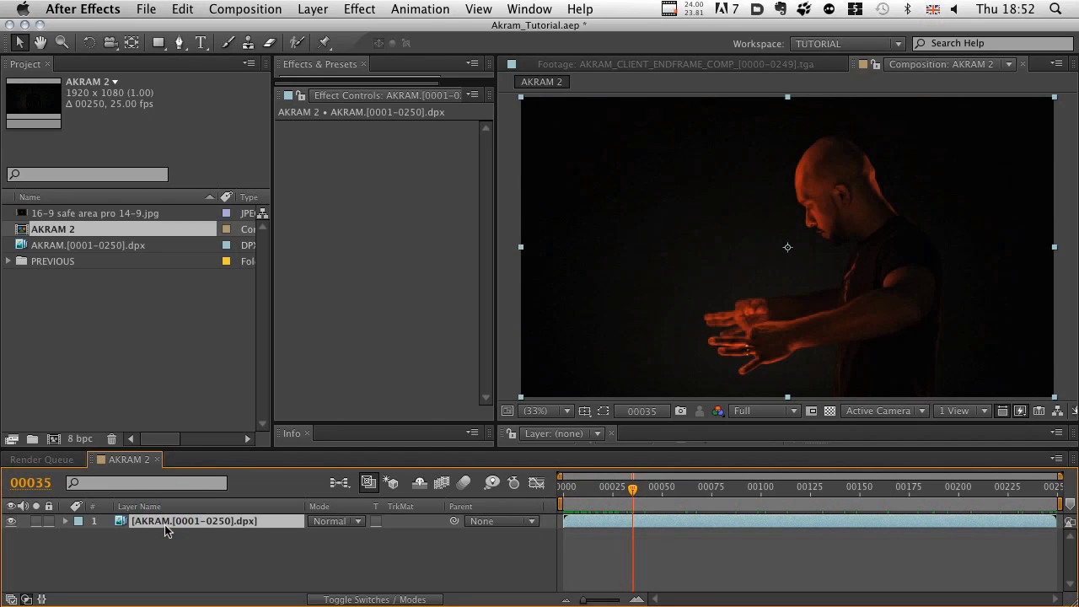
key(super+shift+d)
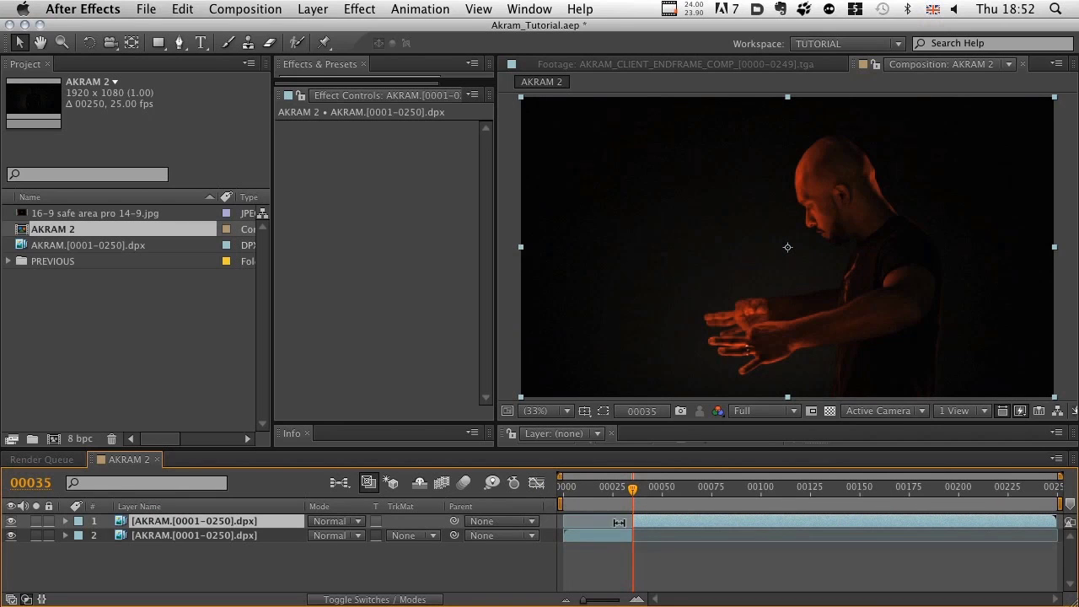
Step: Rename the layer holding the first shot as Shot 001
click(187, 536)
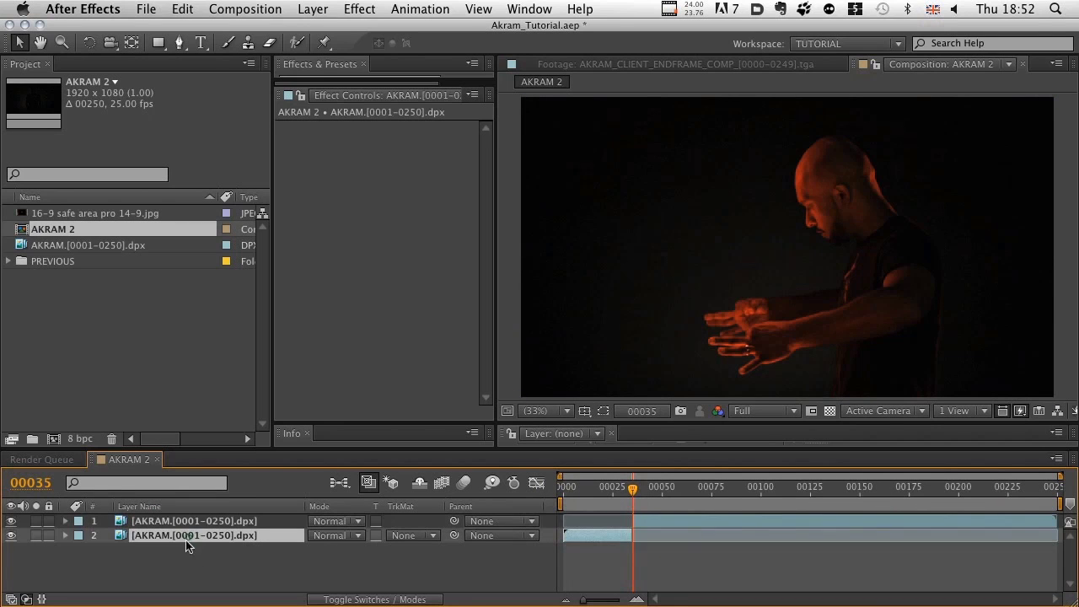
click(593, 487)
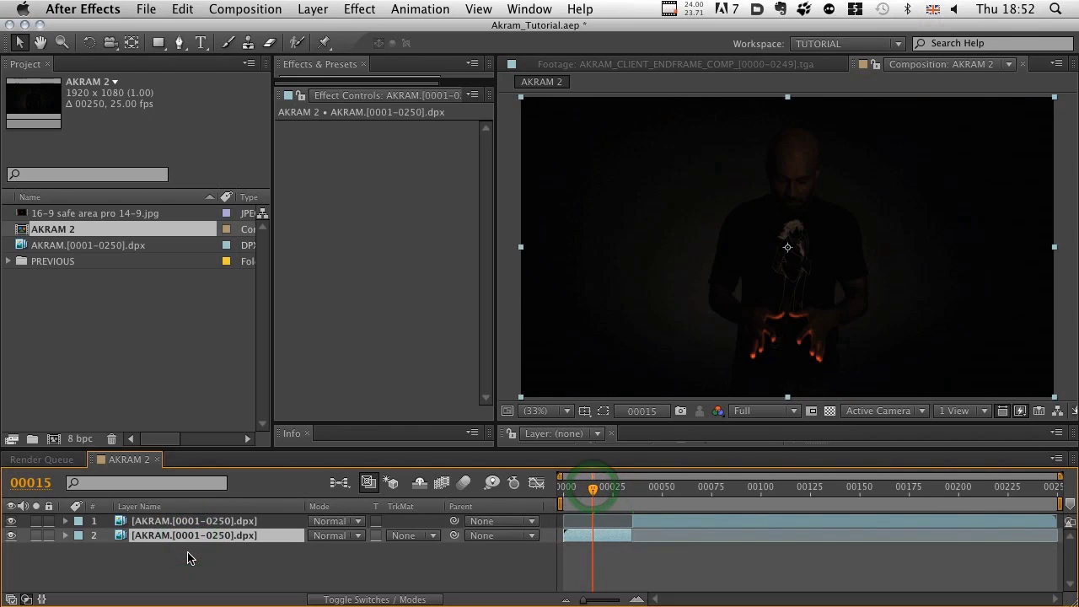
key(Return)
text(Shotm)
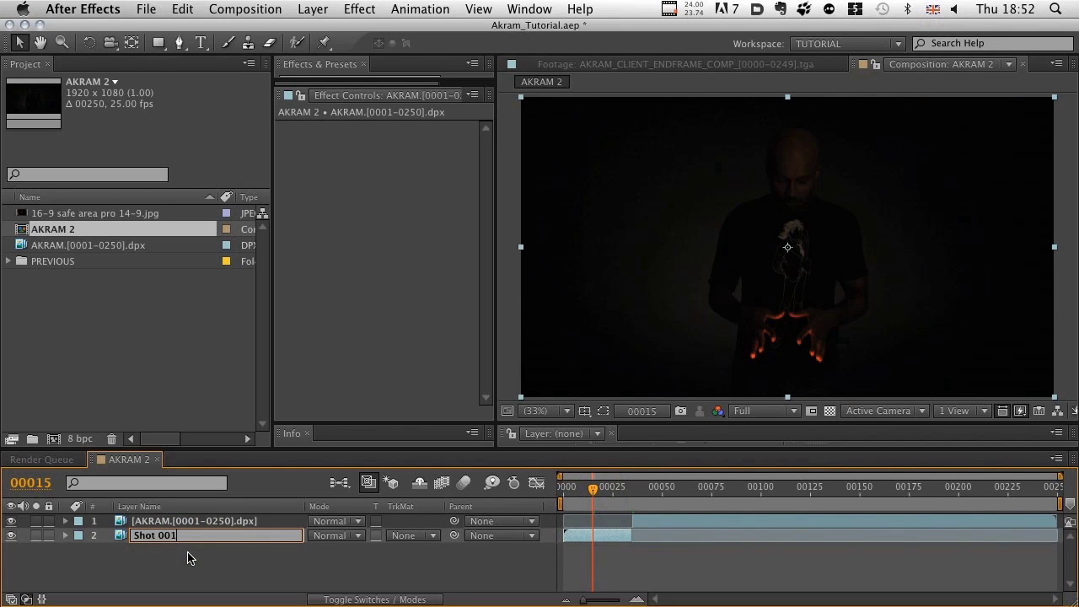
key(Return)
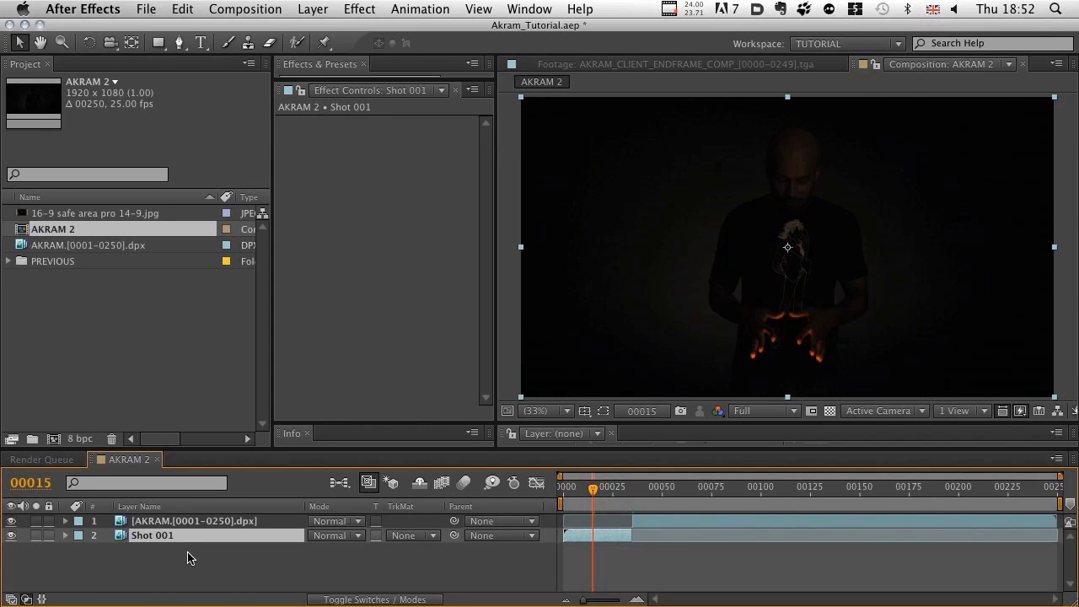
Step: Pre-compose the Shot 001 layer as Shot 001 PC, leaving all attributes in AKRAM 2
key(super+shift+c)
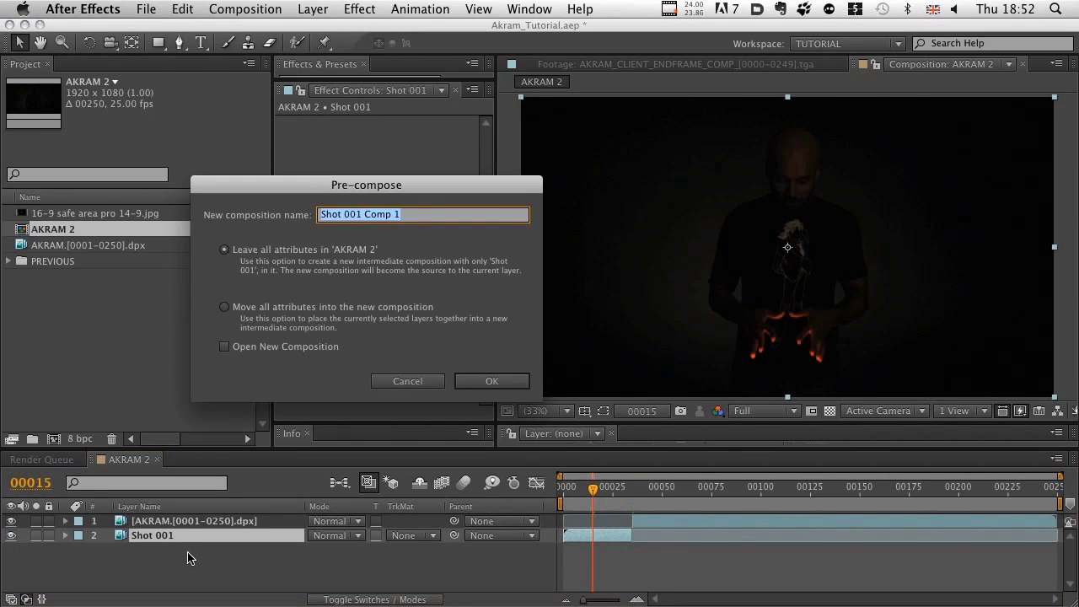
drag(379, 214, 422, 217)
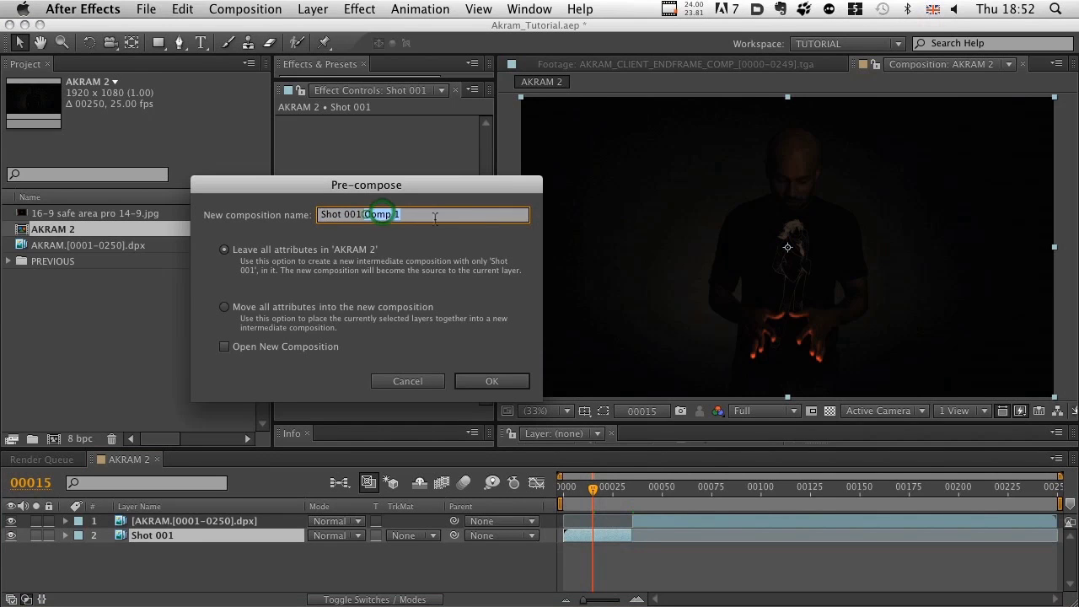
text(PC)
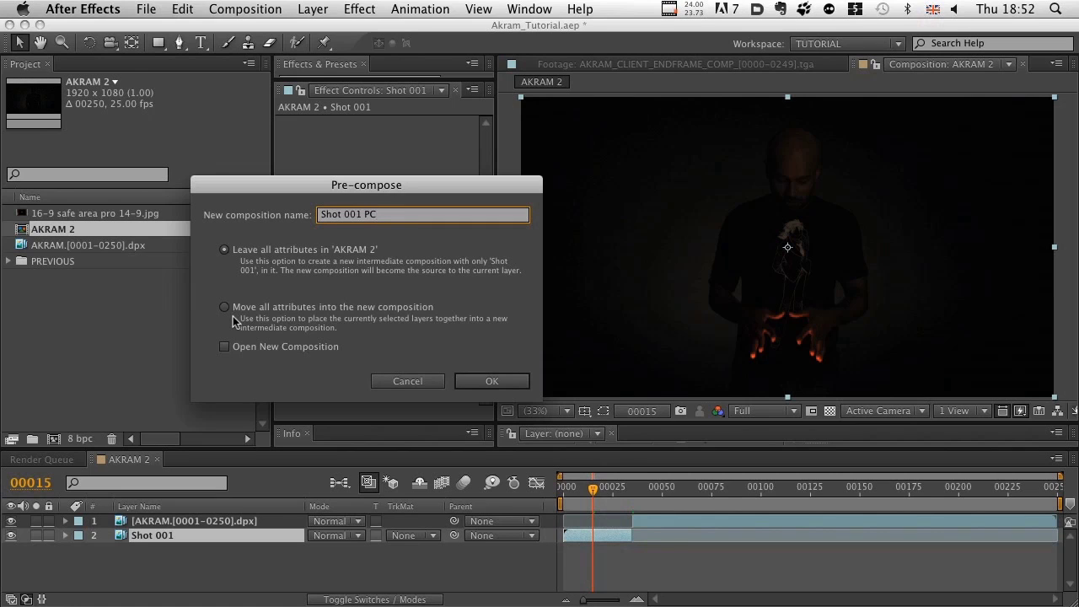
click(493, 382)
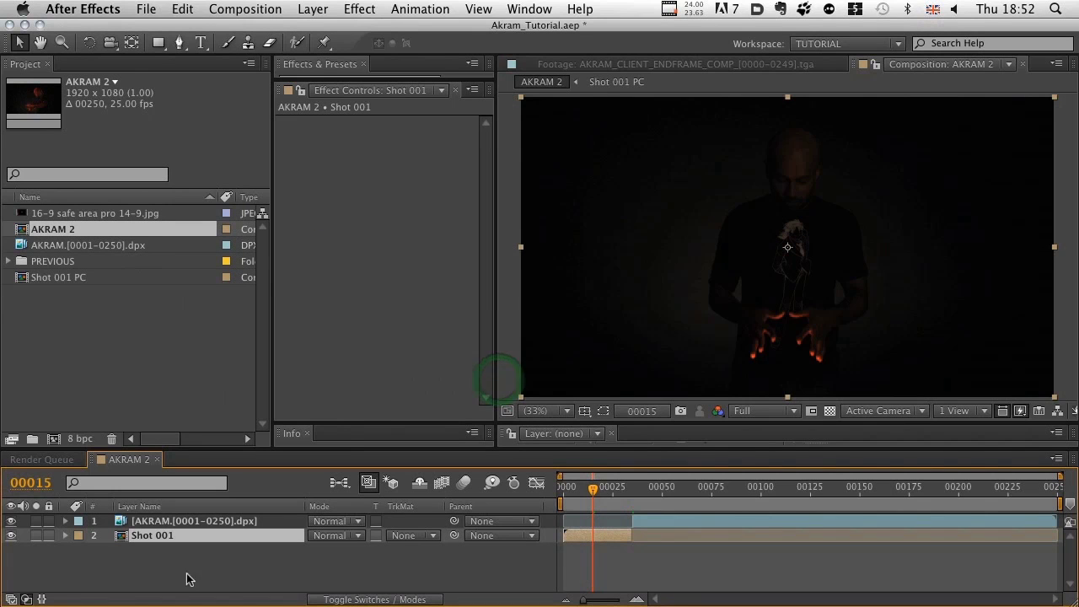
Step: Compare the length of the footage inside Shot 001 PC with the Shot 001 layer in AKRAM 2
double_click(148, 540)
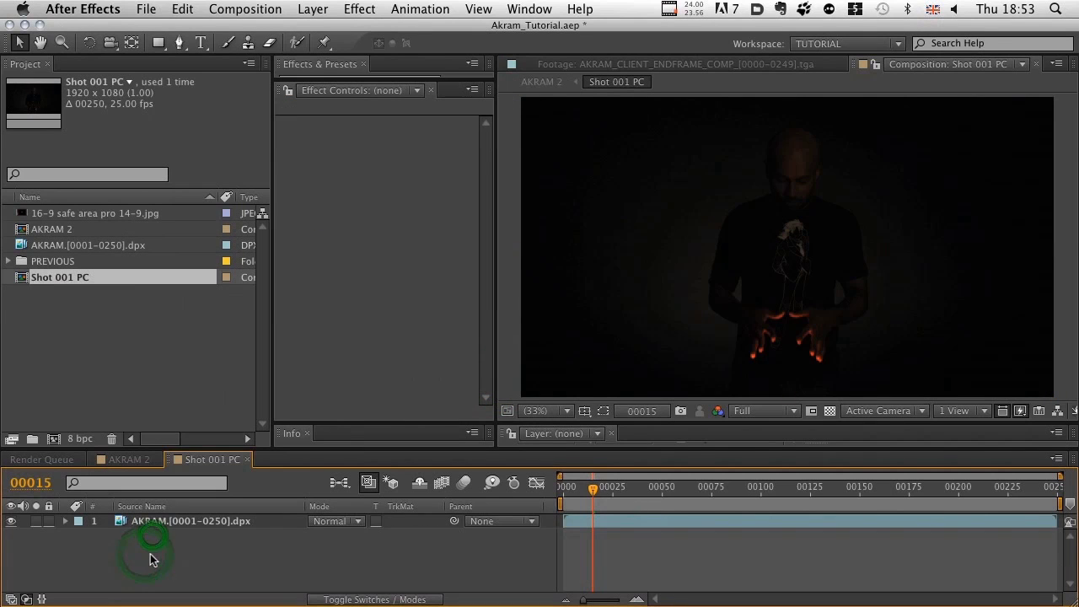
drag(593, 489, 566, 489)
click(118, 459)
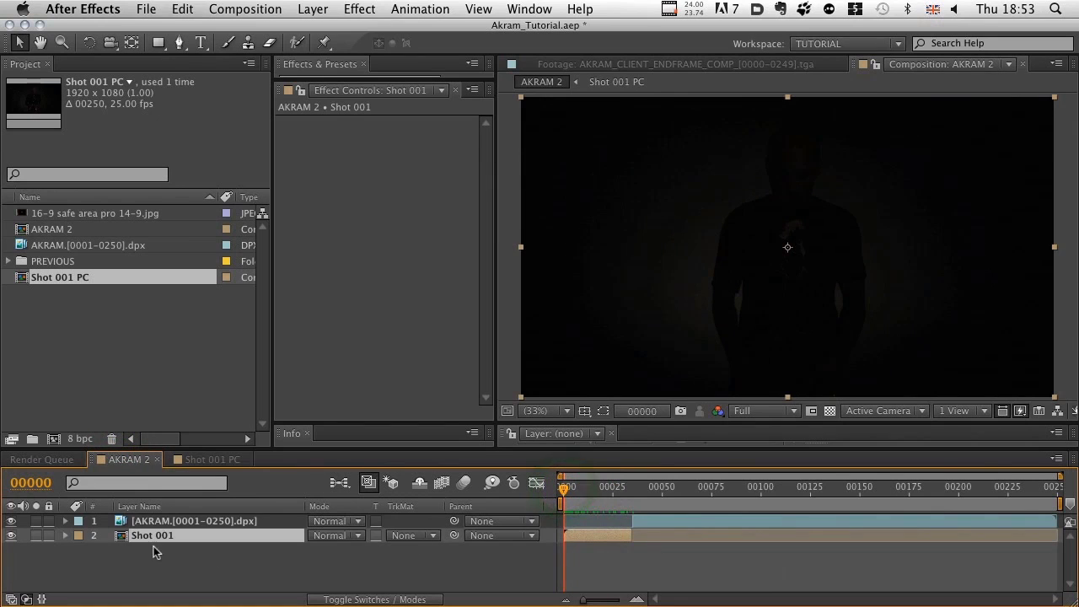
Step: Trim the Shot 001 PC composition to a work area ending at frame 34 and return to frame 0
double_click(152, 537)
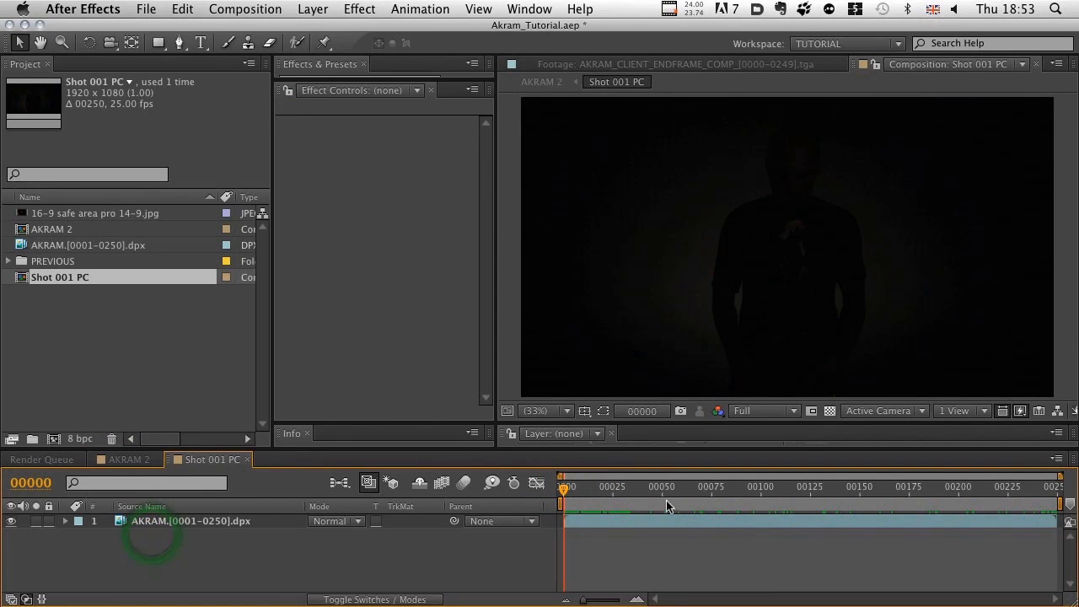
drag(666, 500, 625, 517)
key(n)
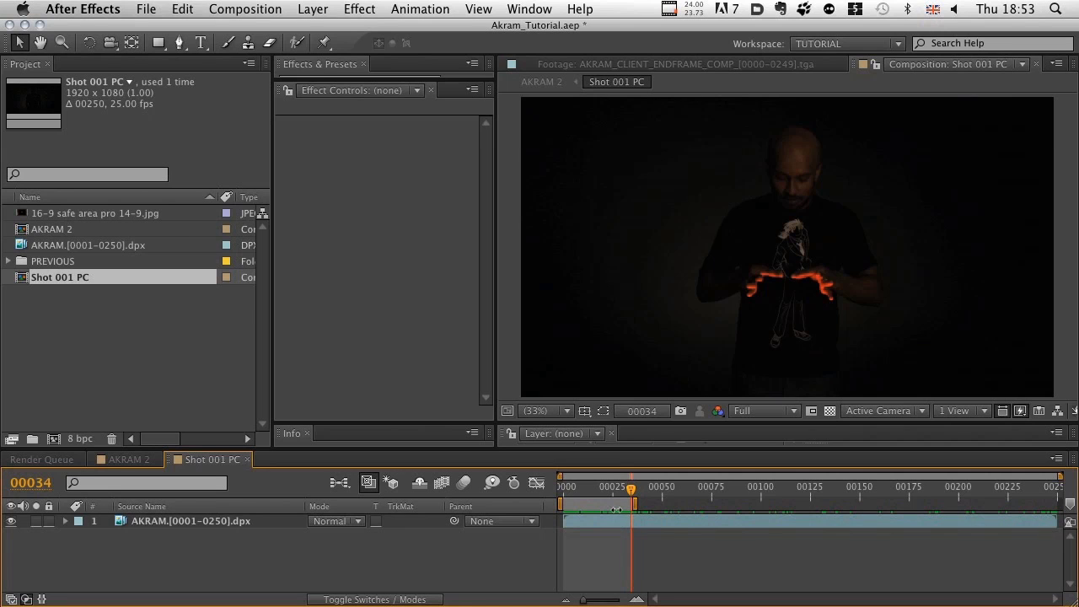
right_click(615, 509)
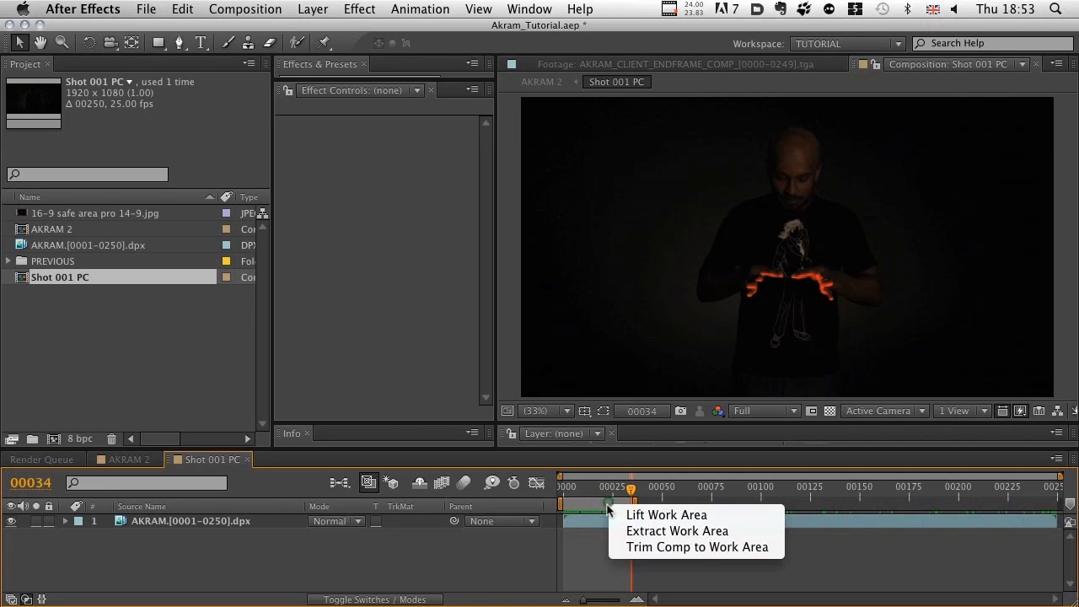
click(639, 547)
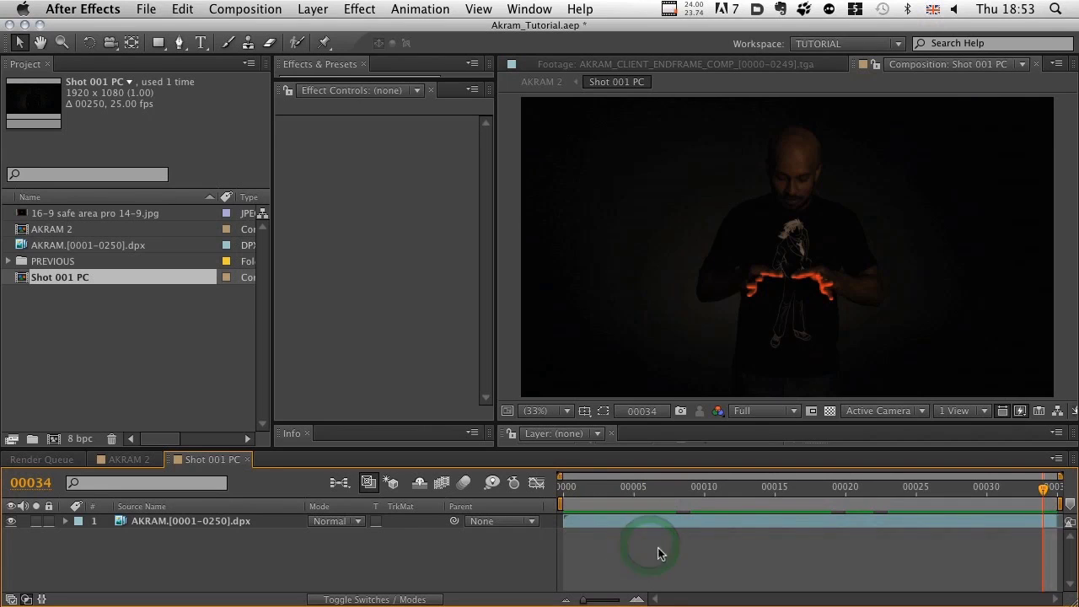
drag(1044, 491, 563, 488)
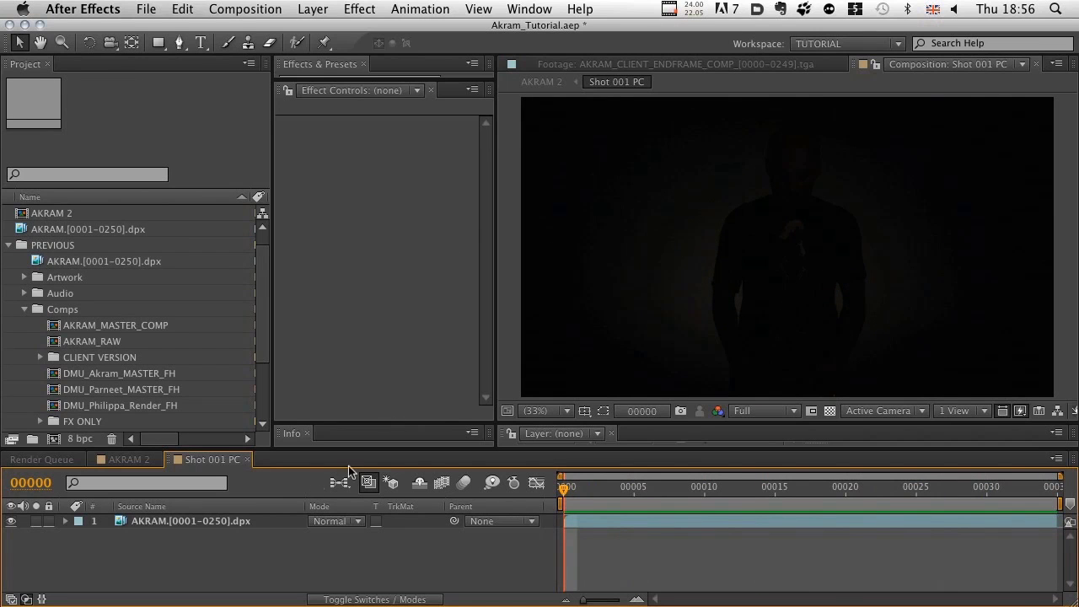
Step: Add a black composition-size solid, 1920 x 1080 px, above the footage in Shot 001 PC
drag(564, 488, 676, 495)
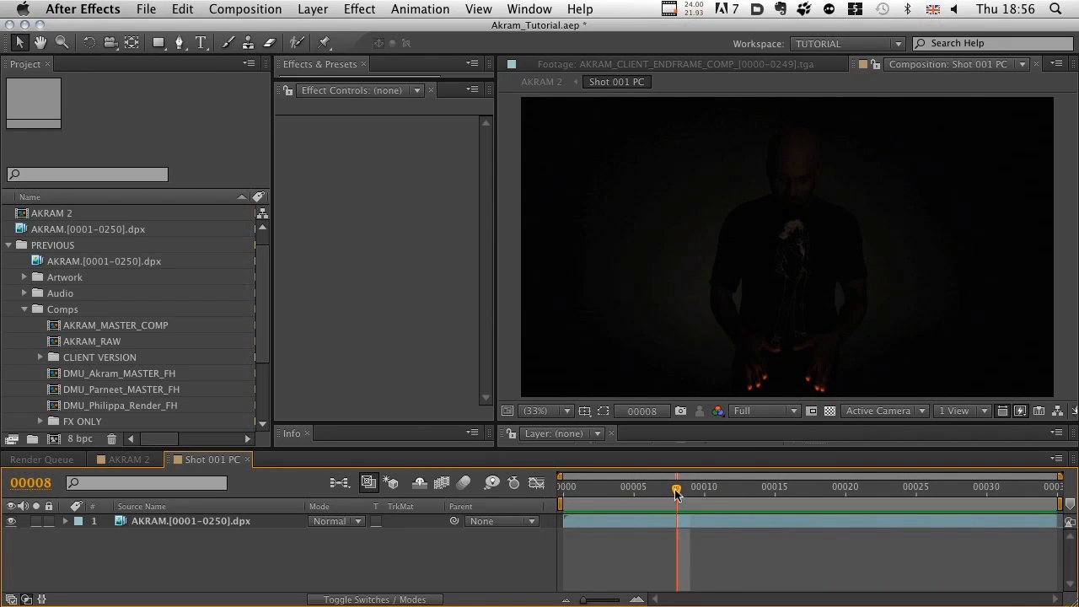
drag(677, 493, 1016, 499)
drag(1042, 496, 534, 499)
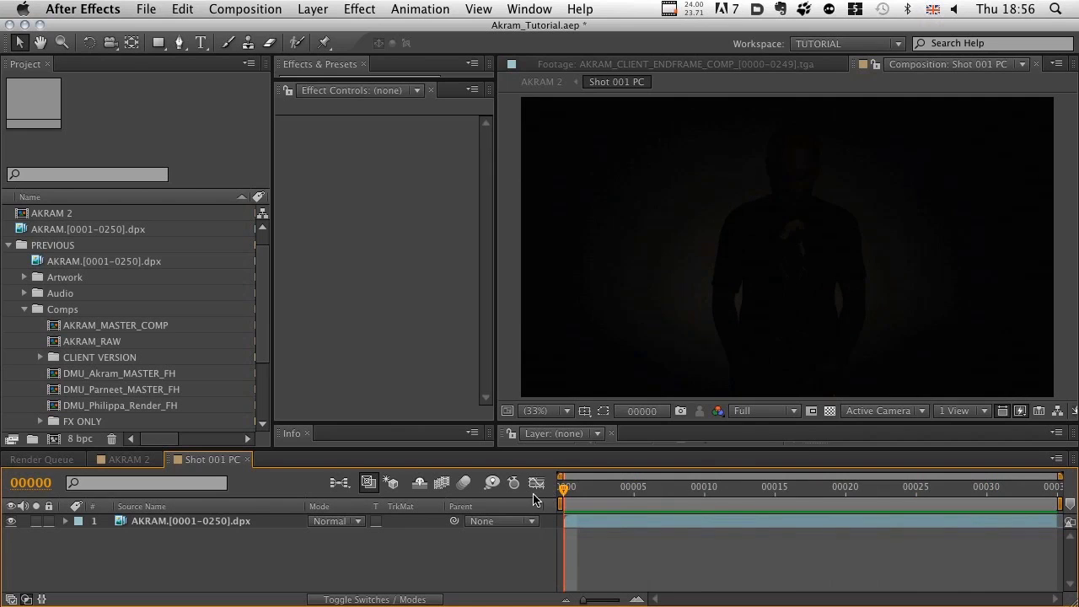
right_click(178, 553)
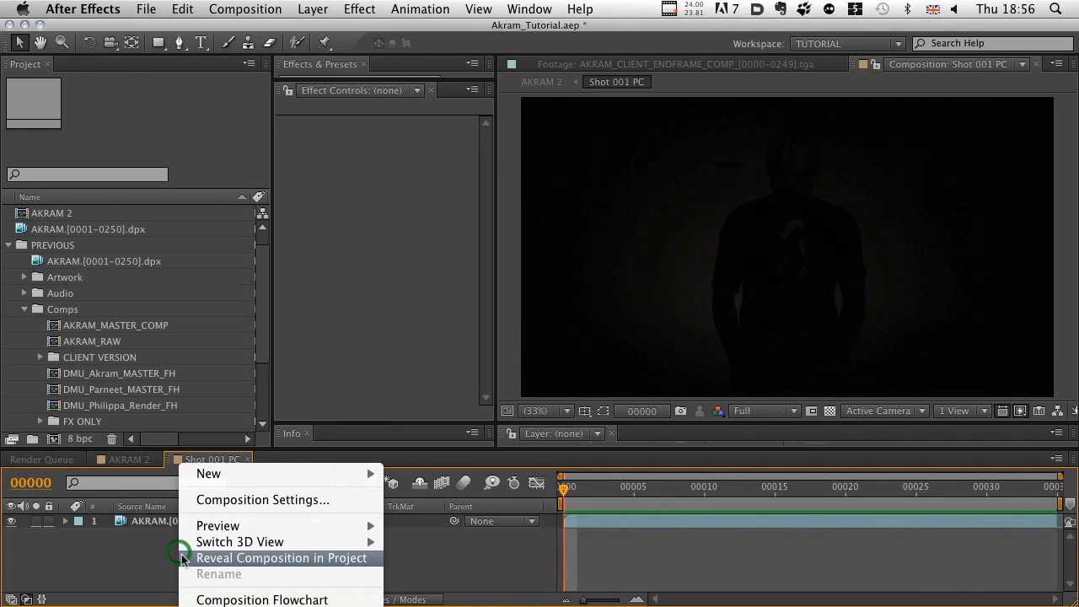
mouse_move(226, 475)
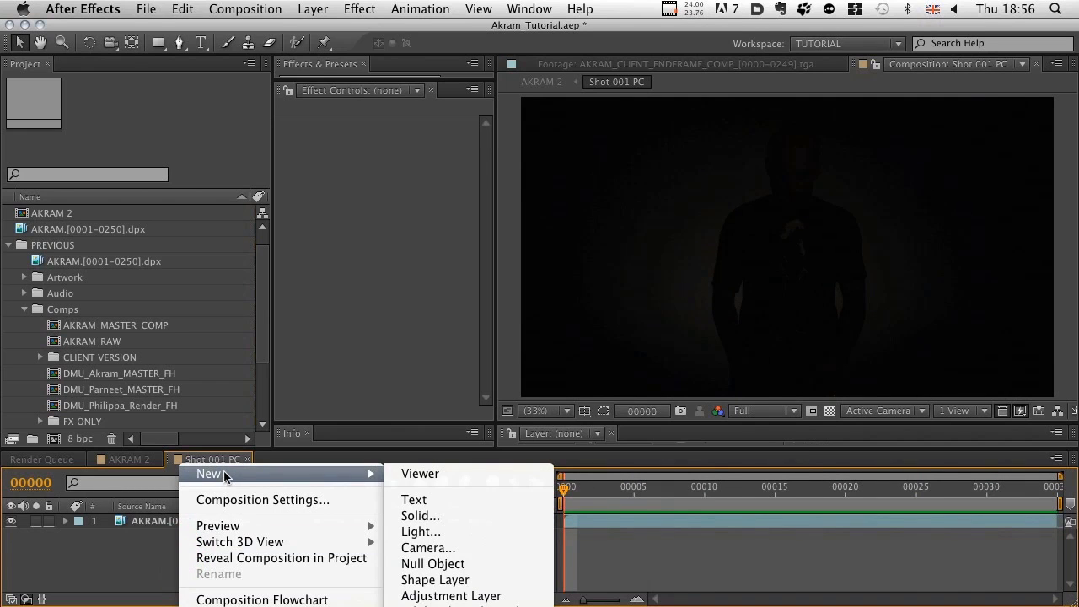
click(437, 515)
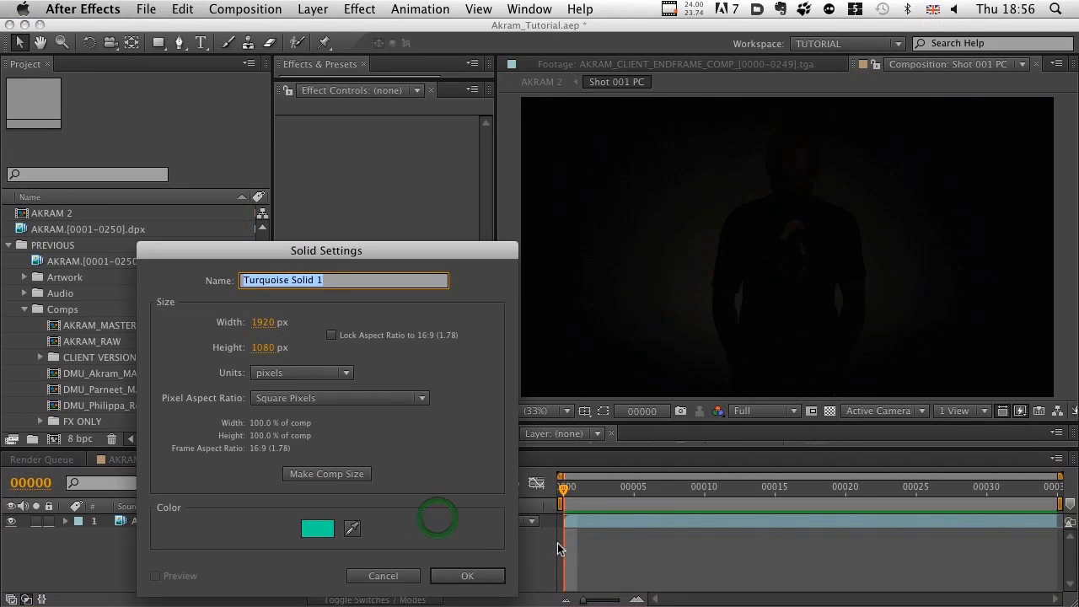
click(317, 527)
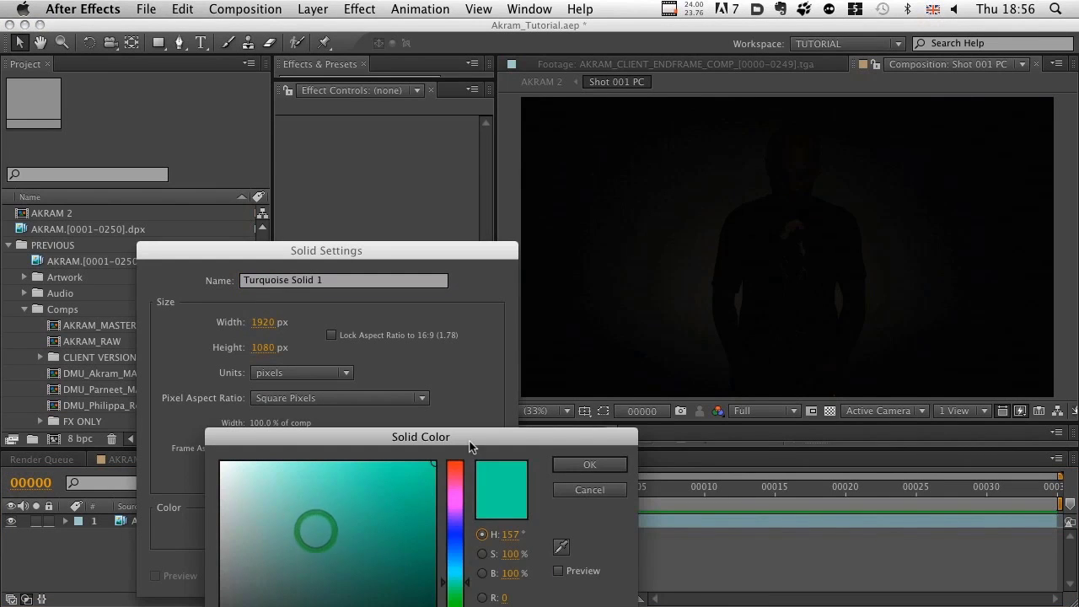
drag(469, 446, 523, 285)
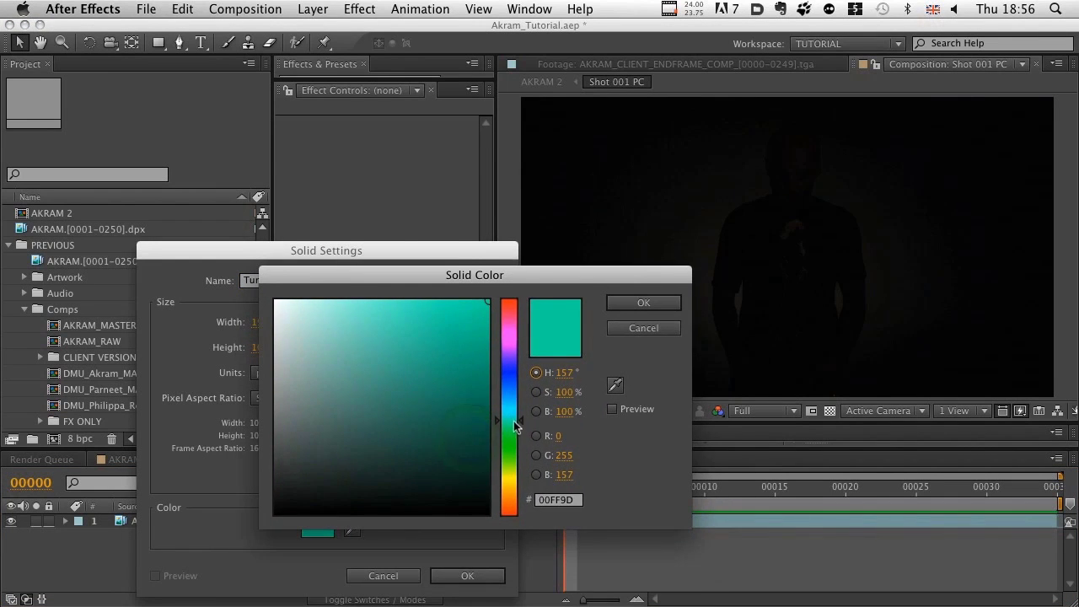
click(357, 445)
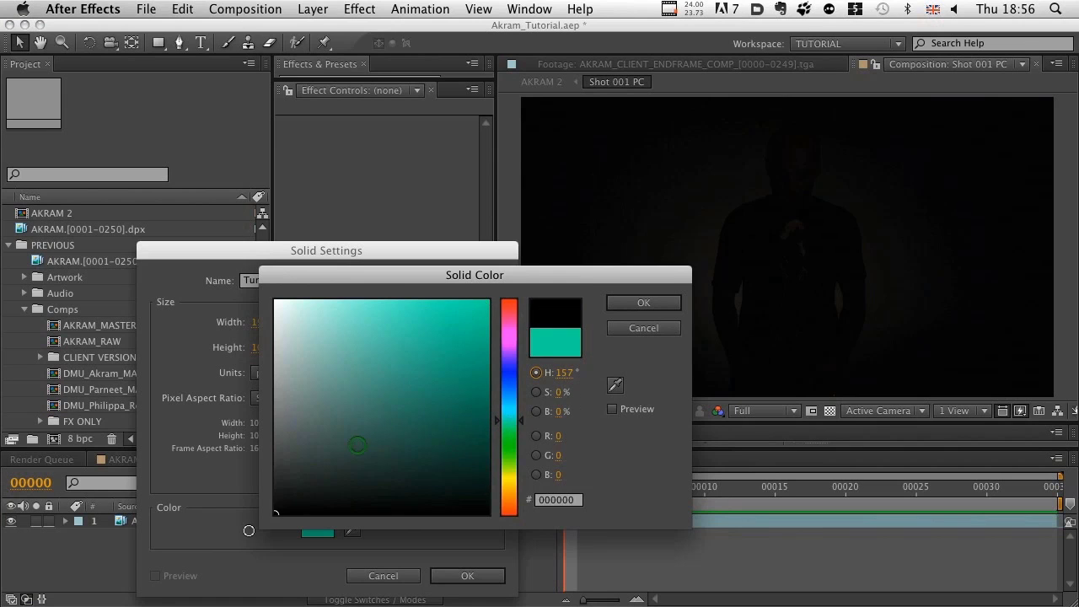
click(652, 302)
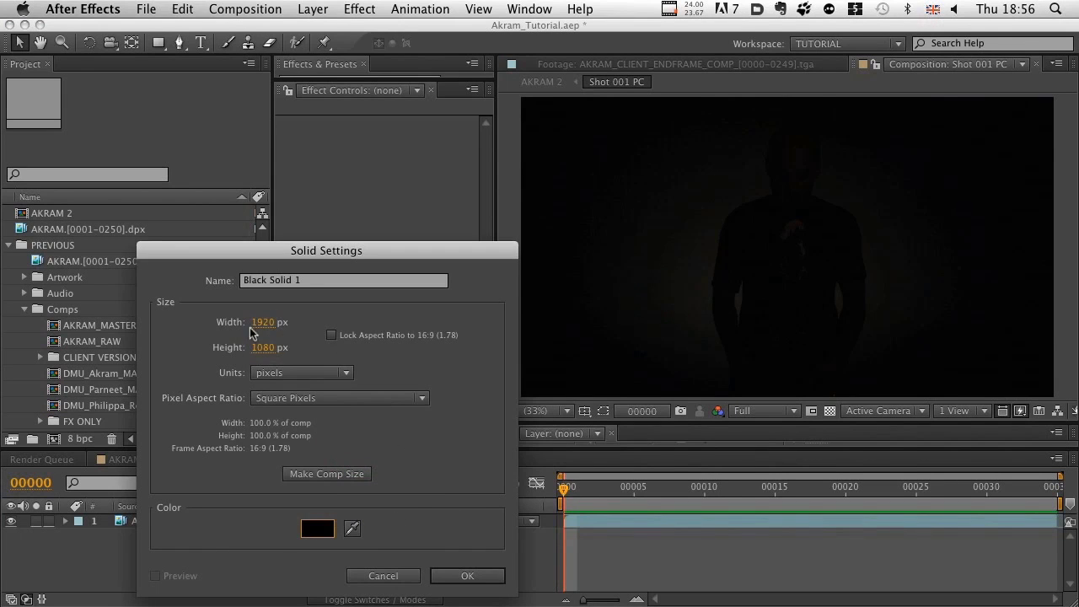
click(327, 470)
click(466, 575)
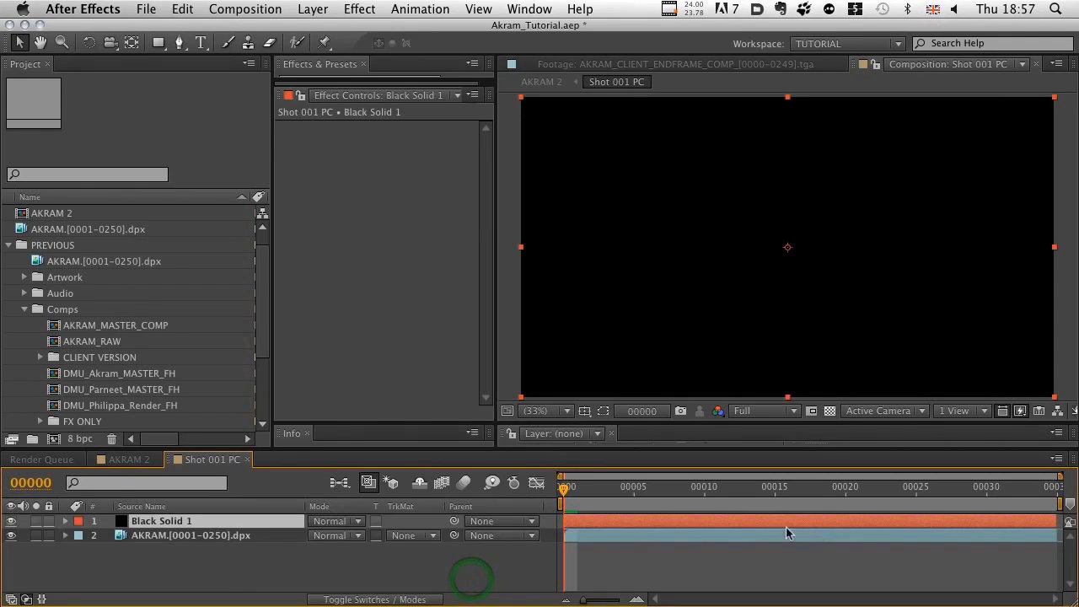
Step: Rename the black solid layer as Strokes
key(Return)
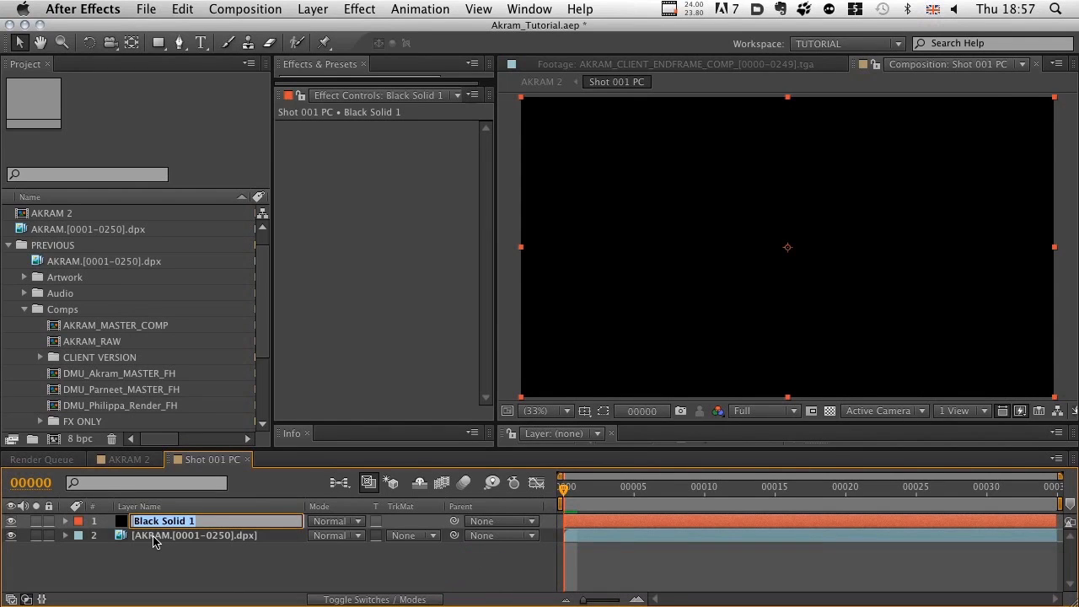
text(Strokes)
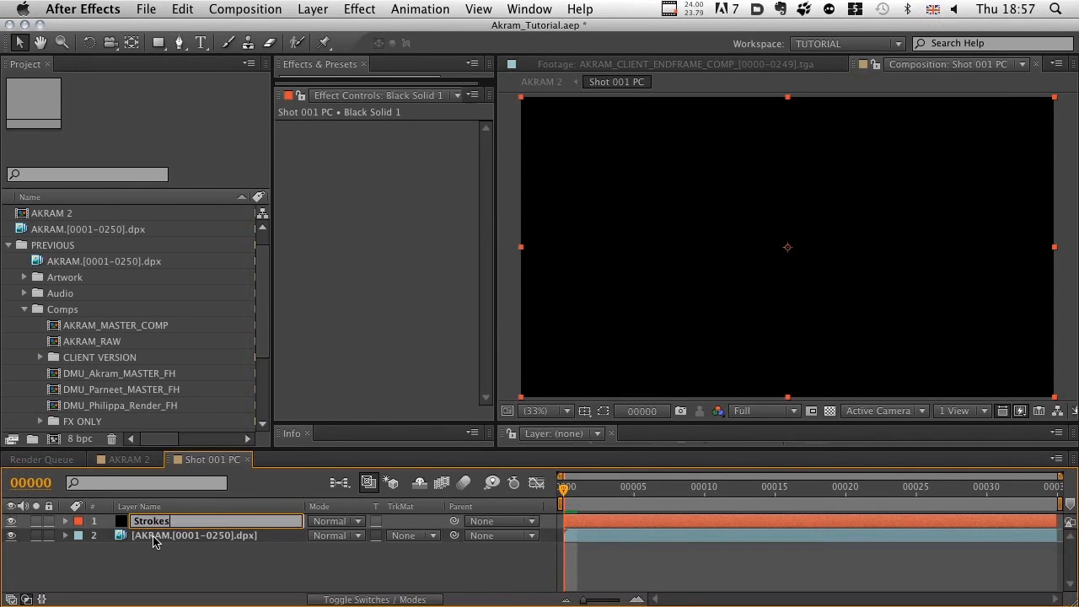
key(Return)
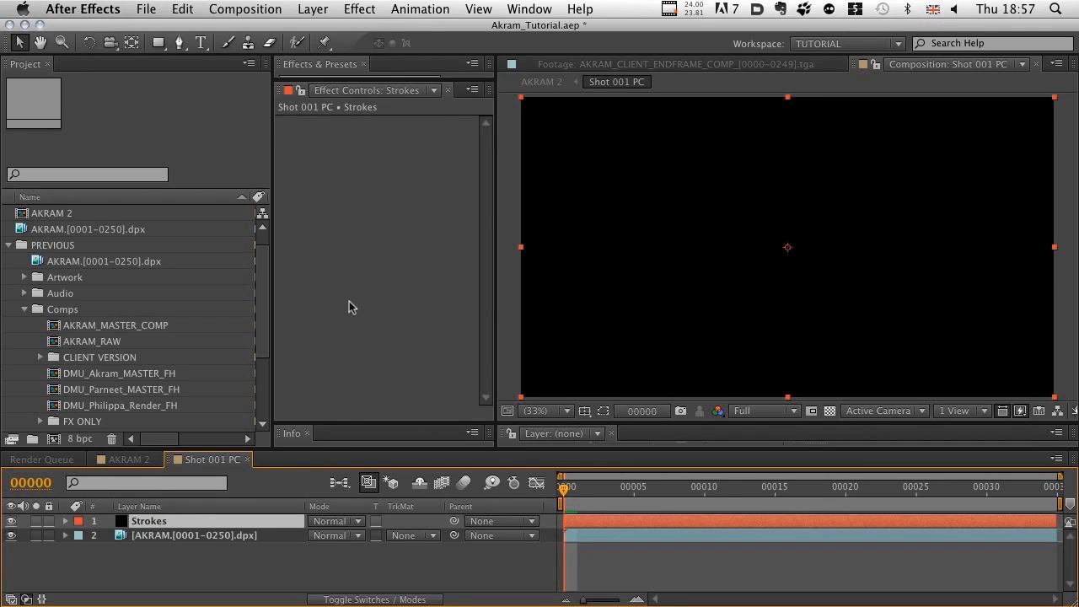
Step: Apply the Trapcode 3D Stroke effect to the Strokes layer
right_click(380, 220)
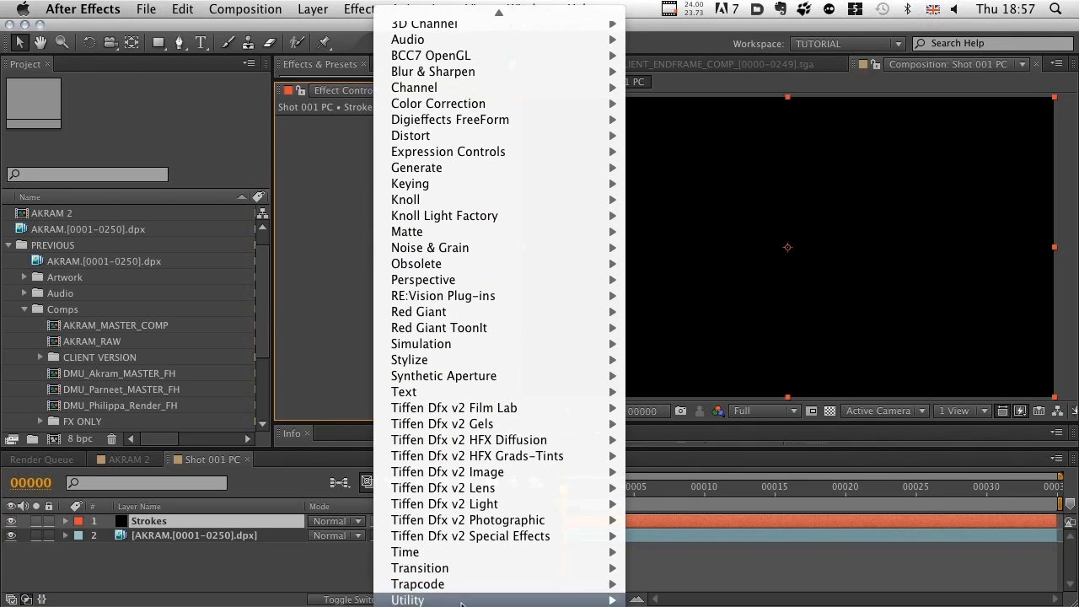
mouse_move(464, 585)
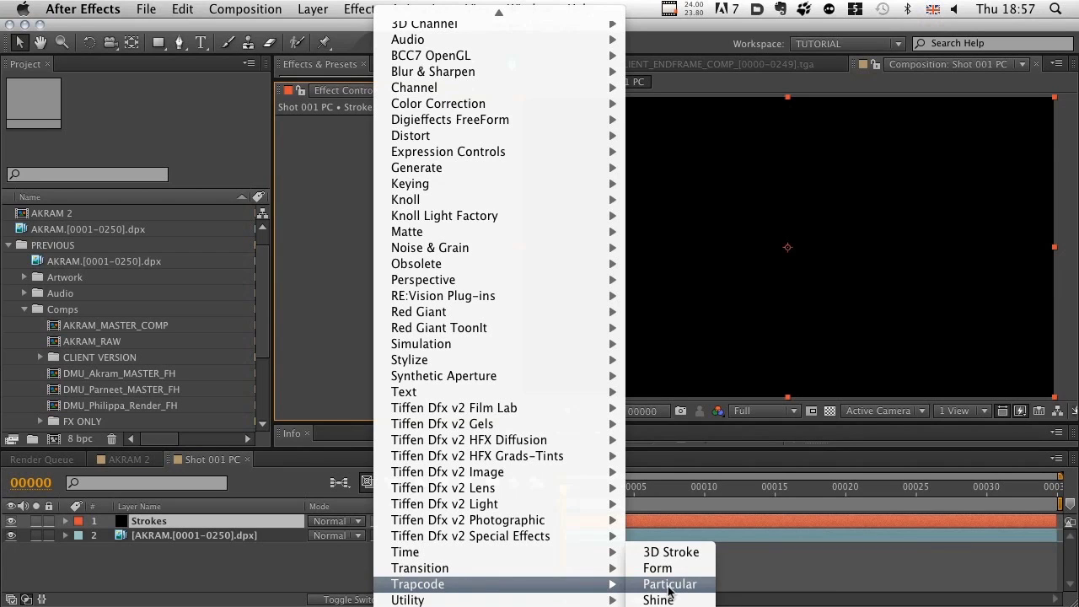
click(671, 552)
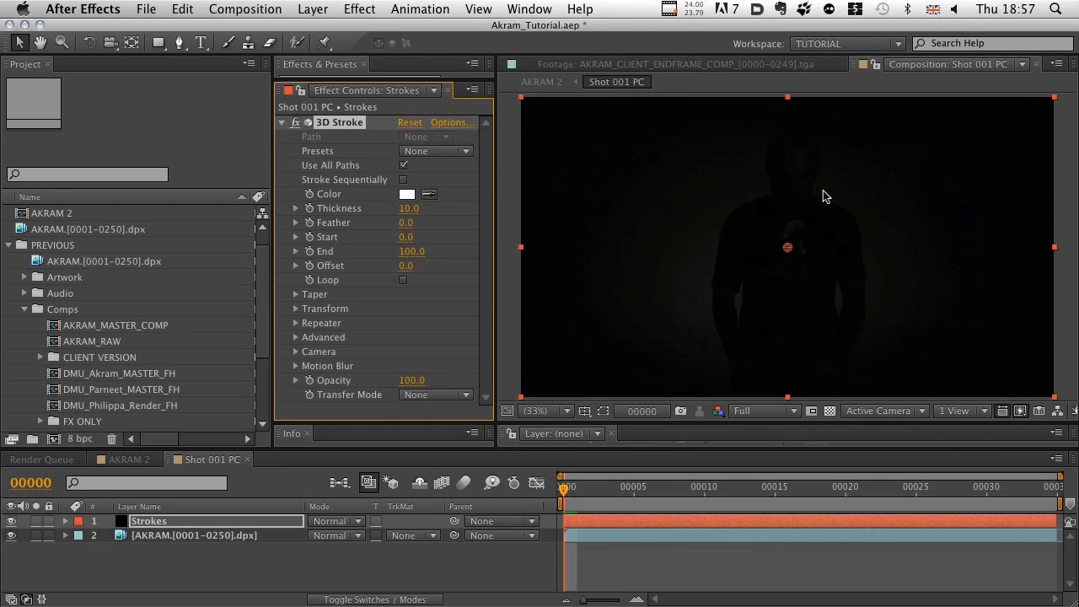
Step: Hide the AKRAM.[0001-0250].dpx layer and draw an open three-point curved mask path on Strokes with the Pen tool
click(11, 535)
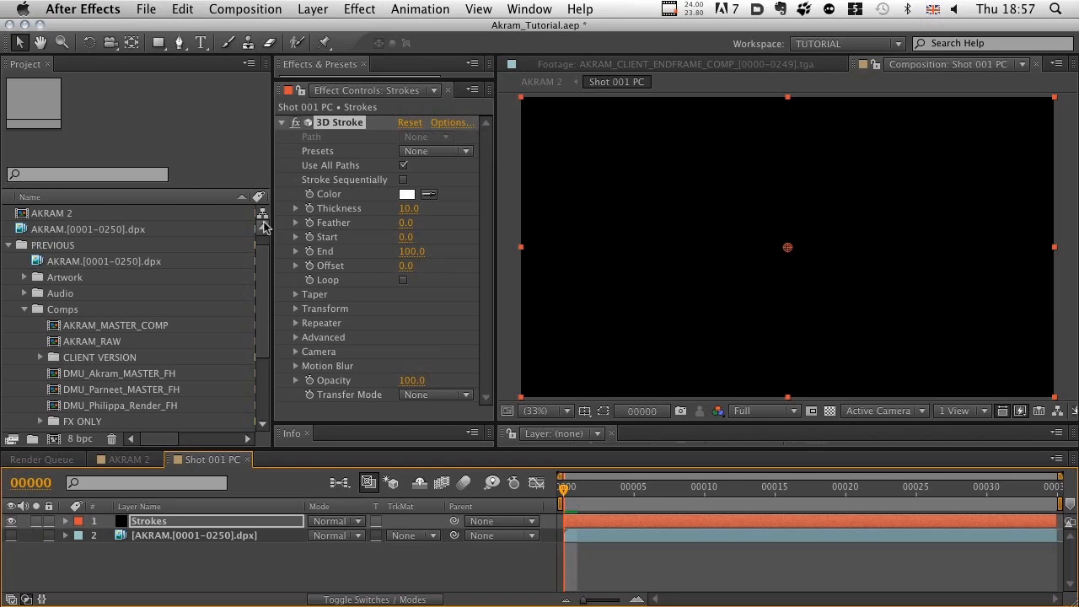
click(179, 42)
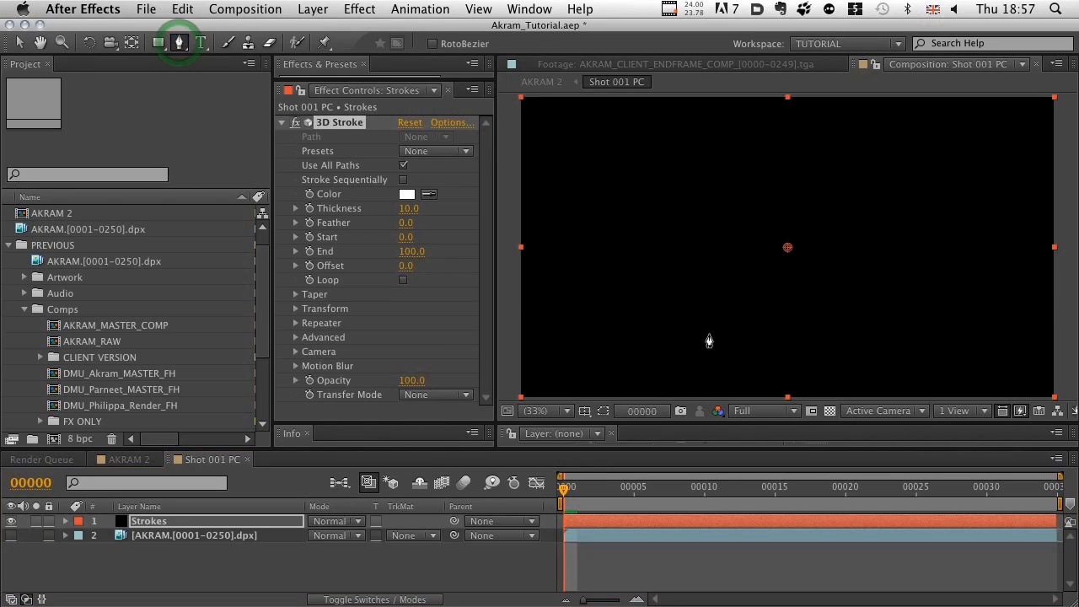
drag(693, 333, 713, 329)
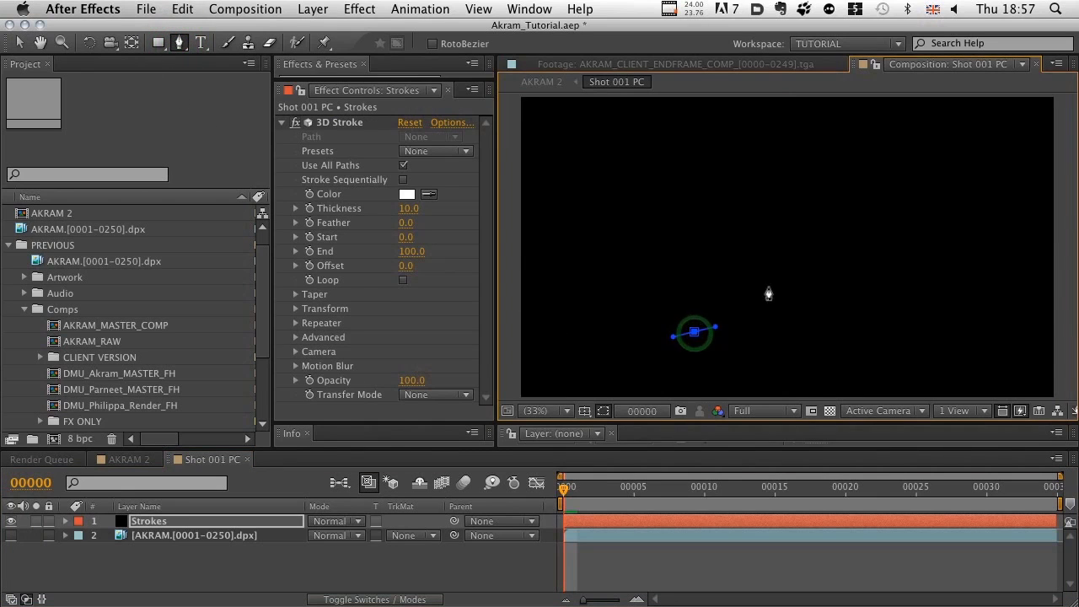
drag(764, 256, 794, 250)
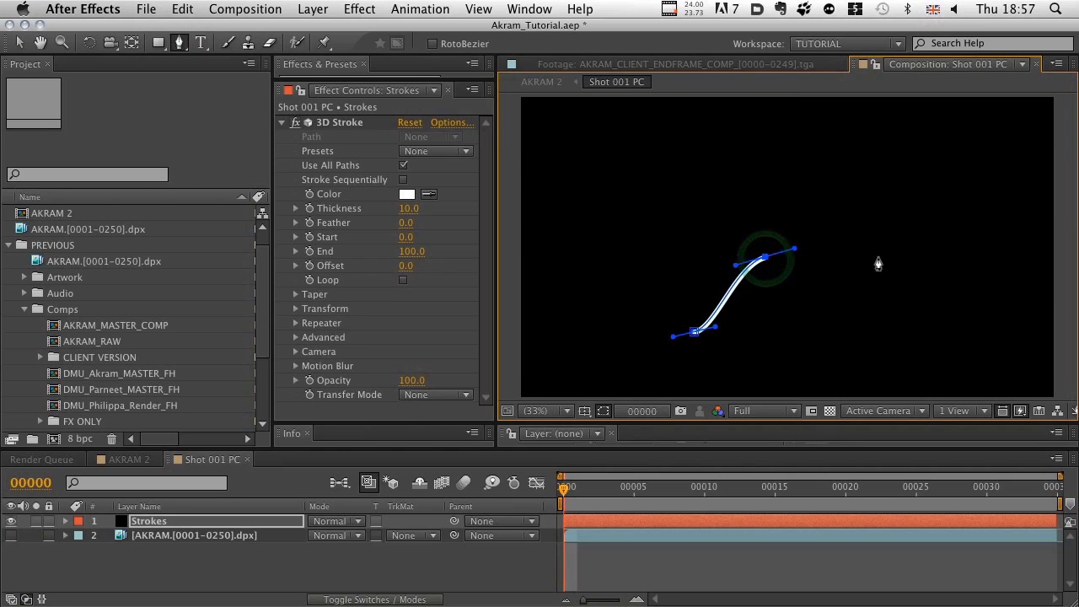
drag(878, 256, 918, 233)
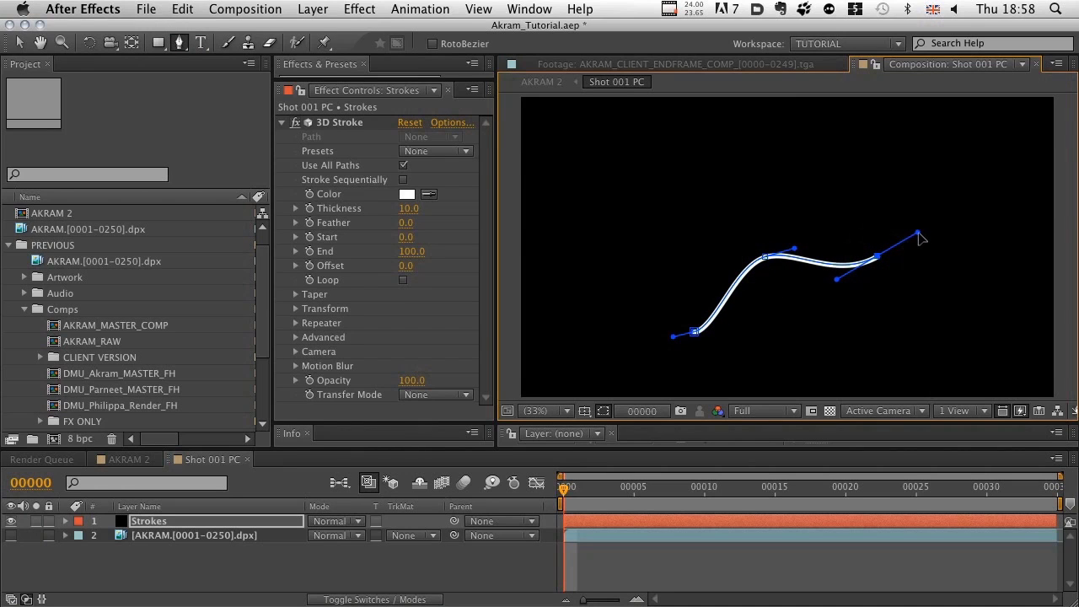
Step: Reshape the curved path on Strokes by adjusting its start point, middle handle and end point
drag(695, 335, 733, 329)
drag(736, 264, 769, 260)
mouse_move(878, 257)
mouse_down()
mouse_move(895, 245)
mouse_move(843, 221)
mouse_move(890, 249)
mouse_up()
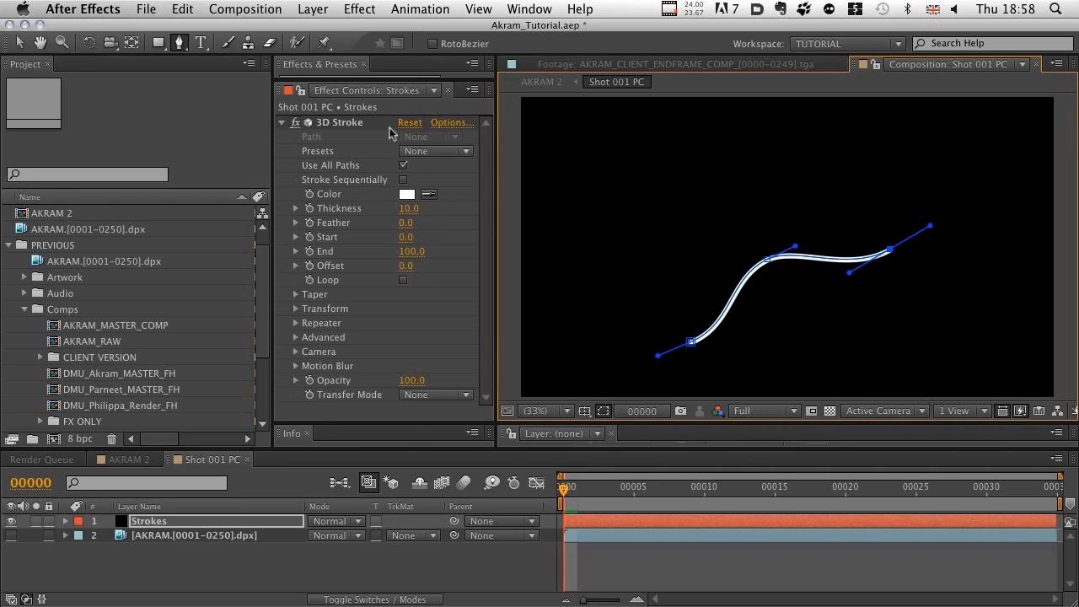
Step: Set the 3D Stroke Thickness to 4 and Feather to 50
click(407, 210)
text(4)
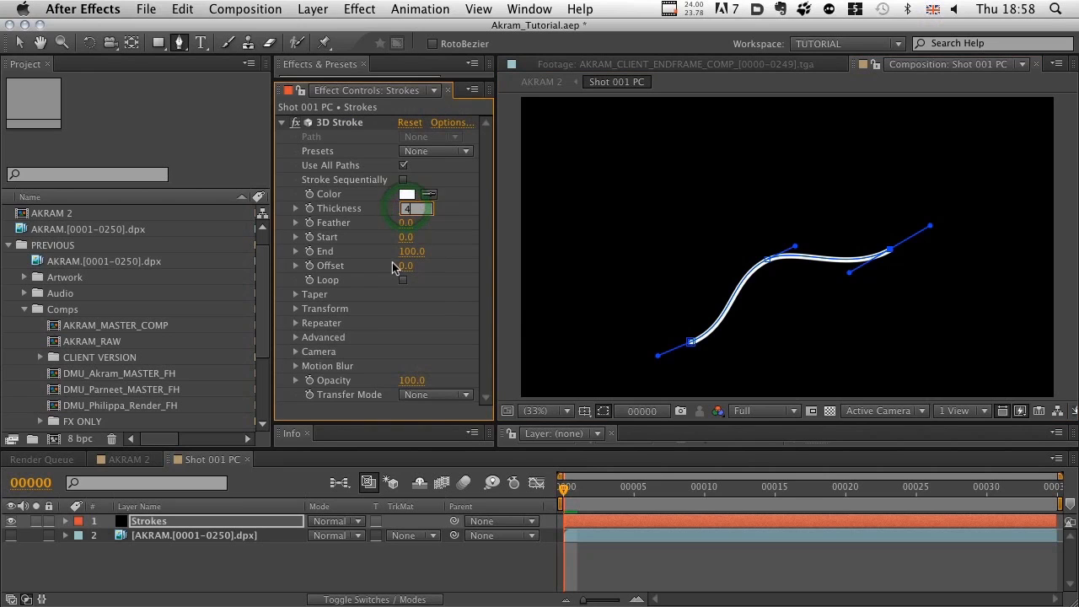
key(Return)
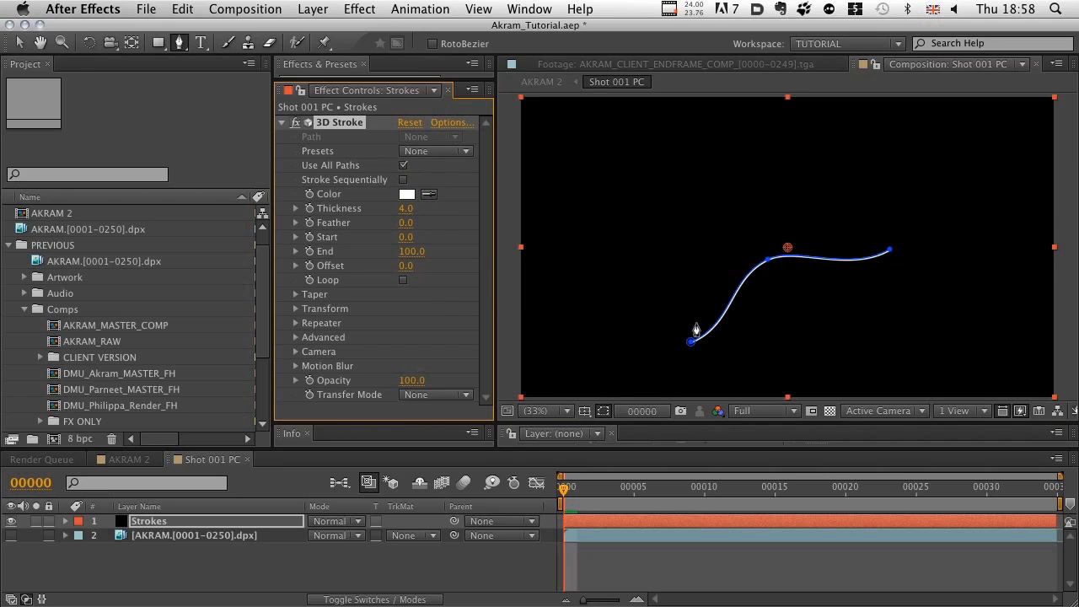
click(407, 224)
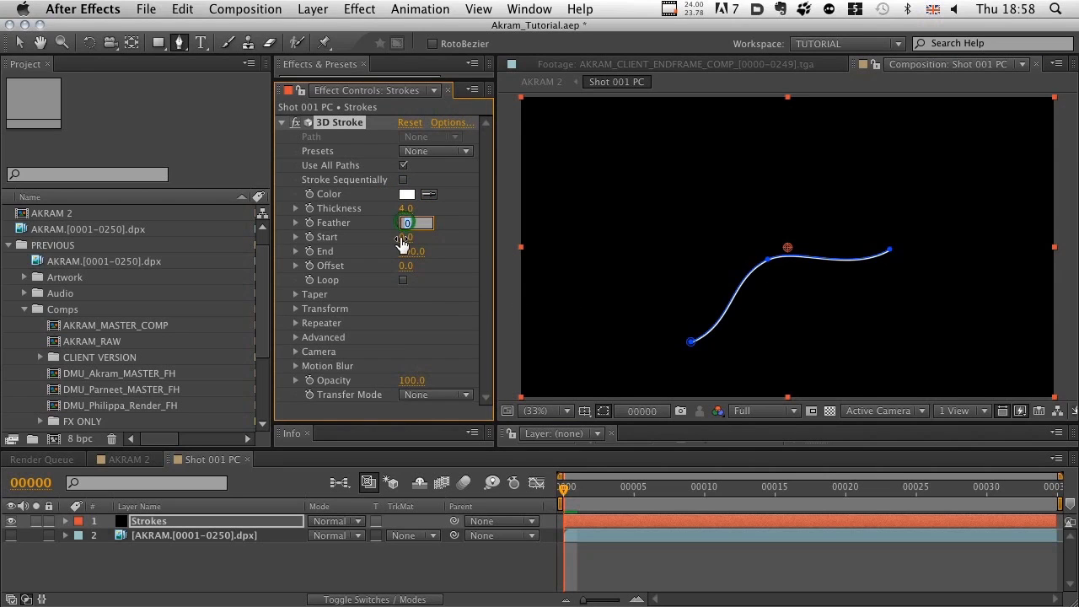
text(50)
key(Return)
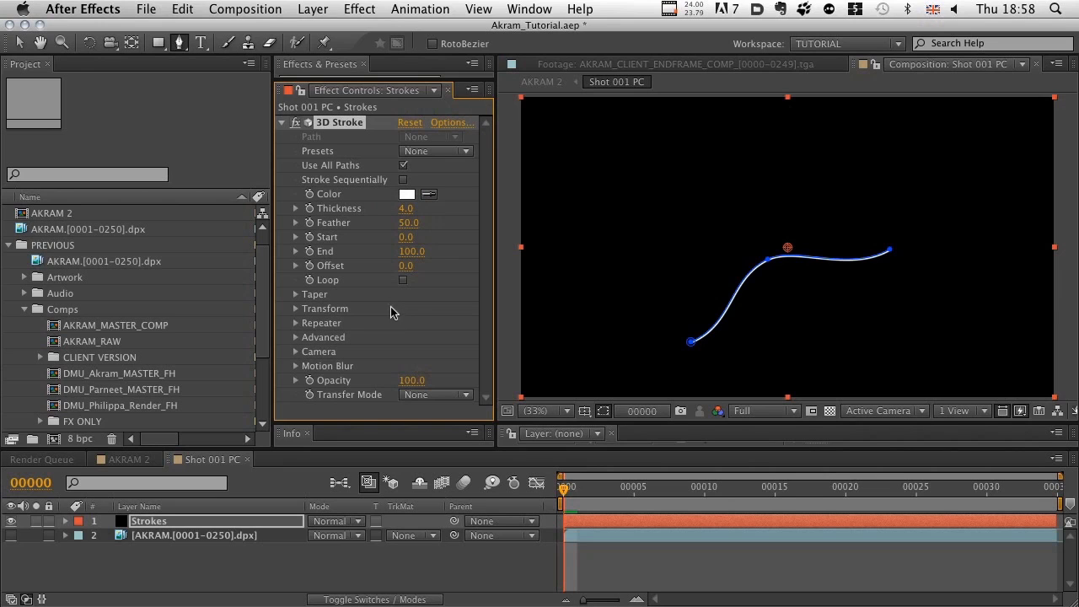
Step: Raise the 3D Stroke Feather to 100 and Thickness to about 27.7, judging the stroke at 100% magnification
key(/)
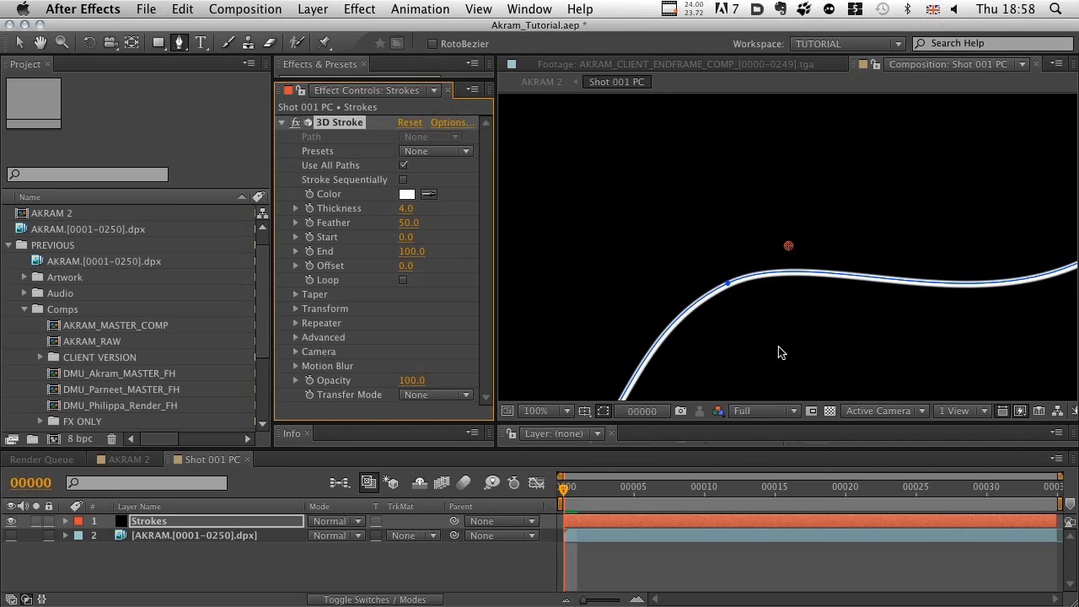
key(h)
mouse_move(784, 336)
mouse_down()
mouse_move(732, 265)
mouse_move(766, 231)
mouse_up()
key(g)
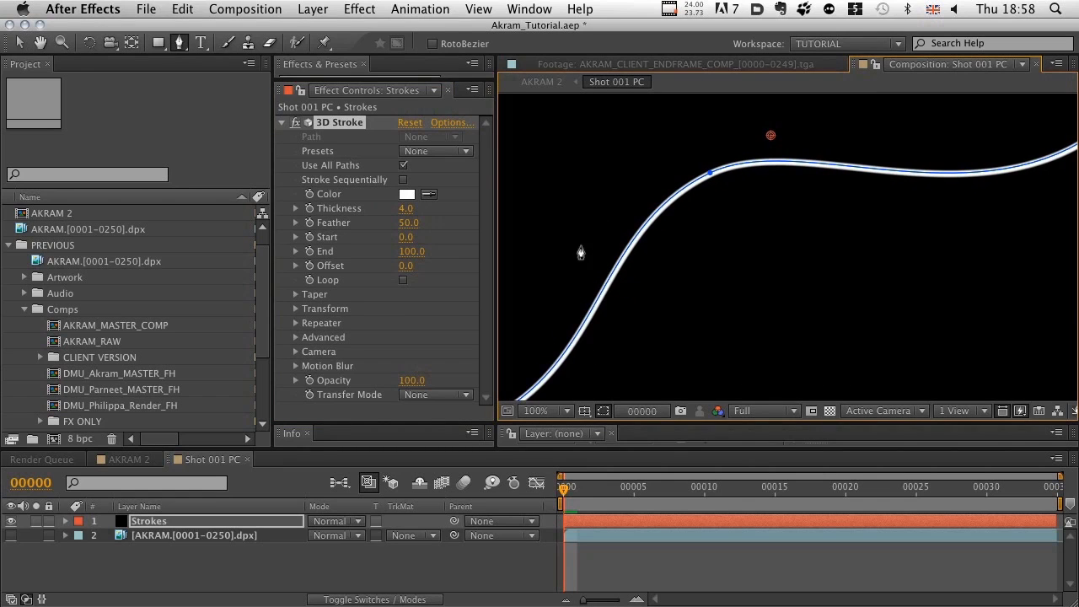
mouse_move(408, 223)
mouse_down()
mouse_move(285, 277)
mouse_move(584, 220)
mouse_move(691, 220)
mouse_up()
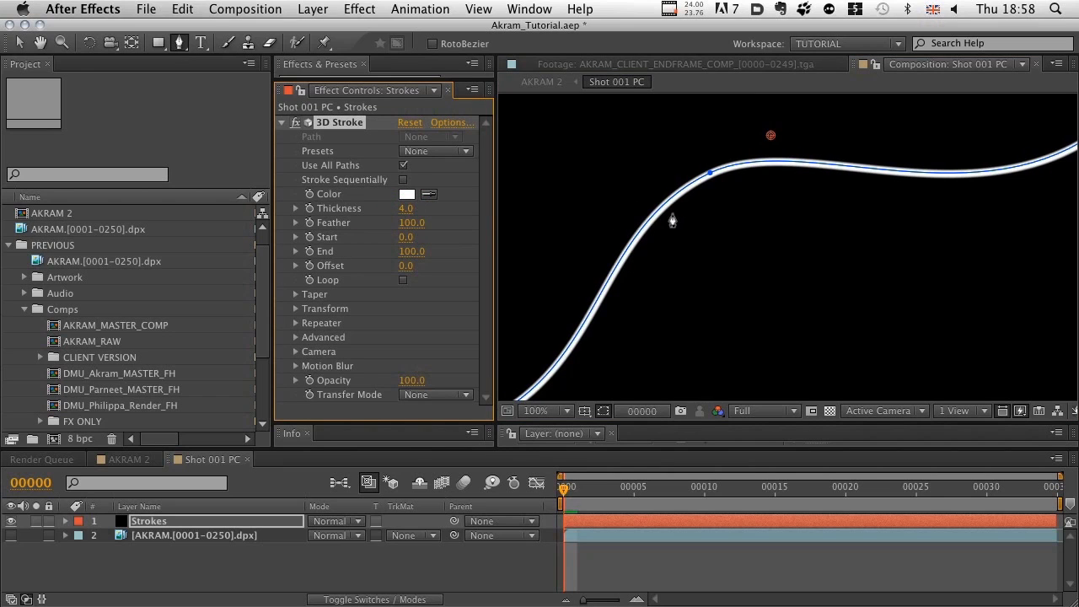
drag(406, 208, 565, 171)
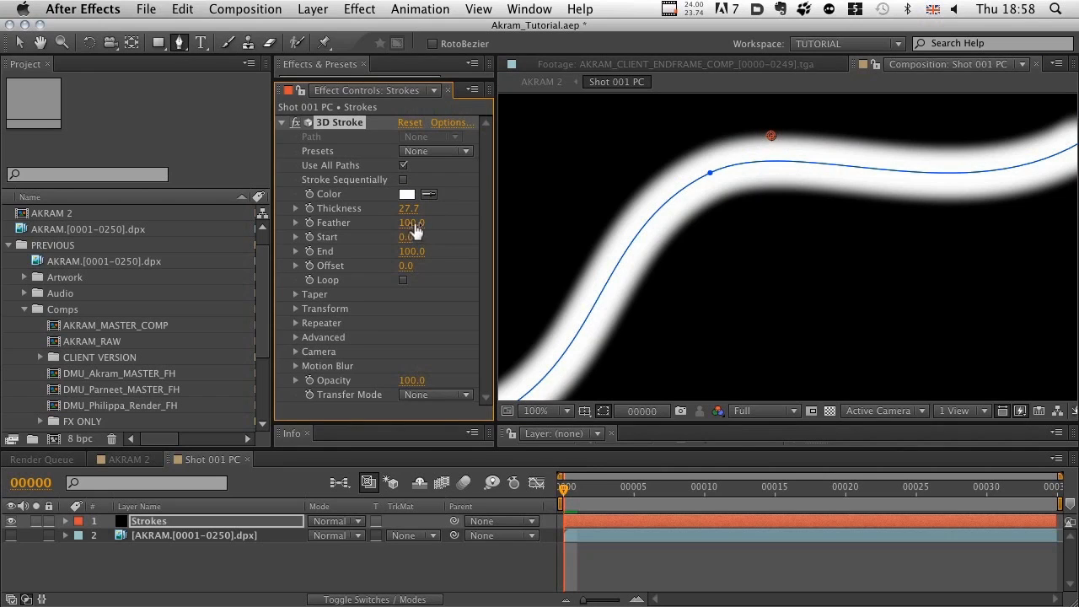
Step: Compare the 3D Stroke with Feather at 0, set Feather to 50 and set Thickness to 4
drag(411, 222, 328, 257)
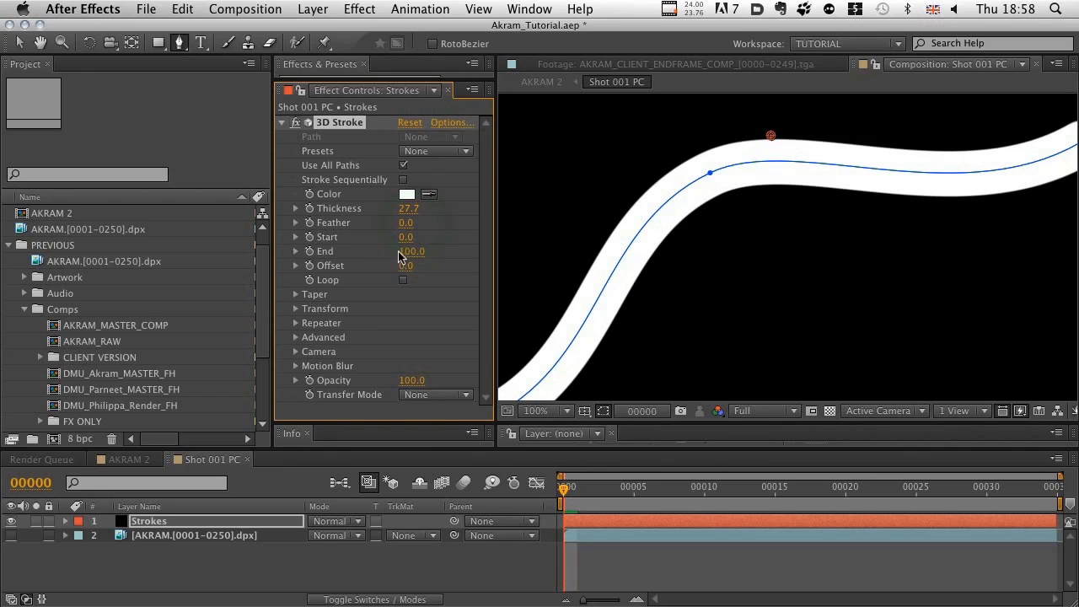
drag(406, 222, 384, 264)
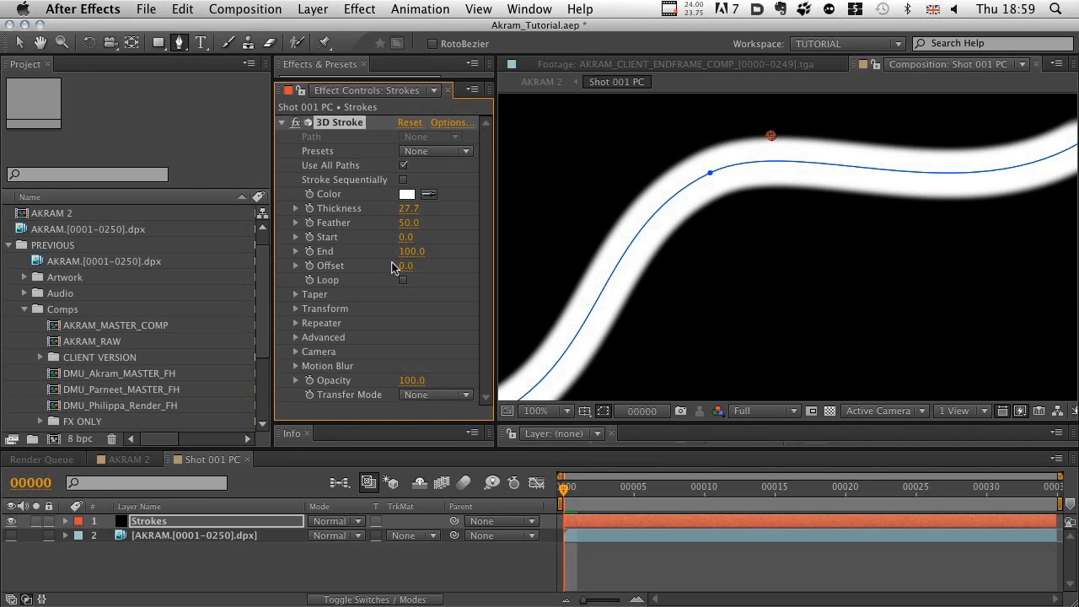
click(409, 209)
text(4)
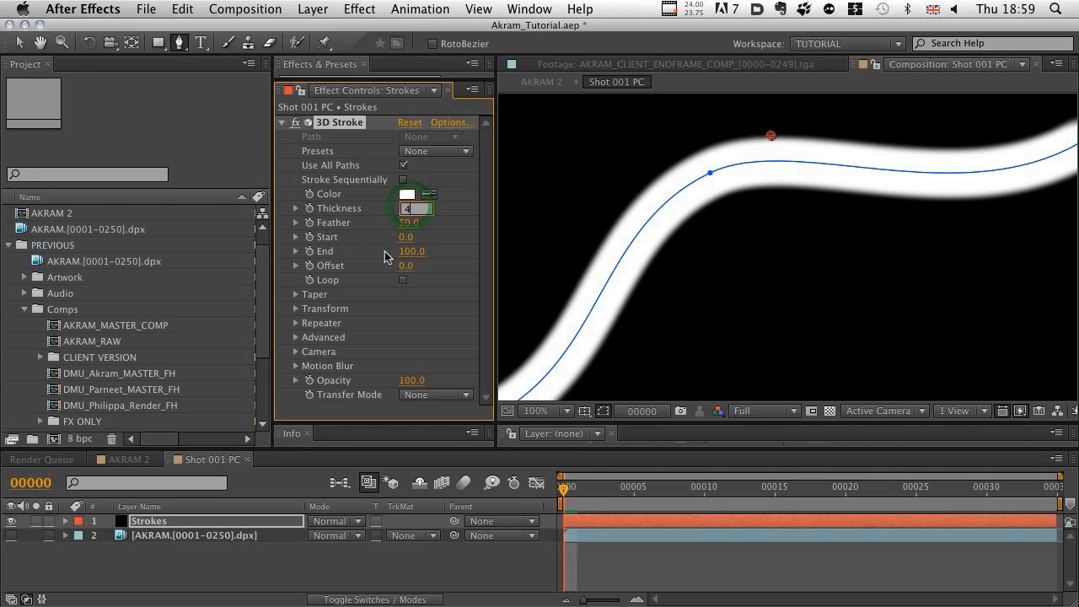
key(Return)
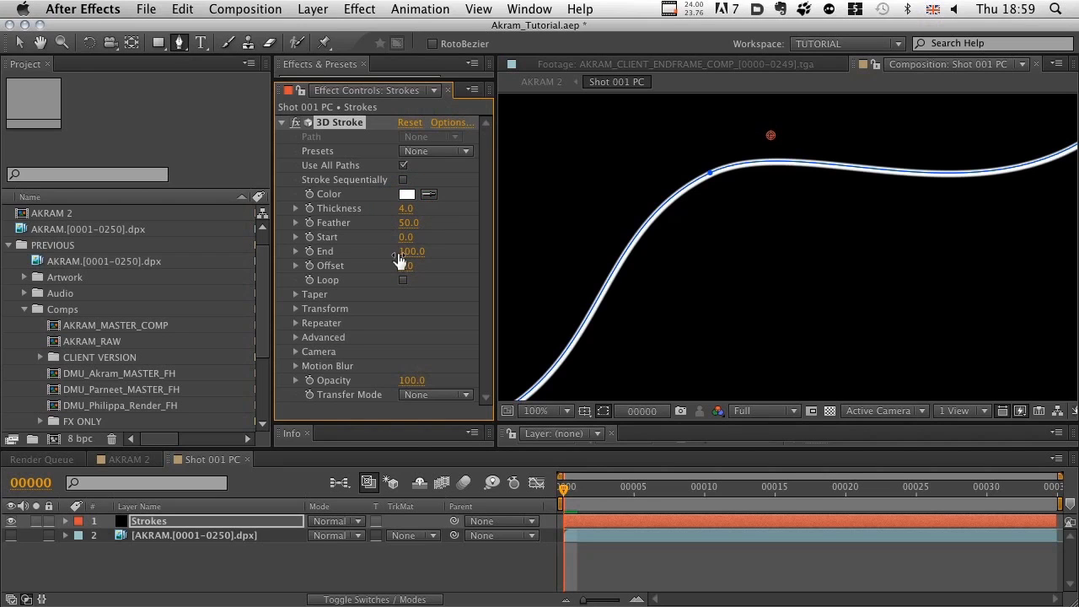
Step: Fit the whole stroke in view, test the 3D Stroke Offset down to -100 and reset it to 0
scroll(704, 325, down, 4)
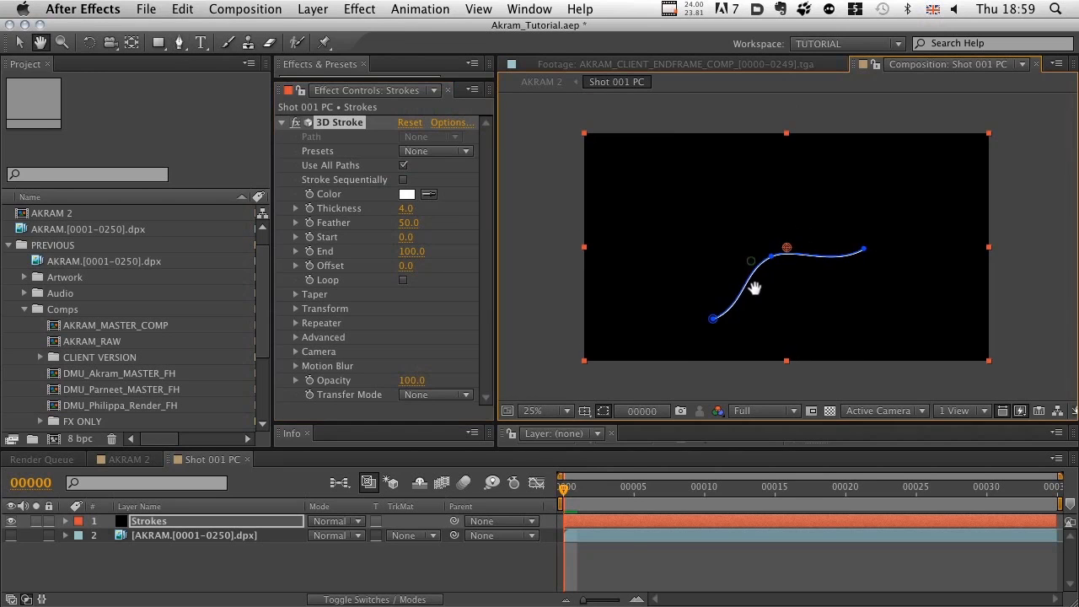
click(548, 411)
click(556, 383)
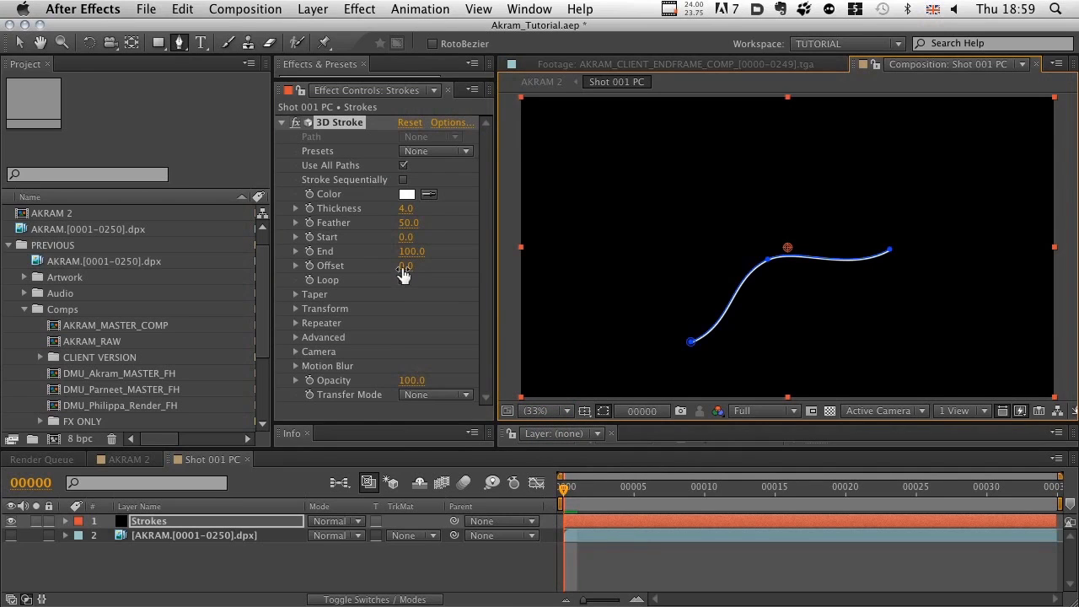
mouse_move(404, 276)
mouse_down()
mouse_move(410, 256)
mouse_move(511, 255)
mouse_move(335, 324)
mouse_up()
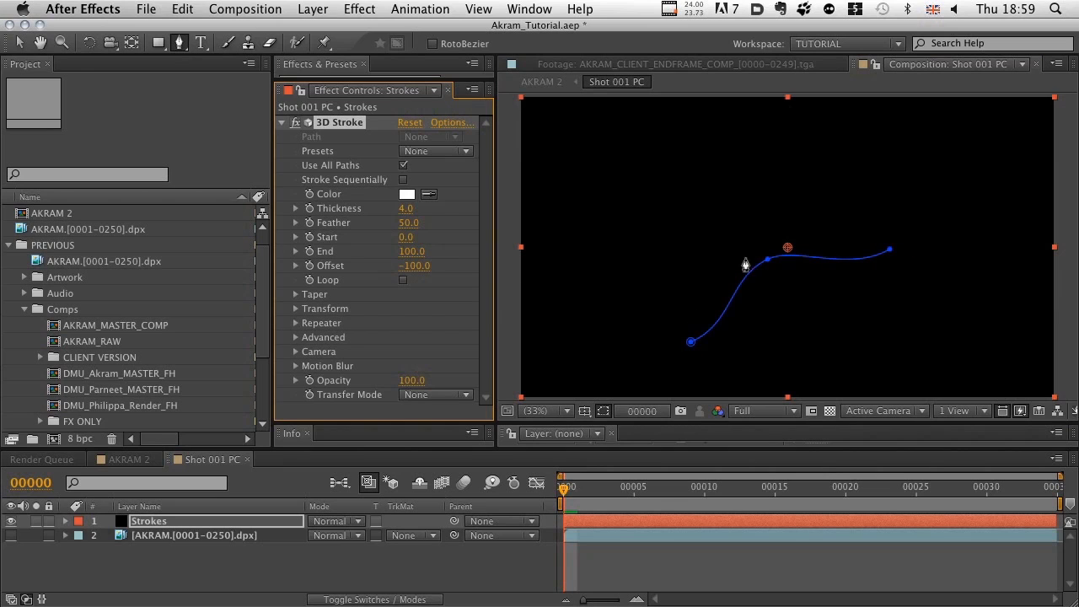
mouse_move(417, 266)
mouse_down()
mouse_move(437, 264)
mouse_move(387, 275)
mouse_move(560, 262)
mouse_move(410, 277)
mouse_move(476, 277)
mouse_move(371, 301)
mouse_move(426, 294)
mouse_up()
click(408, 265)
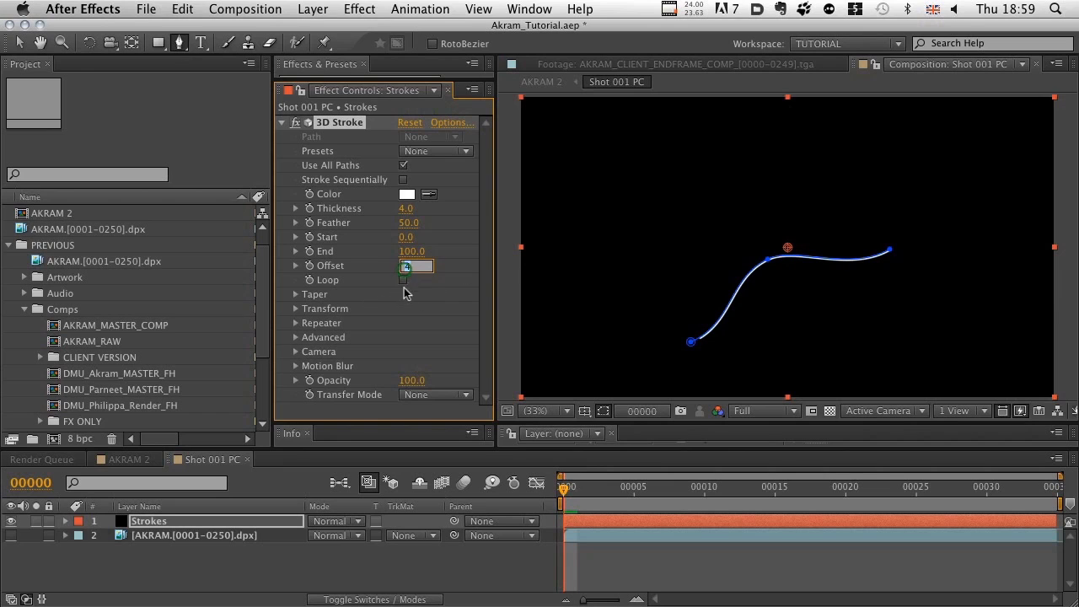
text(0)
key(Return)
Step: Enable Taper on the 3D Stroke and hide the mask path outline in the composition view
click(295, 295)
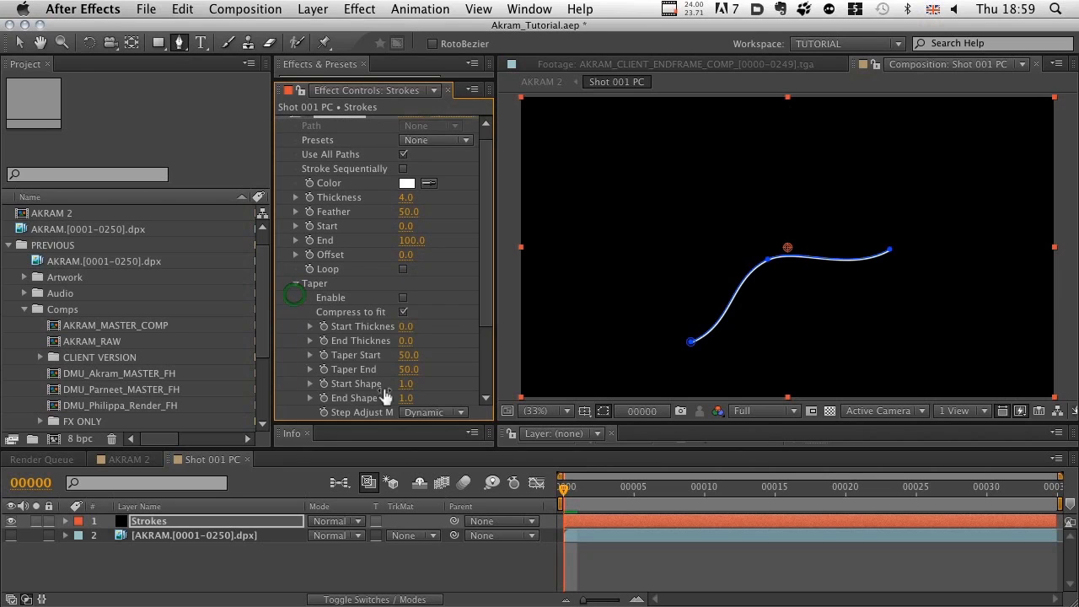
click(403, 299)
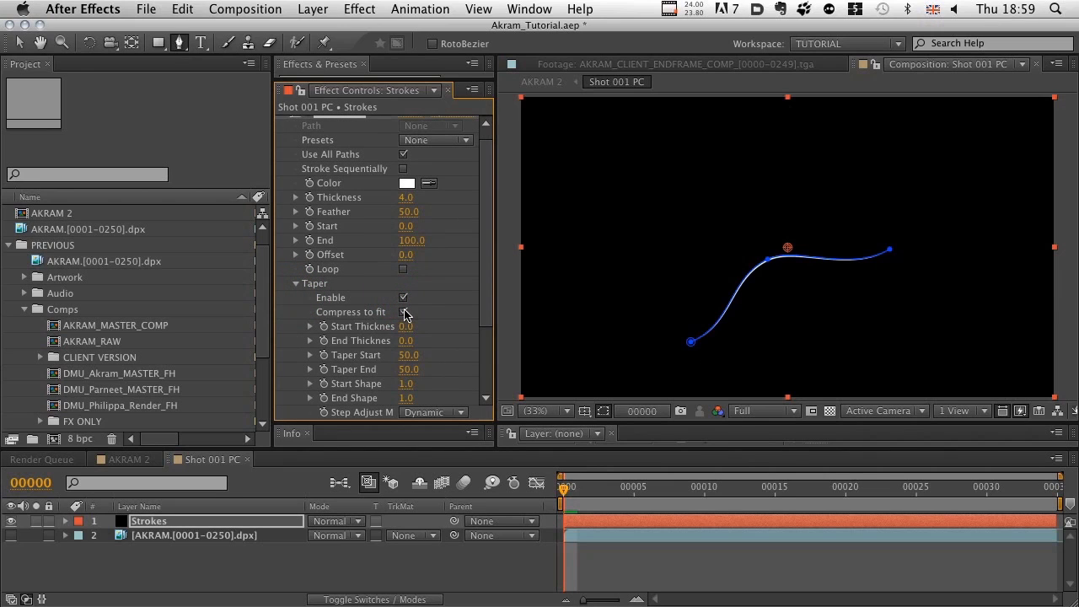
click(403, 312)
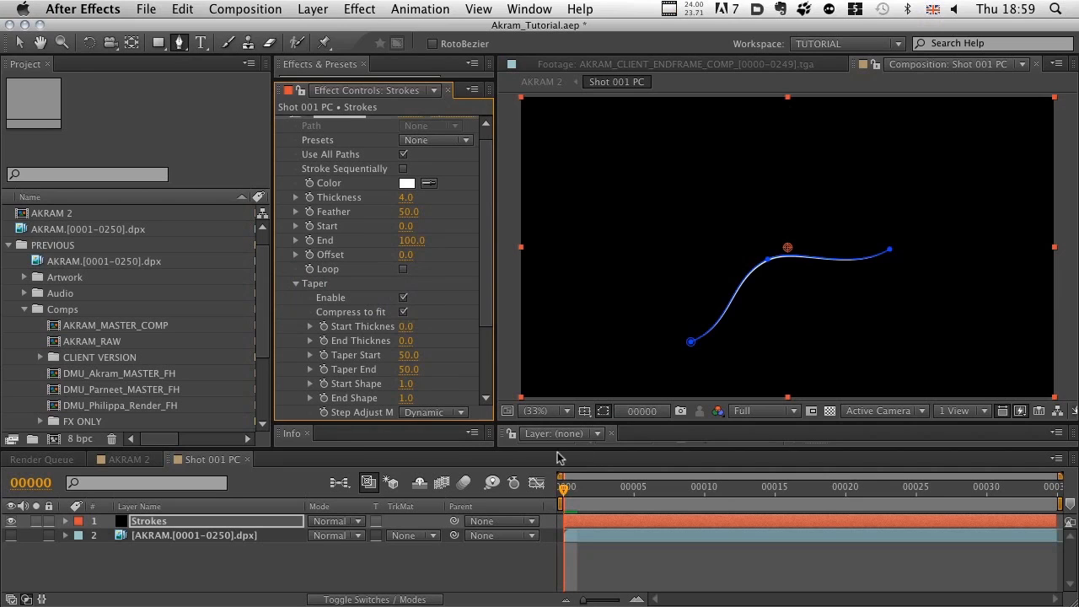
click(604, 412)
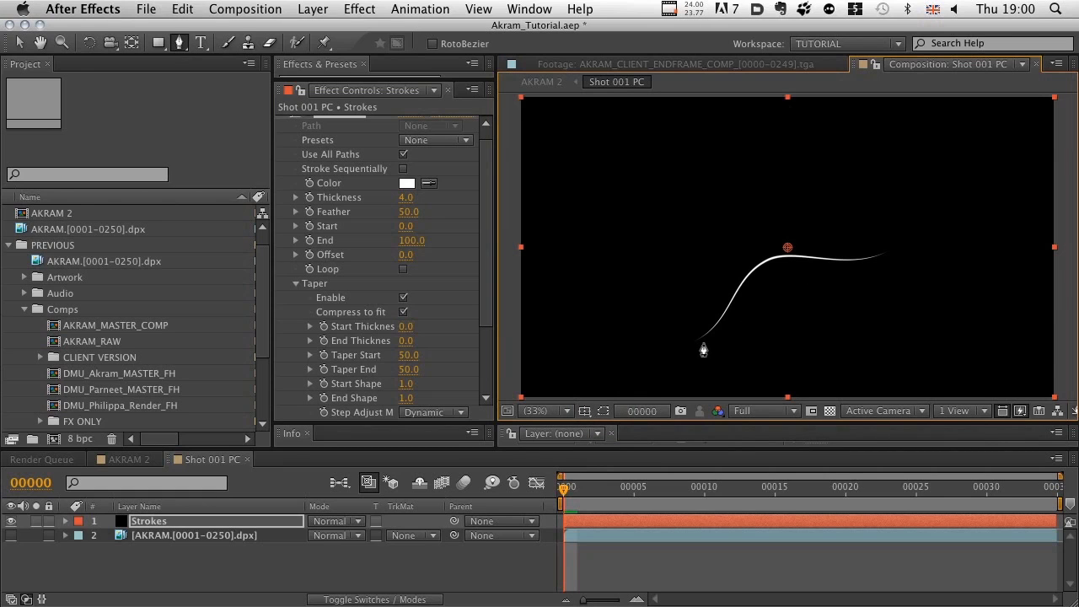
Step: Vary the tapered stroke's Offset in both directions at 100% magnification and leave it at 1
key(slash)
key(h)
drag(783, 335, 778, 219)
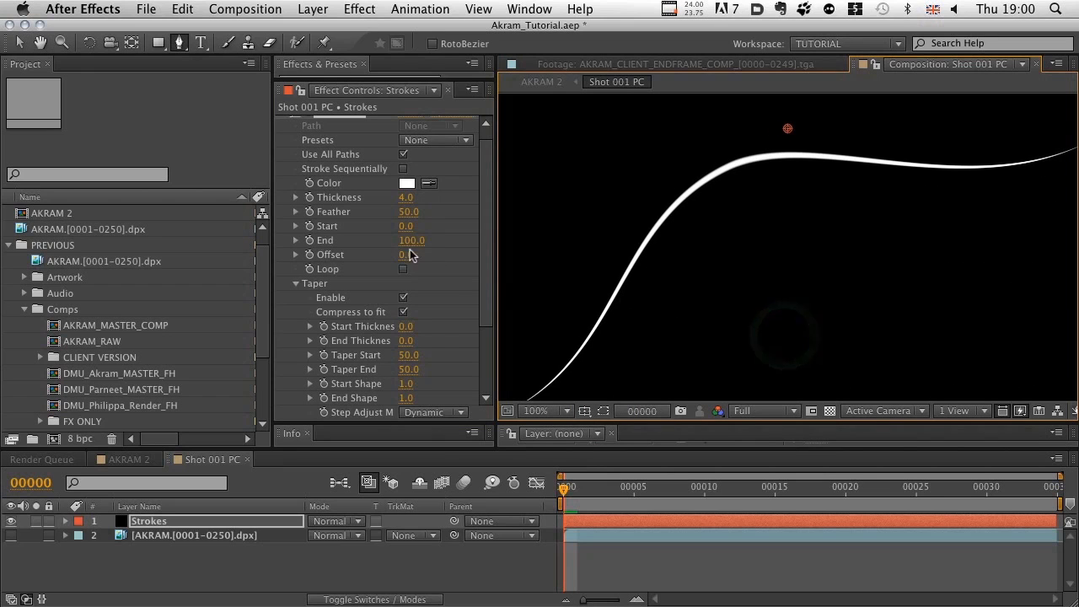
drag(407, 254, 337, 255)
drag(320, 296, 387, 274)
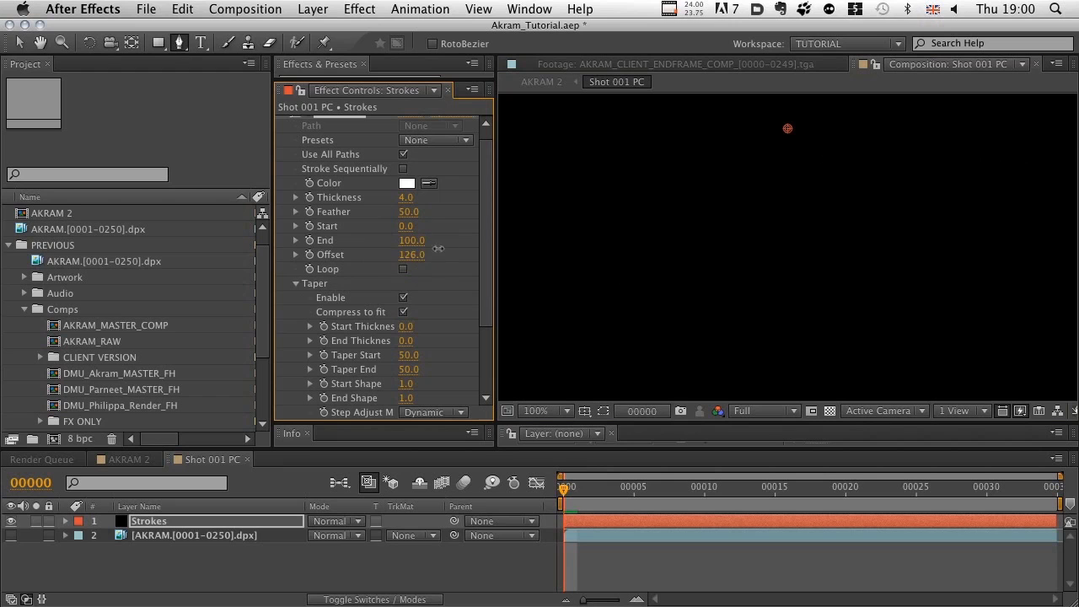
mouse_move(406, 261)
mouse_down()
mouse_move(354, 284)
mouse_move(308, 327)
mouse_move(389, 285)
mouse_move(371, 300)
mouse_move(282, 349)
mouse_move(382, 304)
mouse_move(346, 323)
mouse_move(370, 297)
mouse_up()
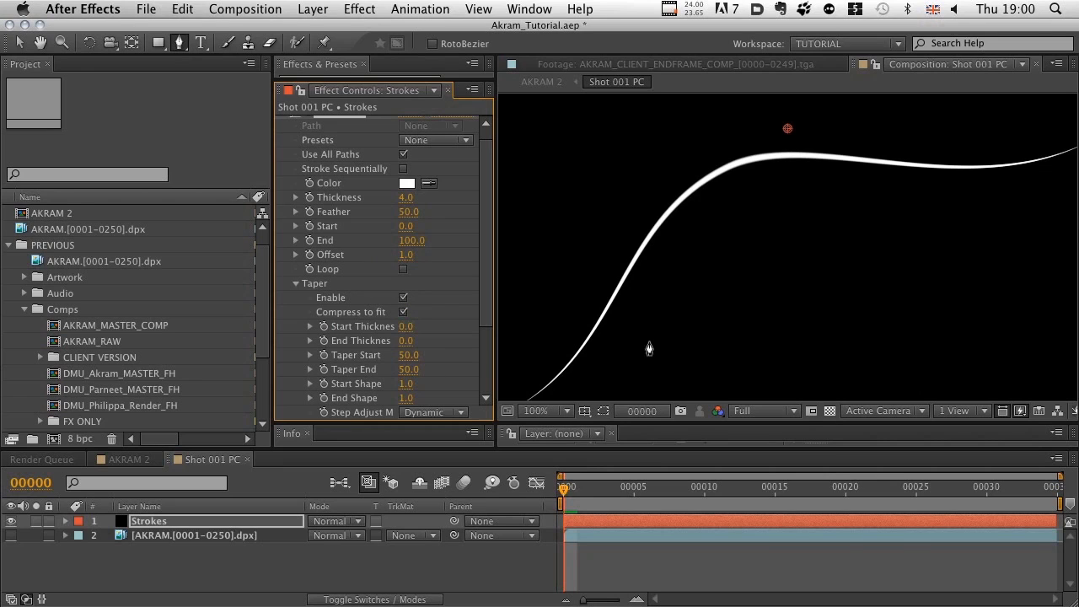
Step: Bend the stroke through the 3D Stroke Transform settings, trying increasing amounts and setting Bend to 10
key(comma)
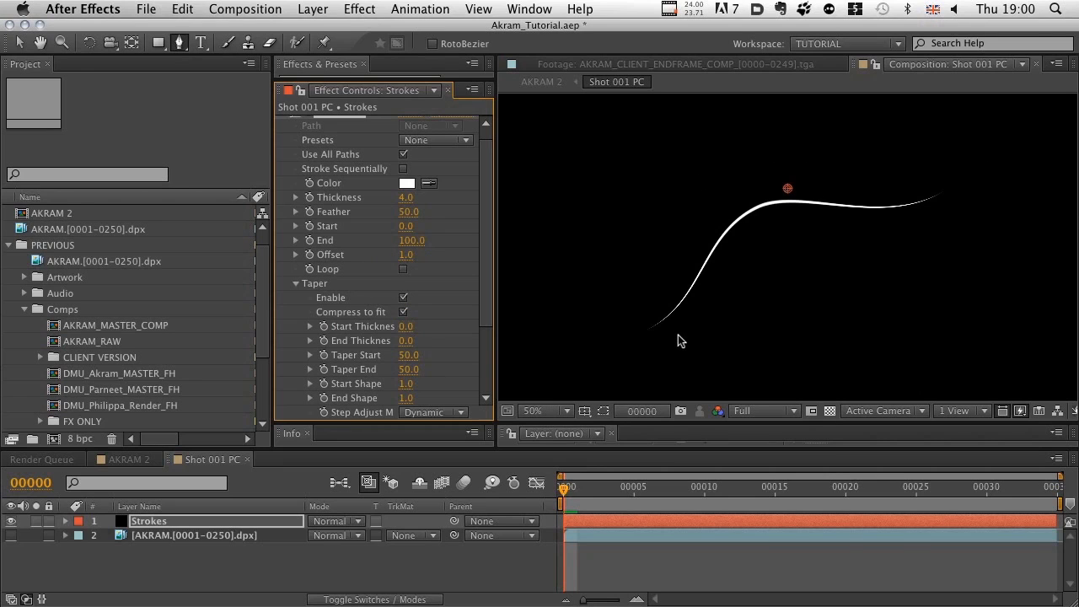
drag(485, 291, 483, 355)
click(296, 184)
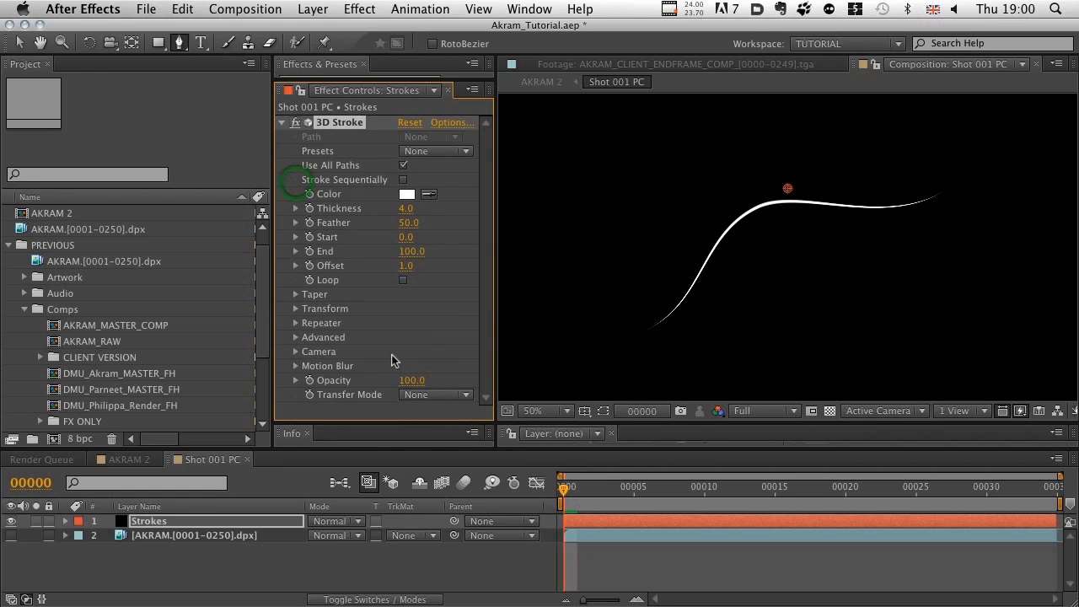
click(295, 310)
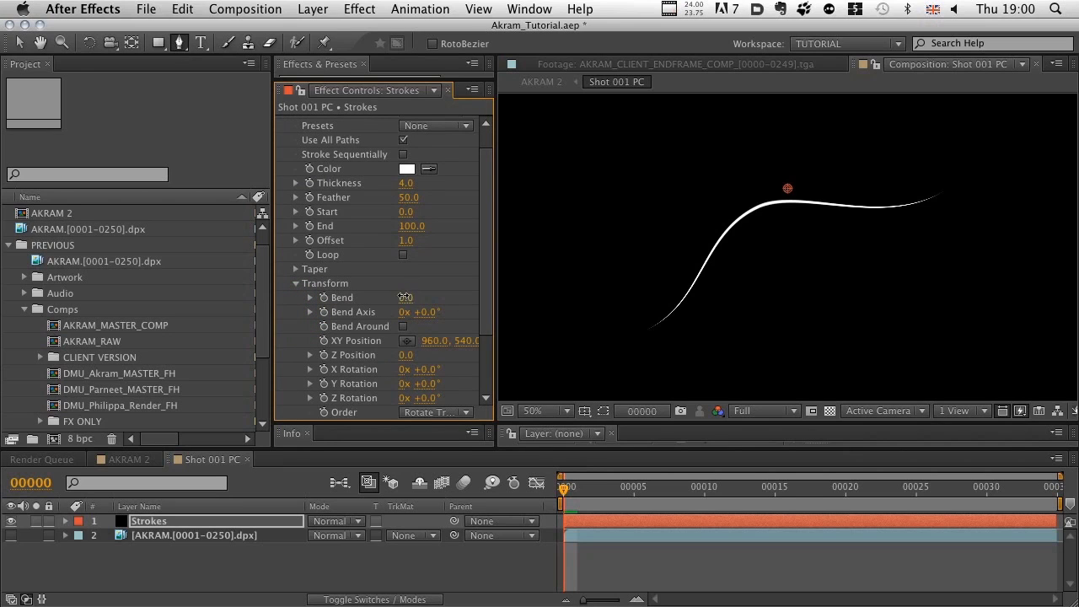
mouse_move(406, 297)
mouse_down()
mouse_move(1059, 290)
mouse_move(472, 295)
mouse_move(1008, 291)
mouse_move(1054, 281)
mouse_move(730, 305)
mouse_move(997, 311)
mouse_up()
mouse_move(384, 307)
mouse_down()
mouse_move(466, 288)
mouse_move(477, 349)
mouse_up()
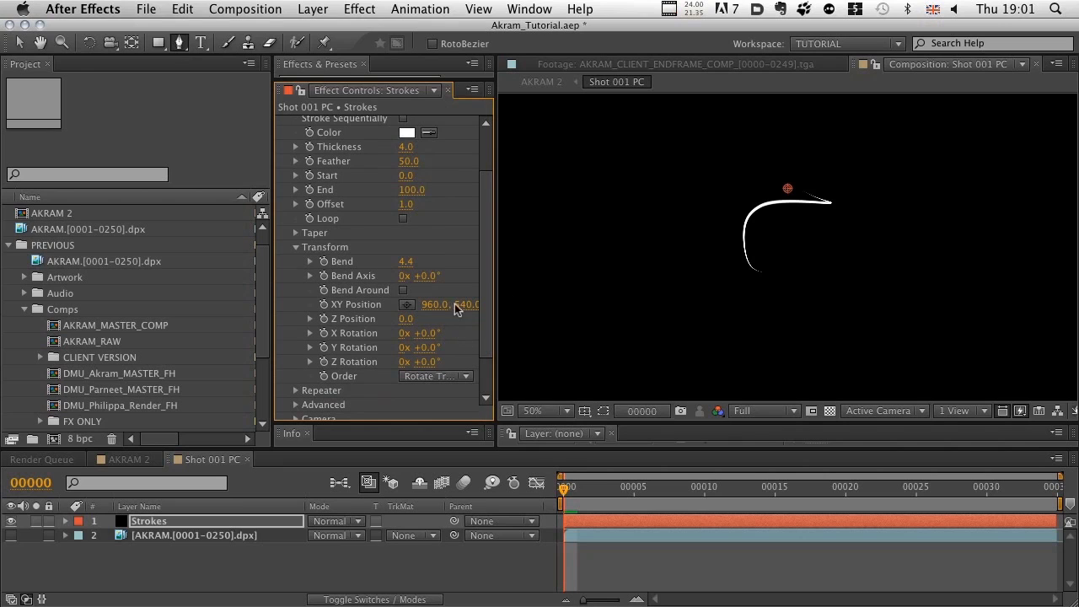
drag(405, 261, 621, 245)
click(406, 263)
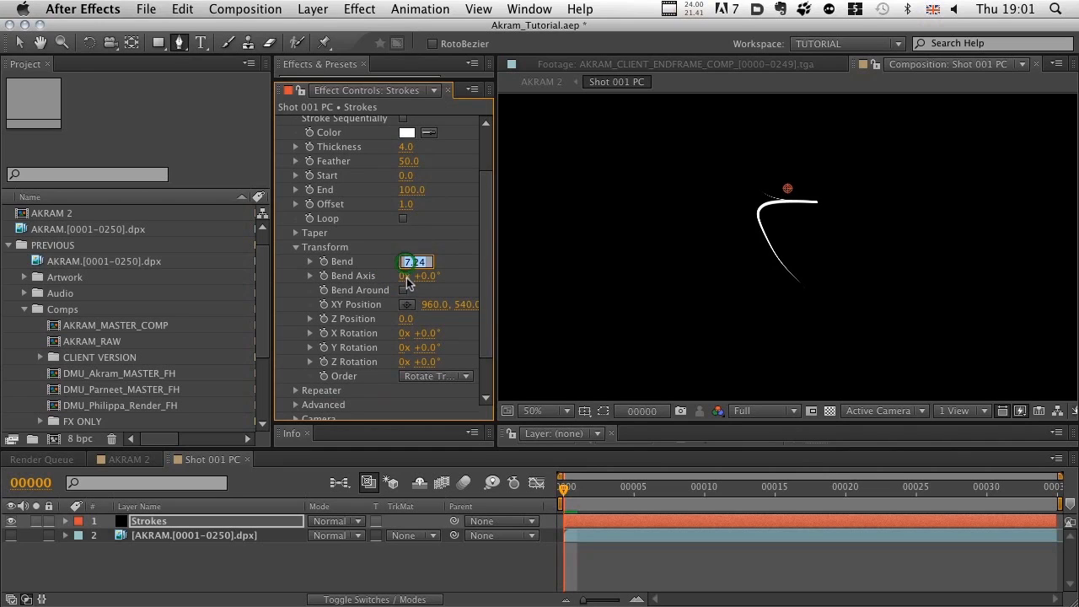
text(10)
key(Return)
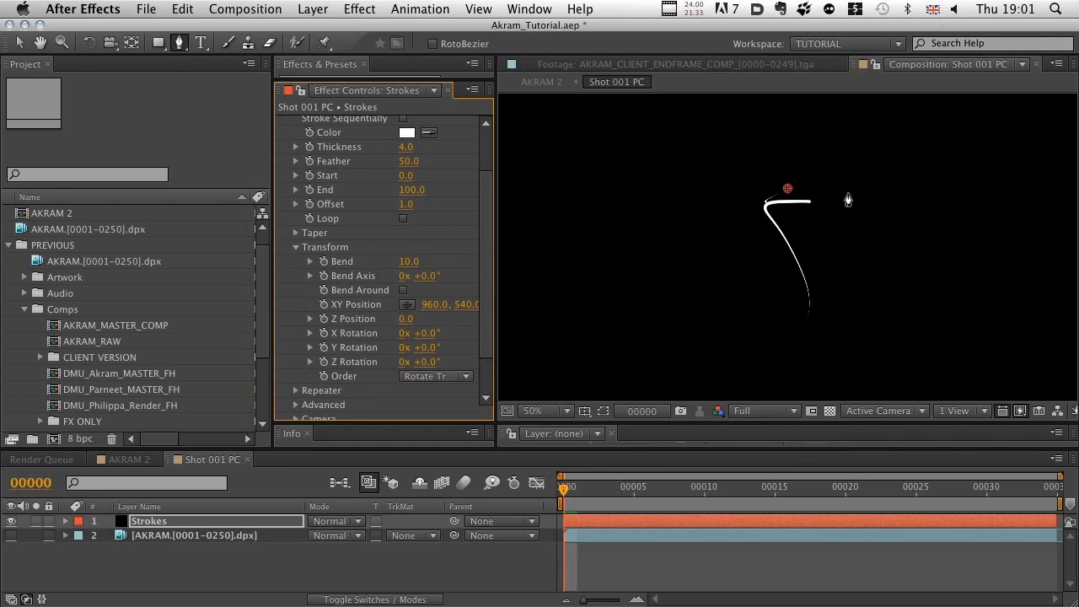
key(comma)
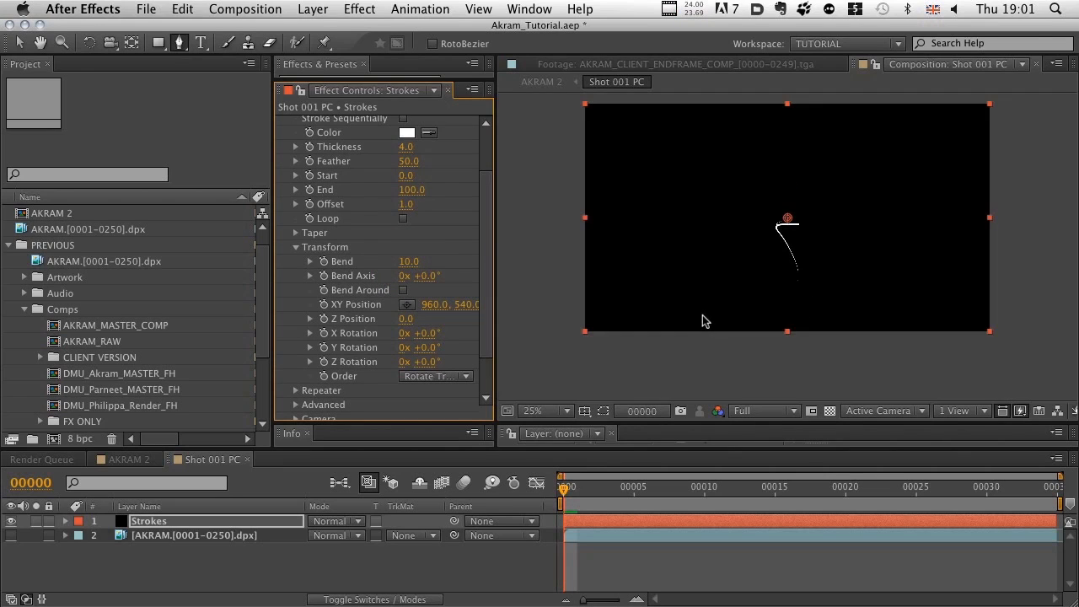
Step: Duplicate the Strokes layer five times to create Strokes 2 through Strokes 6
click(152, 524)
click(151, 524)
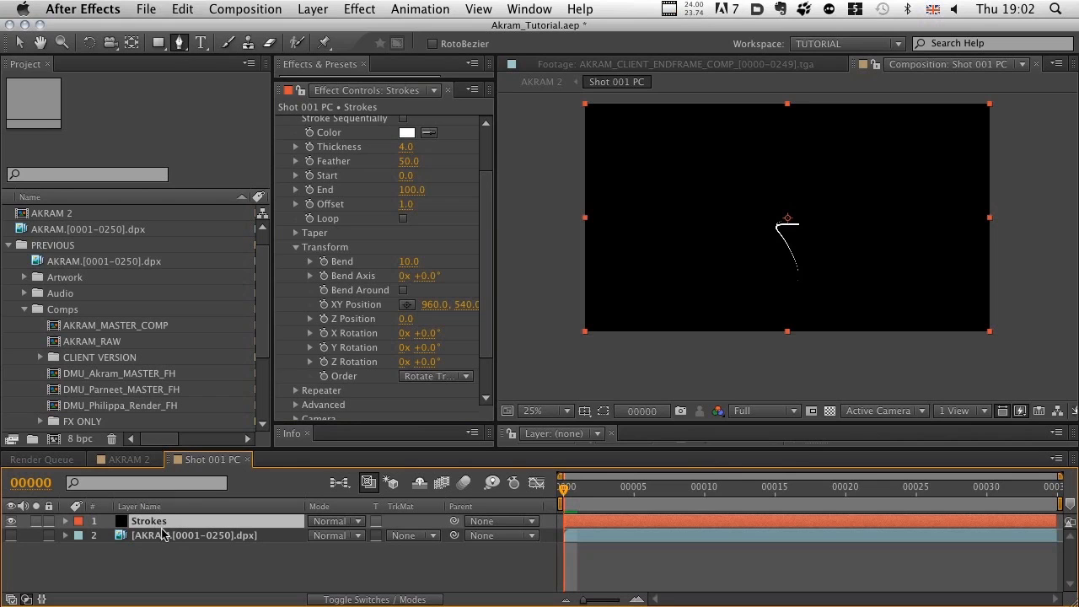
key(super+d)
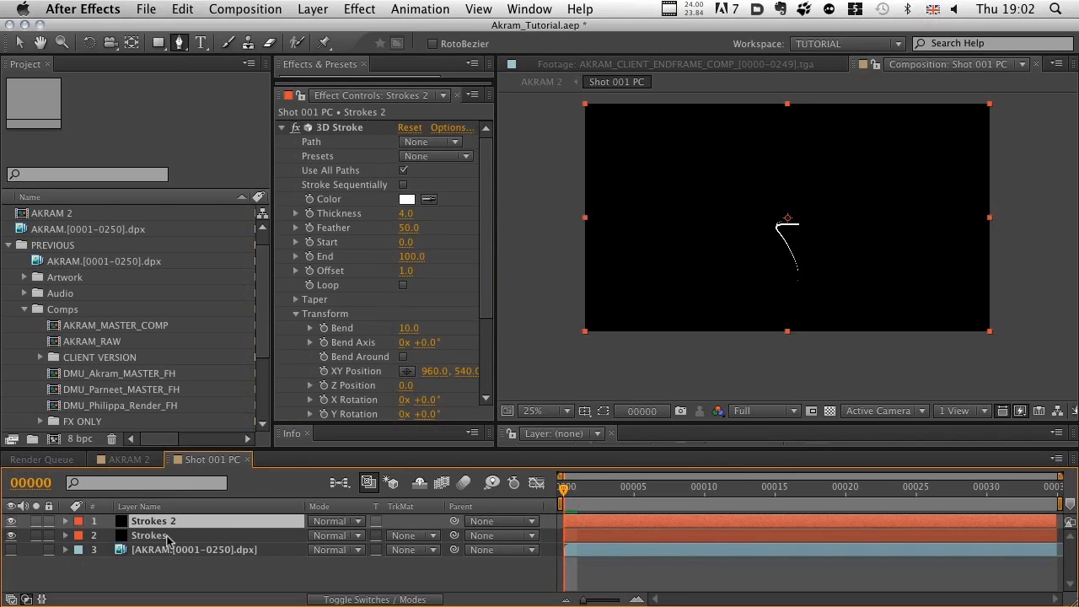
key(super+d)
key(super+d)
key(super+d)
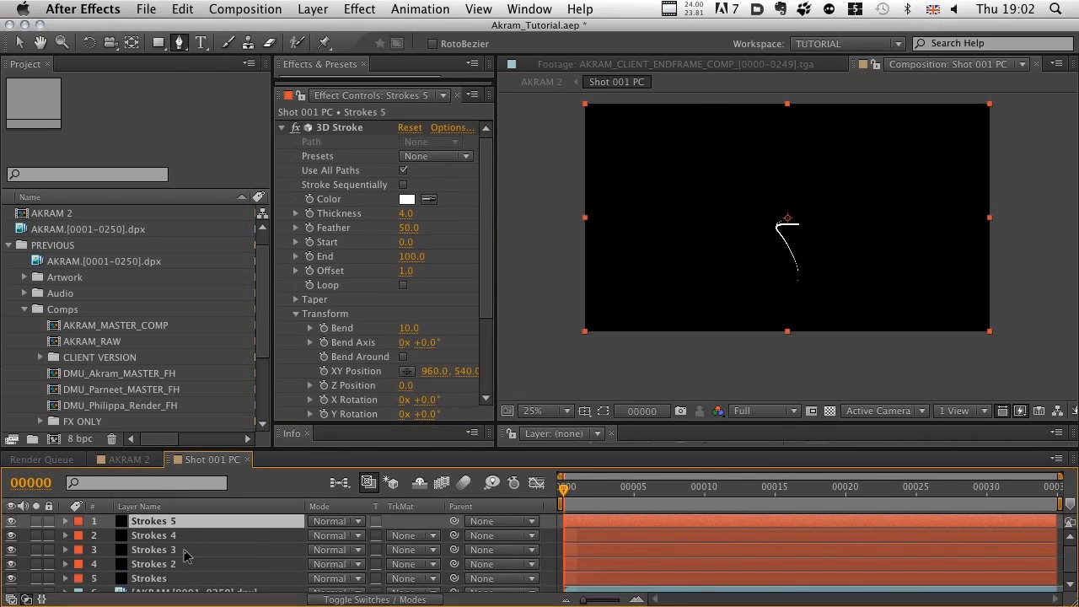
key(super+d)
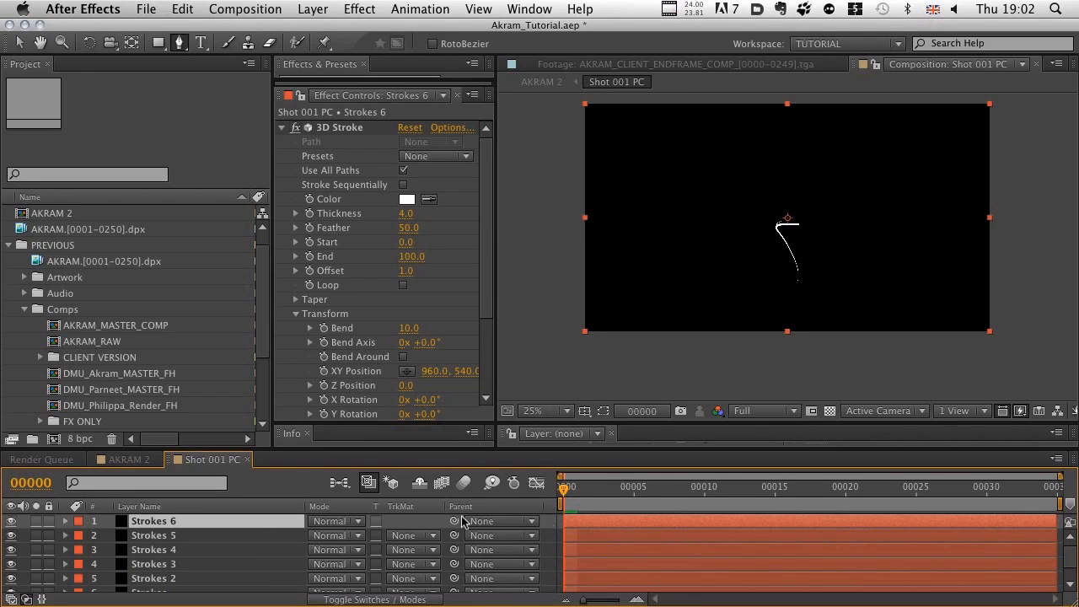
Step: Enlarge the timeline area to fit all layers and solo the original Strokes layer
scroll(187, 564, down, 1)
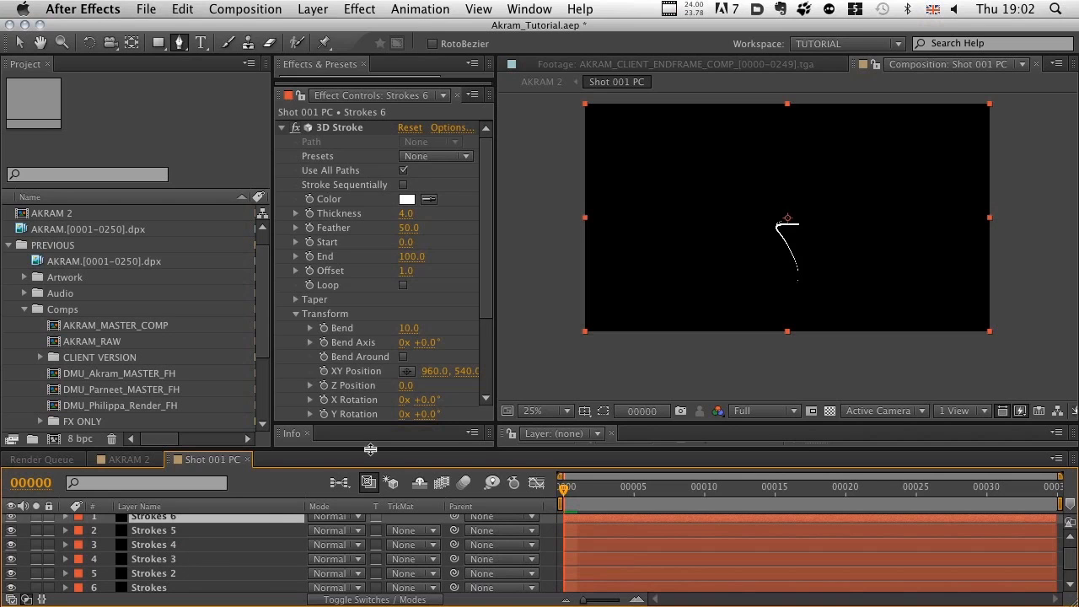
drag(370, 449, 371, 402)
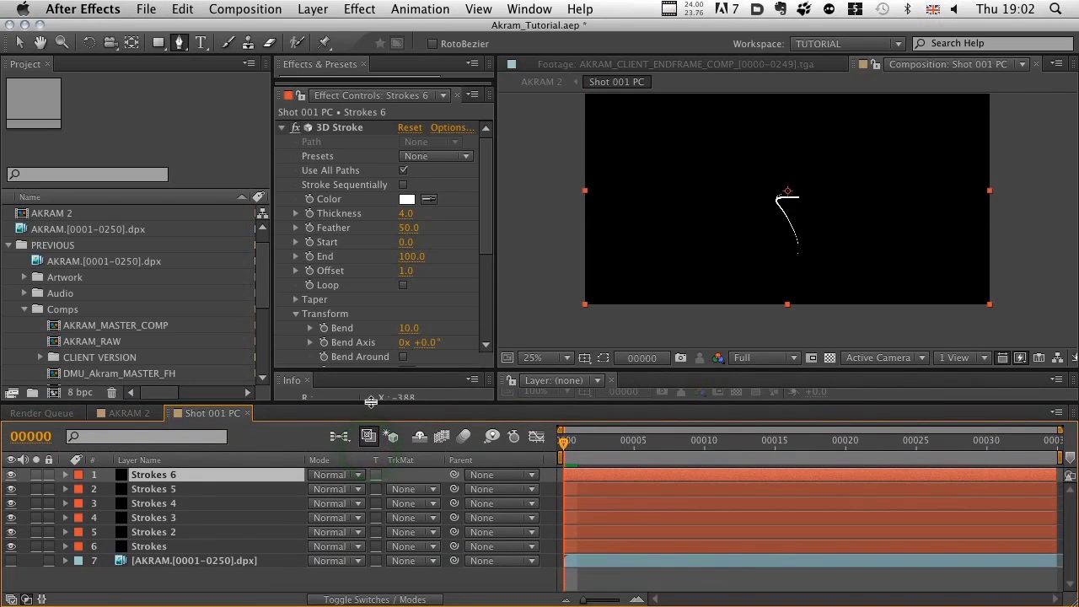
key(h)
key(g)
click(149, 546)
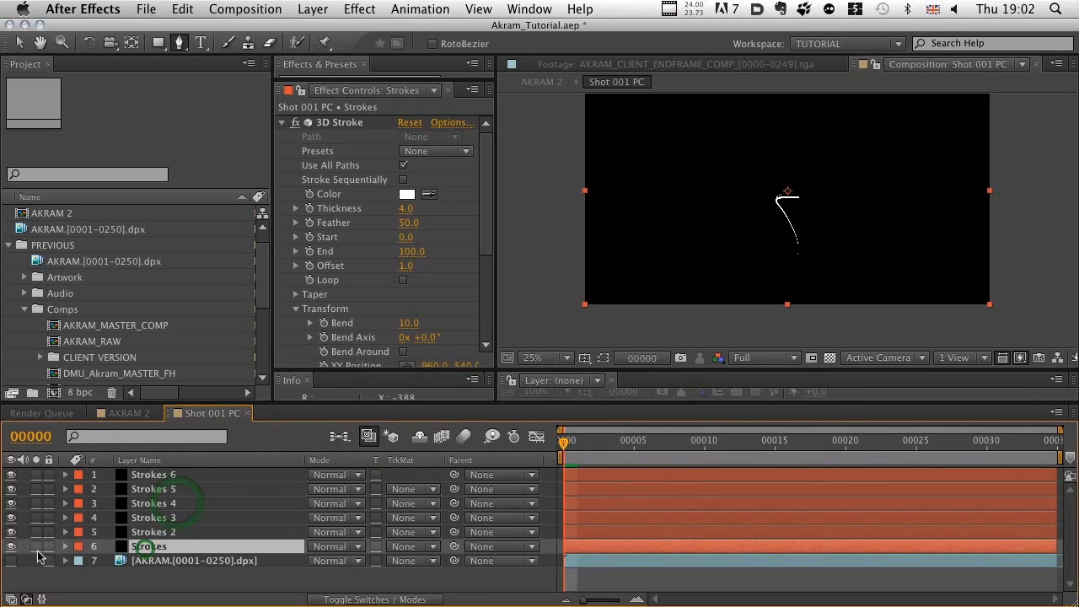
click(36, 546)
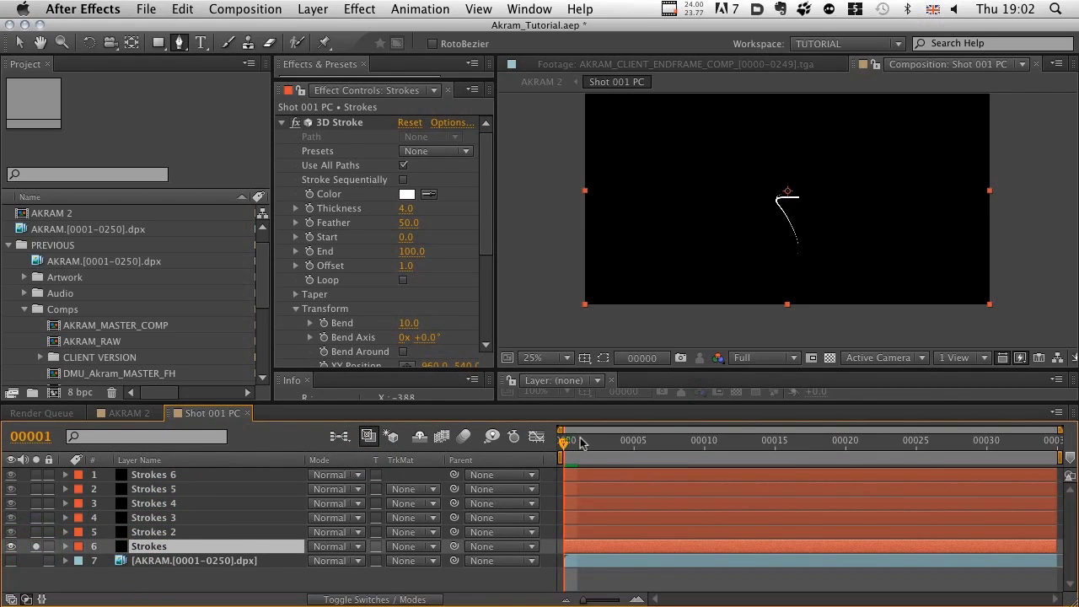
Step: Animate the 3D Stroke Offset on Strokes with keyframes of -100 at frame 0 and 305 at frame 14
mouse_move(580, 443)
mouse_down()
mouse_move(869, 448)
mouse_move(563, 444)
mouse_up()
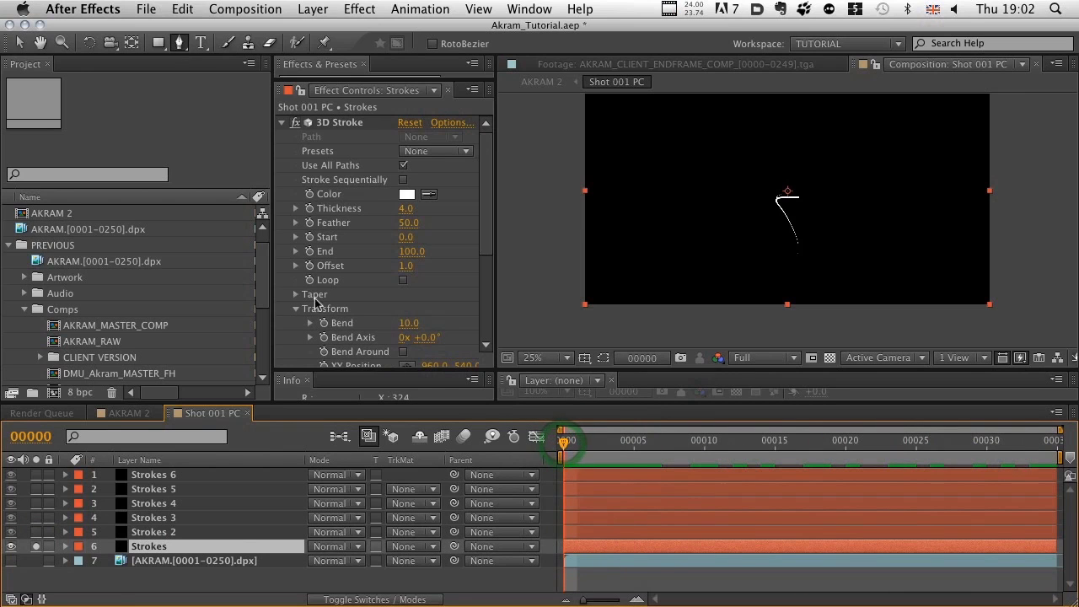
click(405, 265)
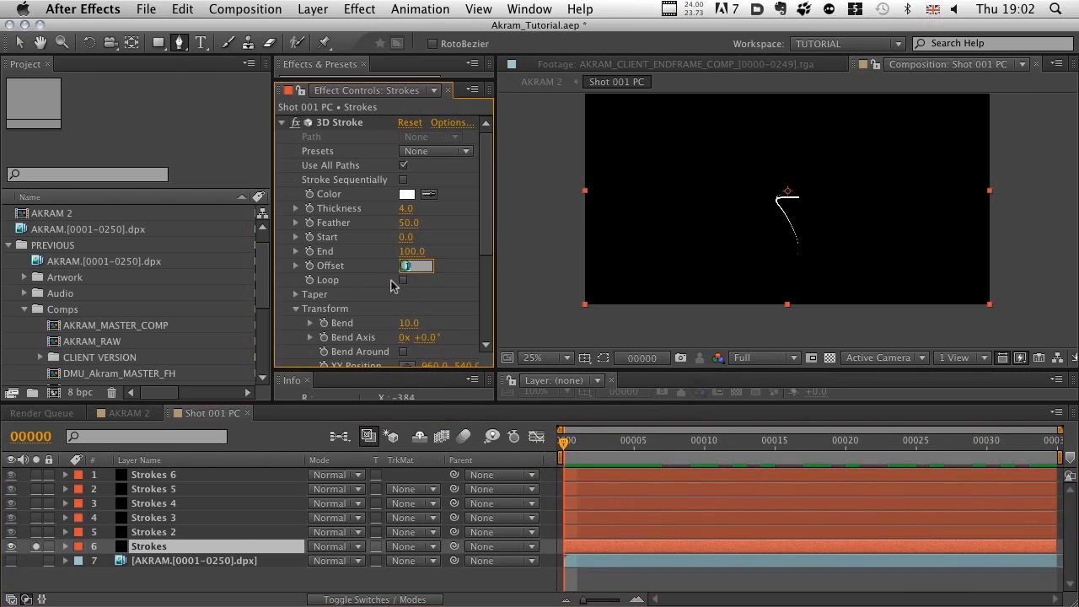
text(0)
key(Return)
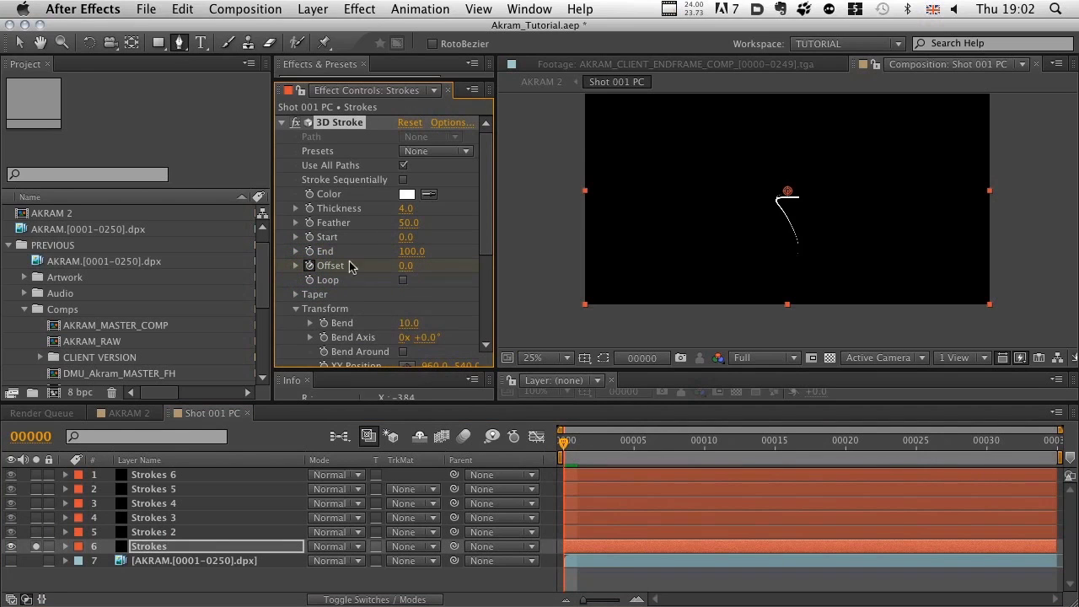
drag(405, 268, 320, 274)
drag(574, 451, 772, 459)
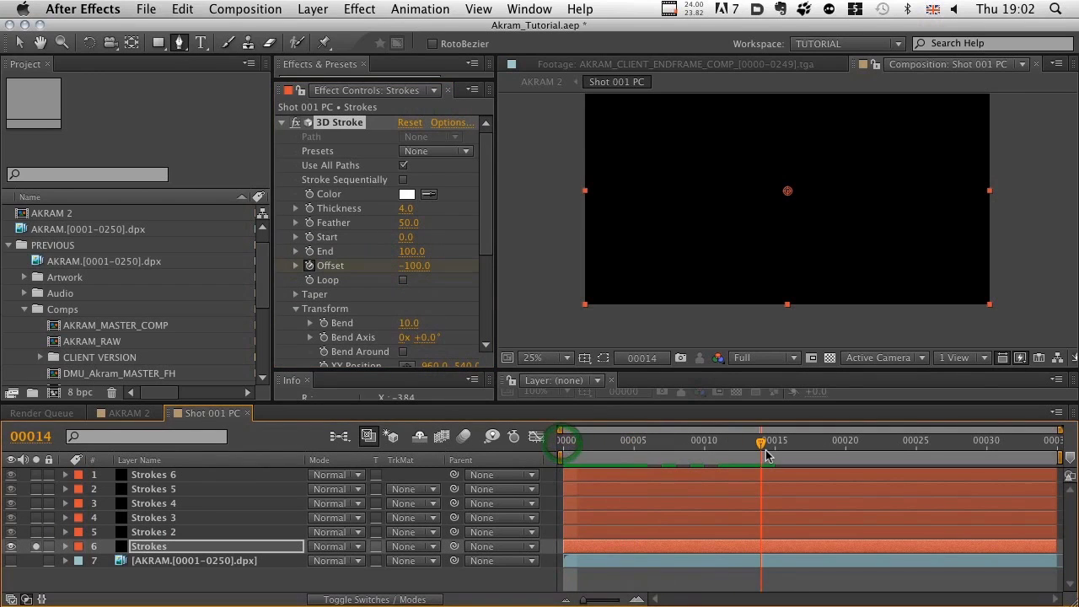
drag(406, 268, 758, 284)
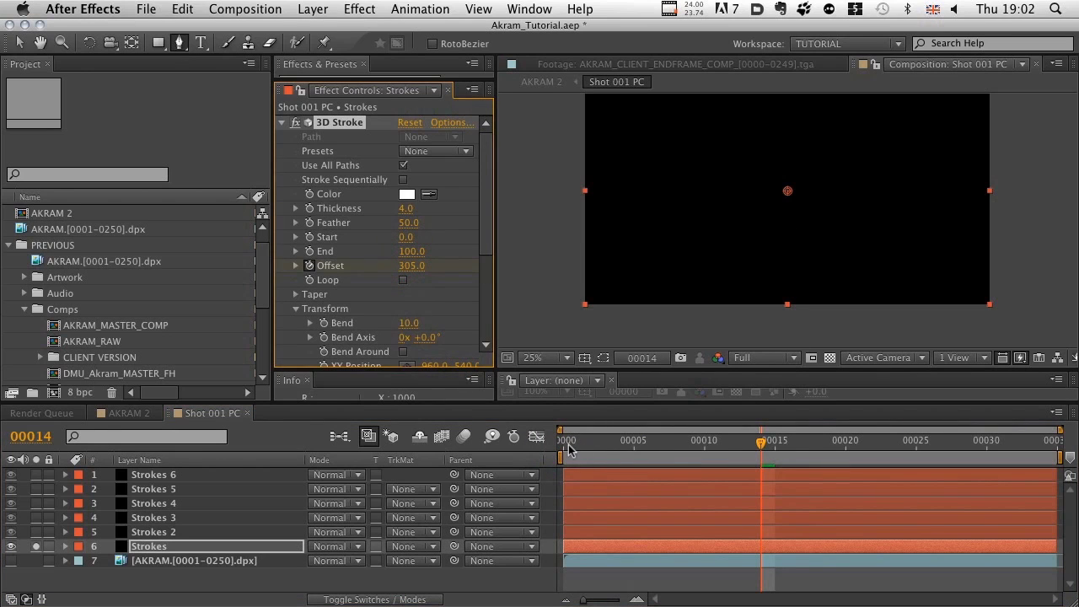
Step: Enable Bend keyframing on the Strokes layer's 3D Stroke at frame 0 and reveal the layer's keyframed properties
mouse_move(568, 447)
mouse_down()
mouse_move(732, 441)
mouse_move(565, 441)
mouse_move(684, 441)
mouse_move(521, 452)
mouse_move(690, 441)
mouse_move(565, 440)
mouse_move(504, 461)
mouse_up()
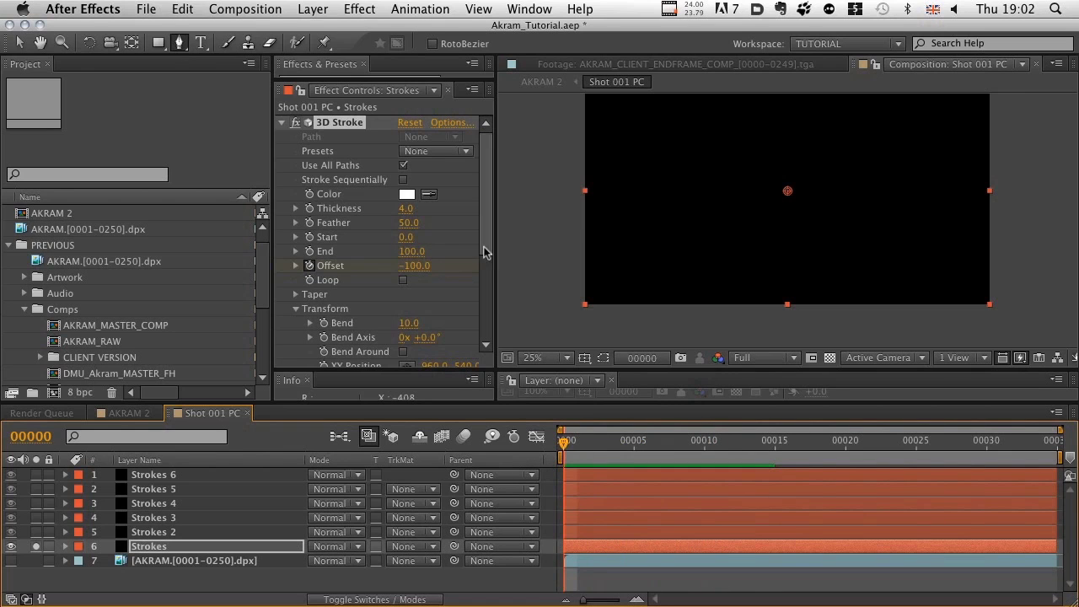
mouse_move(578, 440)
mouse_down()
mouse_move(646, 441)
mouse_move(529, 452)
mouse_up()
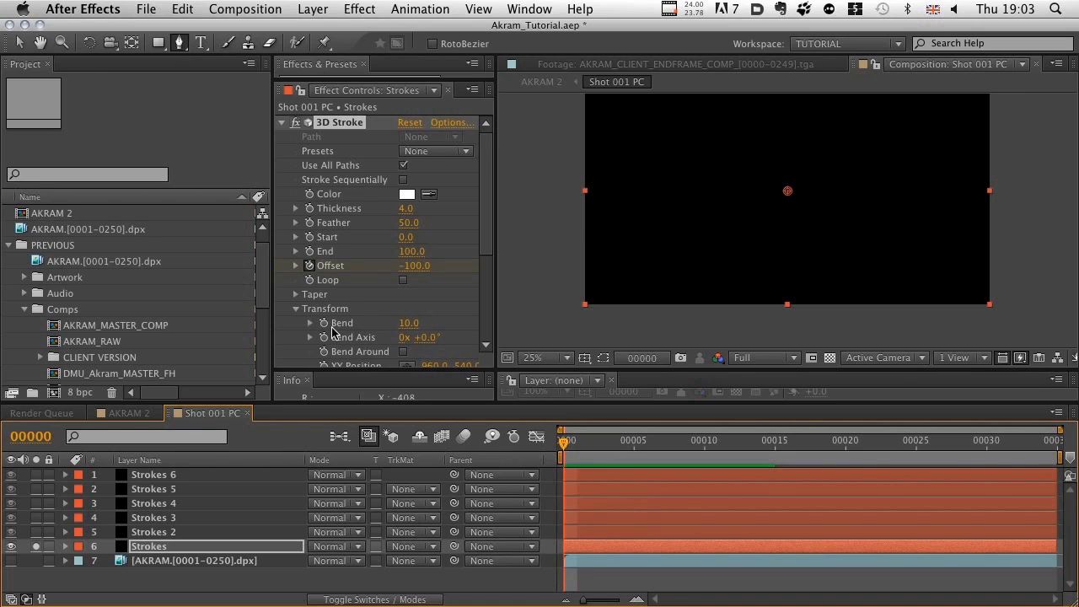
click(323, 325)
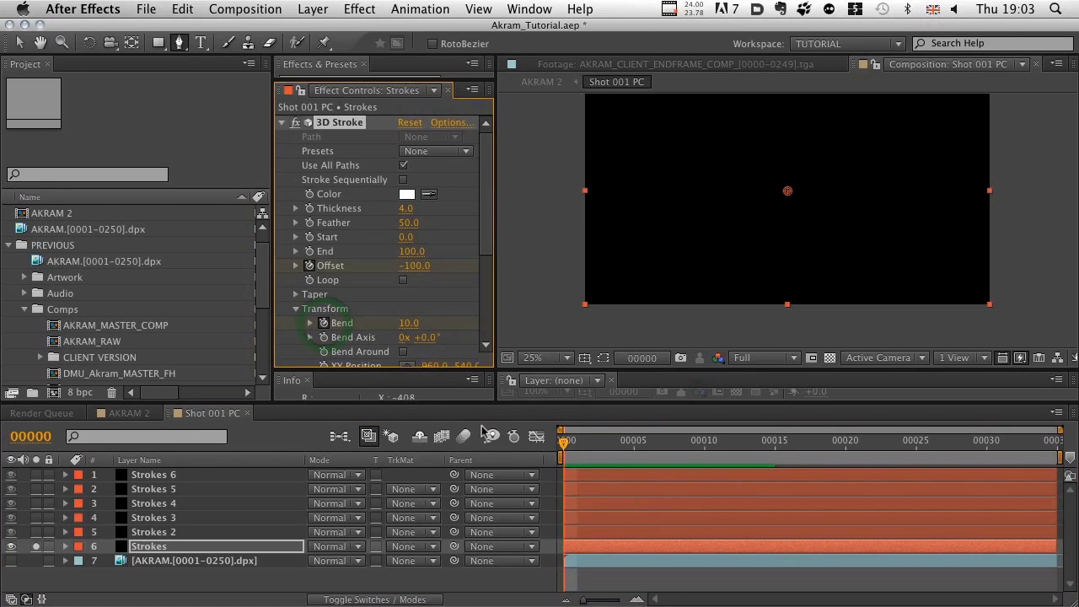
key(u)
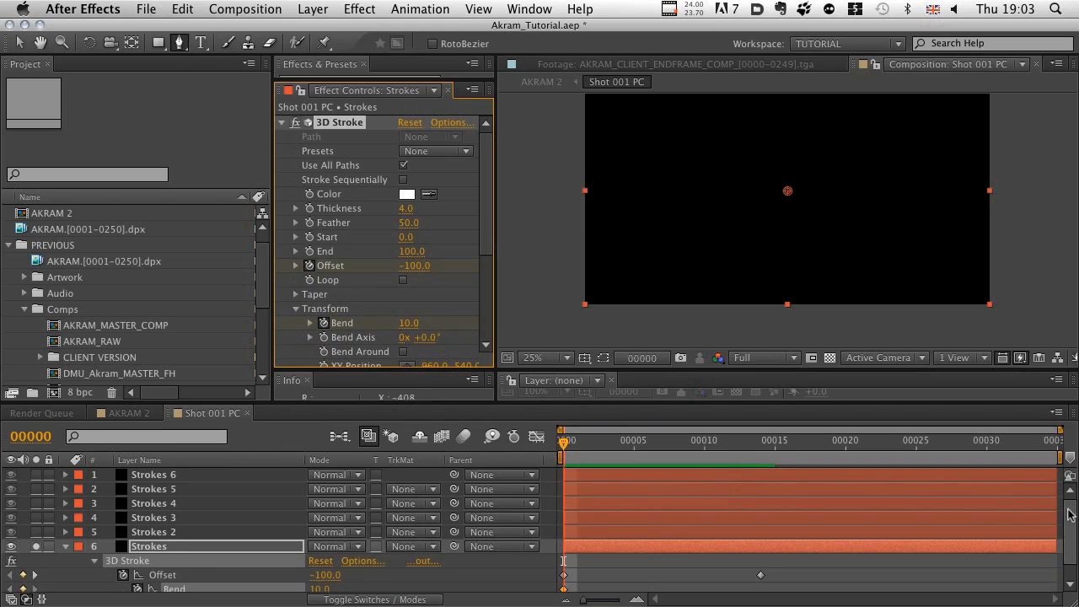
scroll(1065, 539, down, 1)
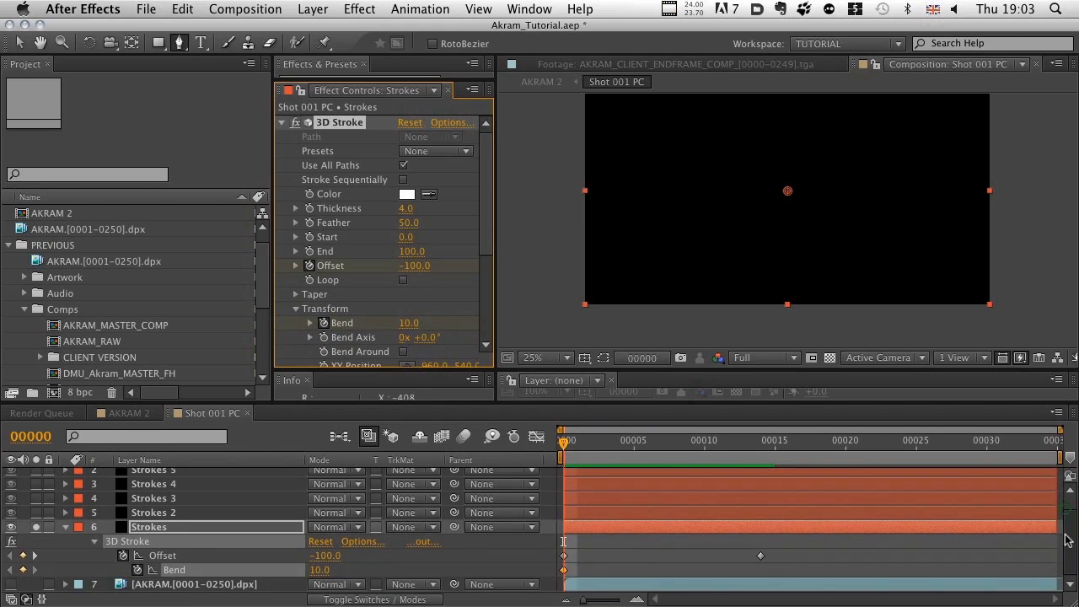
Step: Set the Strokes layer's Bend keyframes to 24.8 at frame 14 and 4.4 at frame 0
click(761, 442)
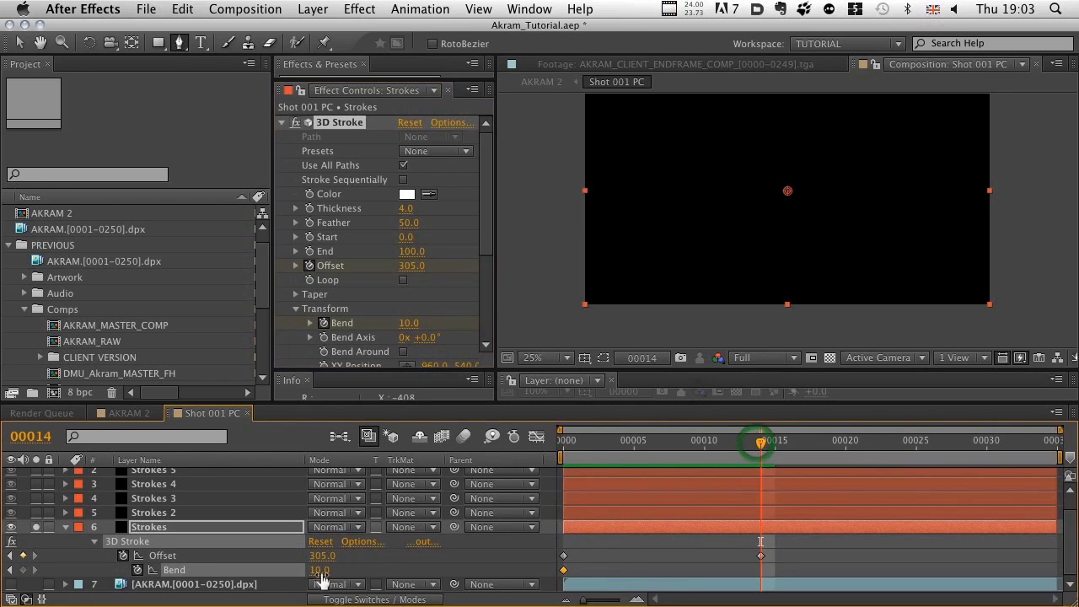
click(320, 570)
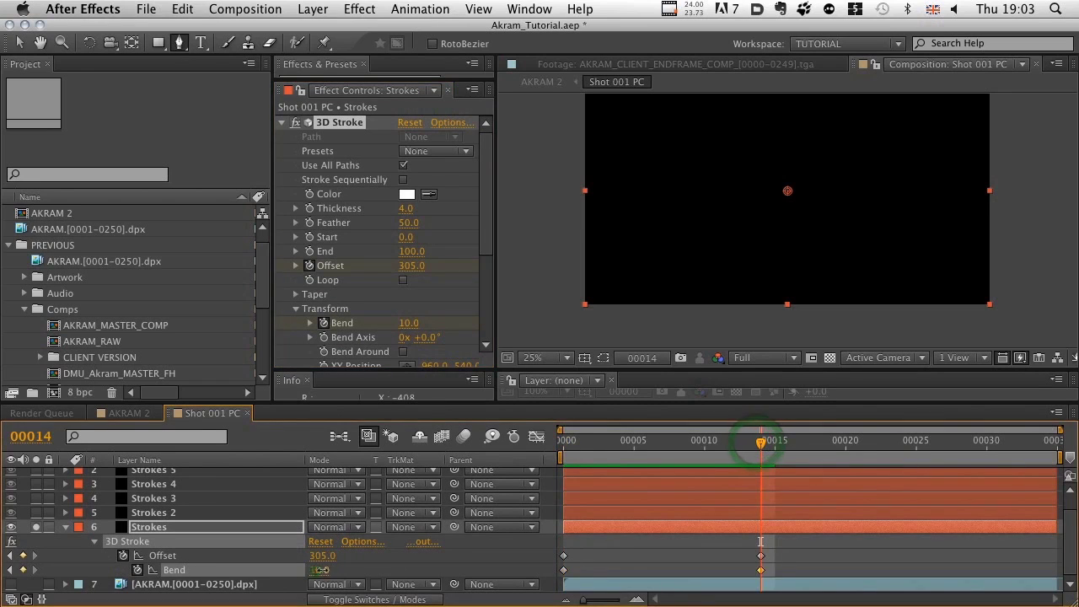
drag(318, 569, 500, 556)
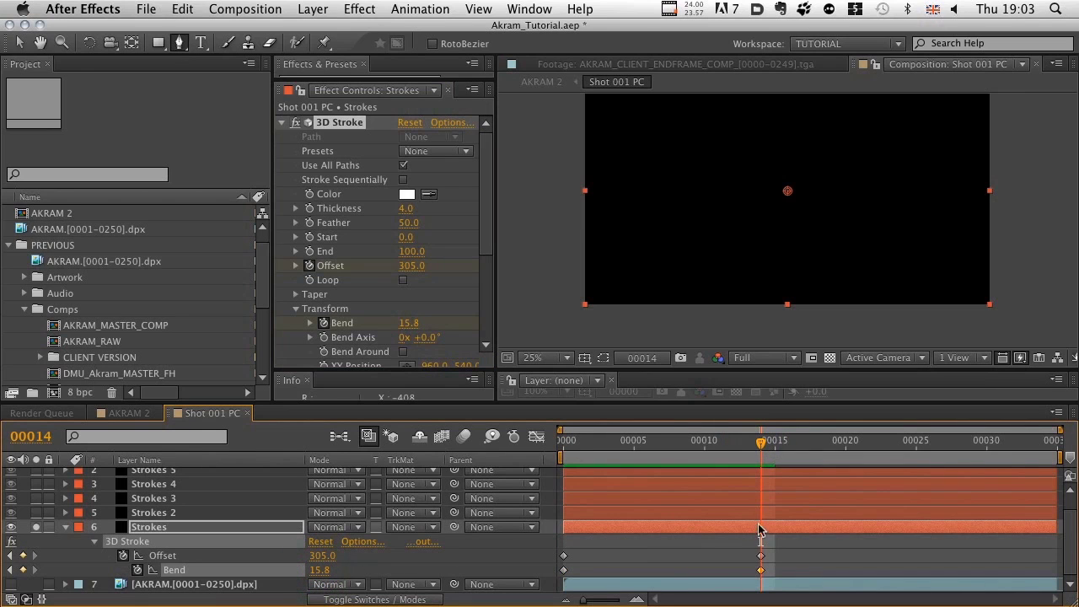
drag(563, 442, 763, 445)
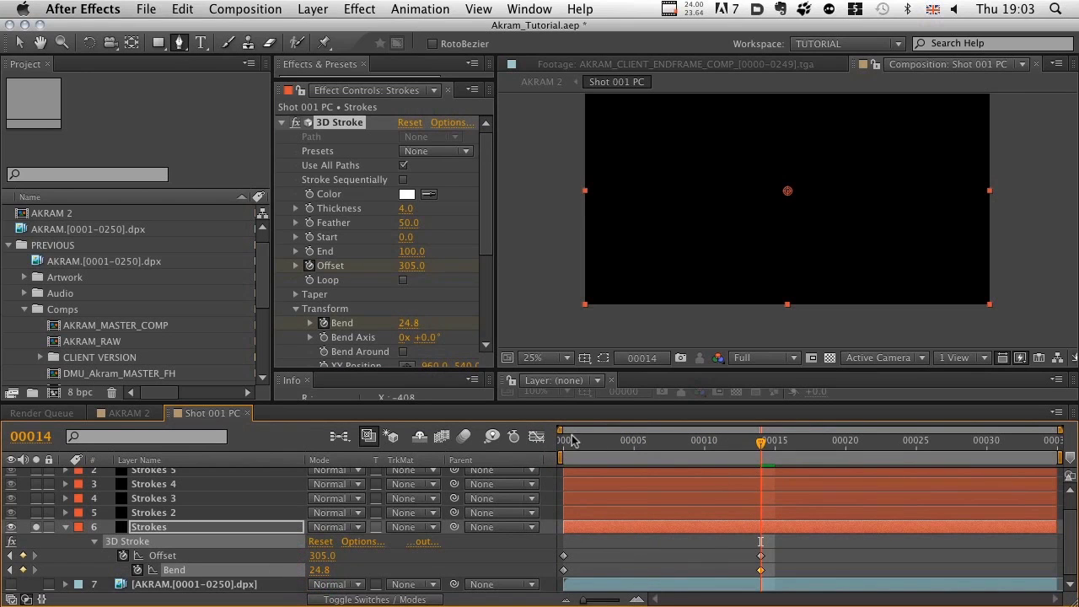
mouse_move(563, 442)
mouse_down()
mouse_move(620, 446)
mouse_move(565, 455)
mouse_move(681, 445)
mouse_move(537, 473)
mouse_move(760, 447)
mouse_move(575, 455)
mouse_move(335, 574)
mouse_move(310, 569)
mouse_up()
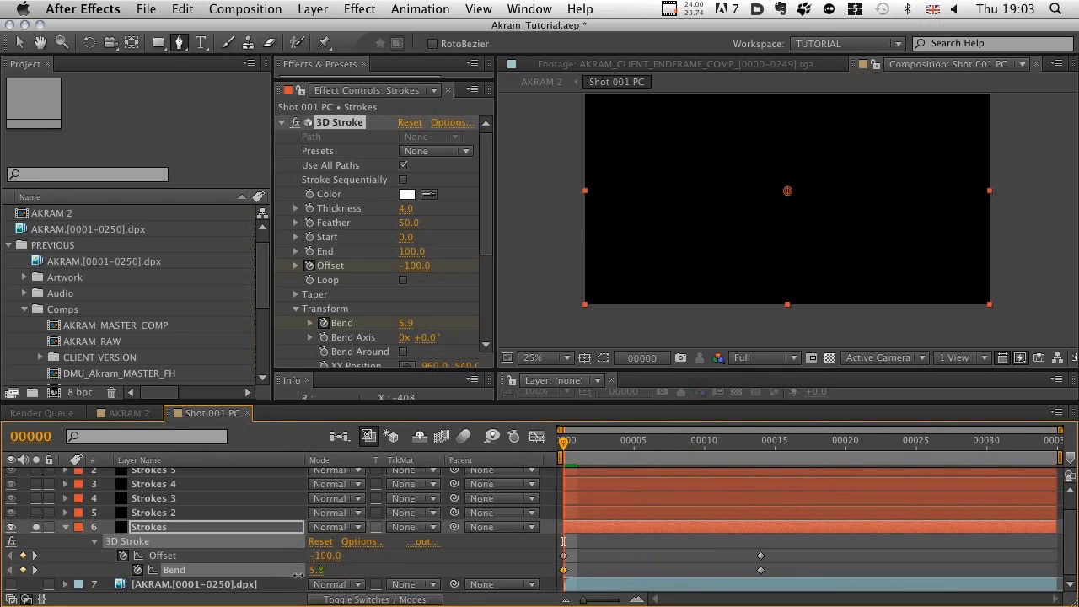
mouse_move(565, 442)
mouse_down()
mouse_move(590, 445)
mouse_move(566, 445)
mouse_move(582, 452)
mouse_move(718, 446)
mouse_move(542, 455)
mouse_move(718, 445)
mouse_move(511, 440)
mouse_up()
Step: Widen the effect settings area, turn off Compress to fit in the 3D Stroke Taper settings, and preview the animation
drag(499, 330, 580, 329)
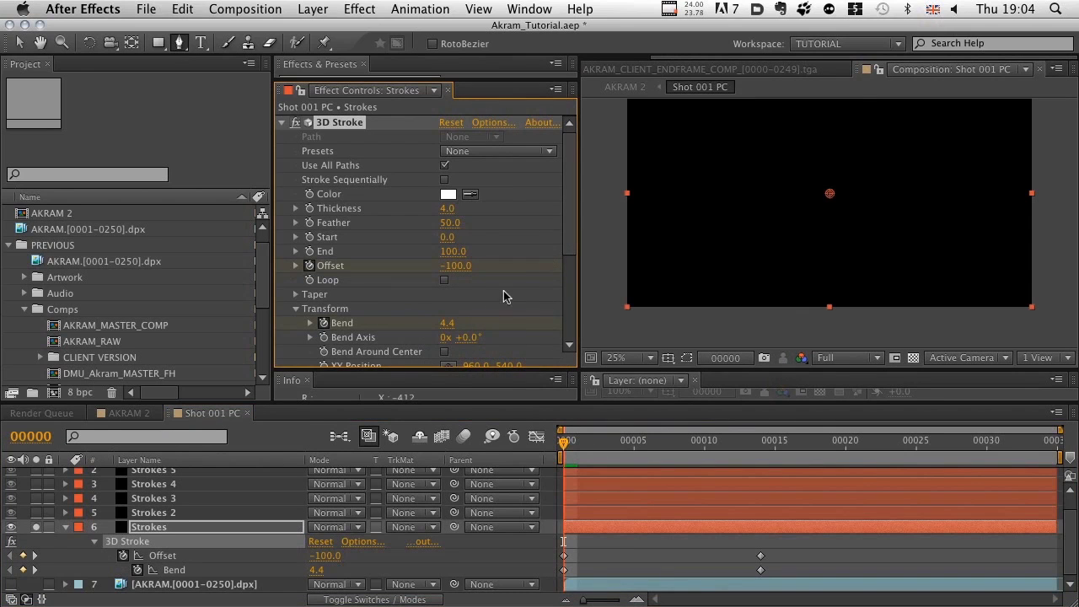
click(297, 299)
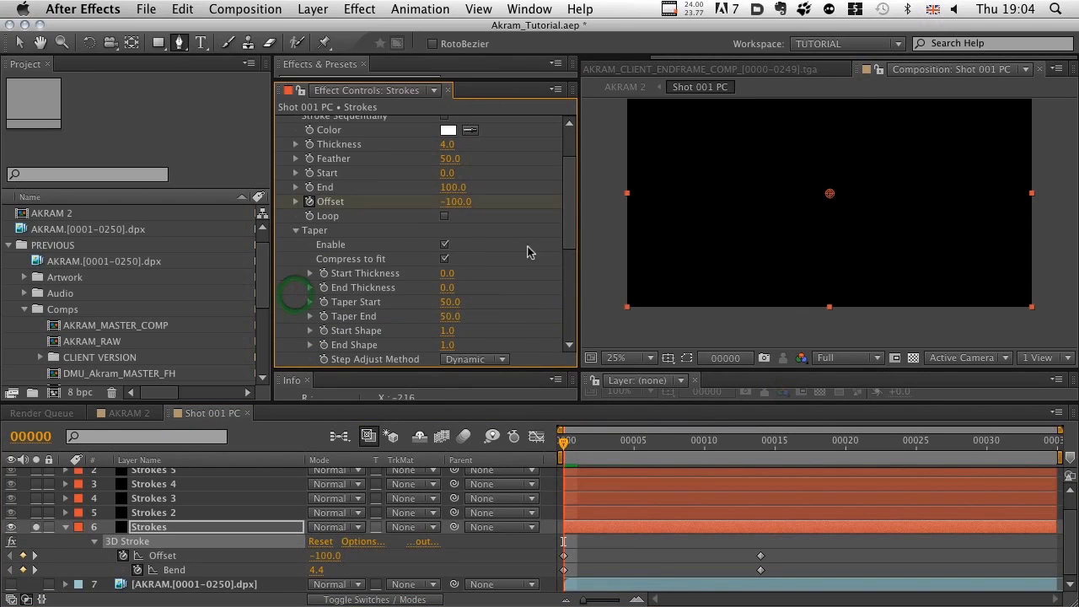
click(444, 259)
mouse_move(563, 440)
mouse_down()
mouse_move(689, 443)
mouse_move(563, 451)
mouse_move(661, 455)
mouse_up()
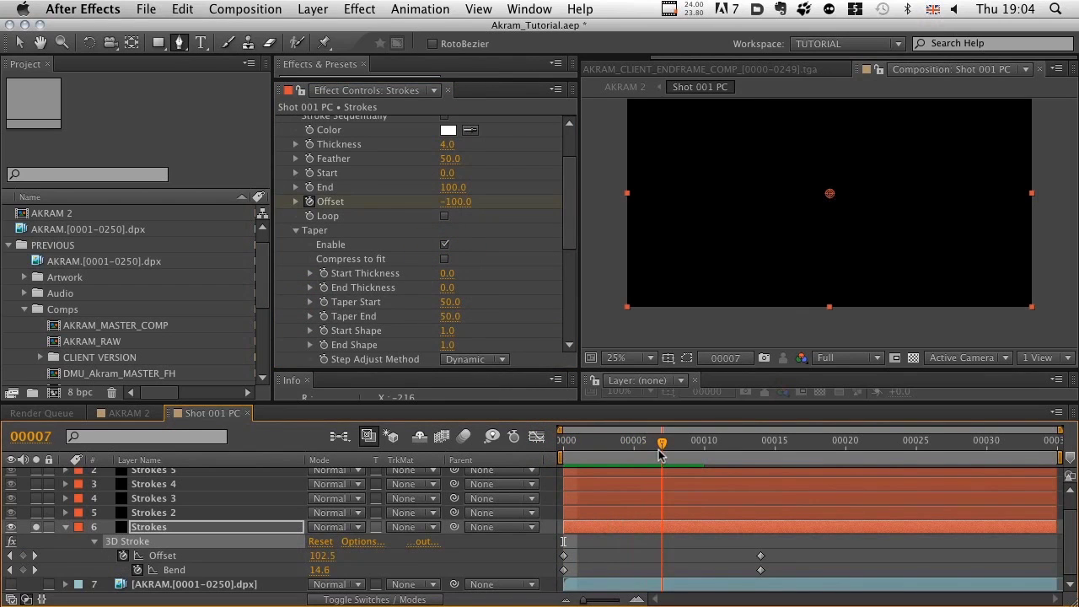
click(572, 443)
key(space)
key(space)
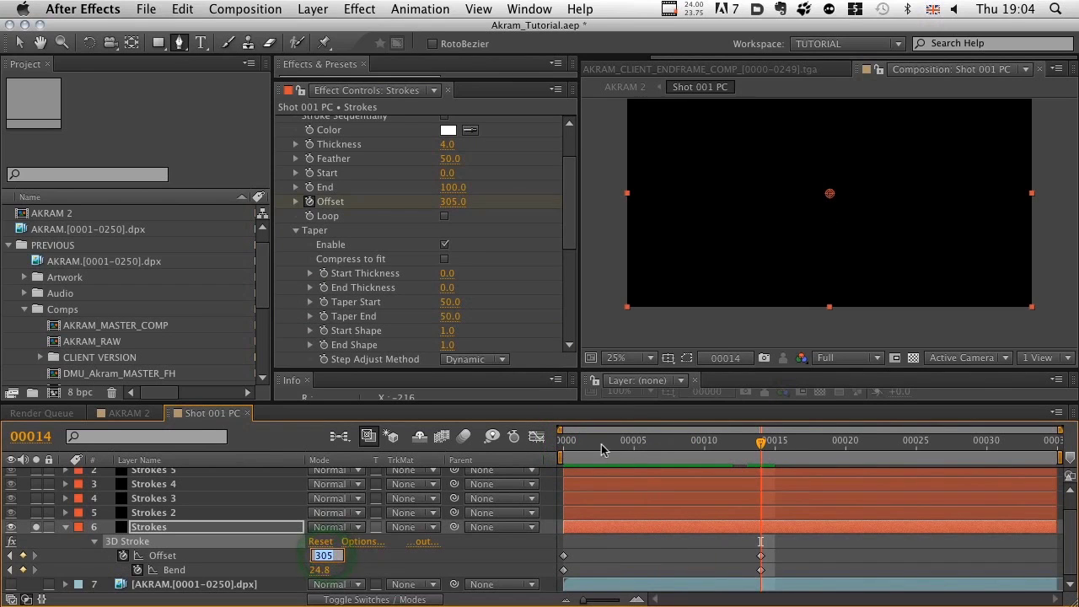
Step: Adjust the Strokes layer's Offset keyframes to -100 at frame 0 and 100 at frame 14
drag(606, 442, 563, 442)
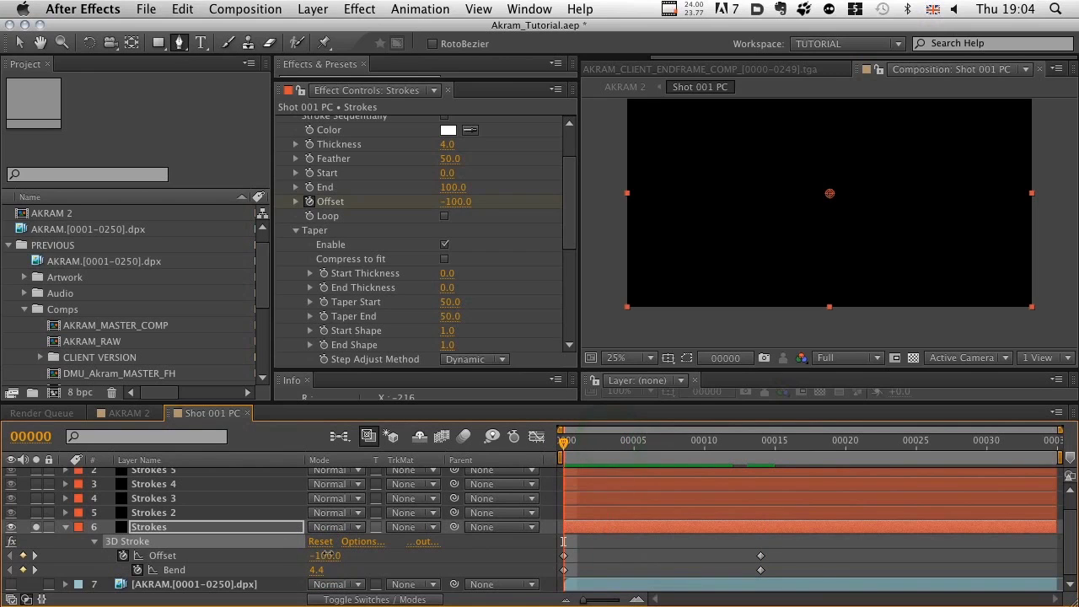
click(327, 555)
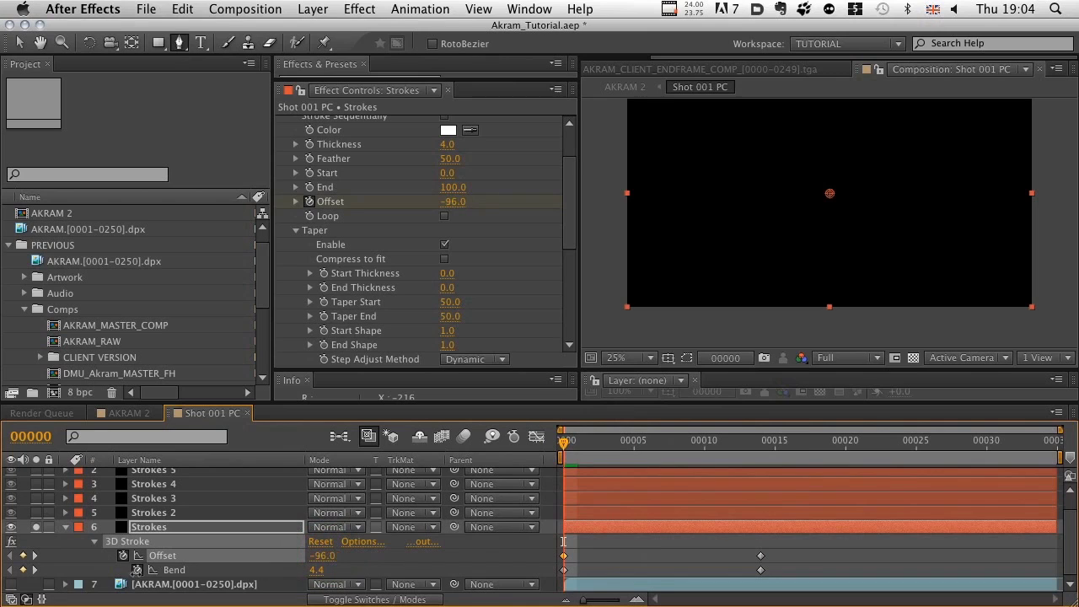
drag(226, 569, 327, 569)
drag(291, 555, 72, 566)
click(771, 449)
click(324, 555)
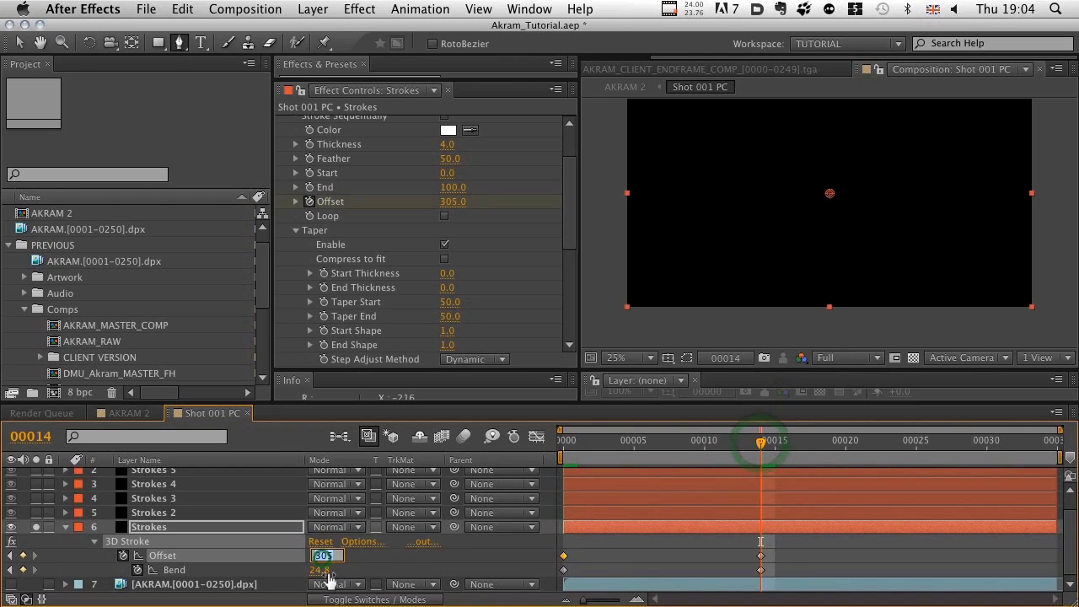
text(100)
key(Return)
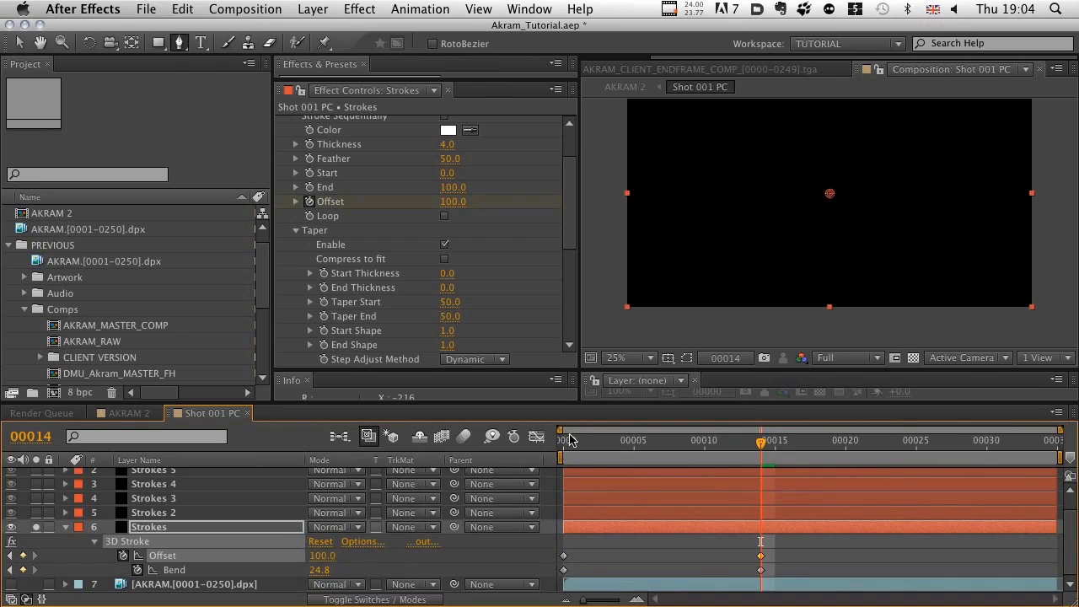
mouse_move(570, 439)
mouse_down()
mouse_move(774, 440)
mouse_move(633, 440)
mouse_move(428, 474)
mouse_up()
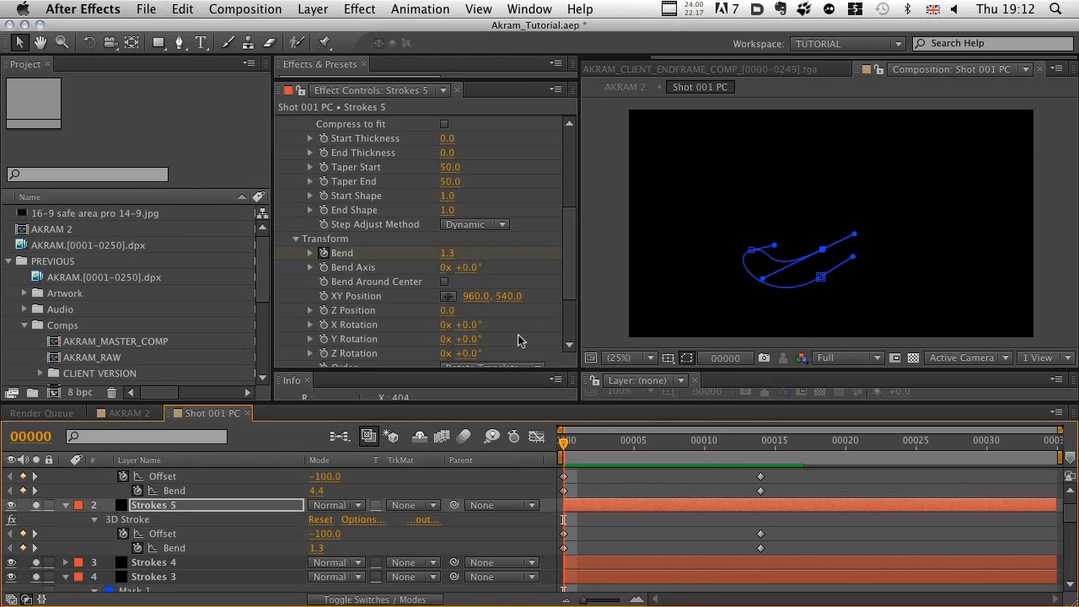
Step: Collapse the properties of Strokes 5, Strokes 3 and Strokes 2, and leave only the original Strokes layer soloed
click(66, 505)
click(64, 533)
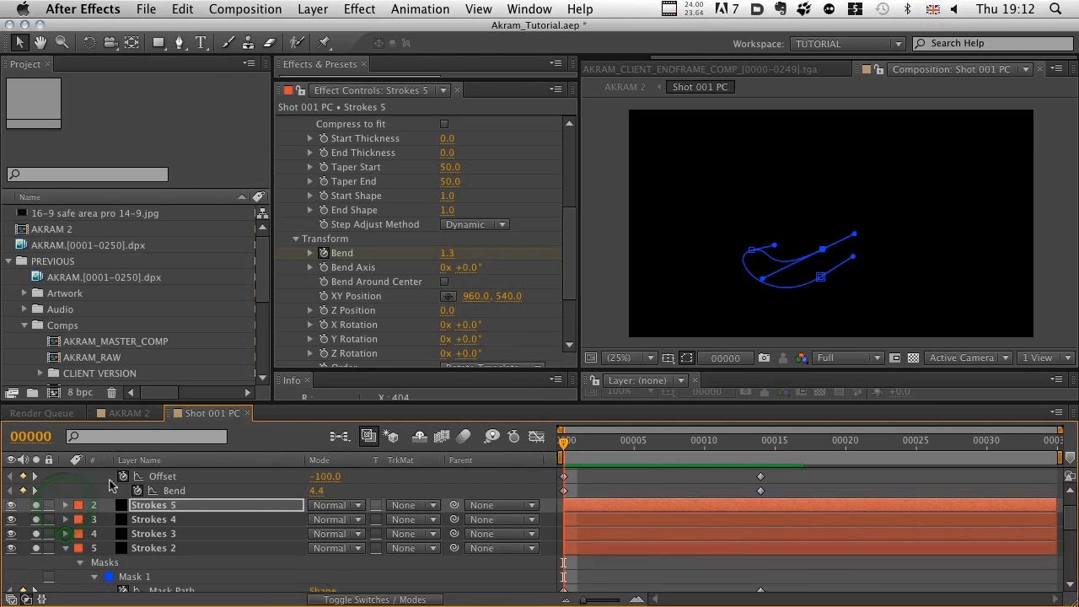
click(66, 548)
click(152, 562)
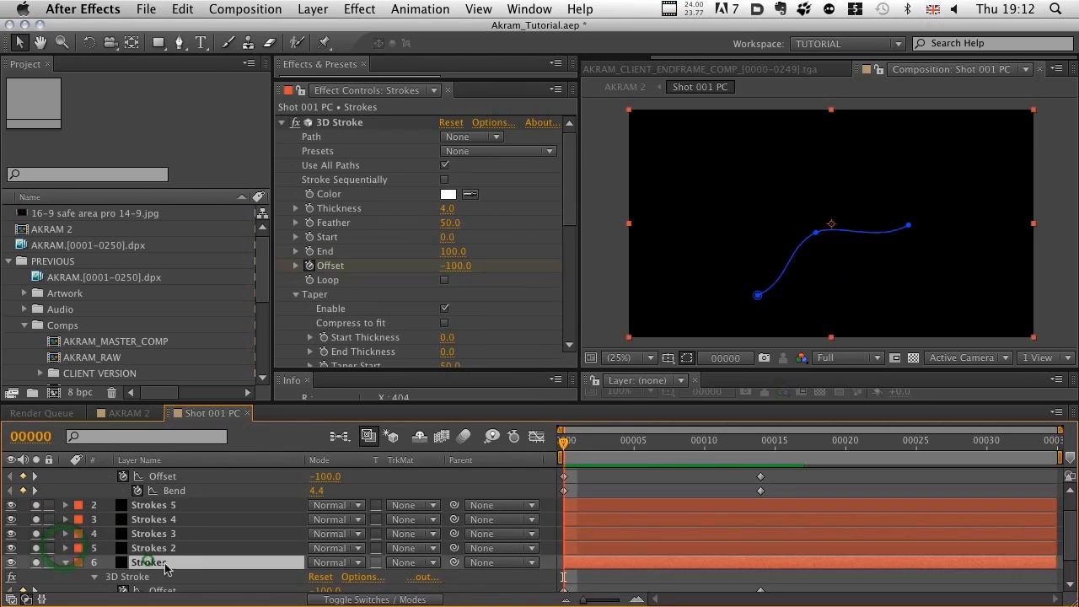
scroll(168, 561, down, 2)
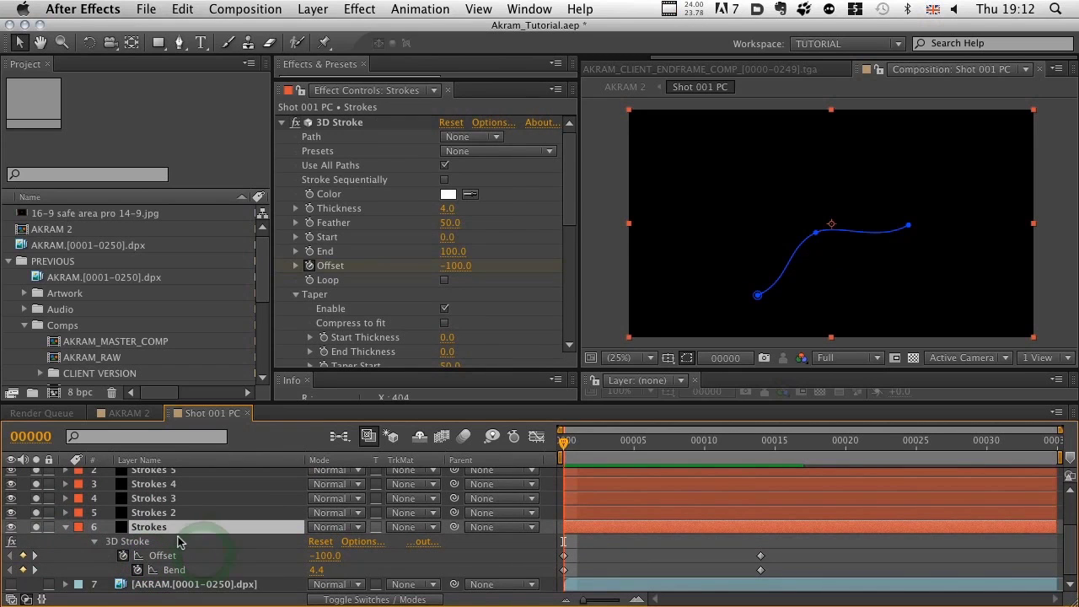
drag(58, 513, 39, 569)
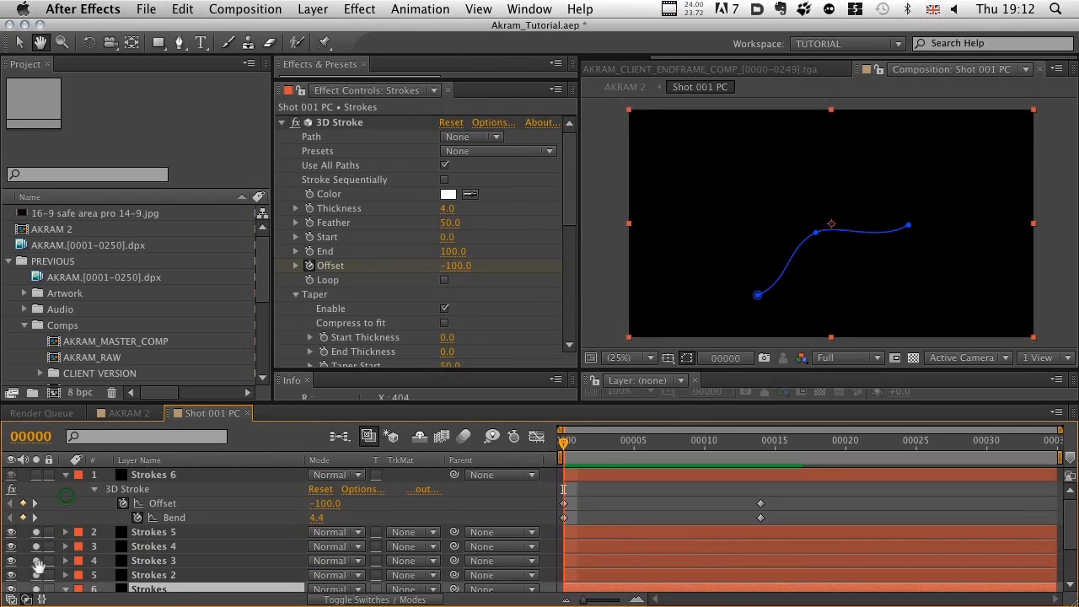
drag(36, 476, 36, 573)
drag(179, 552, 172, 491)
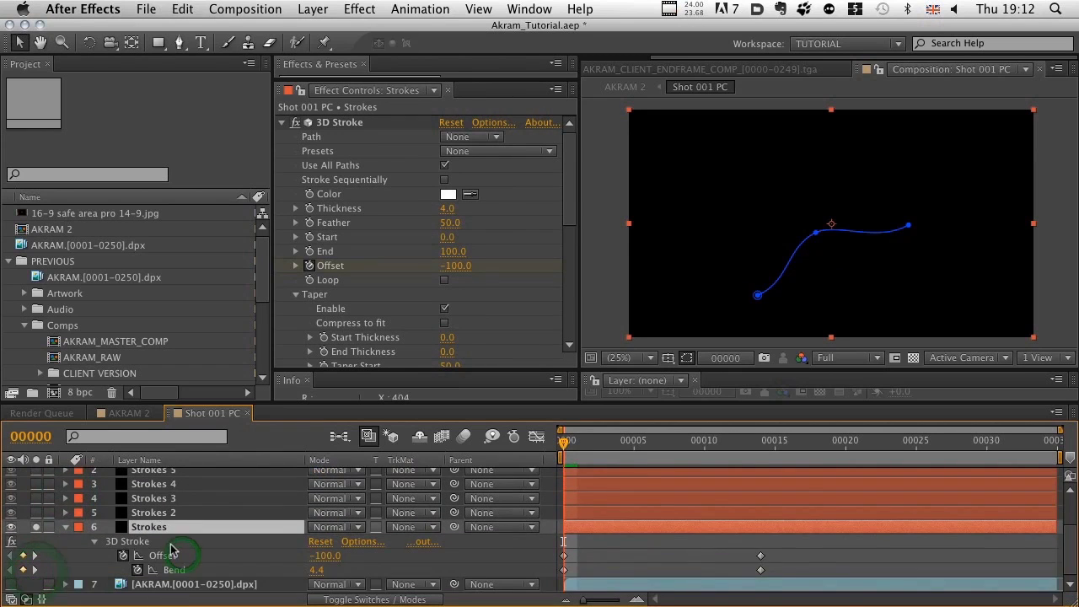
Step: Preview the soloed Strokes animation from frame 0 to frame 8 and review its Offset and Bend keyframes
key(u)
mouse_move(571, 444)
mouse_down()
mouse_move(717, 442)
mouse_move(580, 442)
mouse_move(676, 442)
mouse_up()
key(u)
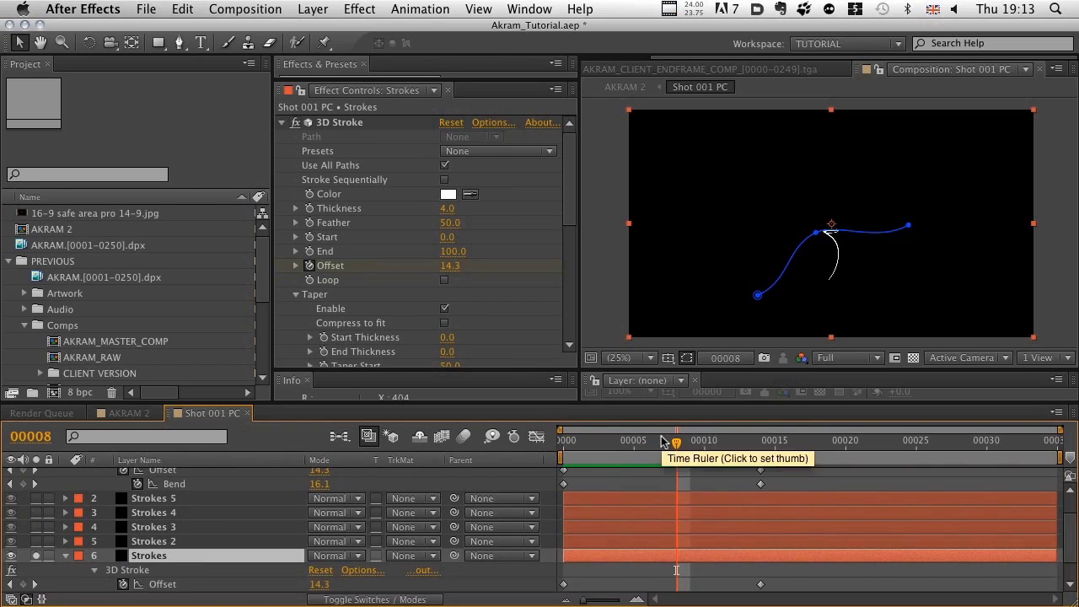
scroll(205, 548, down, 2)
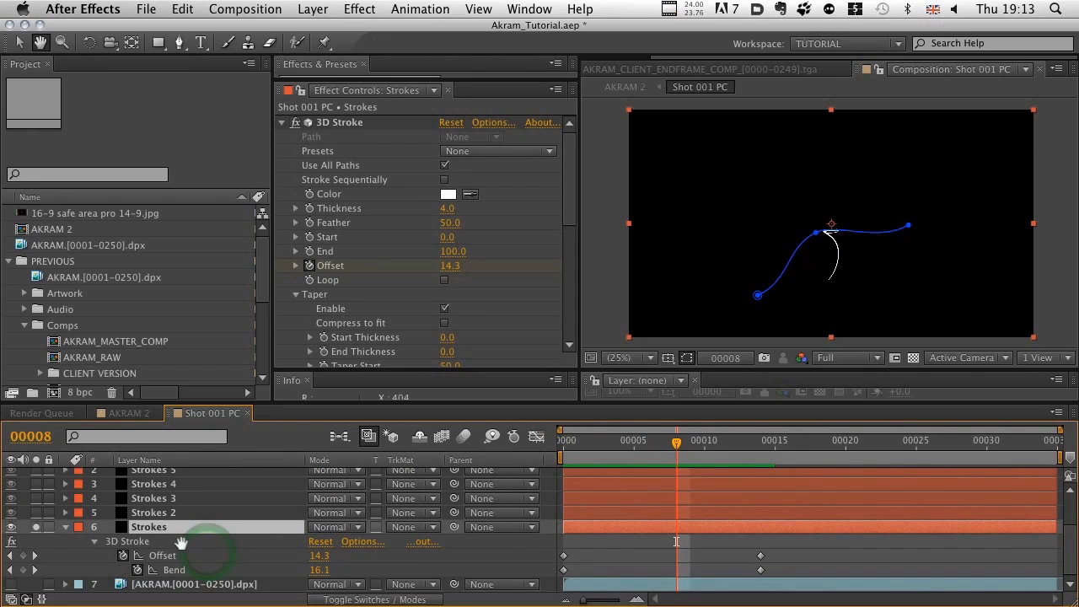
scroll(152, 506, up, 2)
key(v)
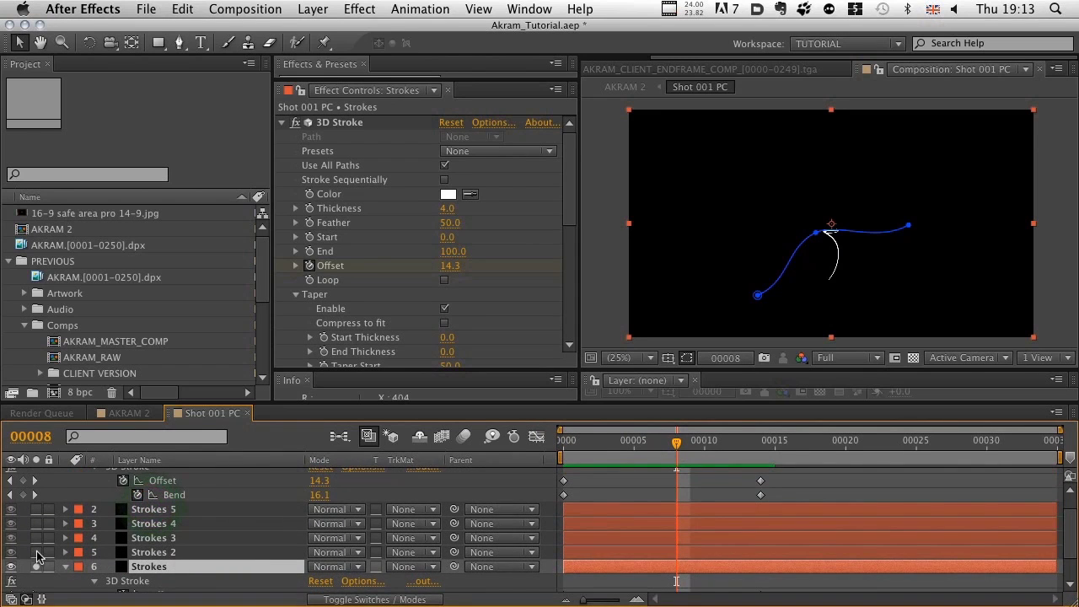
Step: Solo Strokes 2 together with Strokes, reveal its keyframed properties, and preview the motion from frame 0 to frame 2
click(36, 552)
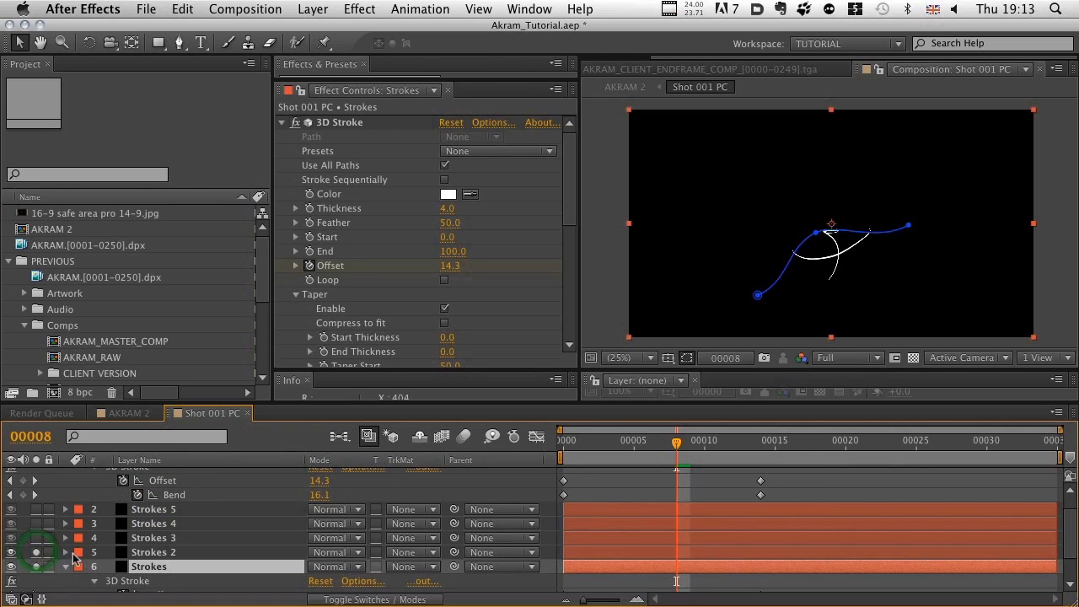
click(153, 553)
key(u)
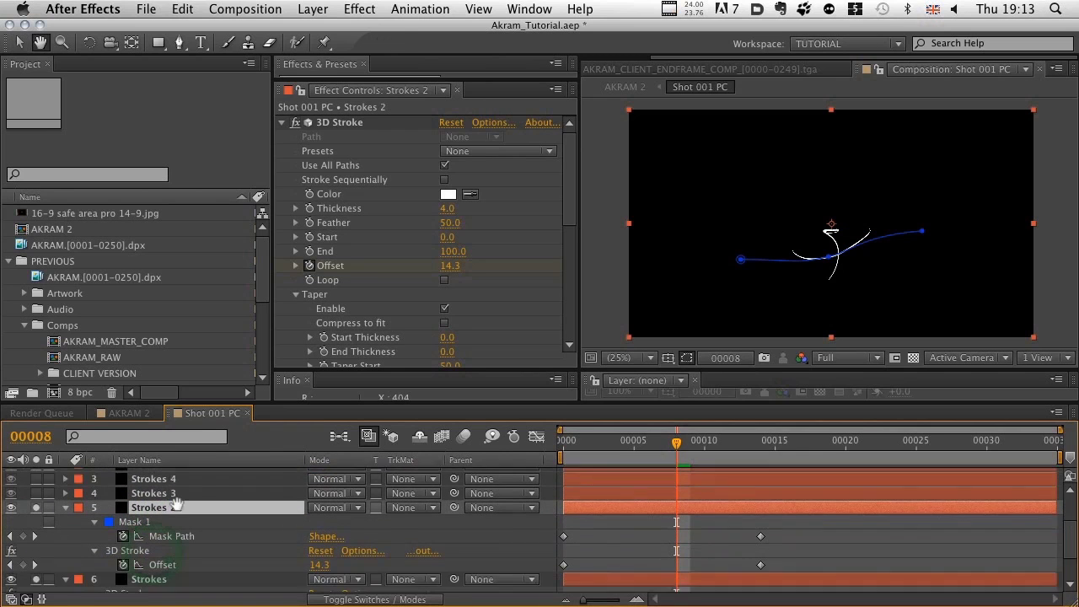
scroll(139, 527, down, 1)
click(567, 441)
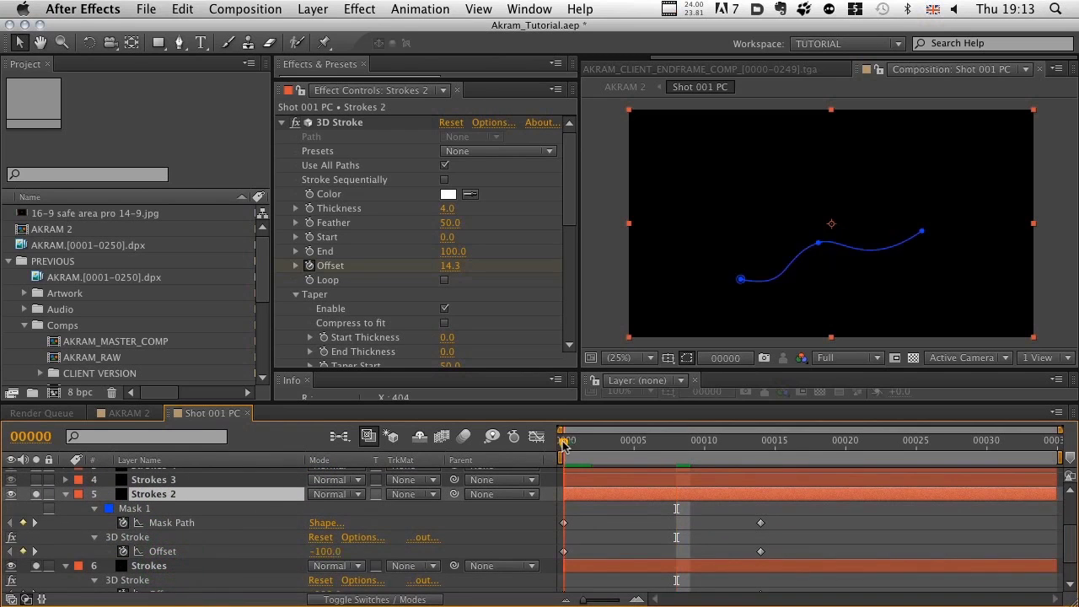
drag(573, 445, 593, 442)
Step: Hide and restore the mask paths in the composition to inspect the strokes, and preview the animation from frame 0
click(688, 358)
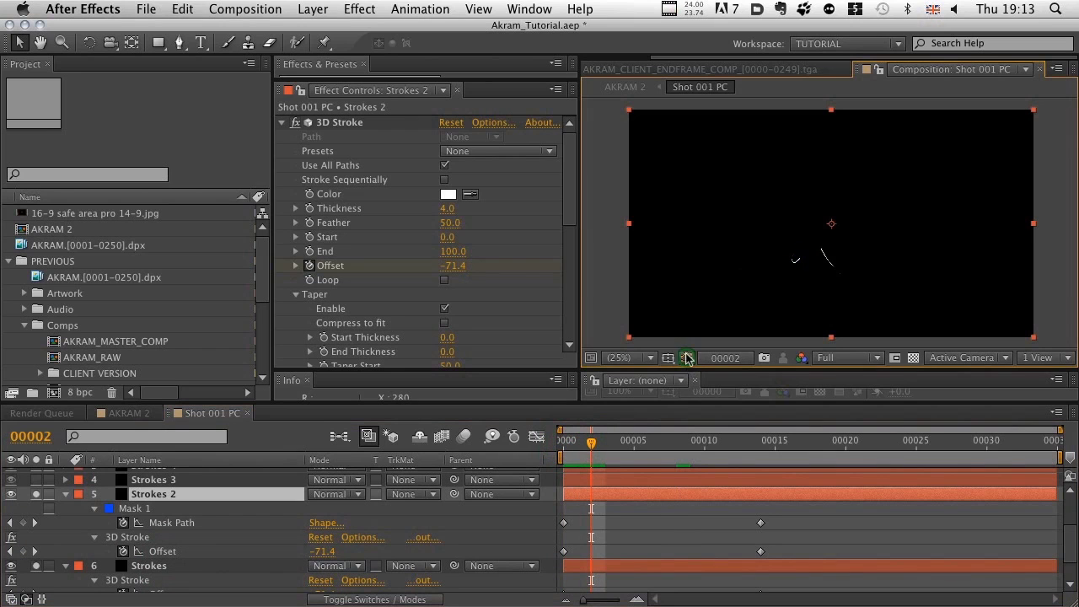
click(687, 357)
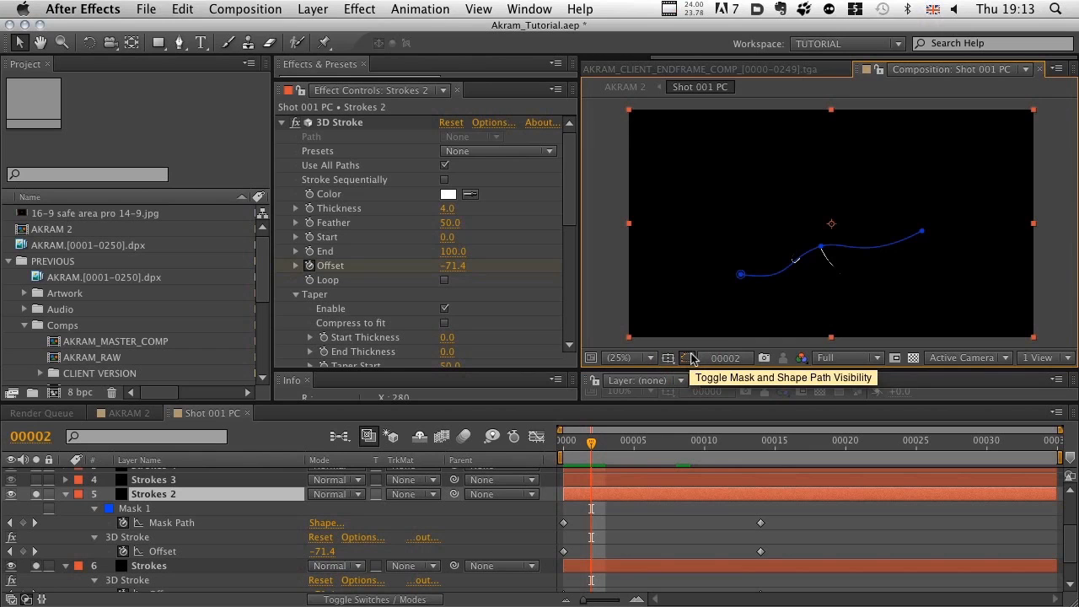
click(688, 358)
click(688, 357)
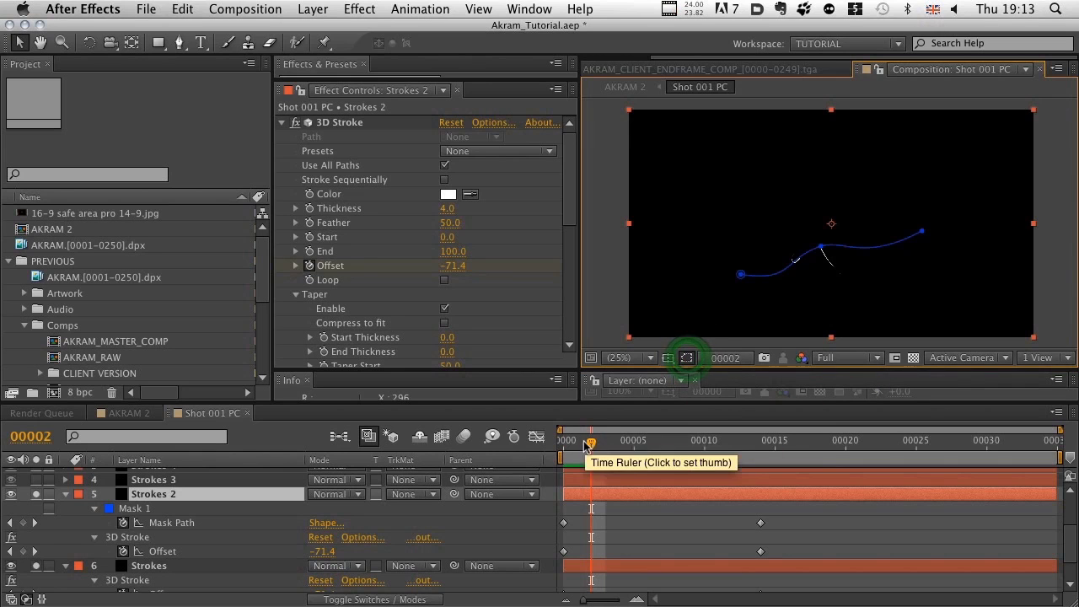
mouse_move(586, 442)
mouse_down()
mouse_move(563, 440)
mouse_move(745, 440)
mouse_move(634, 440)
mouse_move(538, 463)
mouse_up()
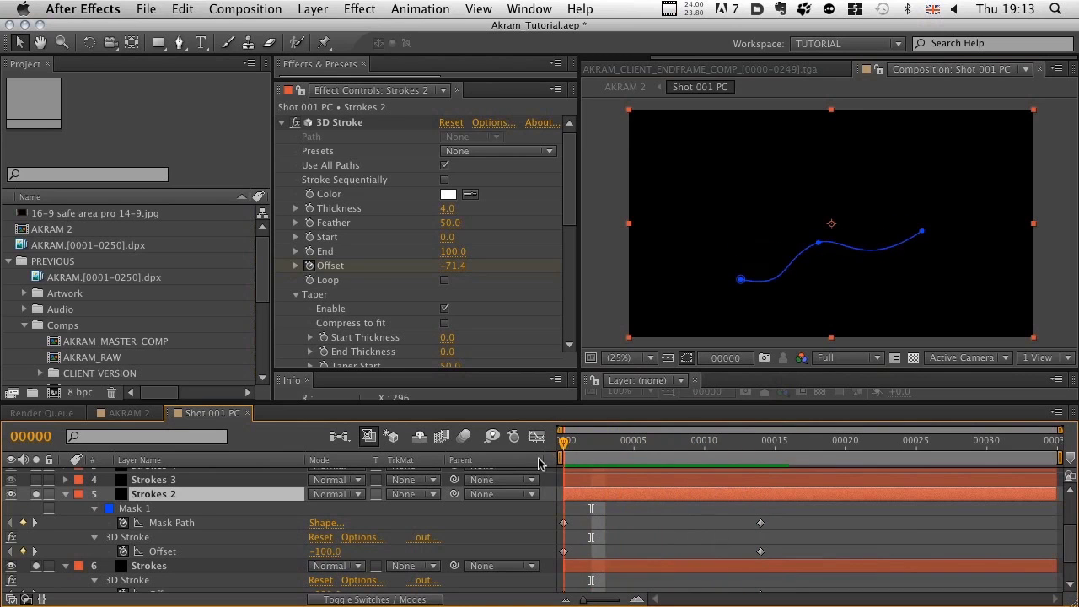
Step: Solo Strokes 3 and Strokes 4 along with the already soloed layers, selecting each to see its path and previewing the motion
scroll(152, 506, up, 2)
click(156, 529)
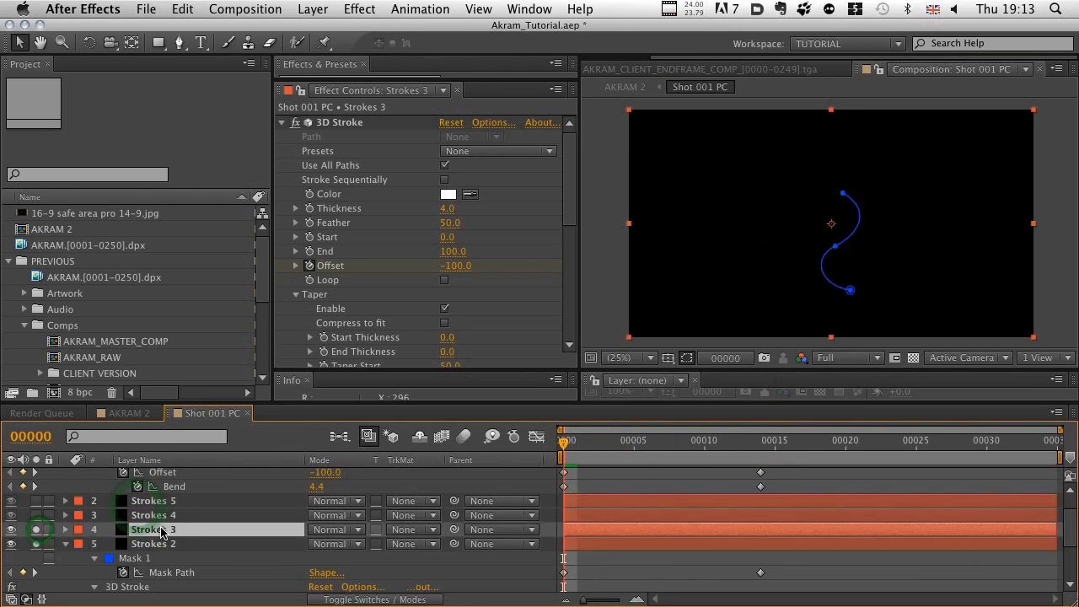
mouse_move(565, 440)
mouse_down()
mouse_move(746, 440)
mouse_move(535, 442)
mouse_move(767, 440)
mouse_move(487, 455)
mouse_up()
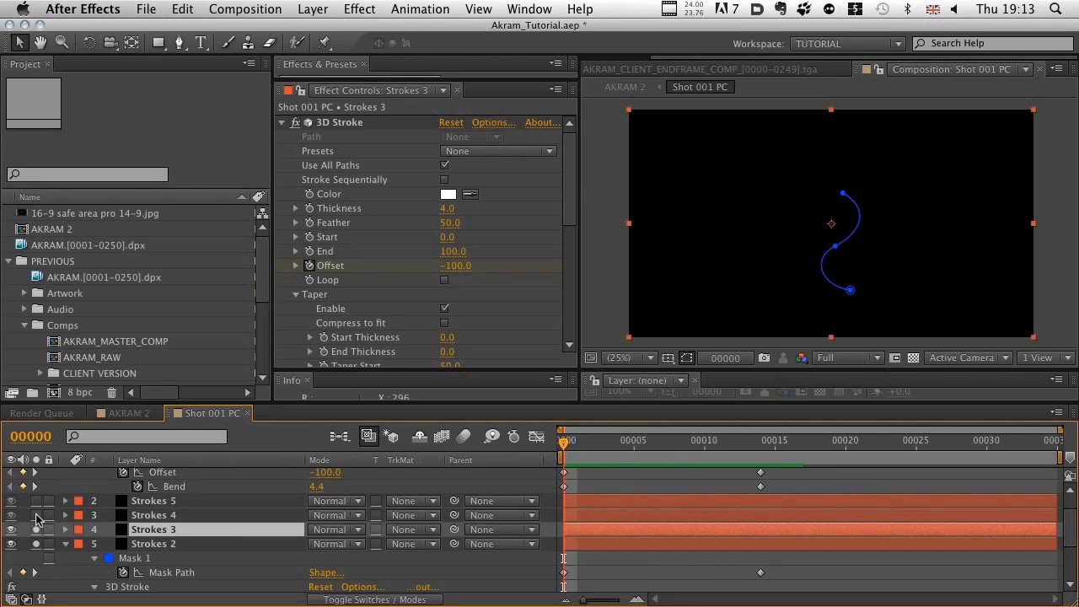
click(35, 515)
click(145, 516)
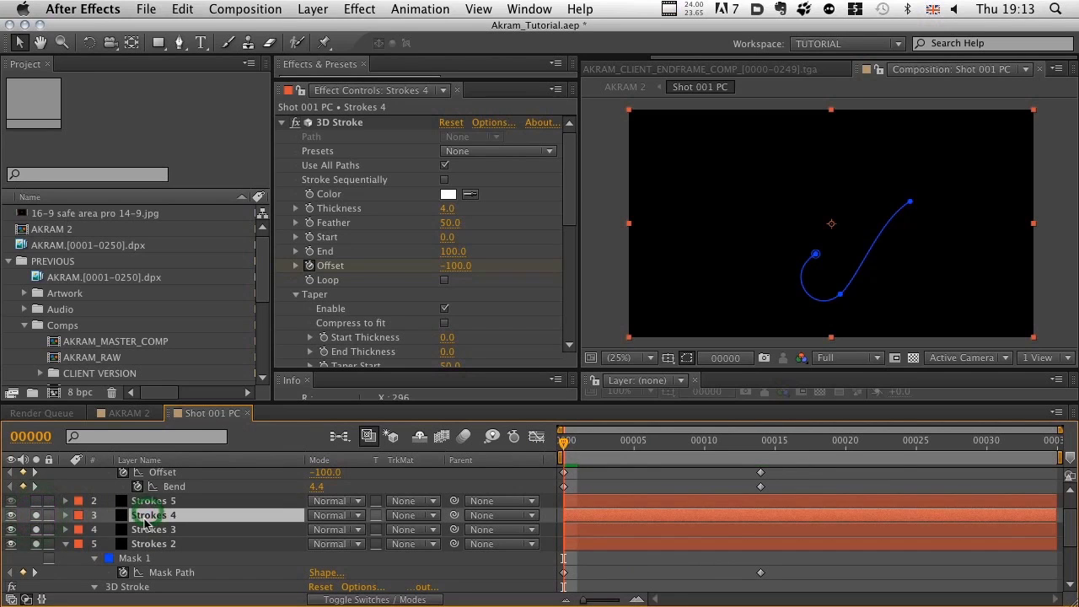
key(space)
drag(182, 492, 186, 562)
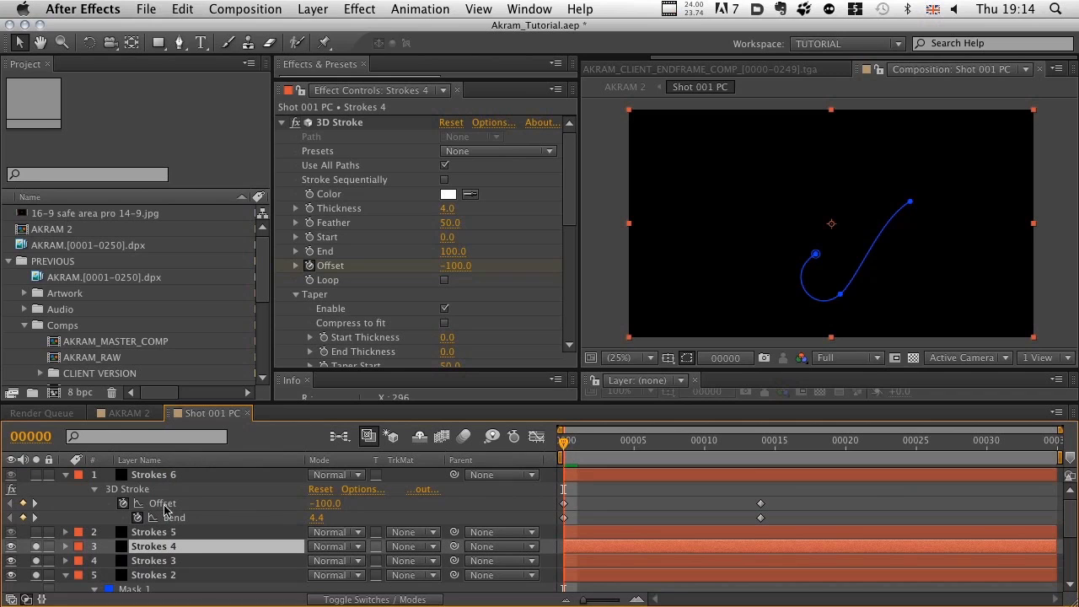
Step: Add Strokes 5 and Strokes 6 to the soloed layers and preview the combined strokes between frames 0 and 5
click(148, 533)
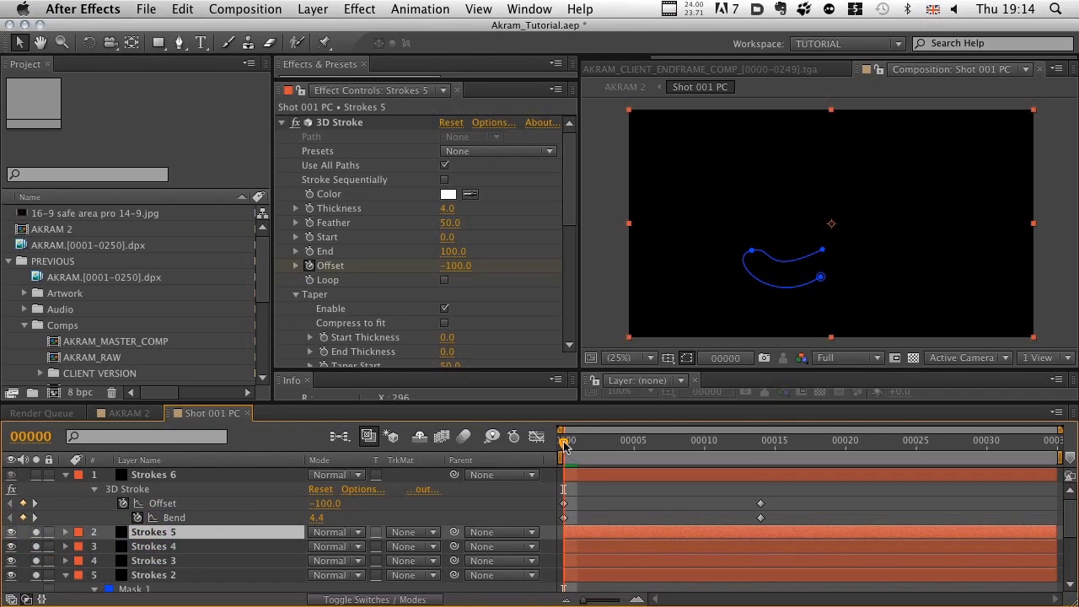
mouse_move(567, 444)
mouse_down()
mouse_move(733, 443)
mouse_move(566, 466)
mouse_move(718, 444)
mouse_move(636, 452)
mouse_up()
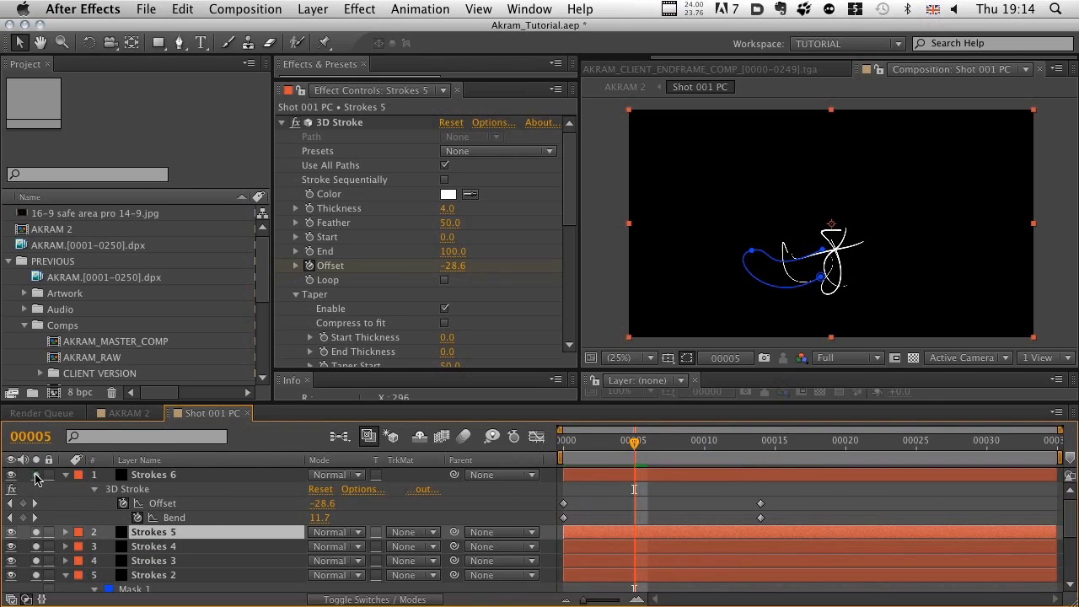
click(152, 476)
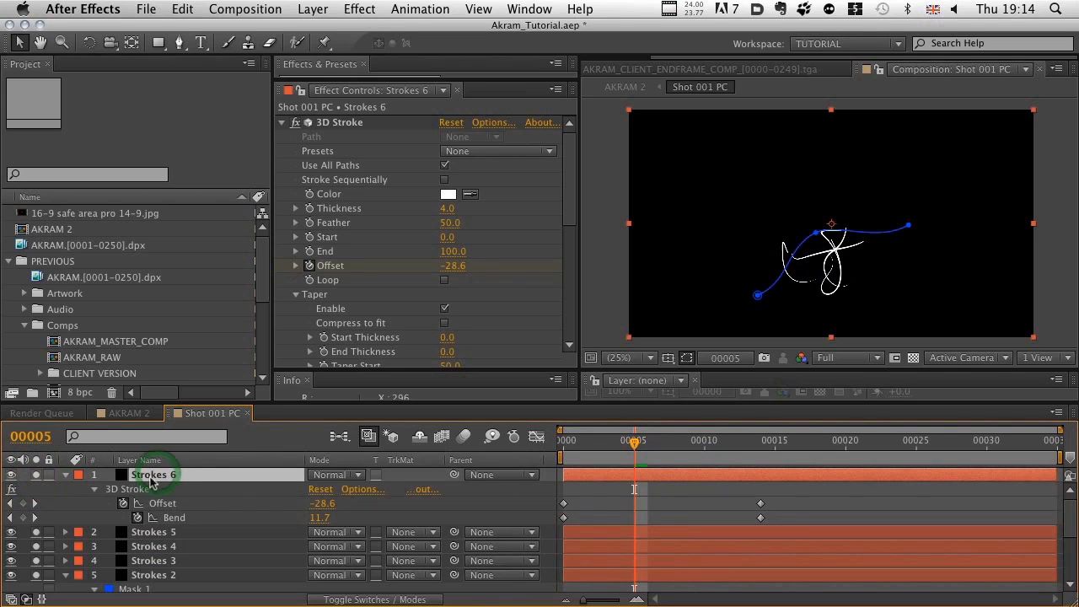
mouse_move(624, 448)
mouse_down()
mouse_move(565, 445)
mouse_move(708, 451)
mouse_move(563, 446)
mouse_up()
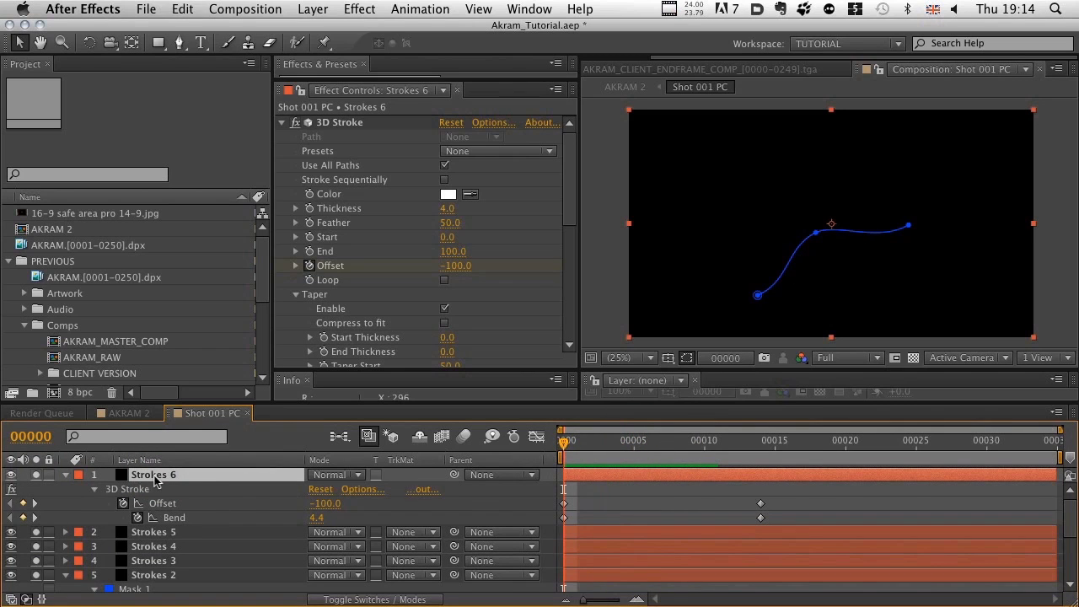
drag(181, 551, 184, 494)
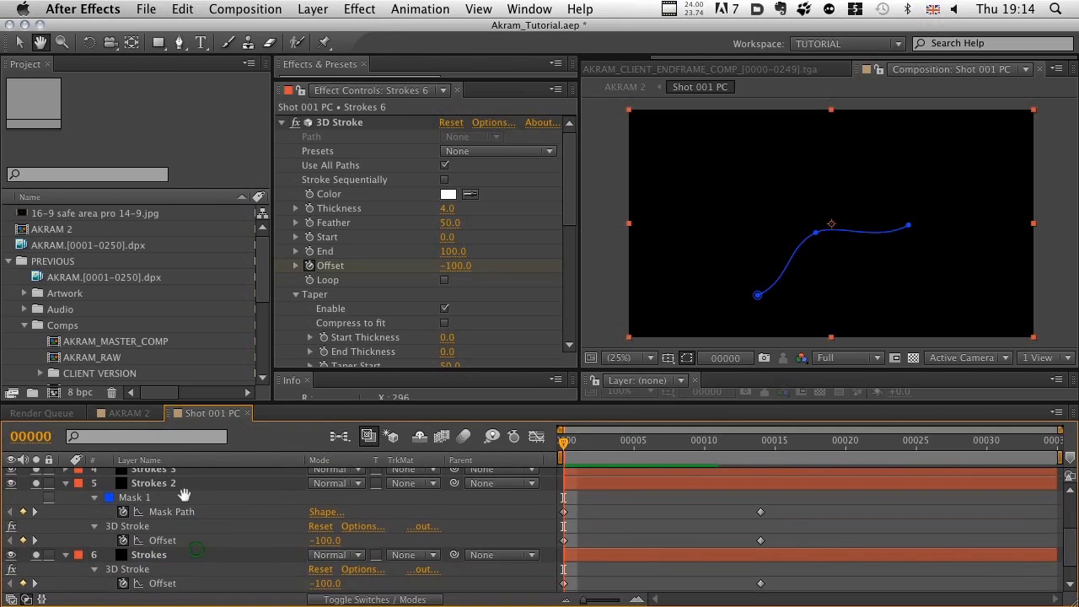
mouse_move(197, 542)
mouse_down()
mouse_move(166, 516)
mouse_move(163, 573)
mouse_up()
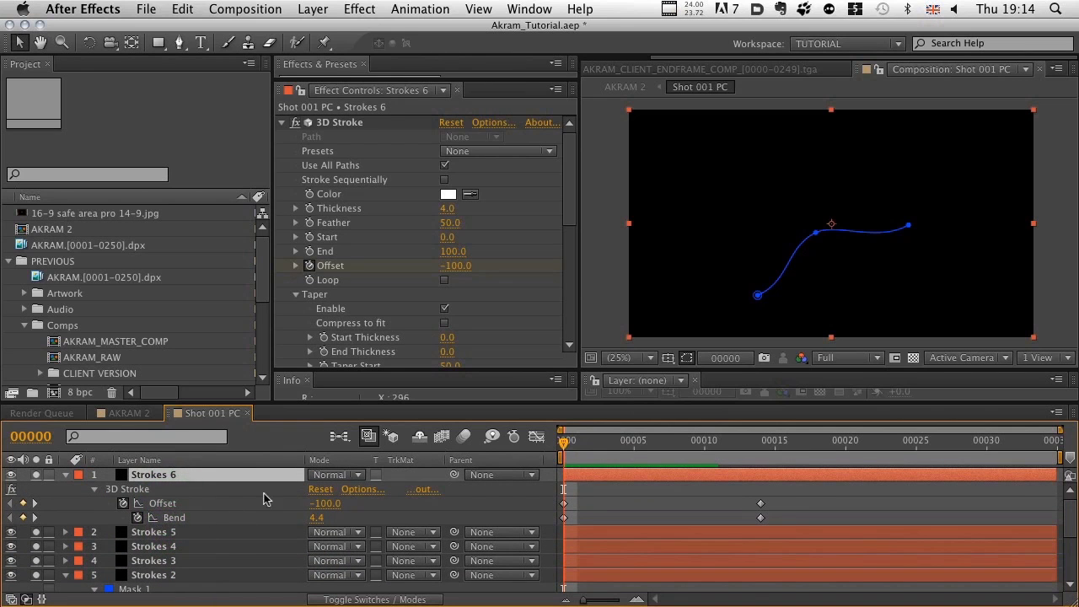
Step: Add a Bend keyframe of 49.5 to Strokes 6 at frame 7
key(space)
click(568, 435)
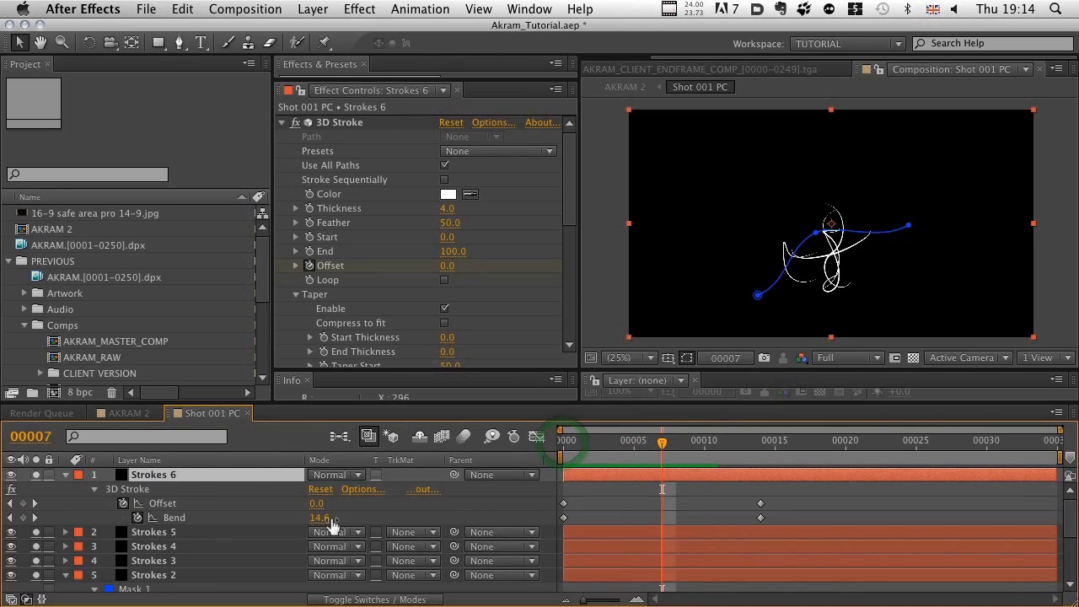
drag(318, 522, 633, 489)
drag(775, 490, 778, 490)
Step: Turn off solo on all the other Strokes layers so only Strokes 6 stays soloed
click(84, 492)
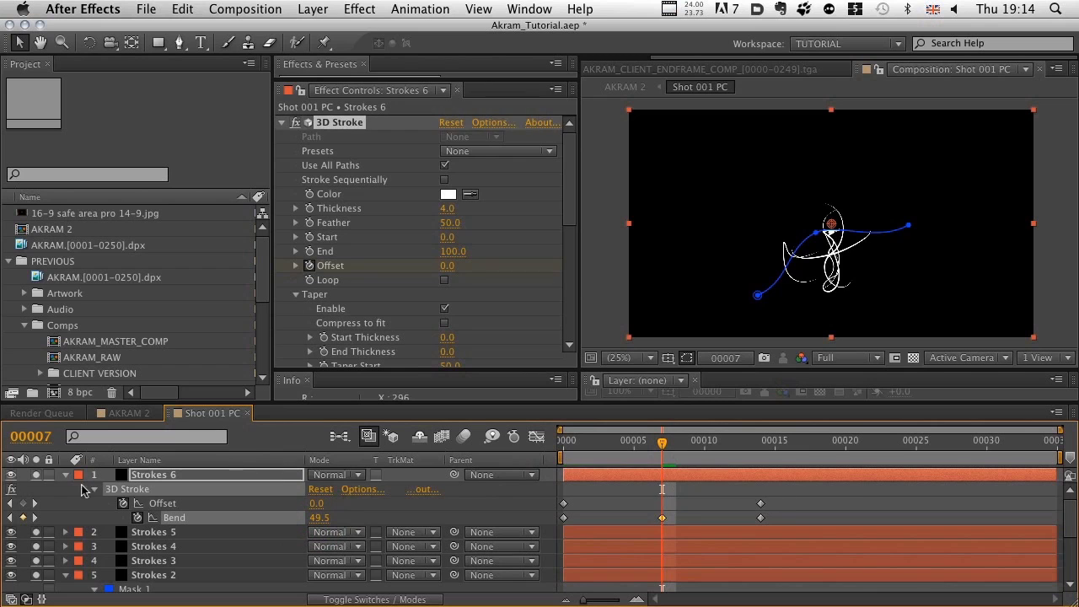
mouse_move(52, 551)
mouse_down()
mouse_move(33, 498)
mouse_move(34, 533)
mouse_move(39, 485)
mouse_up()
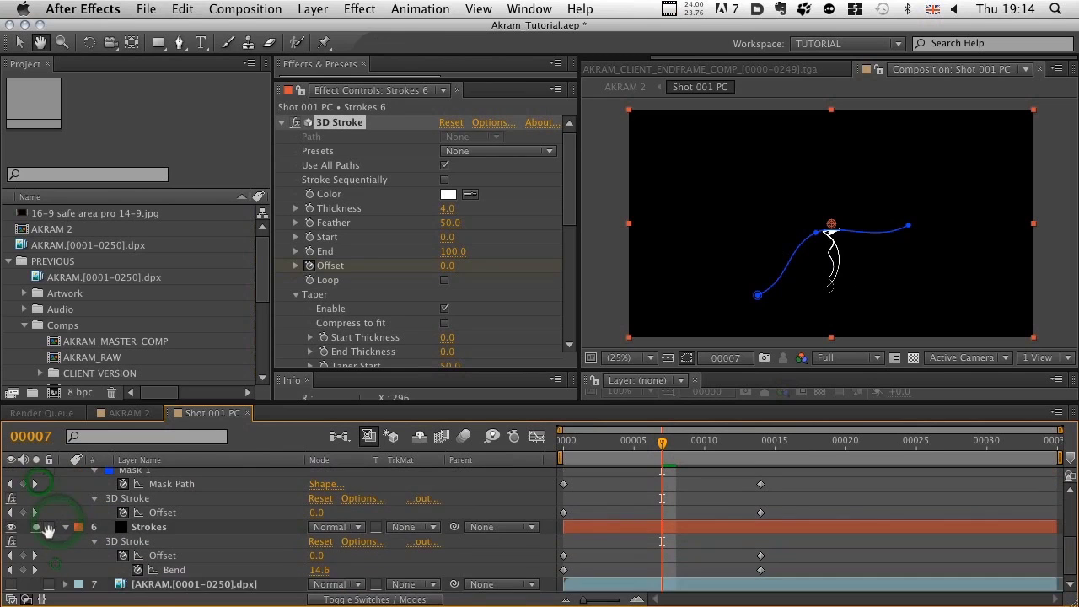
click(36, 526)
drag(130, 488, 124, 576)
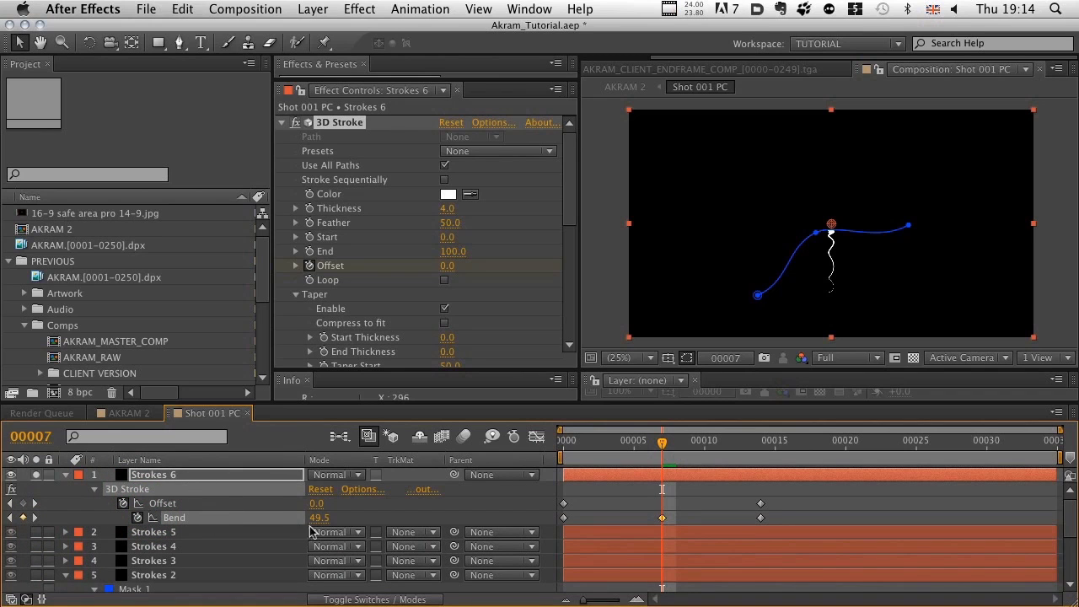
Step: Lower the Strokes 6 Bend at frame 7 to 2.7 and unsolo the layer
drag(318, 517, 859, 497)
drag(387, 516, 280, 526)
scroll(813, 232, up, 2)
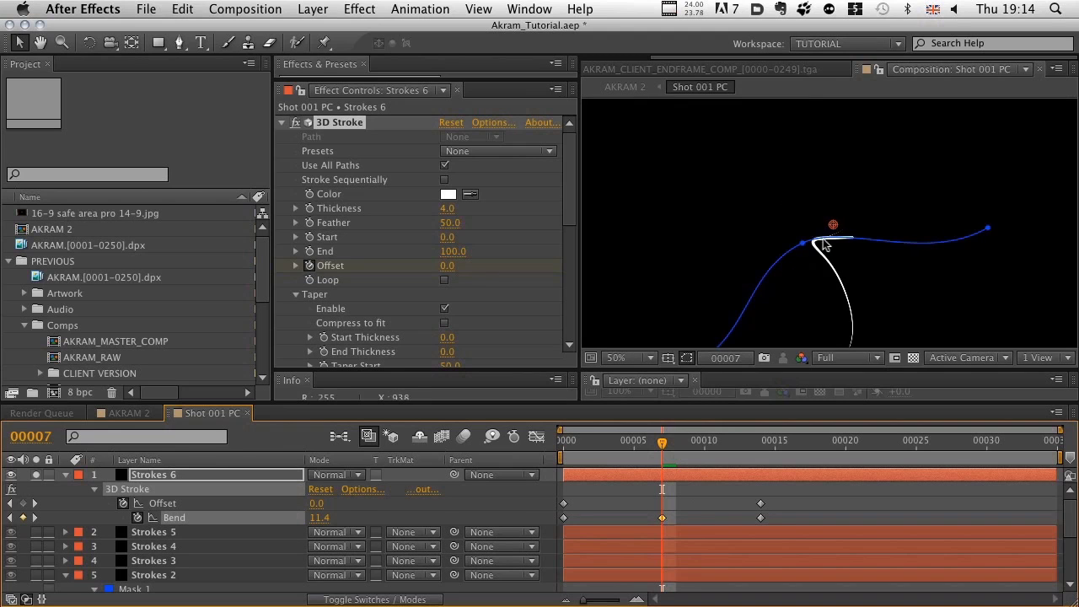
key(space)
drag(888, 300, 885, 224)
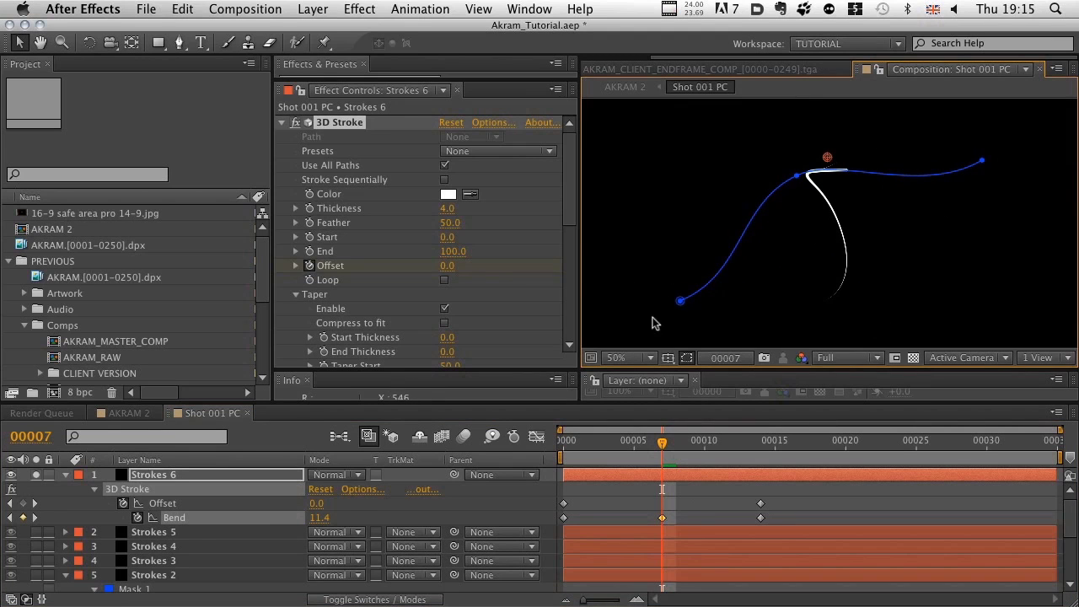
mouse_move(324, 520)
mouse_down()
mouse_move(96, 574)
mouse_move(257, 529)
mouse_move(153, 523)
mouse_up()
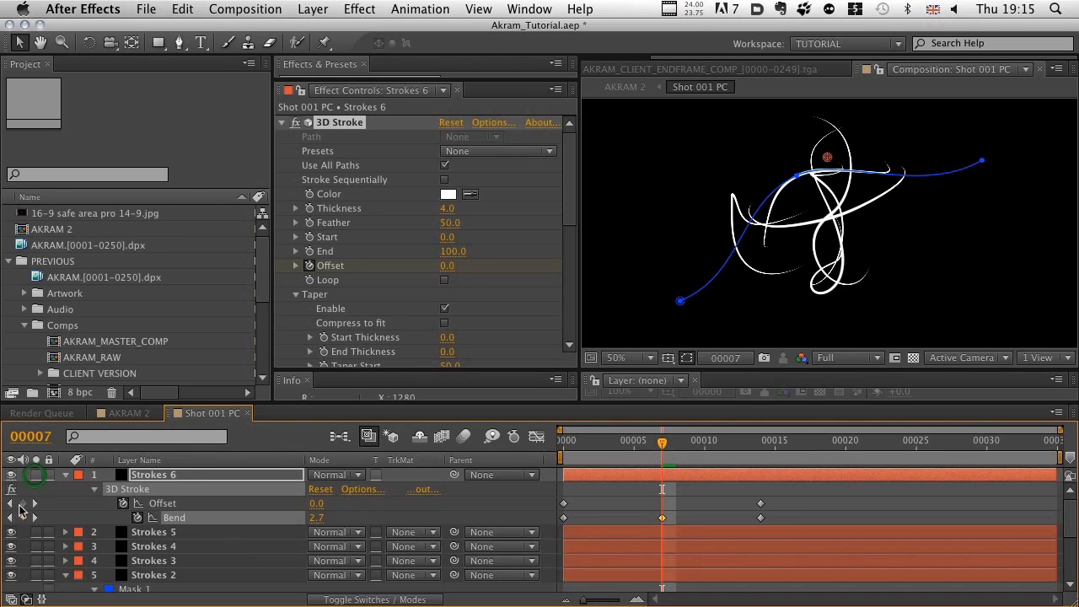
Step: Preview the strokes, then move the Strokes 6 Bend keyframe from frame 7 onto the one at frame 0
mouse_move(598, 448)
mouse_down()
mouse_move(544, 454)
mouse_move(706, 454)
mouse_move(663, 461)
mouse_up()
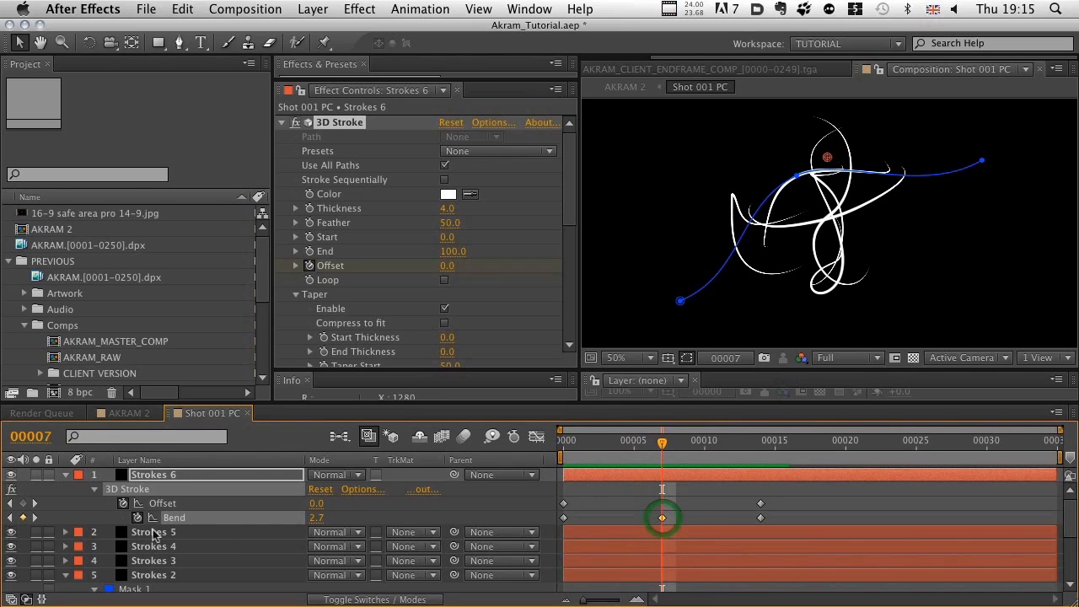
drag(662, 517, 565, 518)
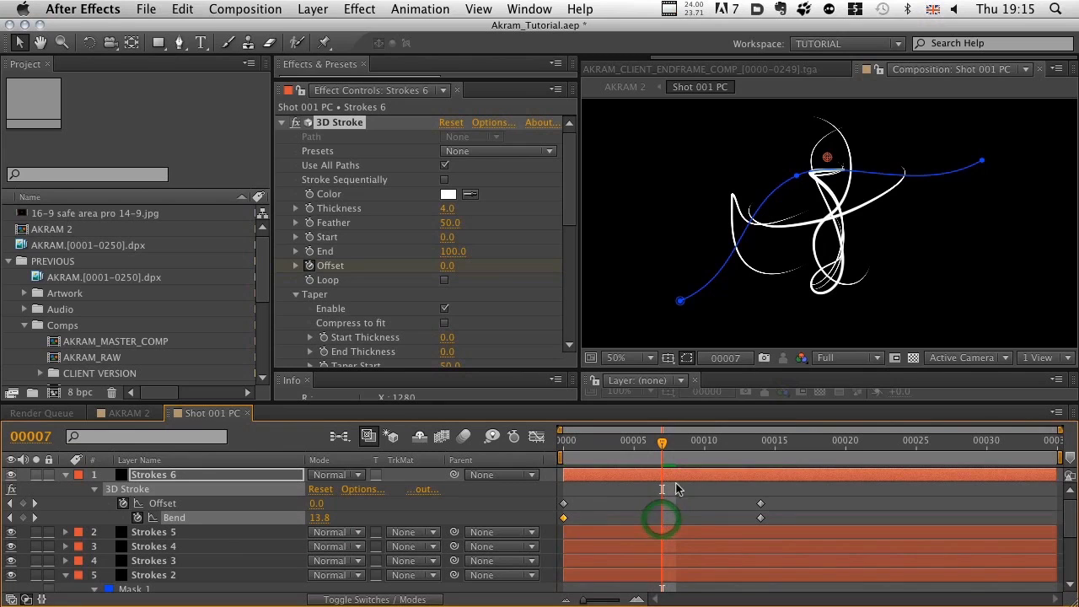
click(545, 456)
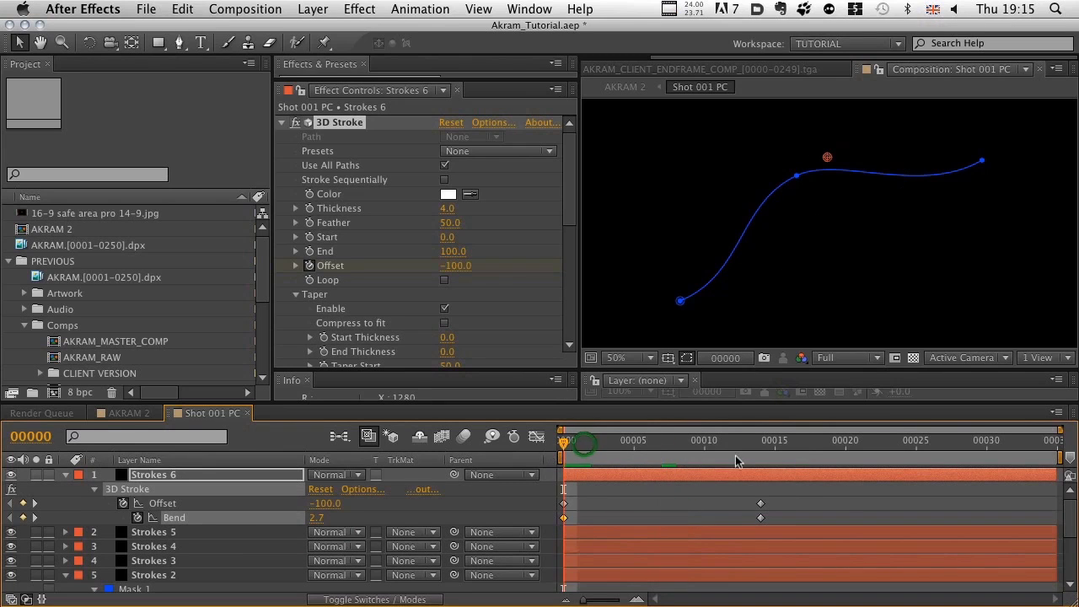
Step: Set the Strokes 6 Bend keyframe at frame 14 to about 3
drag(581, 443, 760, 442)
click(328, 517)
text(35)
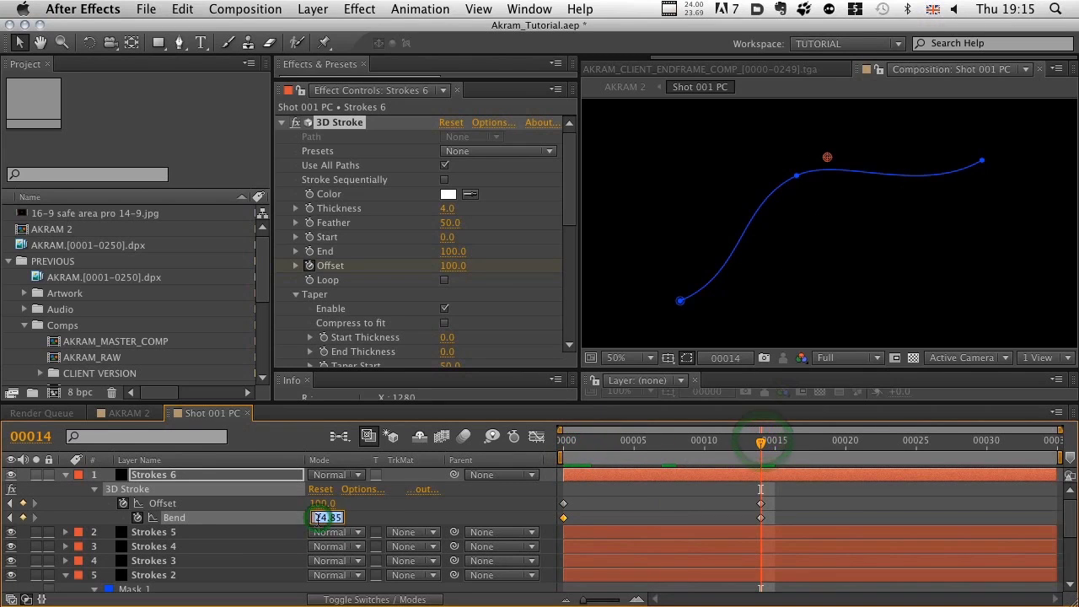
click(317, 517)
Step: Preview all strokes together from frame 0 to frame 14 and return to frame 0
mouse_move(576, 441)
mouse_down()
mouse_move(744, 435)
mouse_move(621, 438)
mouse_move(648, 439)
mouse_up()
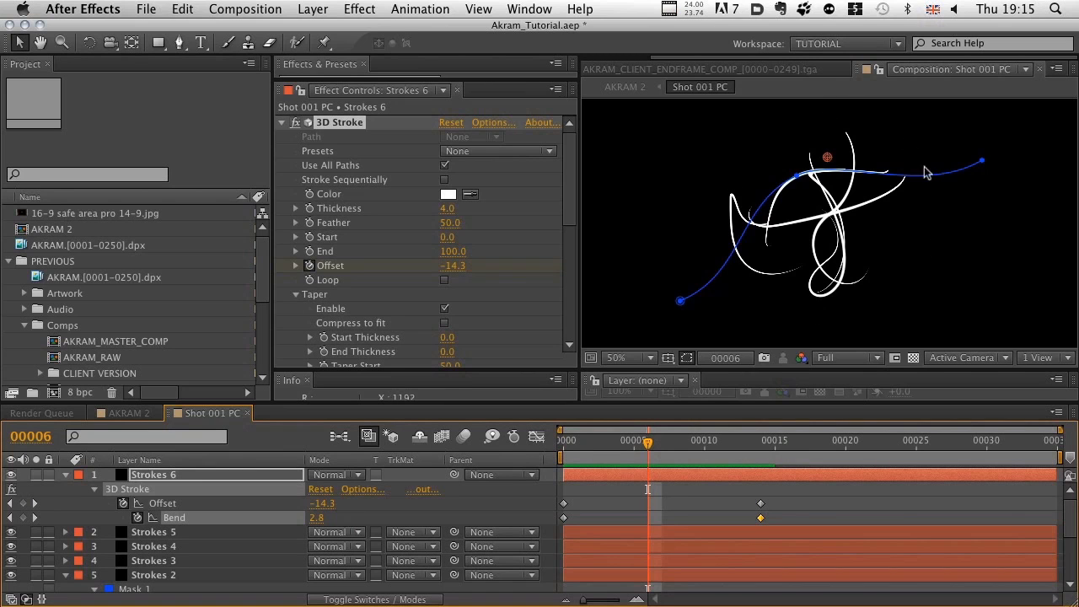
mouse_move(647, 440)
mouse_down()
mouse_move(772, 440)
mouse_move(582, 458)
mouse_move(644, 456)
mouse_up()
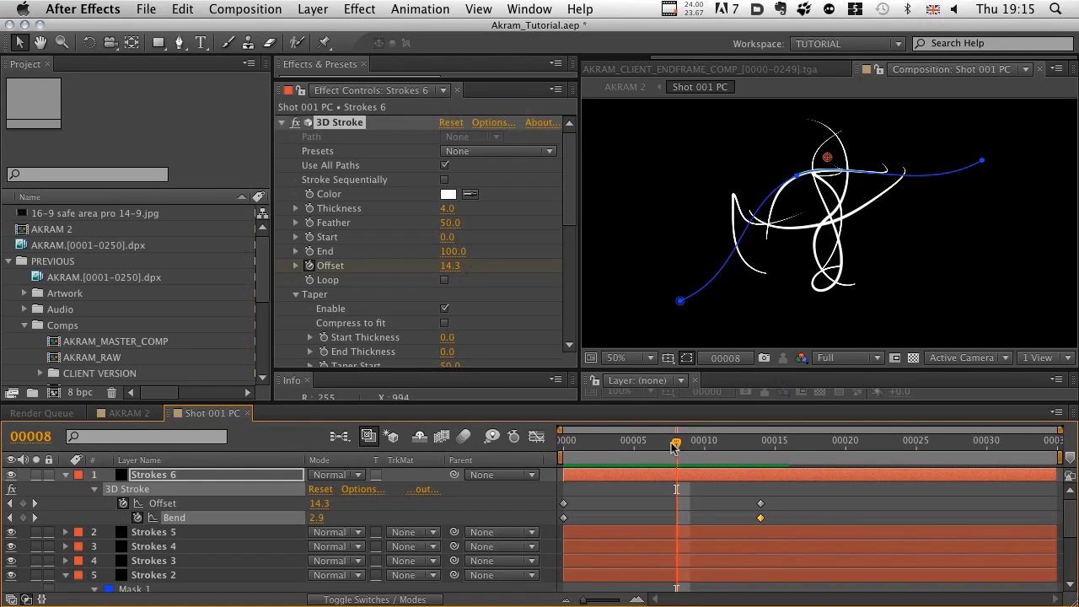
mouse_move(674, 446)
mouse_down()
mouse_move(620, 445)
mouse_move(753, 443)
mouse_up()
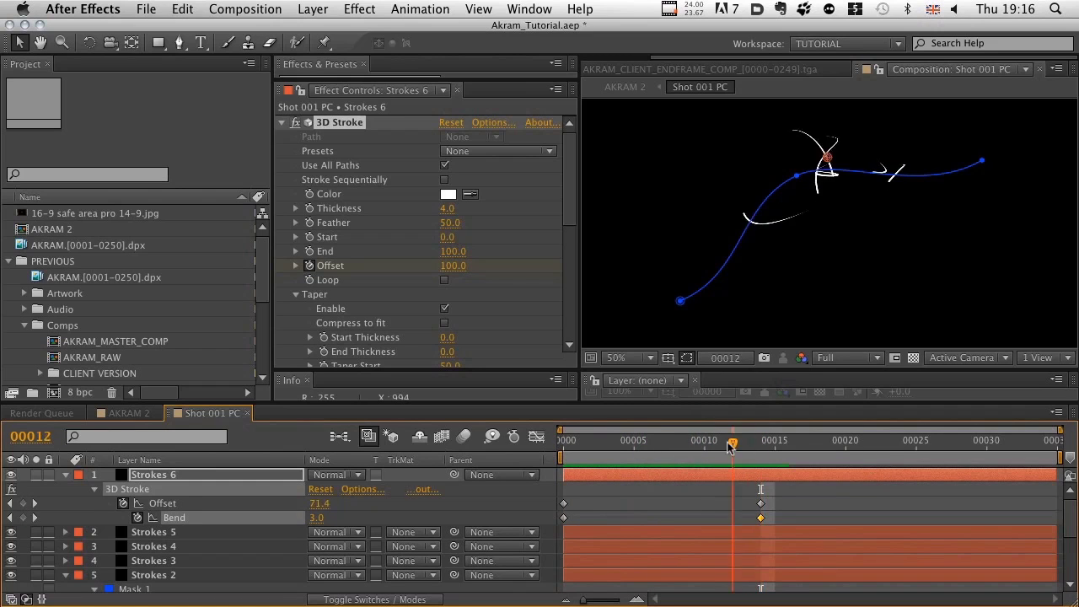
key(Home)
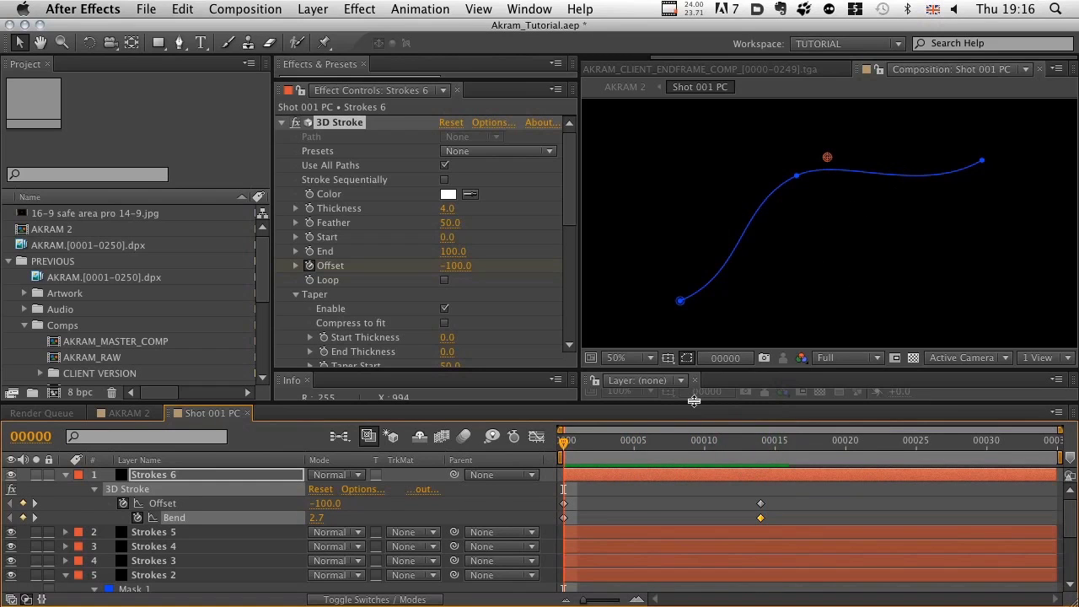
Step: Enlarge the timeline area and collapse the properties of Strokes 6 and Strokes 2
drag(694, 401, 687, 371)
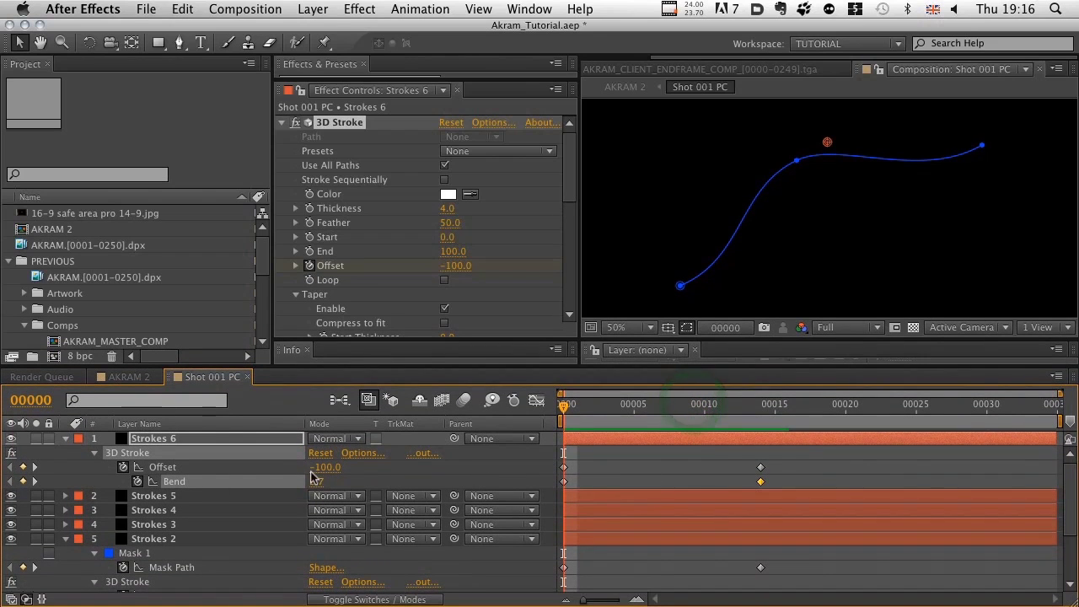
click(65, 439)
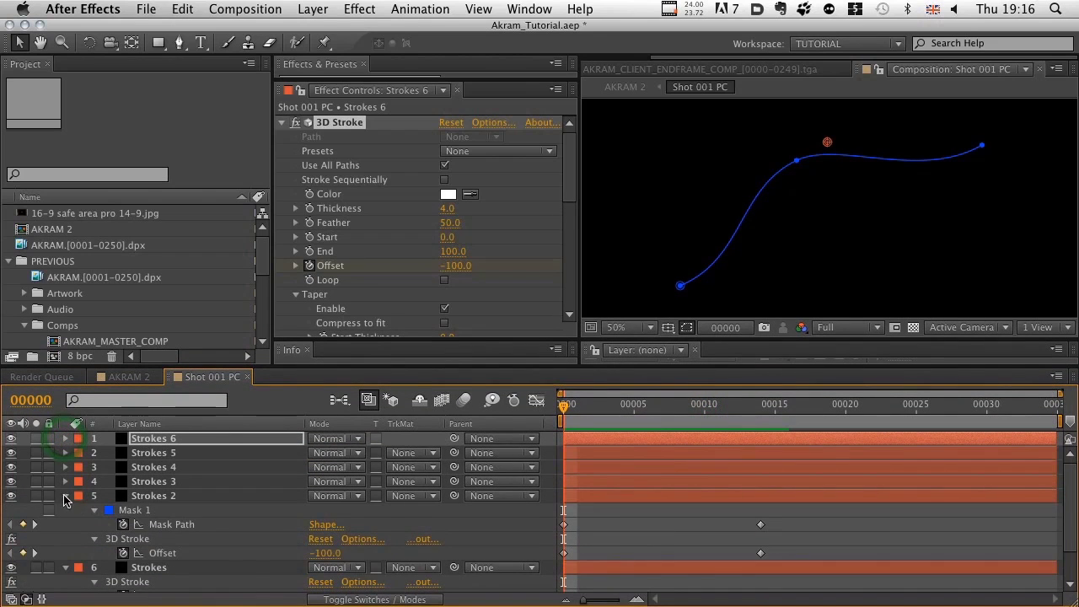
click(65, 495)
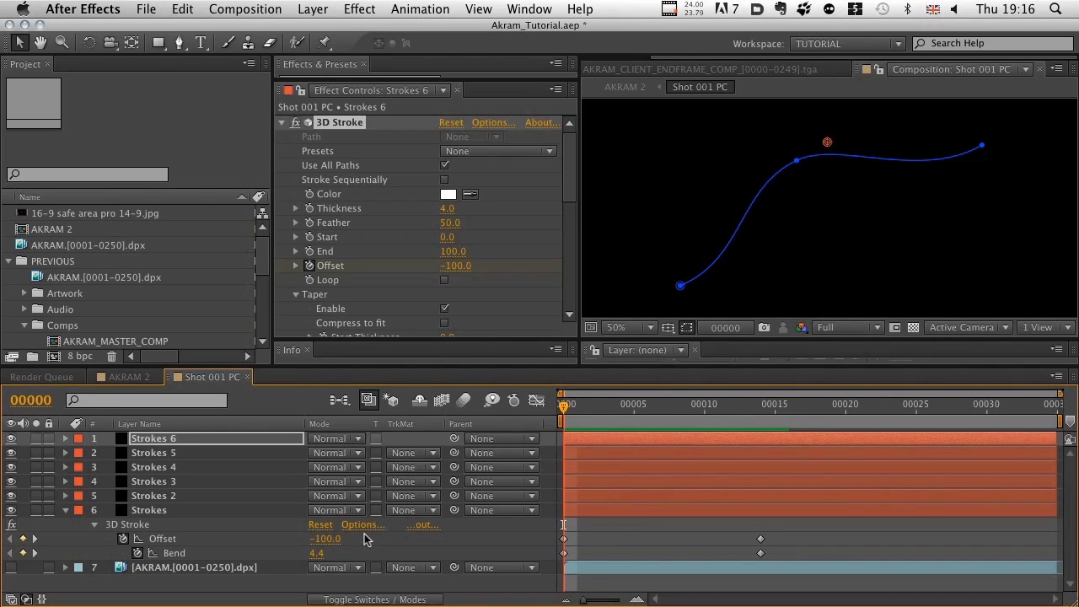
Step: Stagger the layers by shifting Strokes 2 to start at frame 4 and Strokes 3 to start at frame 8
key(space)
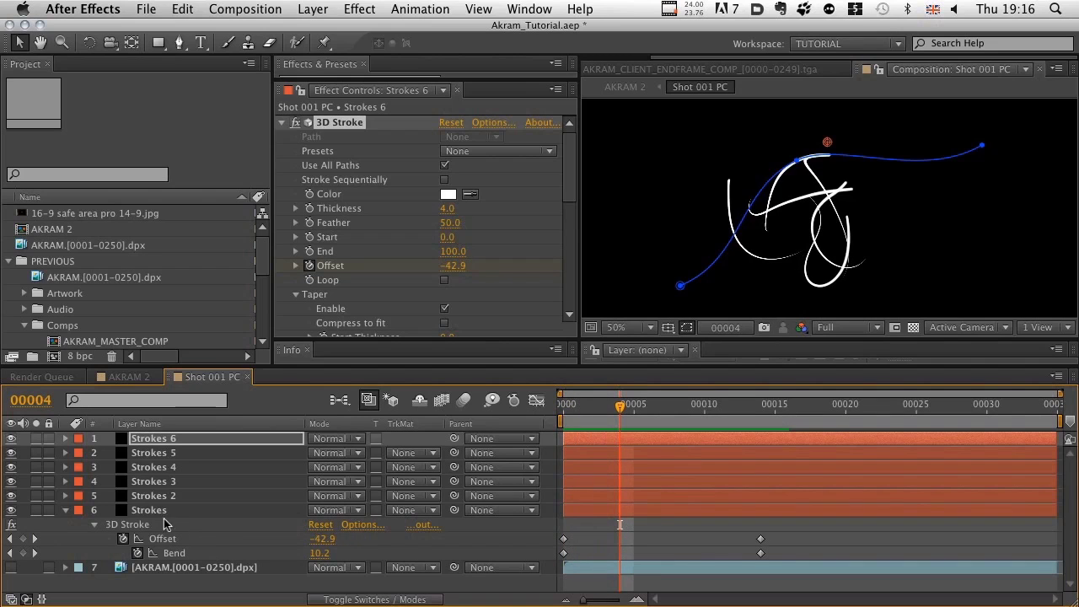
click(160, 497)
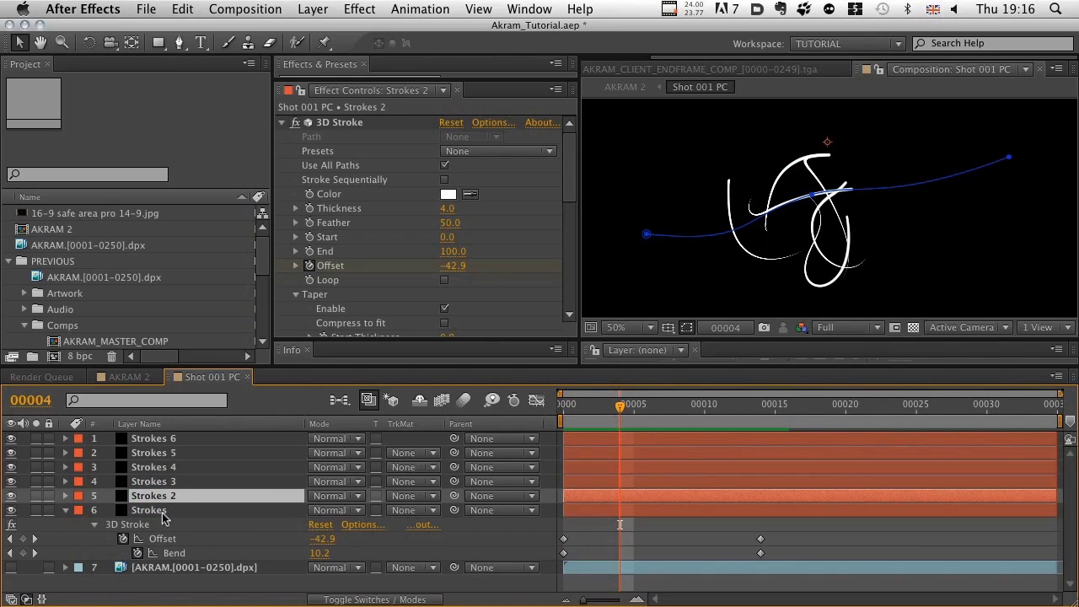
key(bracketleft)
click(167, 483)
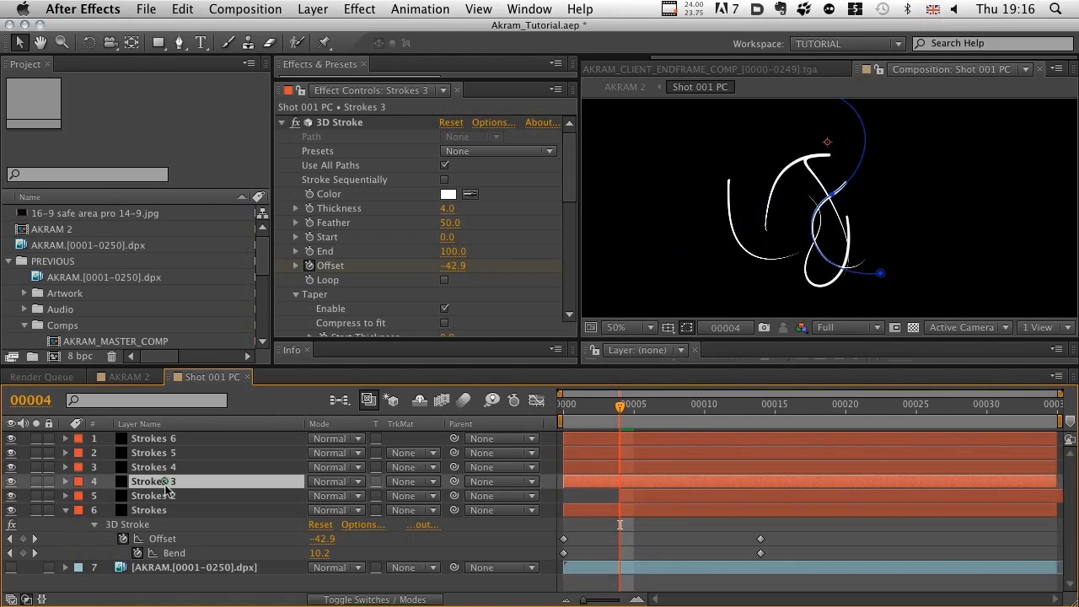
key(space)
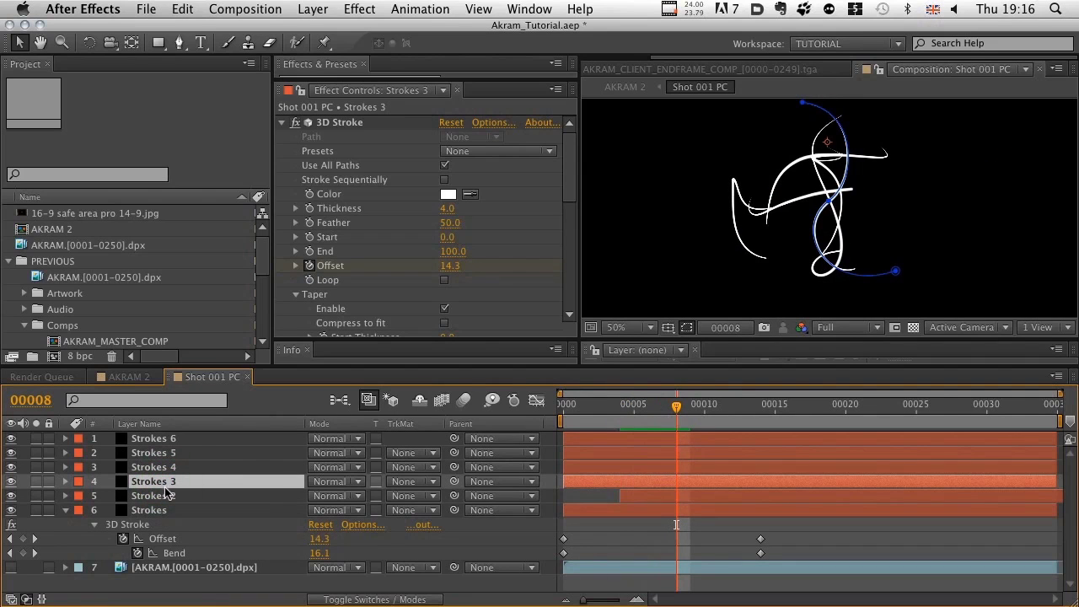
key(bracketleft)
Step: Continue the four-frame stagger by shifting Strokes 4 to start at frame 12 and Strokes 5 to start at frame 16
key(space)
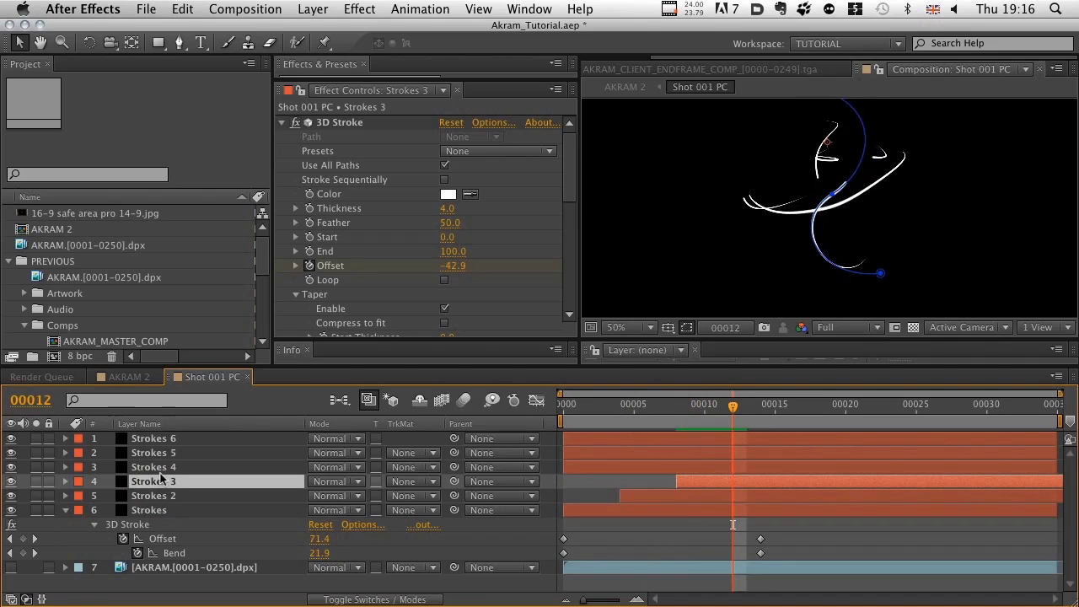
click(160, 469)
key(bracketleft)
key(space)
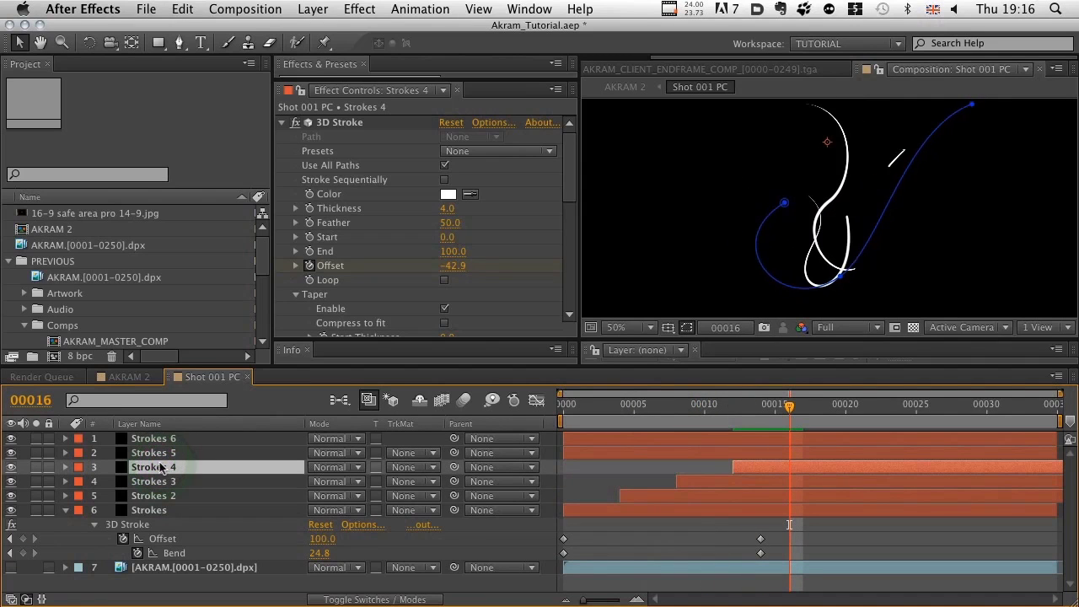
click(159, 453)
key(bracketleft)
key(space)
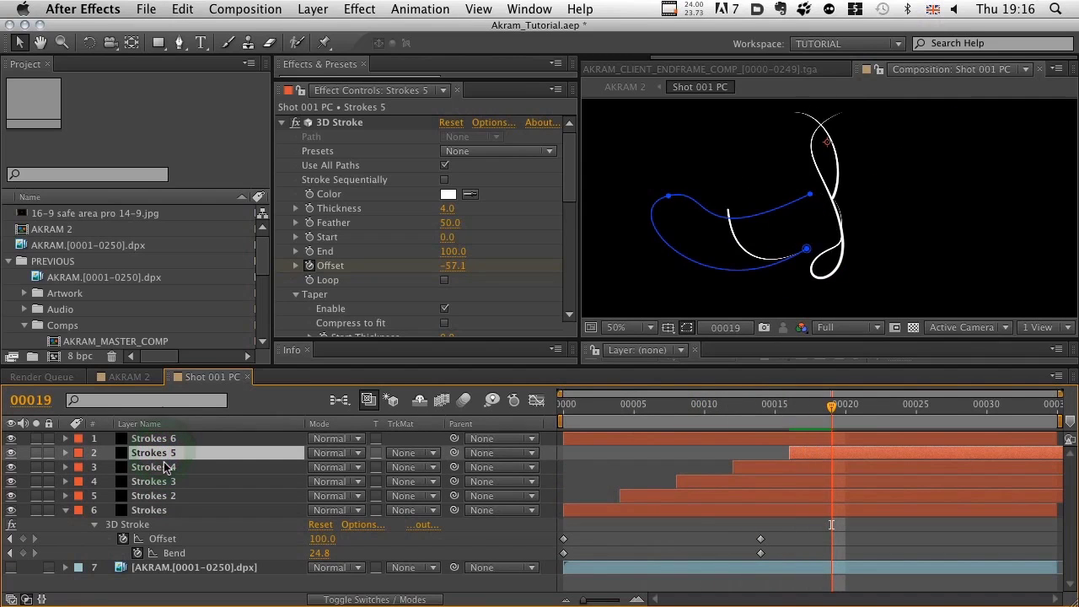
Step: Shift Strokes 6 to start at frame 20 and reveal its animated properties to check its last keyframes at frame 34
click(163, 439)
key(bracketleft)
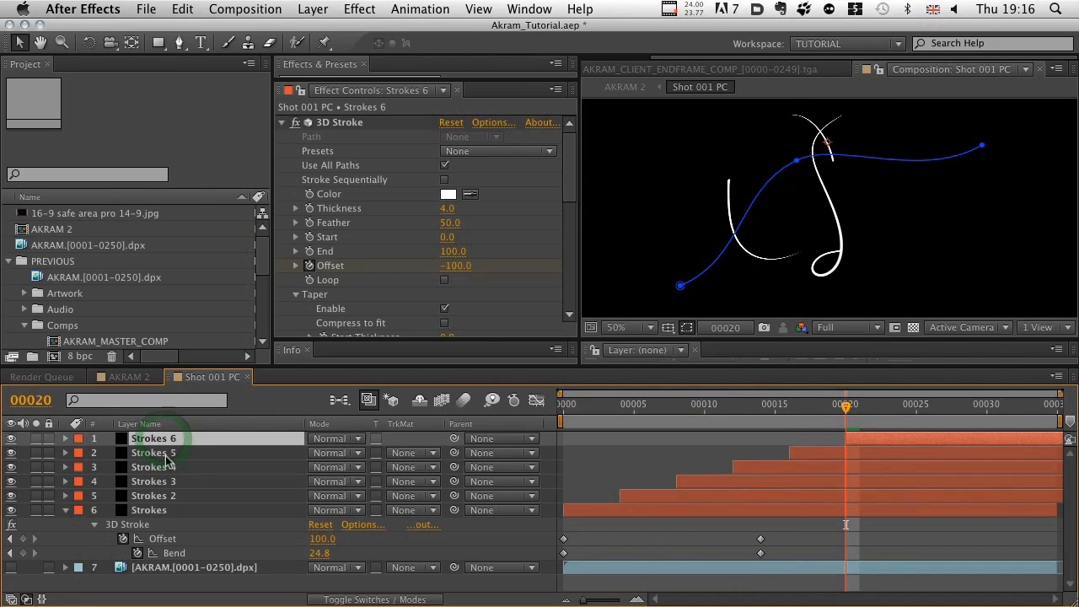
key(super+v)
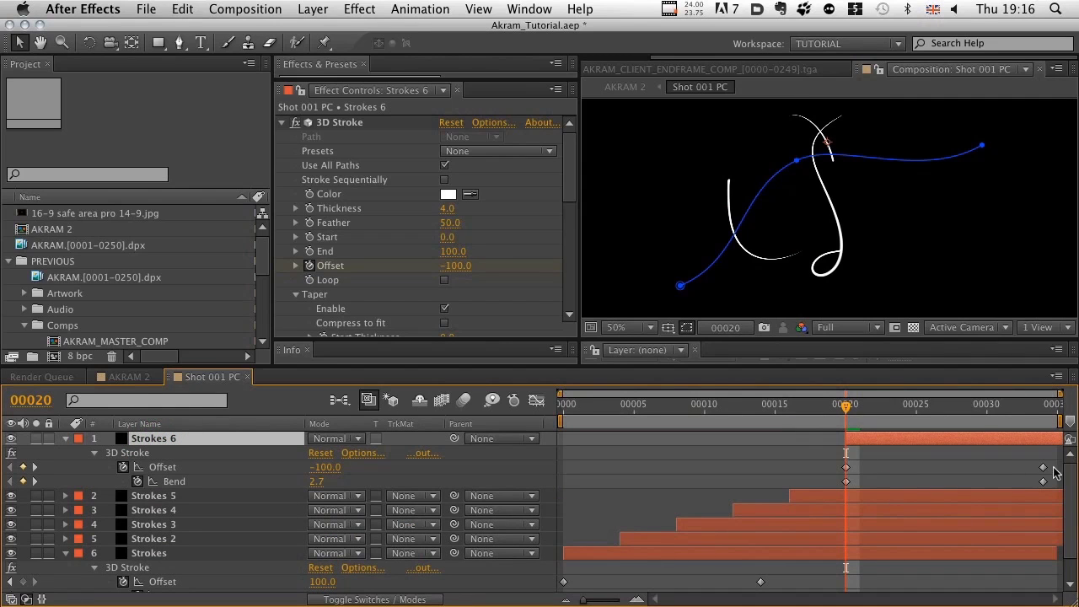
mouse_move(847, 406)
mouse_down()
mouse_move(622, 438)
mouse_move(1069, 432)
mouse_move(1001, 421)
mouse_move(566, 428)
mouse_move(1045, 421)
mouse_move(780, 414)
mouse_move(597, 441)
mouse_move(1064, 421)
mouse_up()
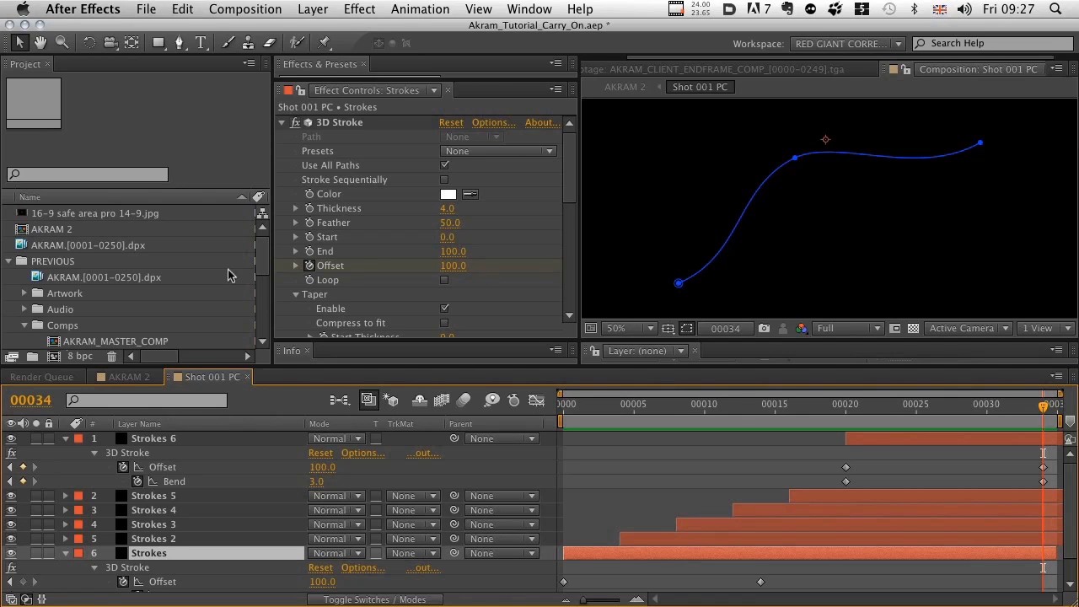
Step: Create a new composition from Shot 001 PC so that it is nested inside as a single layer
click(261, 266)
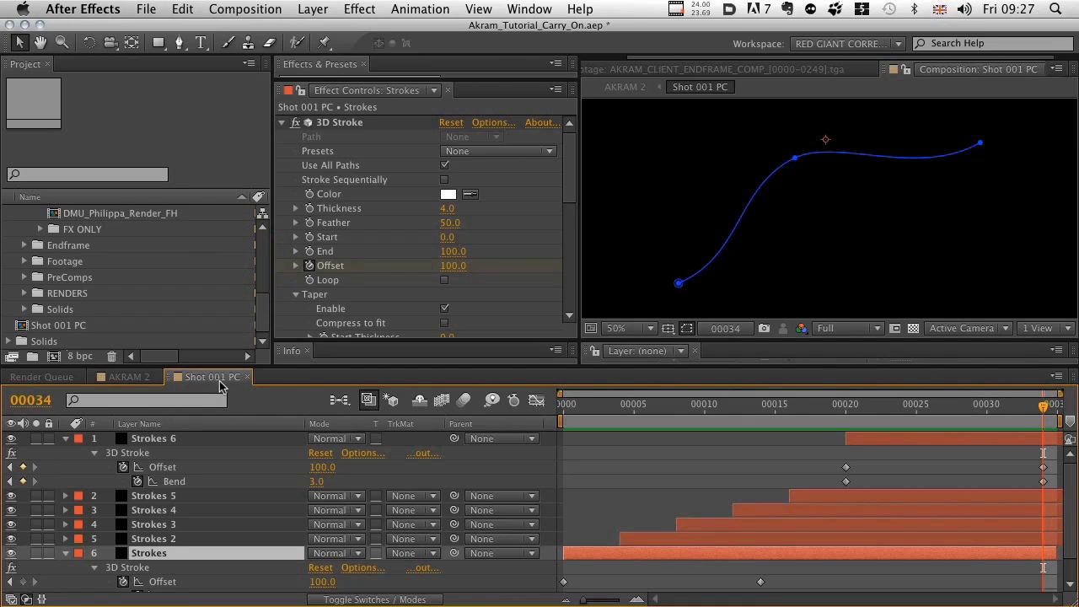
click(25, 324)
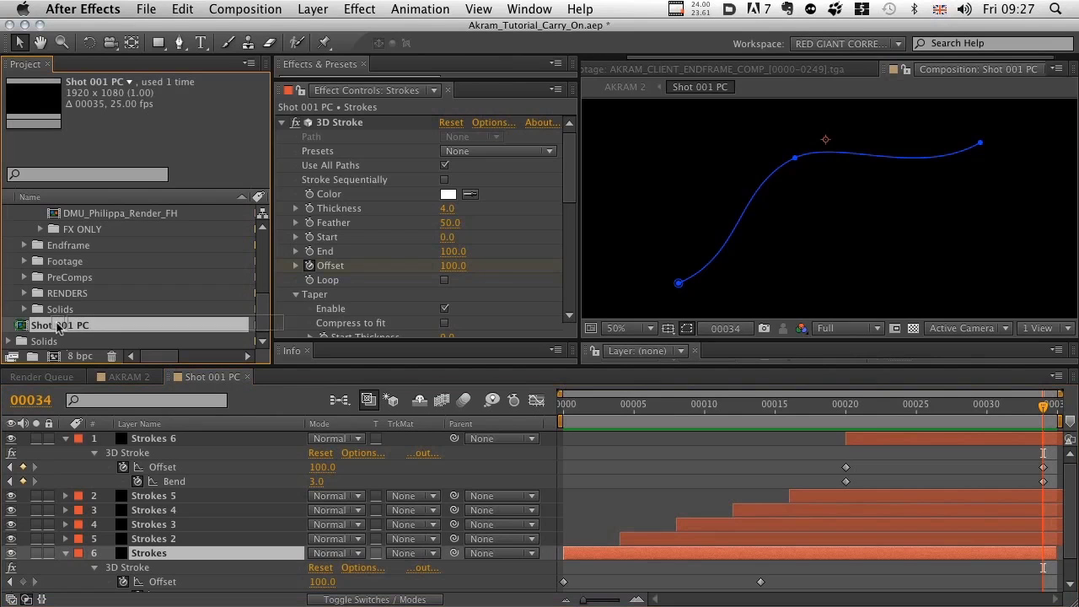
drag(52, 360, 52, 359)
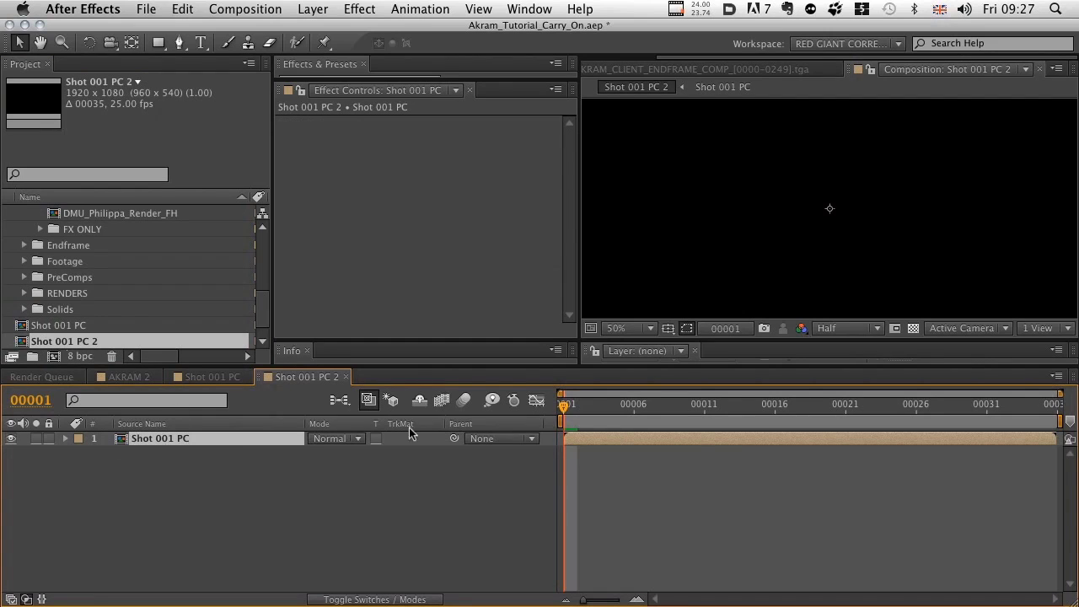
Step: Preview the nested strokes in the Shot 001 PC 2 composition and stop at frame 21
drag(566, 408, 904, 413)
click(816, 295)
click(745, 409)
key(space)
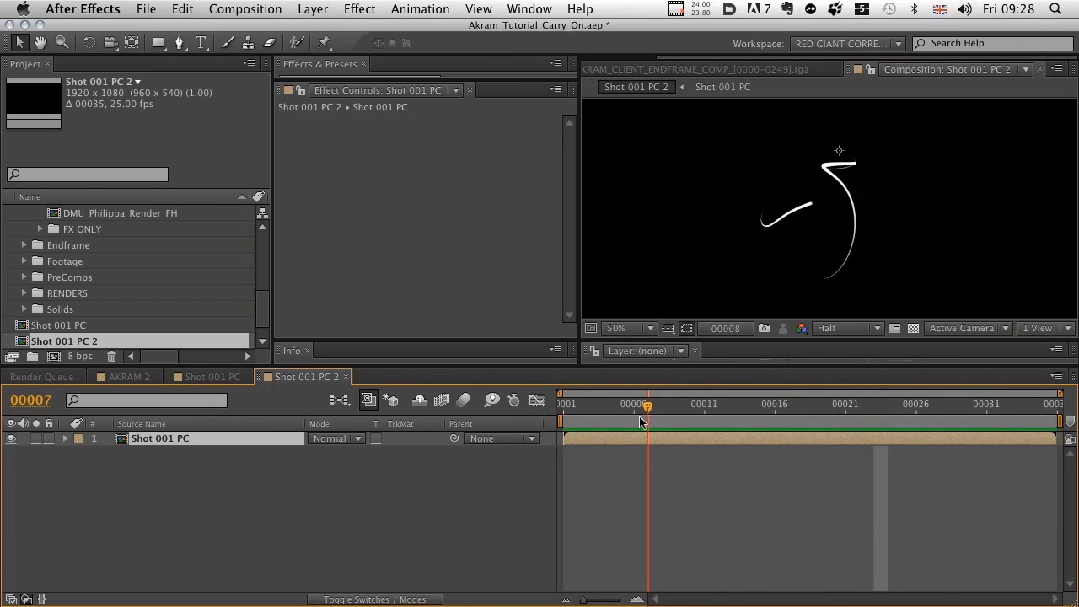
key(Home)
drag(564, 412, 803, 407)
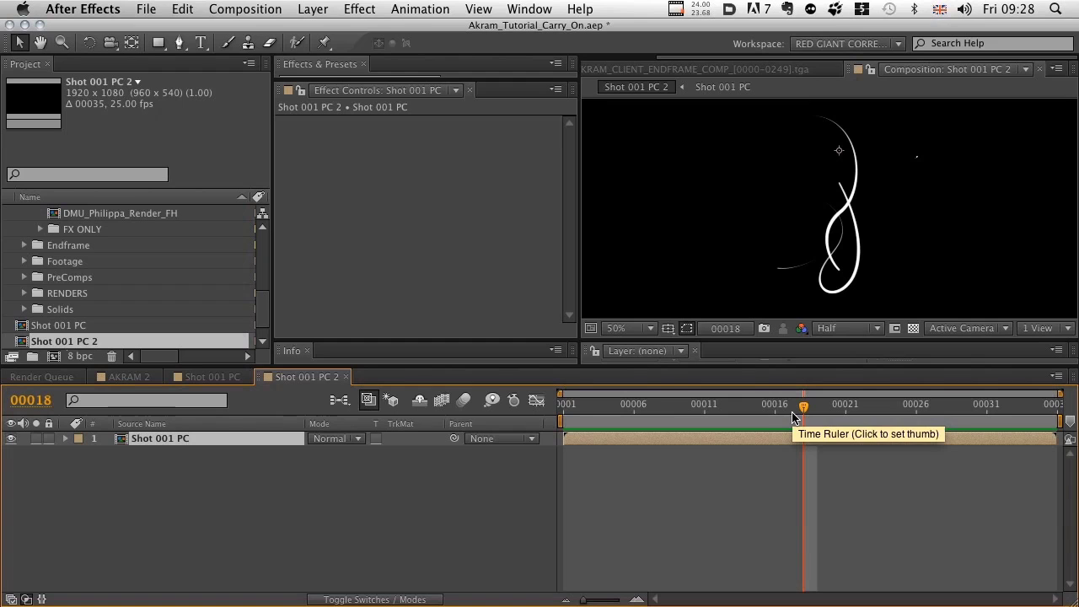
drag(803, 406, 845, 406)
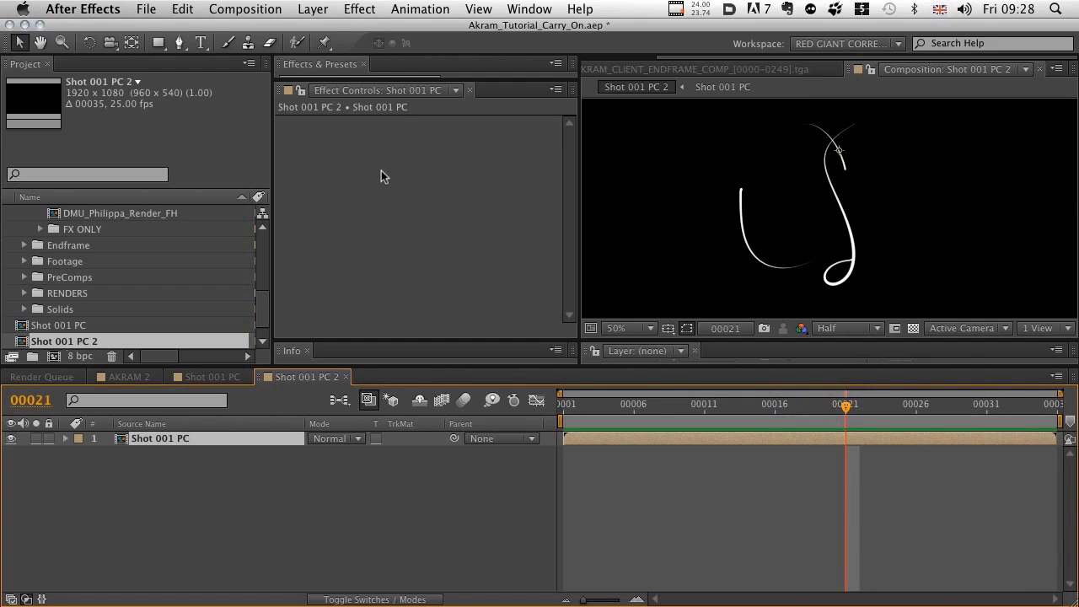
Step: Apply the Bulge distortion effect to the nested Shot 001 PC layer
right_click(401, 187)
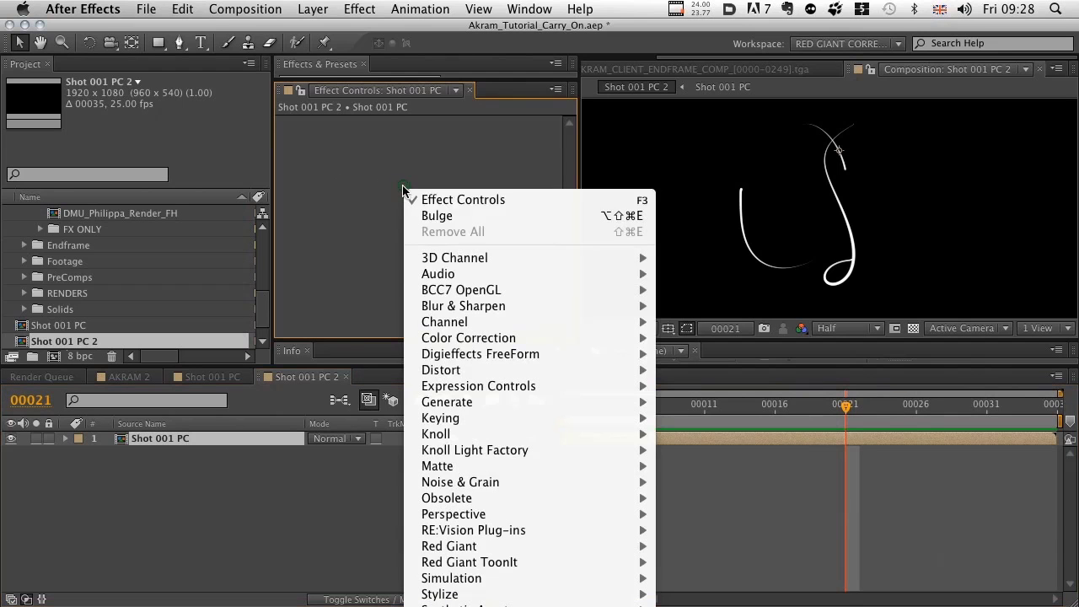
mouse_move(484, 370)
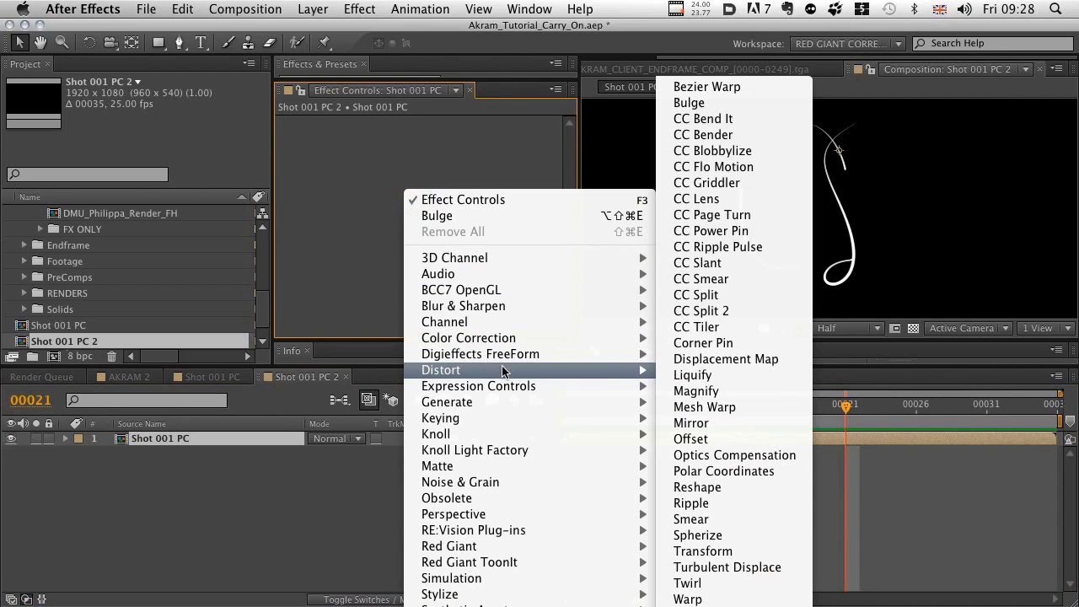
click(714, 104)
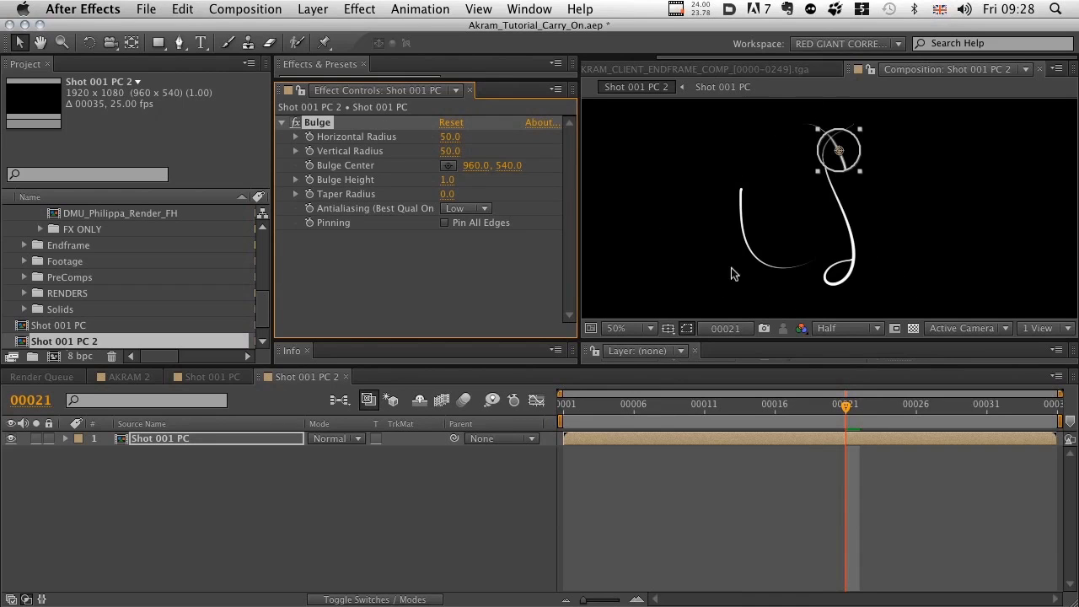
Step: Set the Bulge to horizontal radius 609, vertical radius 394, centre 896, 624 and height 1.1, enclosing the strokes
scroll(821, 218, down, 2)
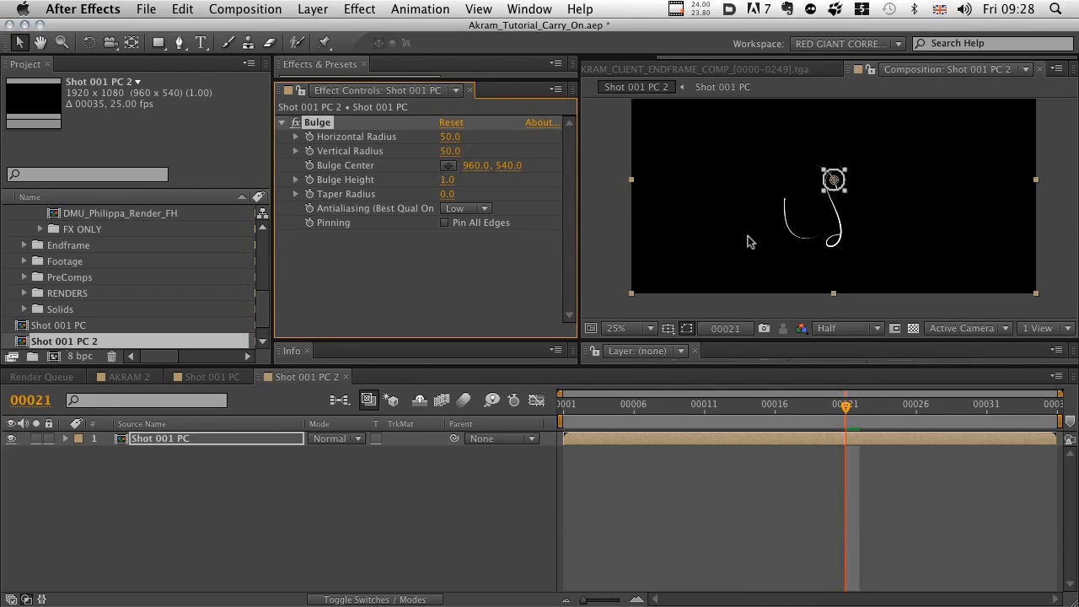
drag(449, 136, 1065, 101)
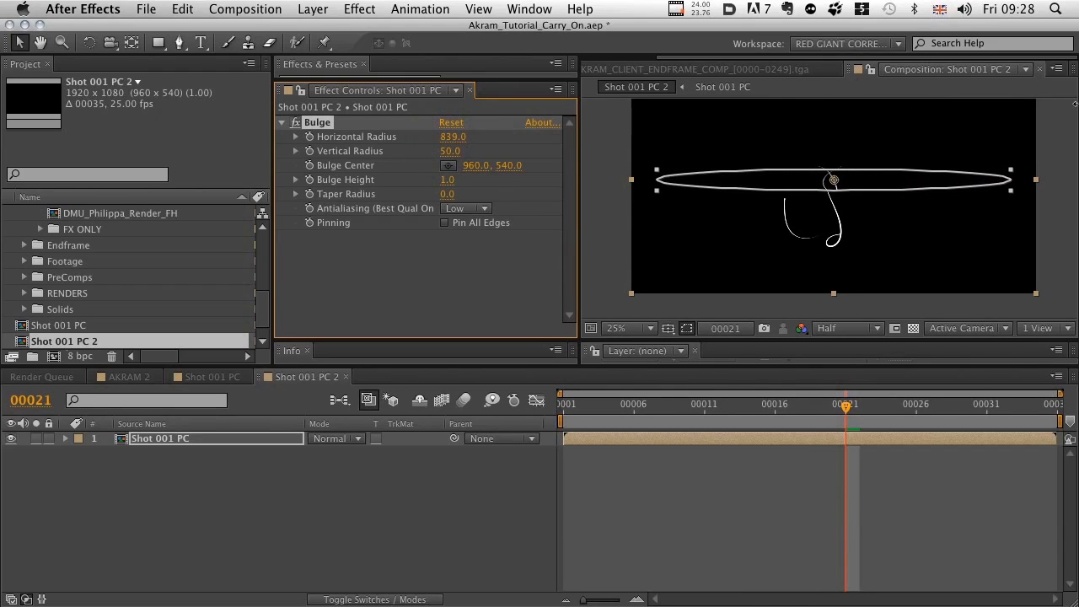
drag(453, 136, 598, 146)
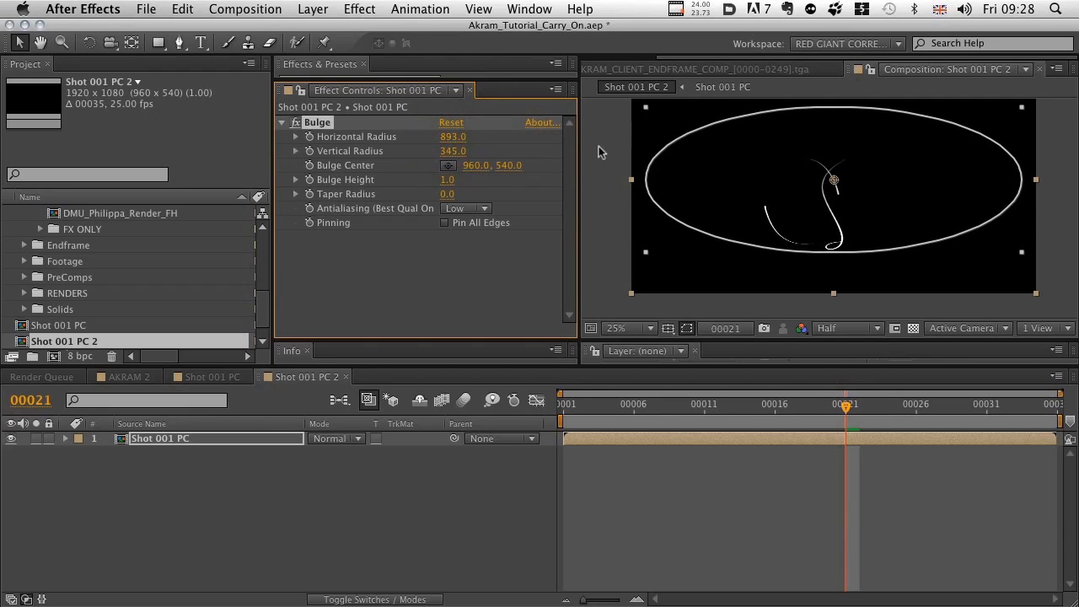
drag(454, 136, 506, 145)
drag(834, 179, 820, 203)
scroll(822, 208, up, 2)
scroll(810, 190, down, 2)
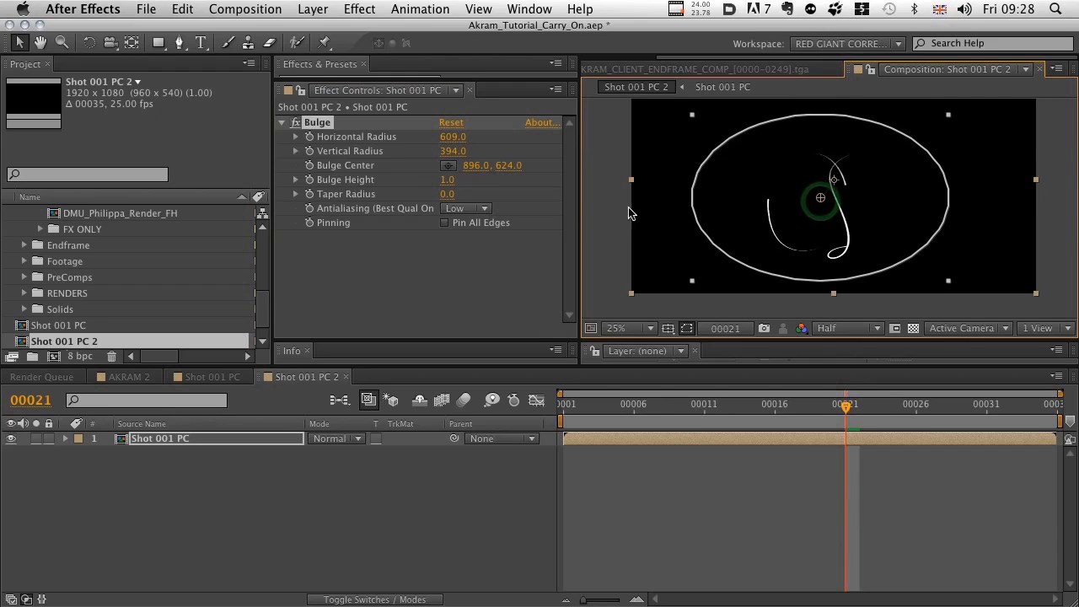
mouse_move(447, 180)
mouse_down()
mouse_move(474, 180)
mouse_move(458, 185)
mouse_up()
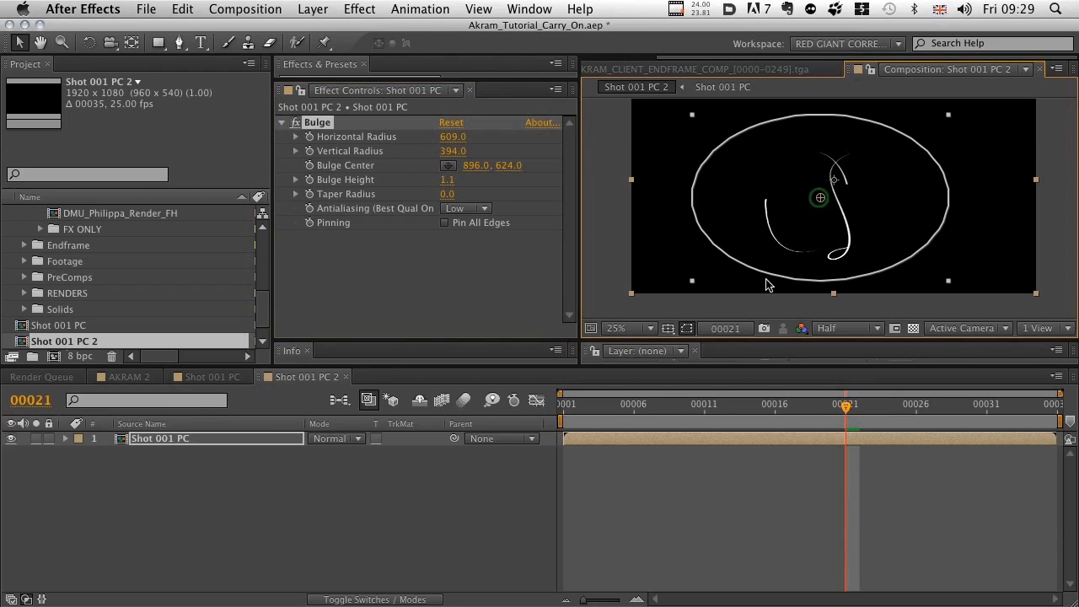
Step: Scrub through the warped strokes and move the Bulge centre to 932, 628
drag(568, 405, 930, 403)
key(period)
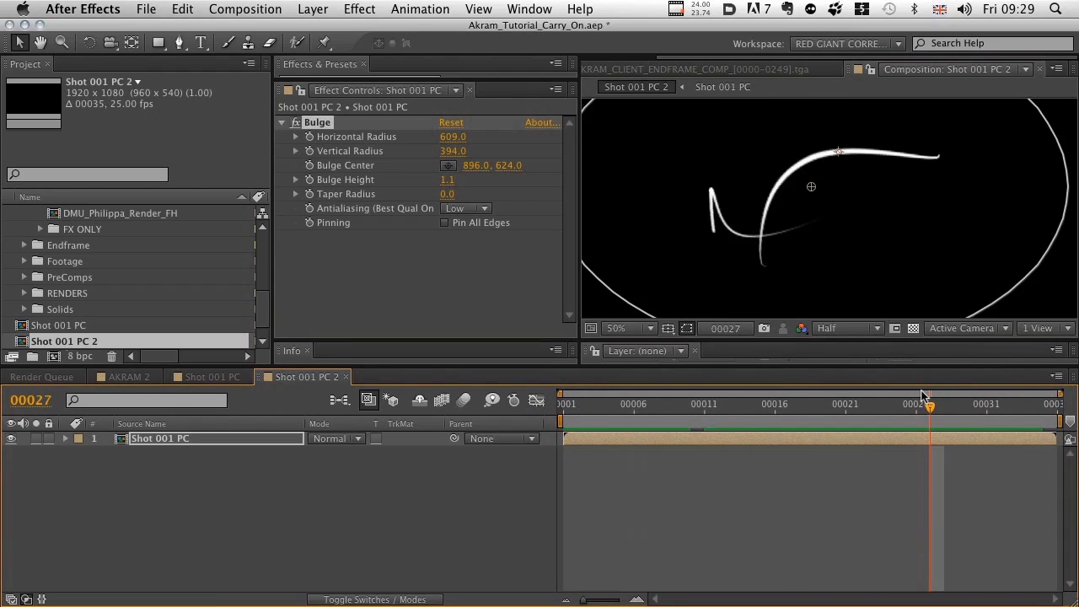
drag(563, 405, 903, 398)
key(comma)
drag(821, 197, 827, 197)
Step: Refine the Bulge centre to 944, 648 and scrub through the composition to frame 31 to check the distortion
click(563, 403)
key(space)
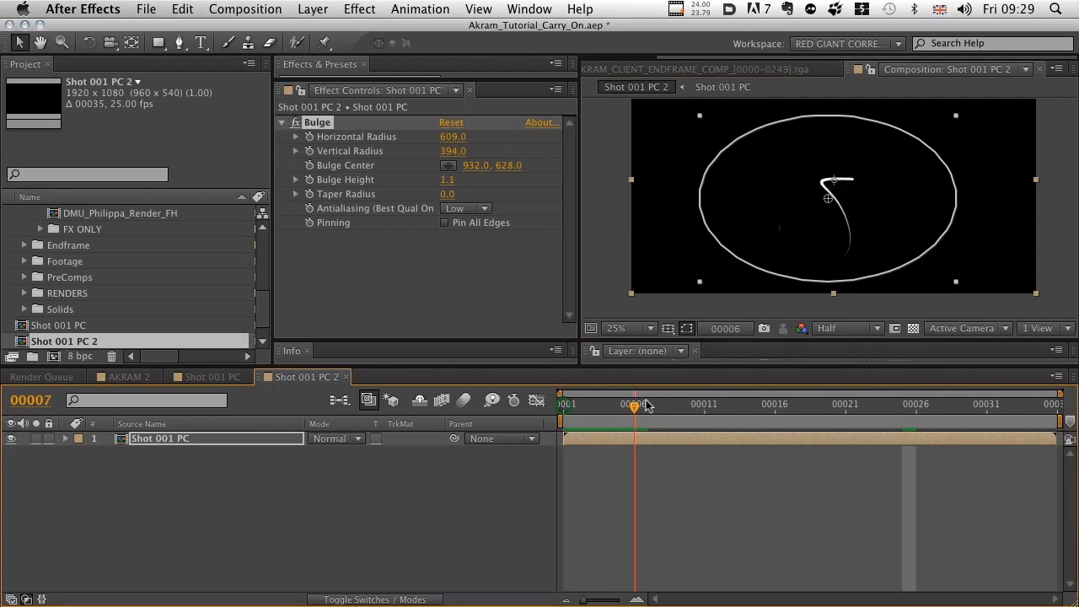
drag(827, 198, 830, 202)
key(Home)
drag(574, 408, 846, 406)
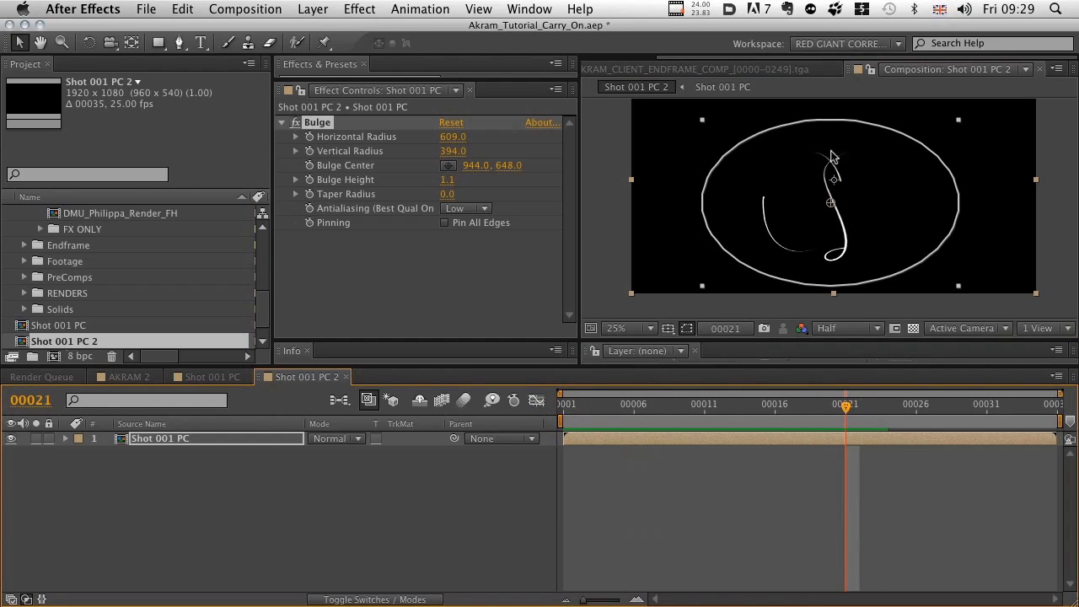
mouse_move(587, 408)
mouse_down()
mouse_move(566, 404)
mouse_move(1067, 379)
mouse_move(748, 392)
mouse_move(992, 393)
mouse_up()
Step: Duplicate the Shot 001 PC layer and name the upper copy Front
click(166, 448)
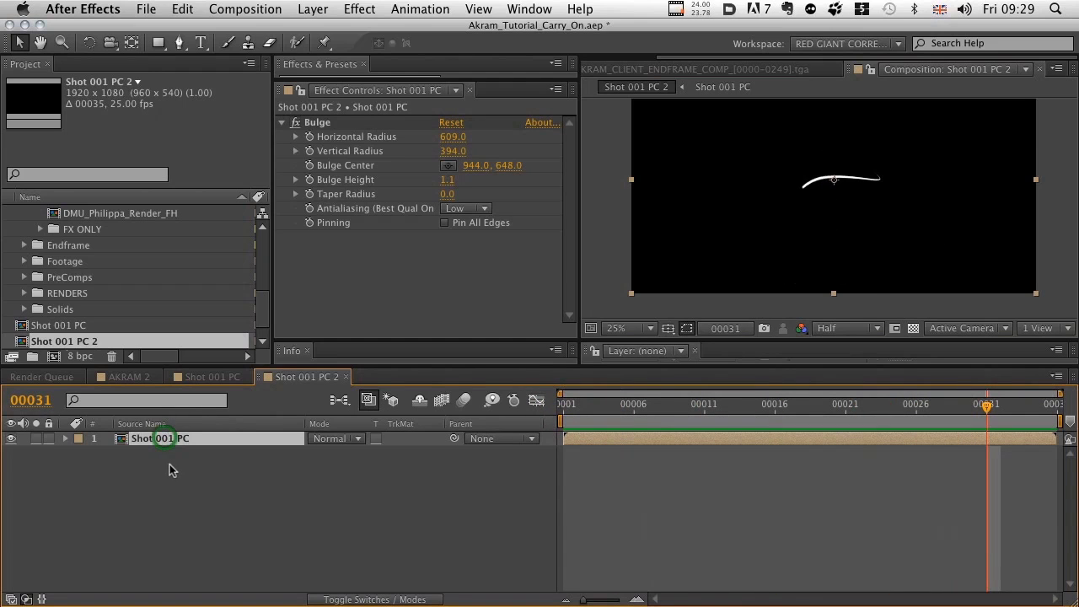
key(super+d)
click(159, 453)
click(164, 439)
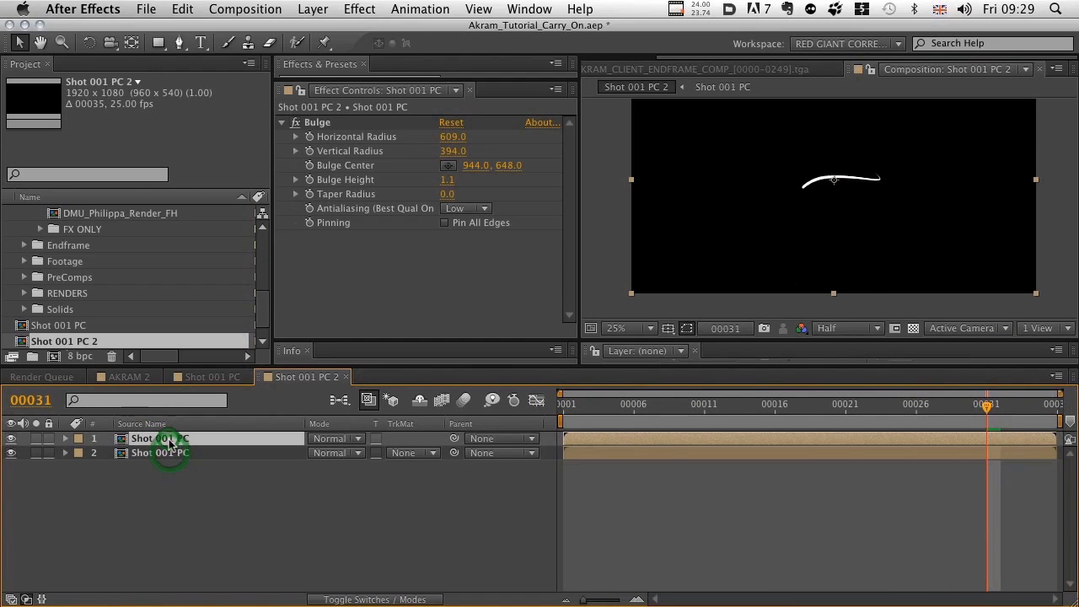
key(Return)
text(Front)
key(Return)
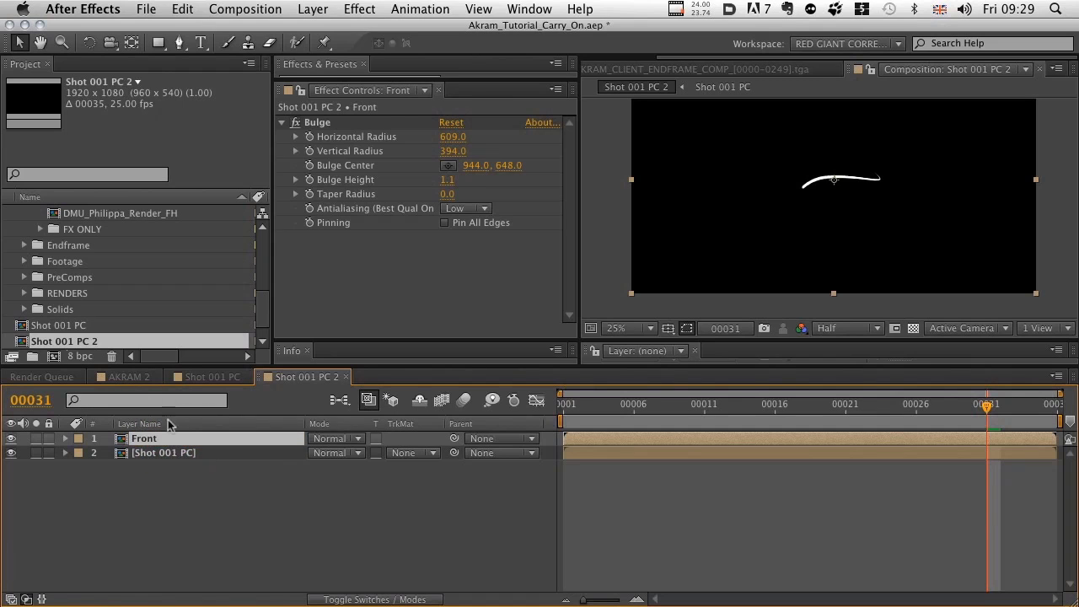
Step: Rename the lower Shot 001 PC layer as Back and solo it
click(161, 453)
key(Return)
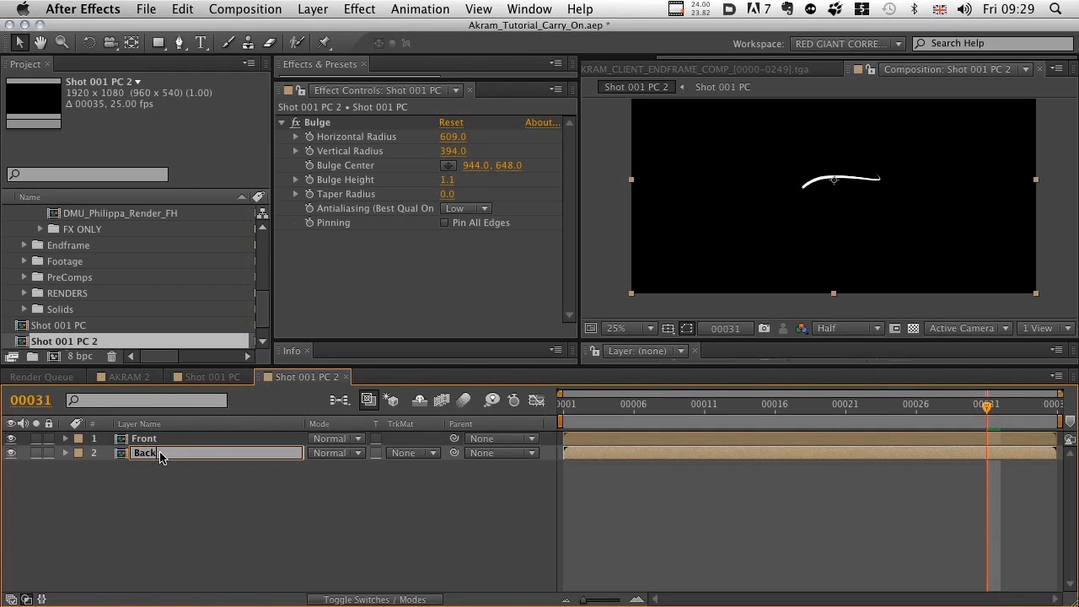
key(Return)
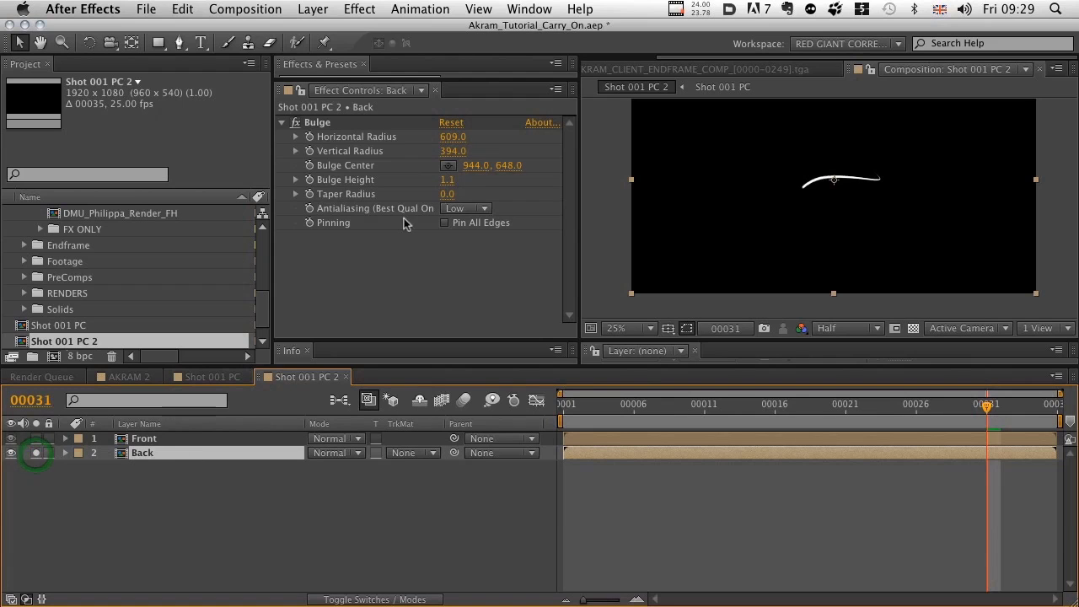
Step: Set the Back layer's Bulge height to -1.1 and preview its strokes from the first frame
drag(448, 180, 361, 216)
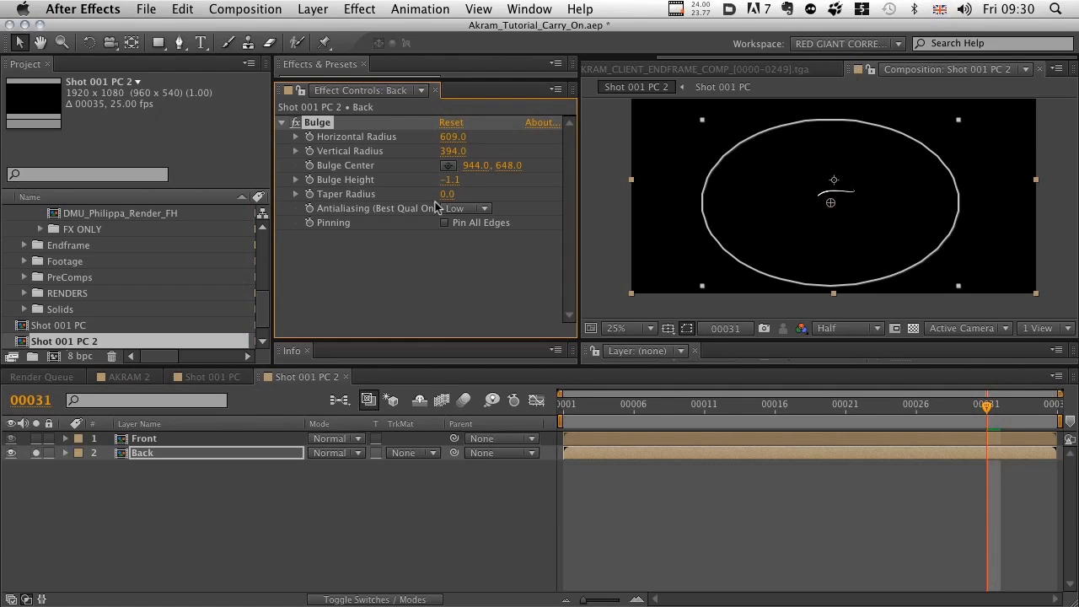
click(570, 410)
key(space)
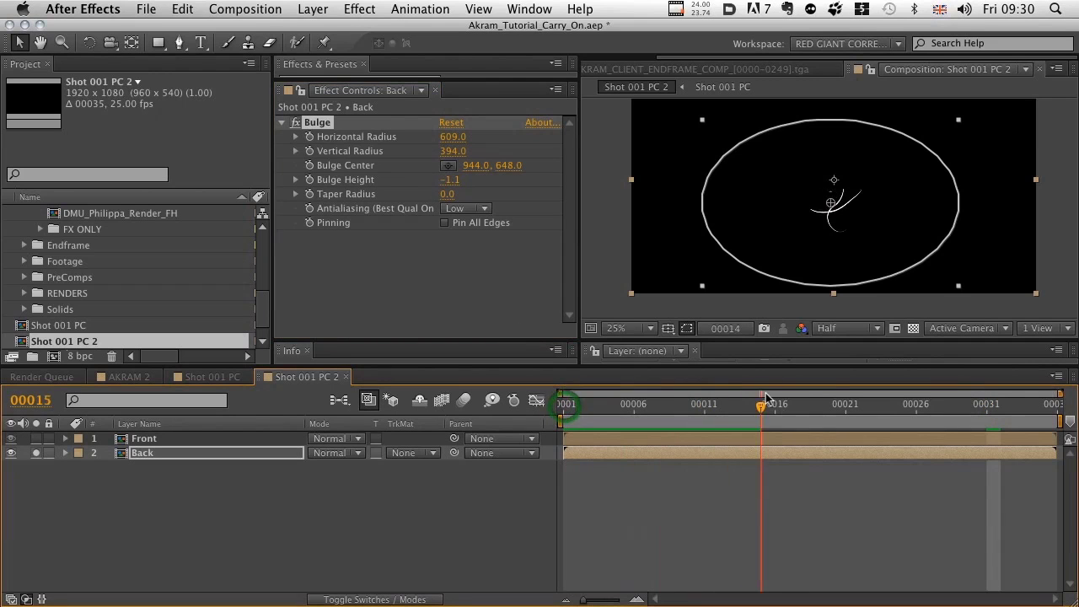
key(period)
click(563, 404)
key(space)
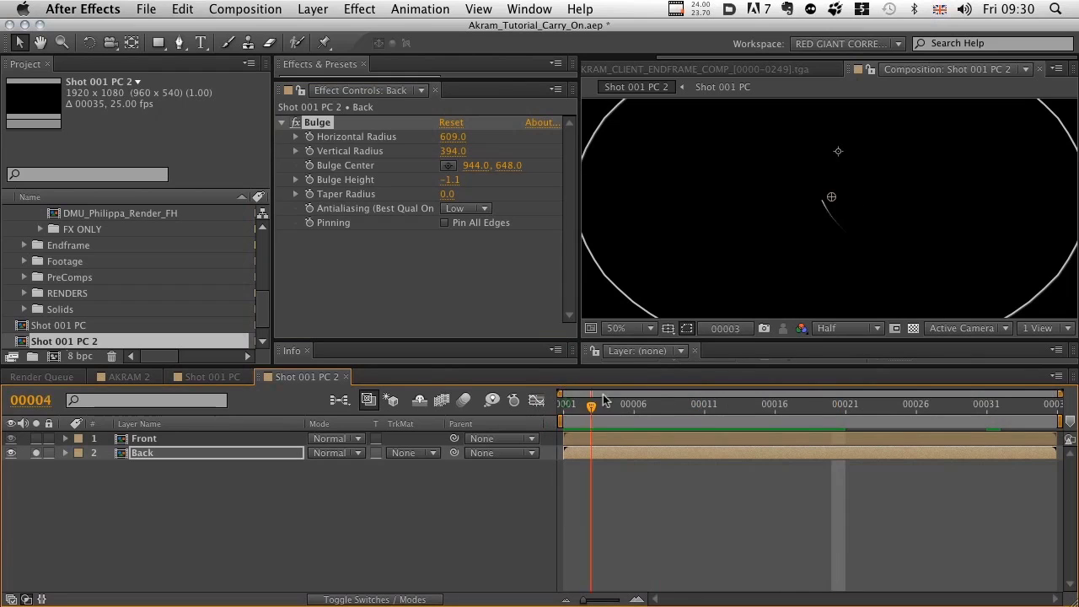
key(space)
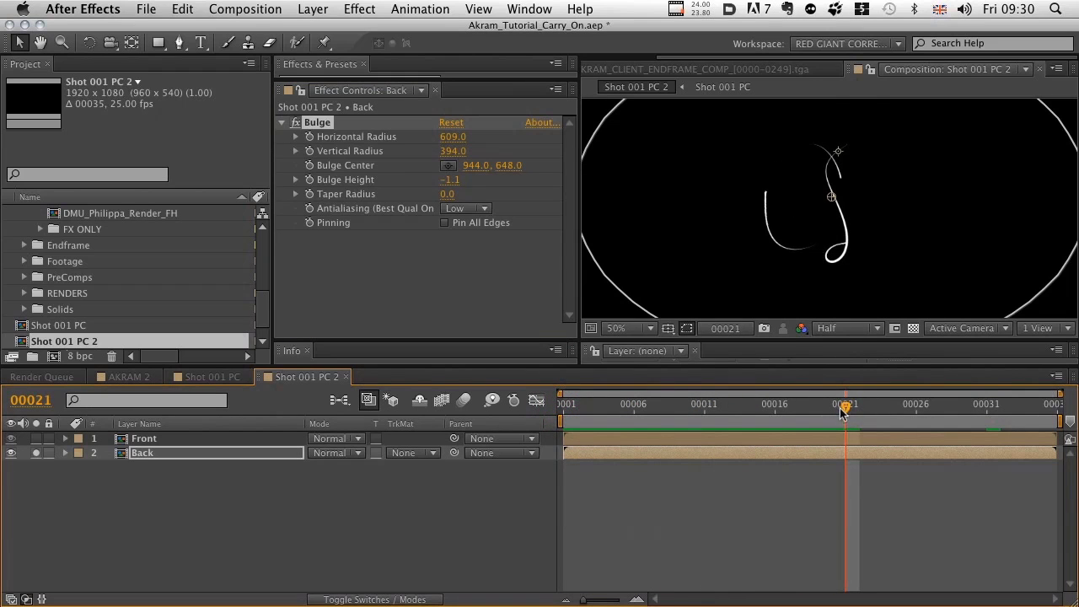
key(space)
drag(840, 410, 580, 426)
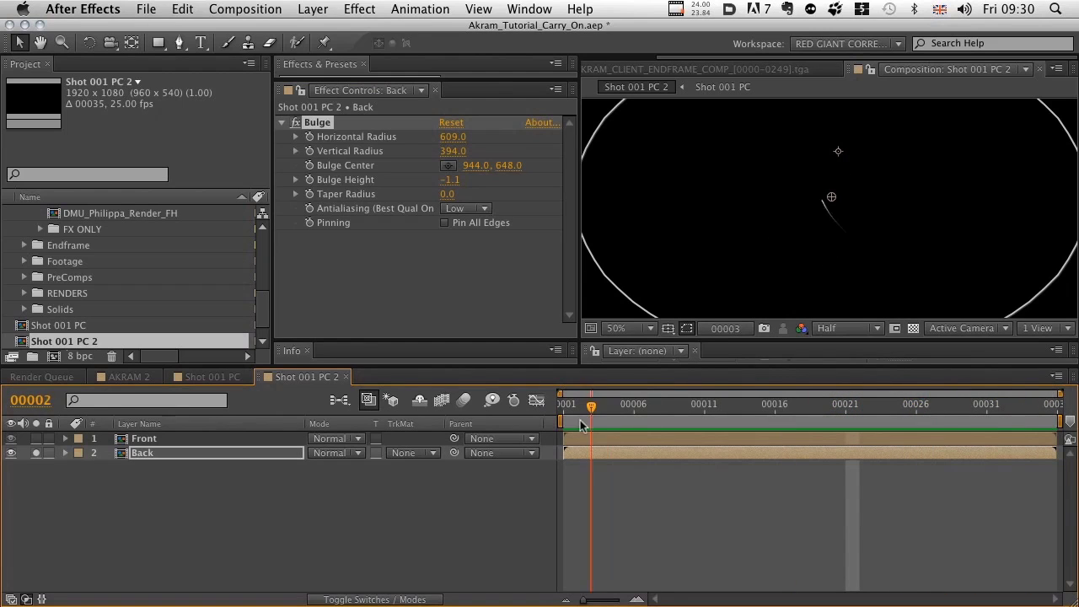
key(space)
Step: Solo the Front layer as well and scrub through both layers together, ending at frame 26 with Back selected
click(36, 438)
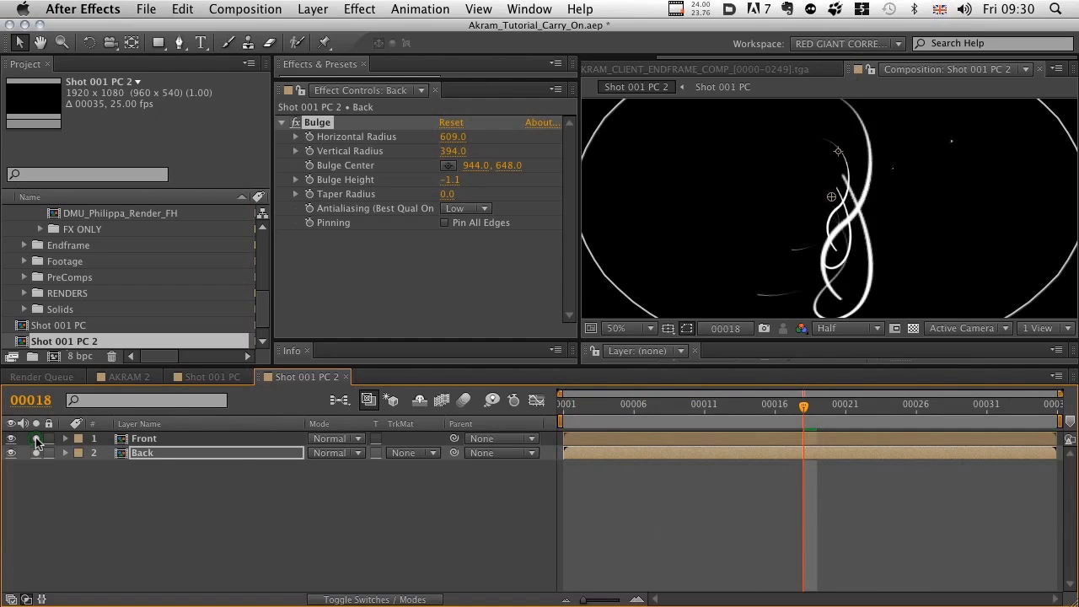
drag(573, 407, 904, 390)
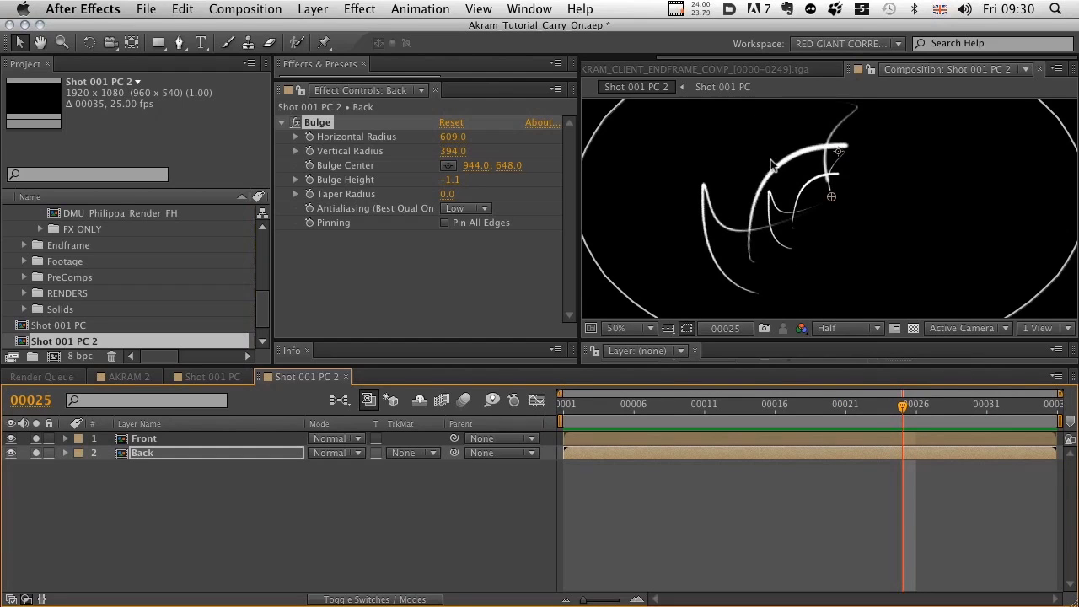
drag(564, 412, 704, 405)
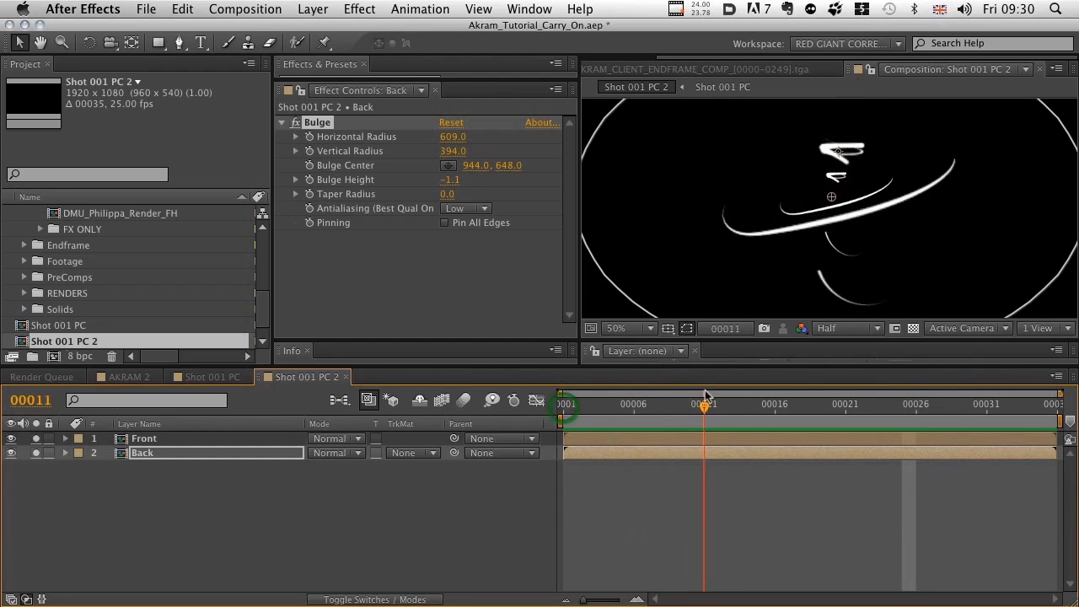
drag(573, 405, 917, 404)
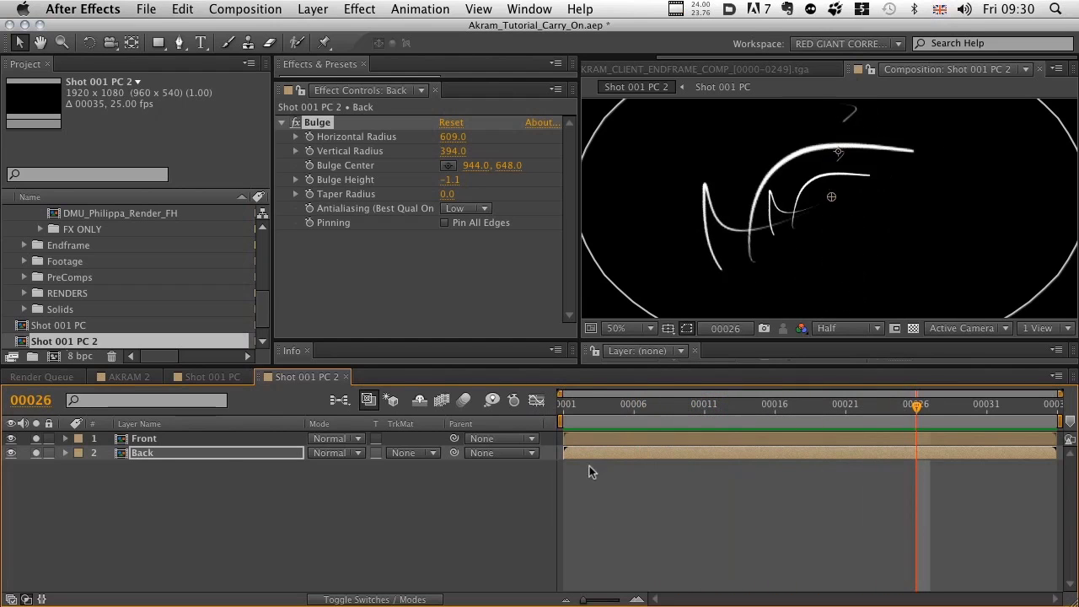
click(139, 458)
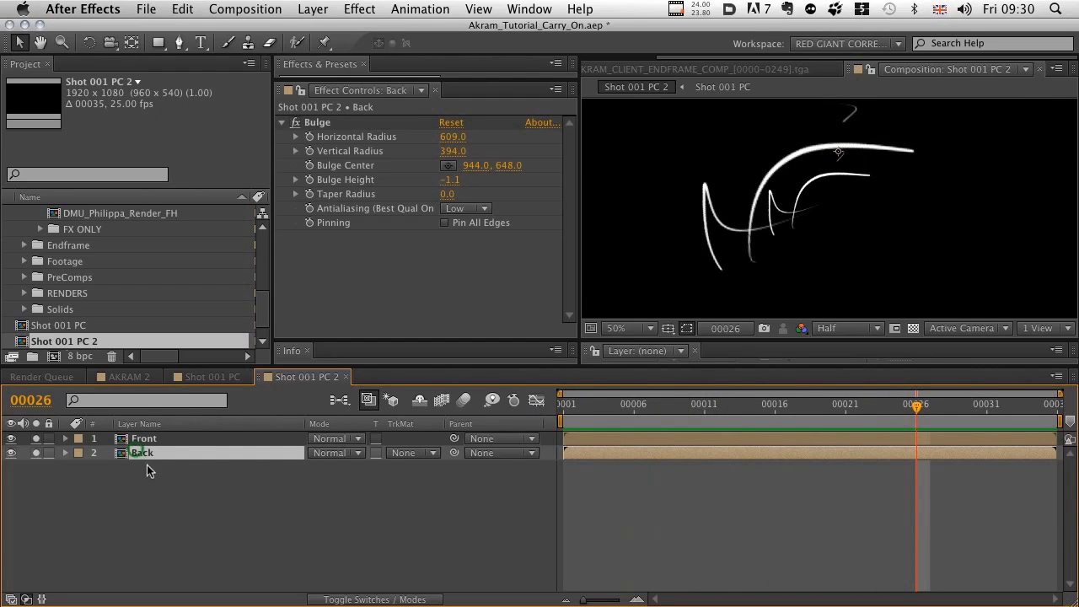
Step: Flip the Back layer horizontally by setting its Scale to -100, 100%, and preview both layers together
key(s)
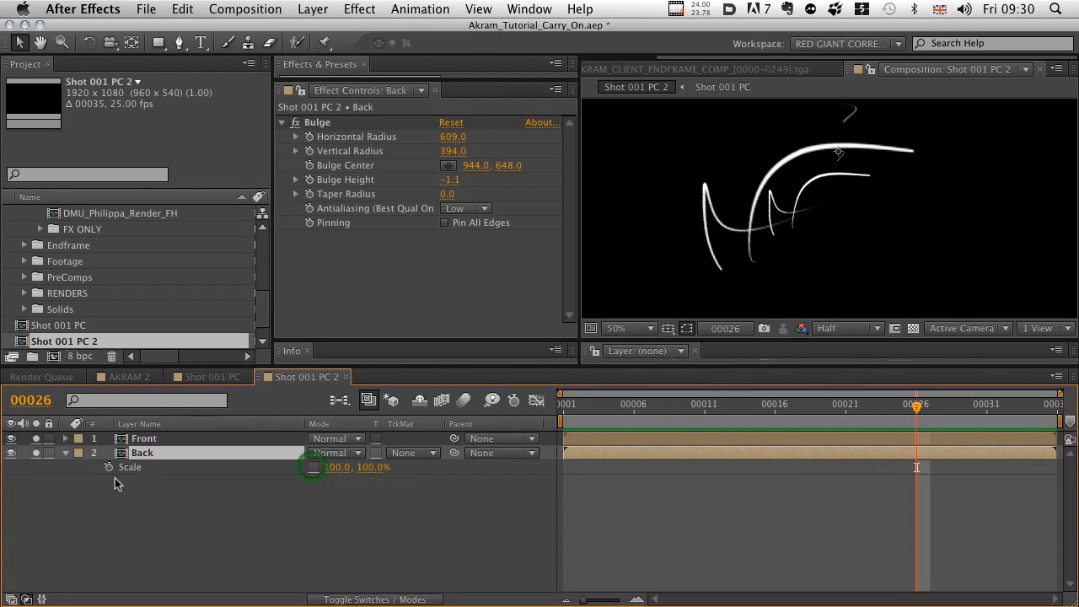
click(335, 468)
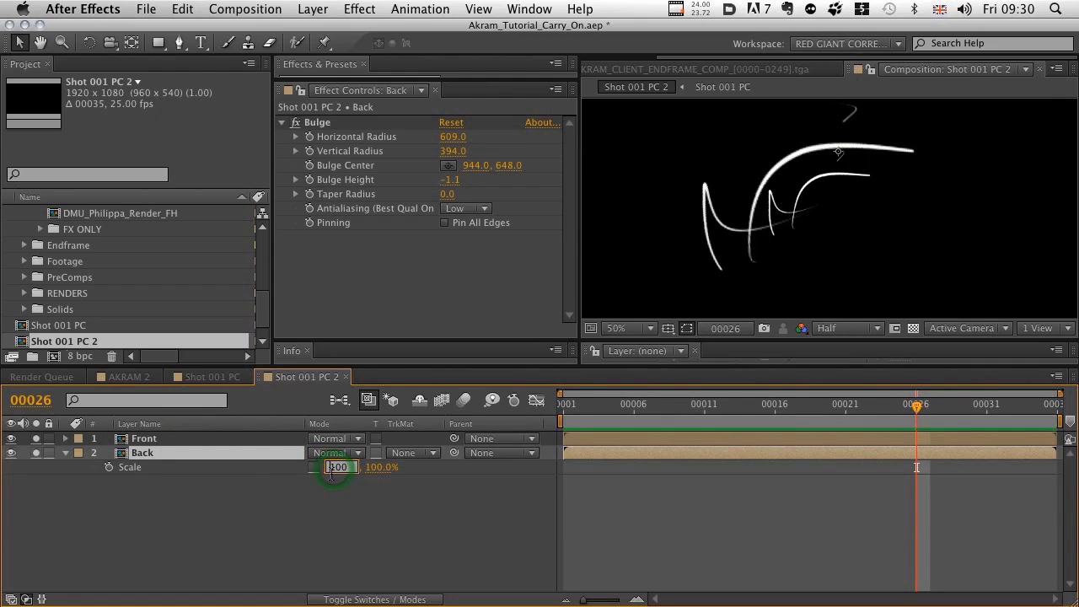
key(Return)
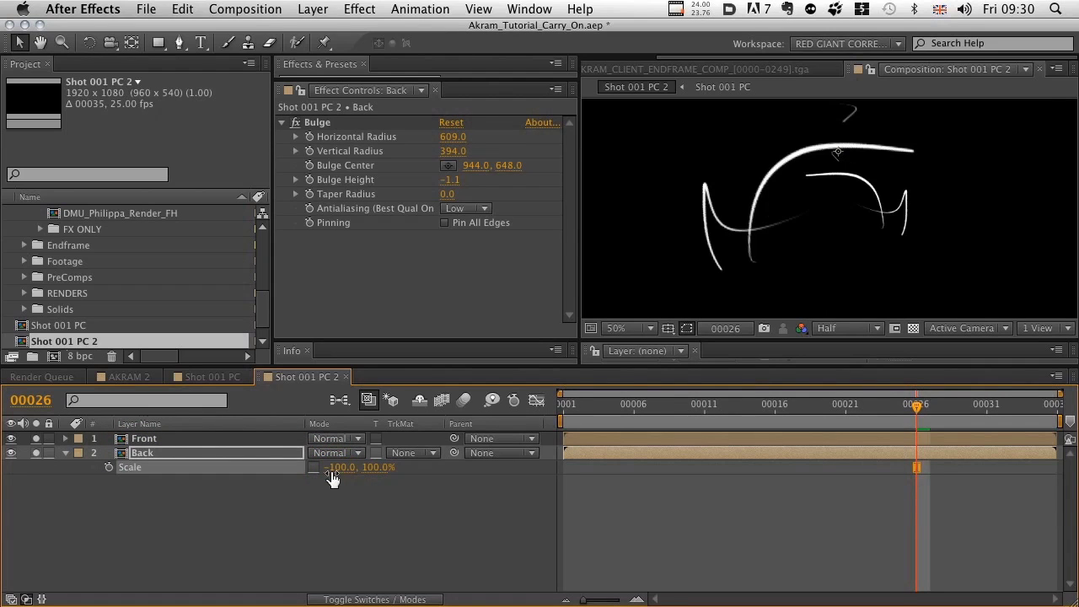
key(KP_0)
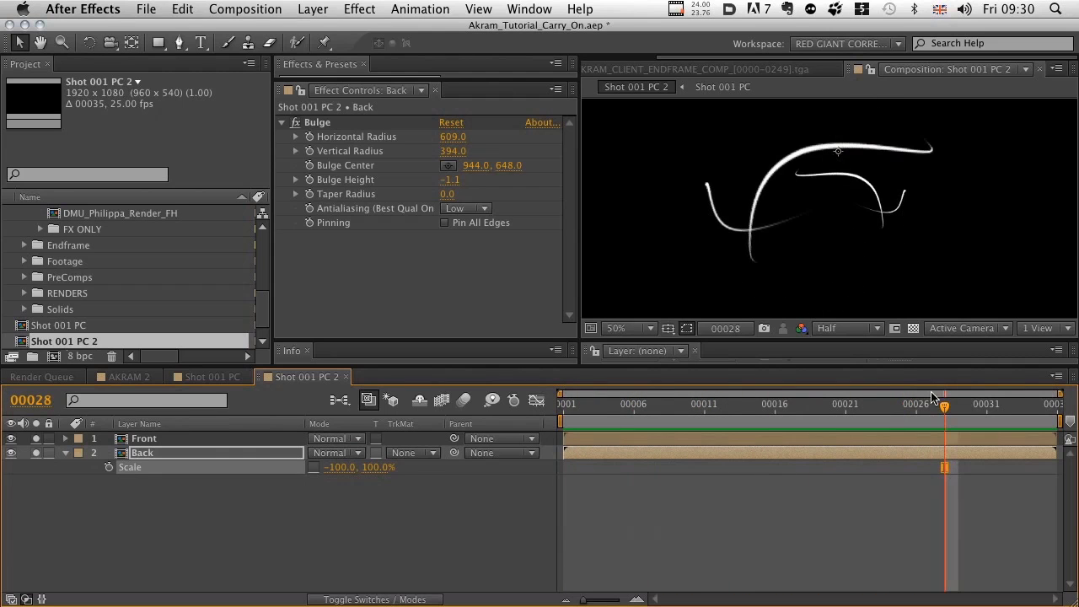
key(comma)
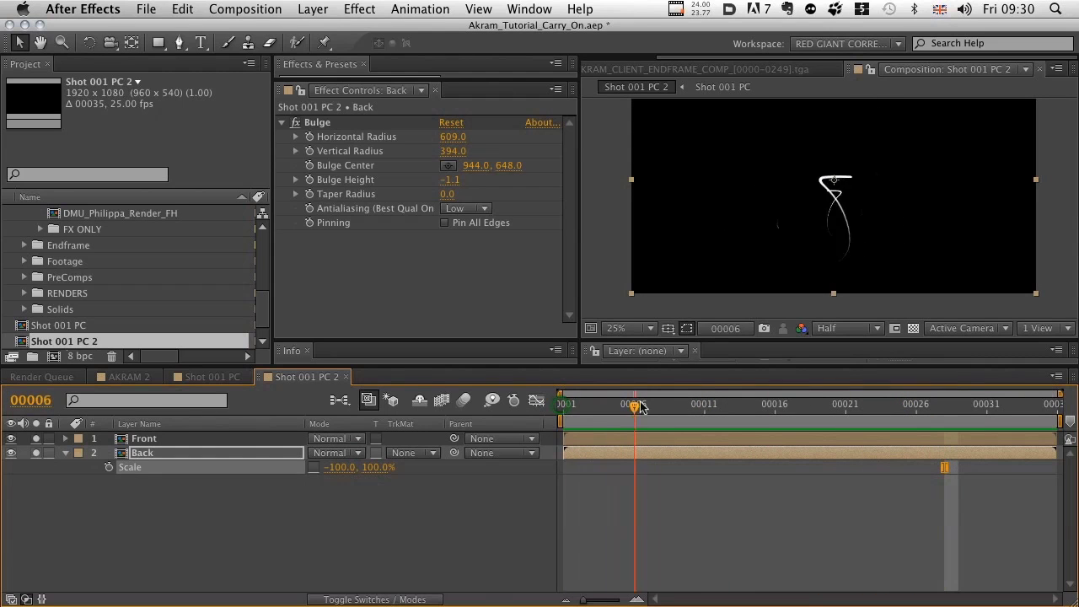
mouse_move(1056, 392)
mouse_down()
mouse_move(691, 405)
mouse_move(1045, 404)
mouse_move(775, 405)
mouse_move(509, 456)
mouse_move(771, 410)
mouse_move(1037, 406)
mouse_move(560, 406)
mouse_move(1042, 404)
mouse_move(699, 413)
mouse_move(564, 437)
mouse_move(736, 405)
mouse_move(1045, 405)
mouse_move(620, 405)
mouse_move(1042, 410)
mouse_move(621, 431)
mouse_move(958, 414)
mouse_move(831, 411)
mouse_up()
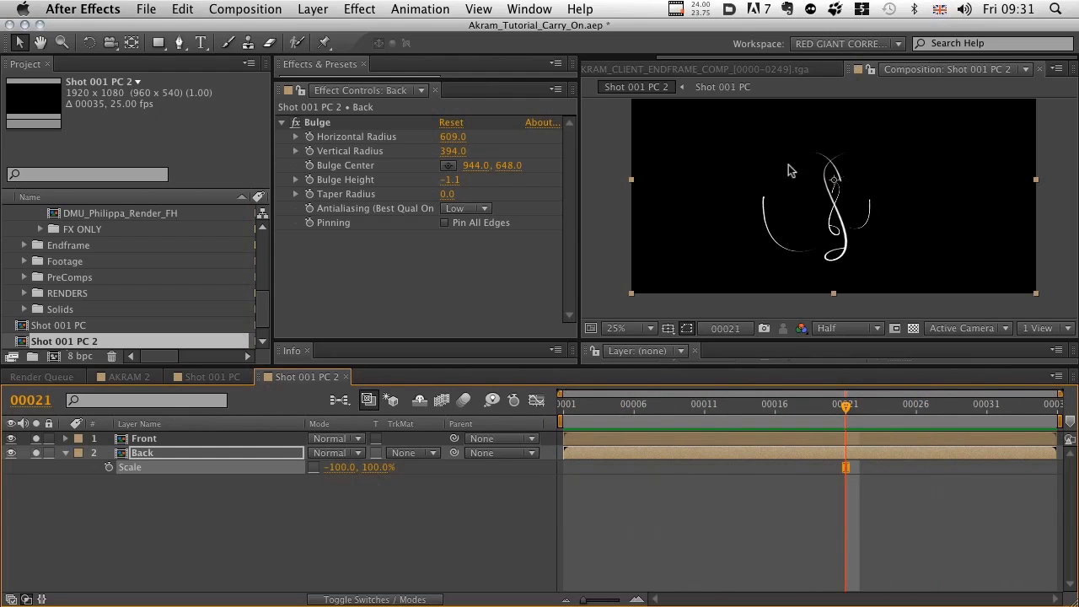
Step: Create a new composition containing Shot 001 PC 2 and scrub through it to judge the extent of the strokes
click(261, 318)
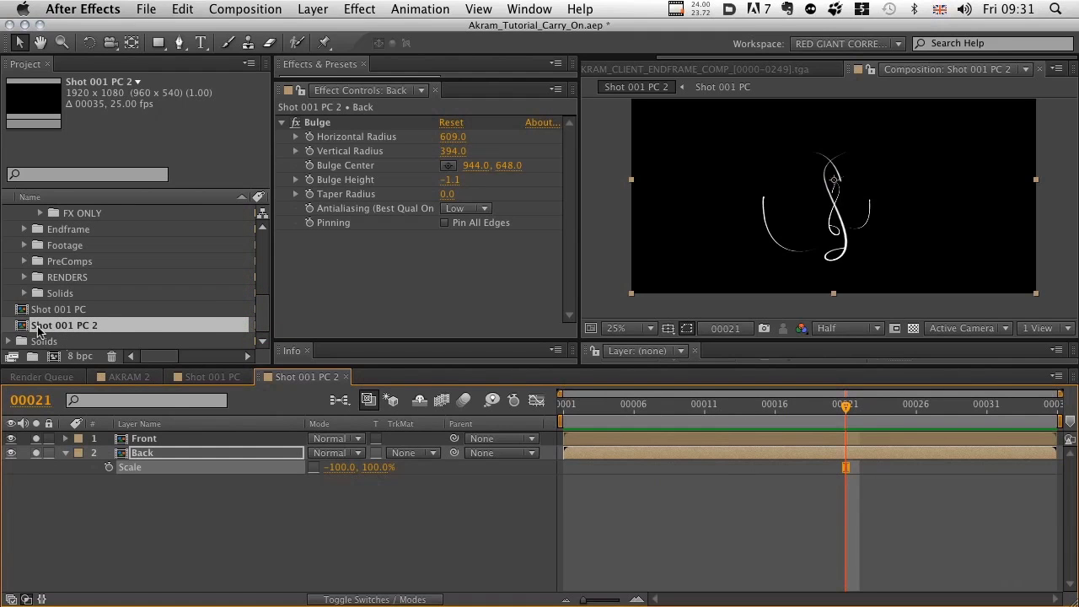
drag(37, 327, 53, 355)
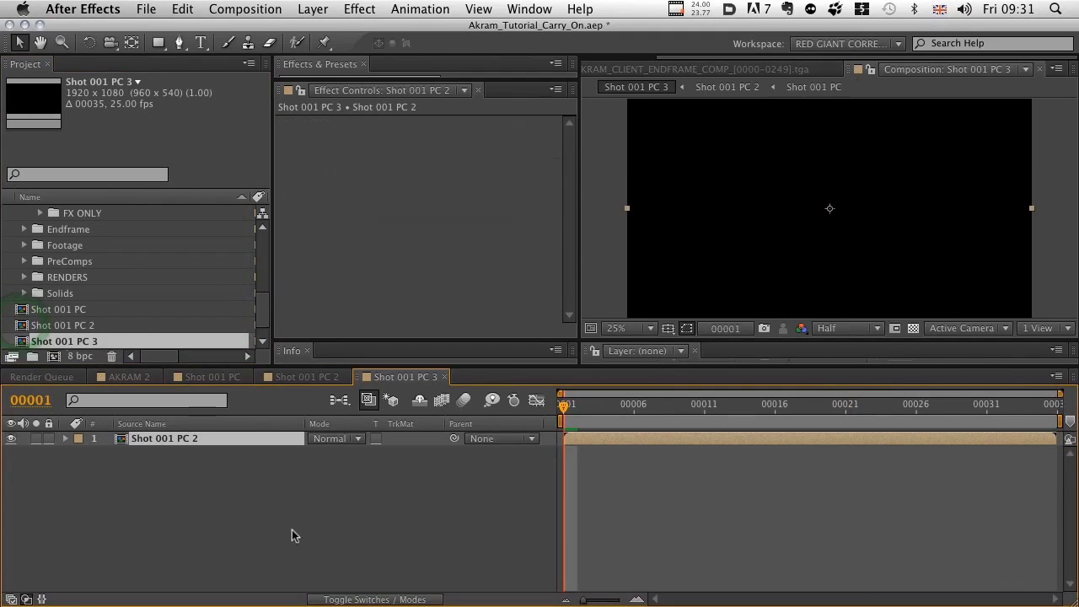
mouse_move(563, 406)
mouse_down()
mouse_move(874, 390)
mouse_move(812, 398)
mouse_move(821, 398)
mouse_up()
key(space)
drag(840, 265, 835, 244)
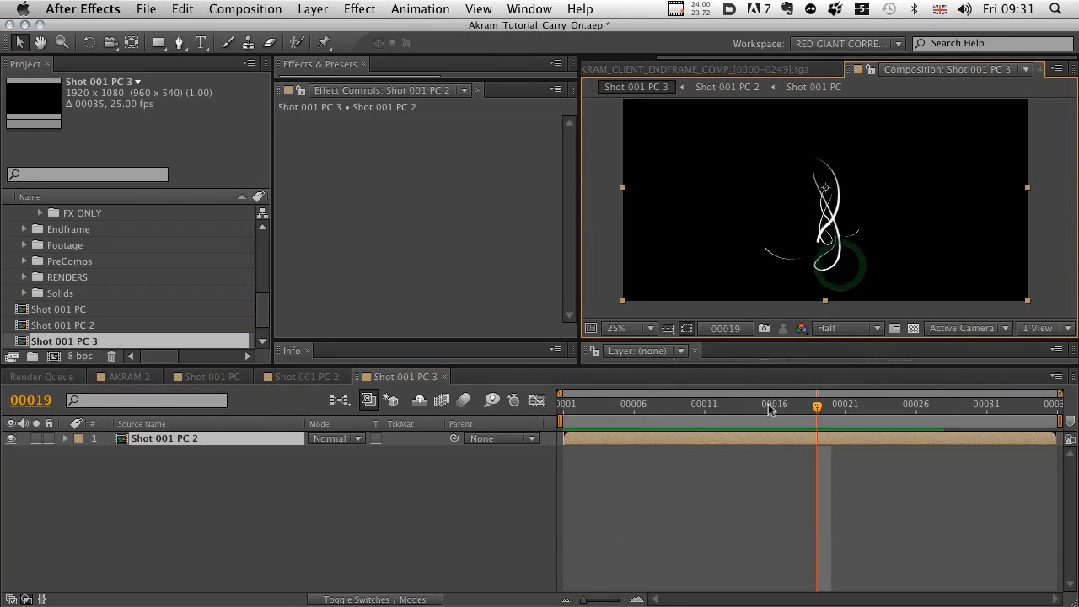
mouse_move(768, 404)
mouse_down()
mouse_move(597, 405)
mouse_move(775, 406)
mouse_up()
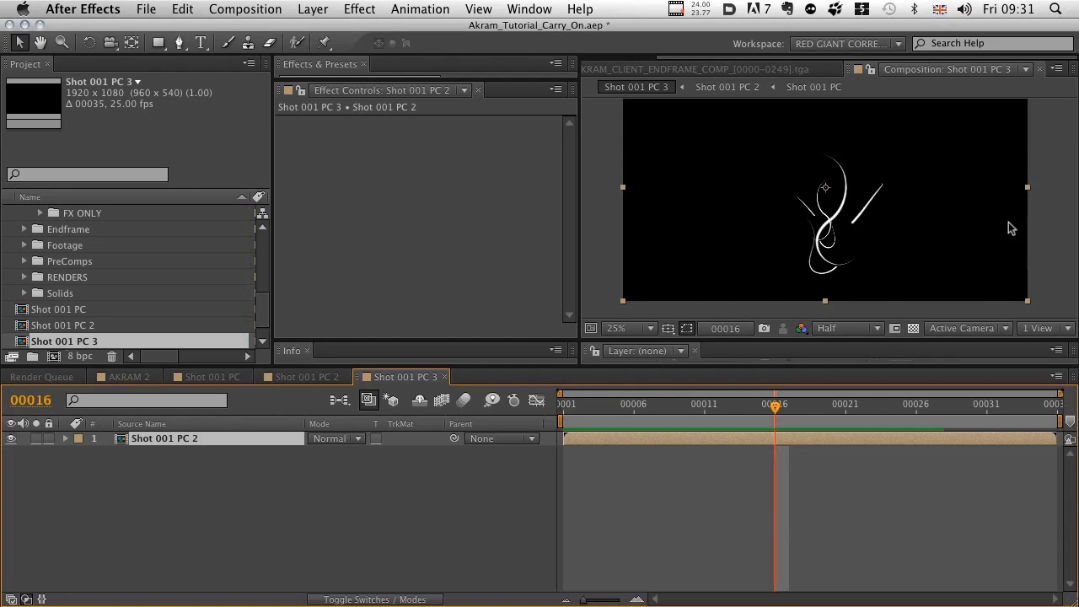
drag(777, 411, 705, 413)
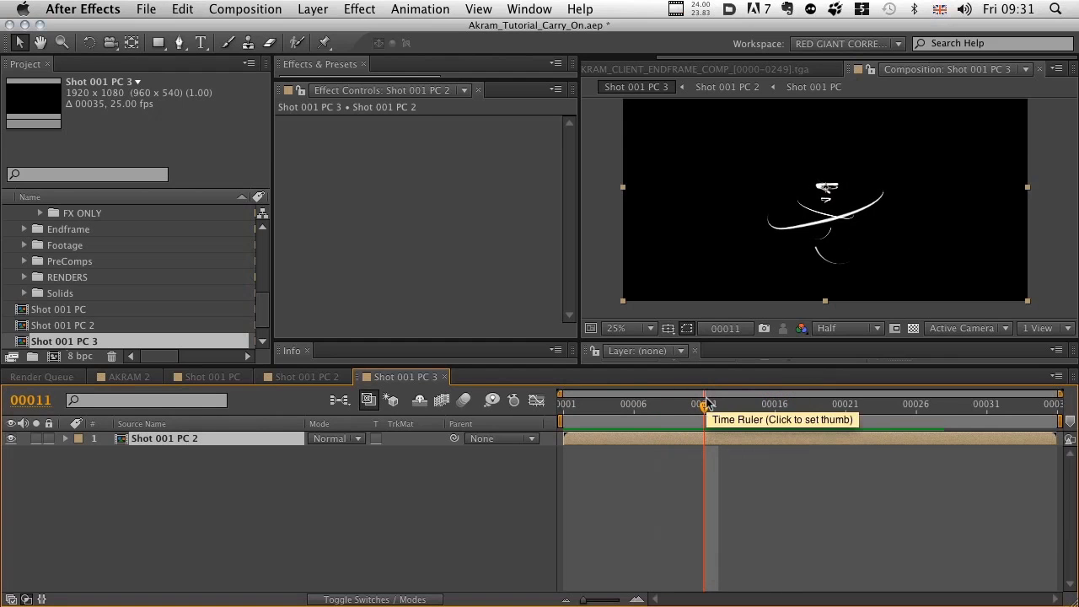
Step: Show the rulers and place vertical guides just outside the strokes' left and right extents around frames 12 and 13
key(super+r)
mouse_move(710, 406)
mouse_down()
mouse_move(573, 407)
mouse_move(742, 406)
mouse_move(722, 418)
mouse_up()
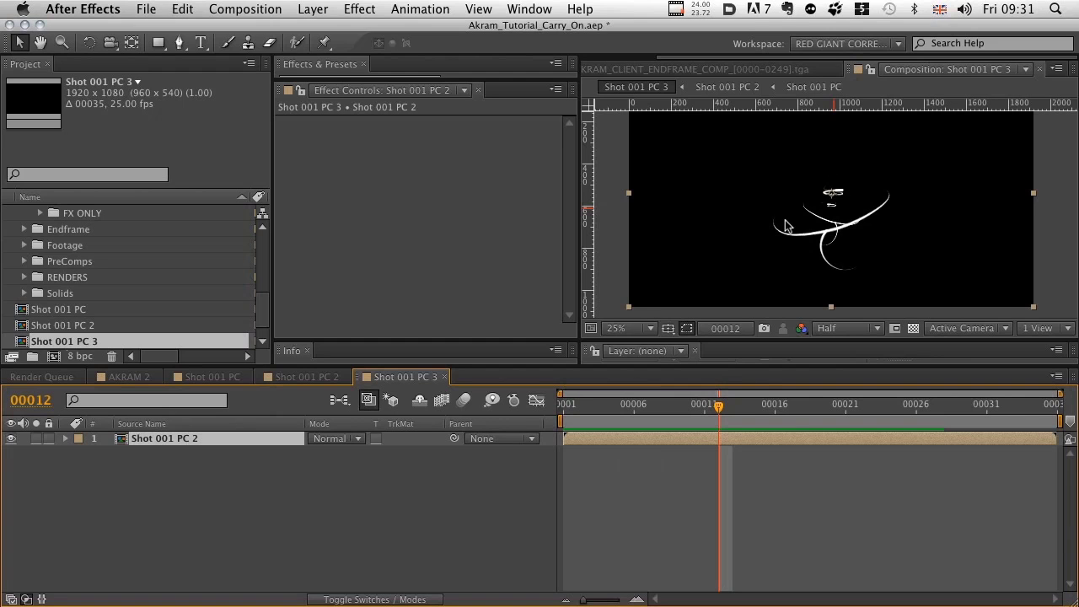
drag(587, 239, 771, 238)
mouse_move(722, 400)
mouse_down()
mouse_move(872, 402)
mouse_move(568, 438)
mouse_move(733, 413)
mouse_up()
drag(587, 255, 893, 232)
Step: Place horizontal guides just above and below the strokes at frame 16
drag(732, 405, 777, 407)
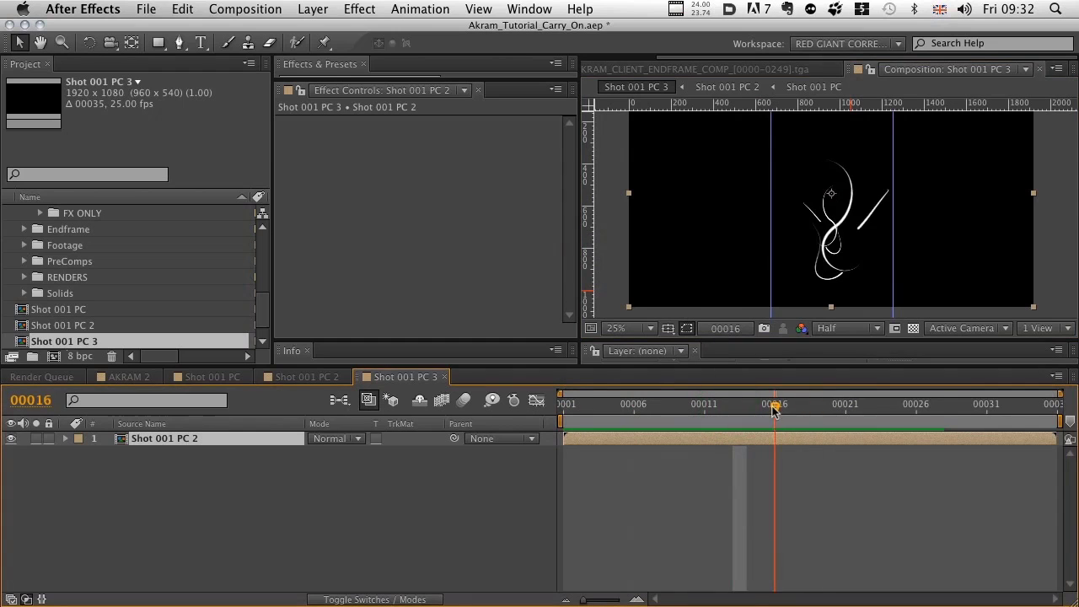
drag(833, 103, 834, 157)
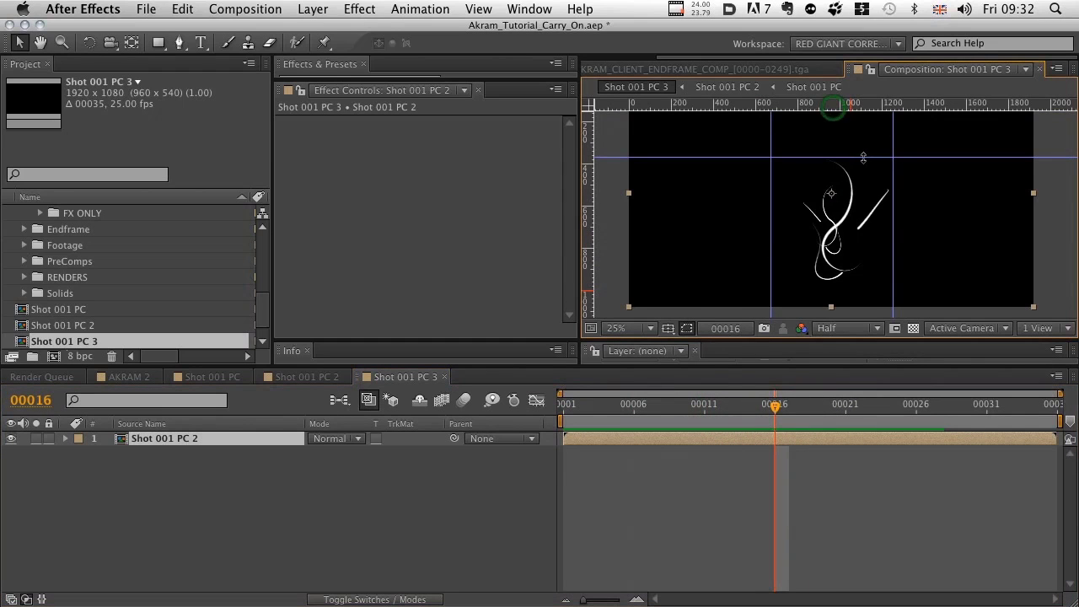
mouse_move(776, 405)
mouse_down()
mouse_move(616, 436)
mouse_move(755, 405)
mouse_move(606, 428)
mouse_move(863, 416)
mouse_move(747, 421)
mouse_move(777, 426)
mouse_up()
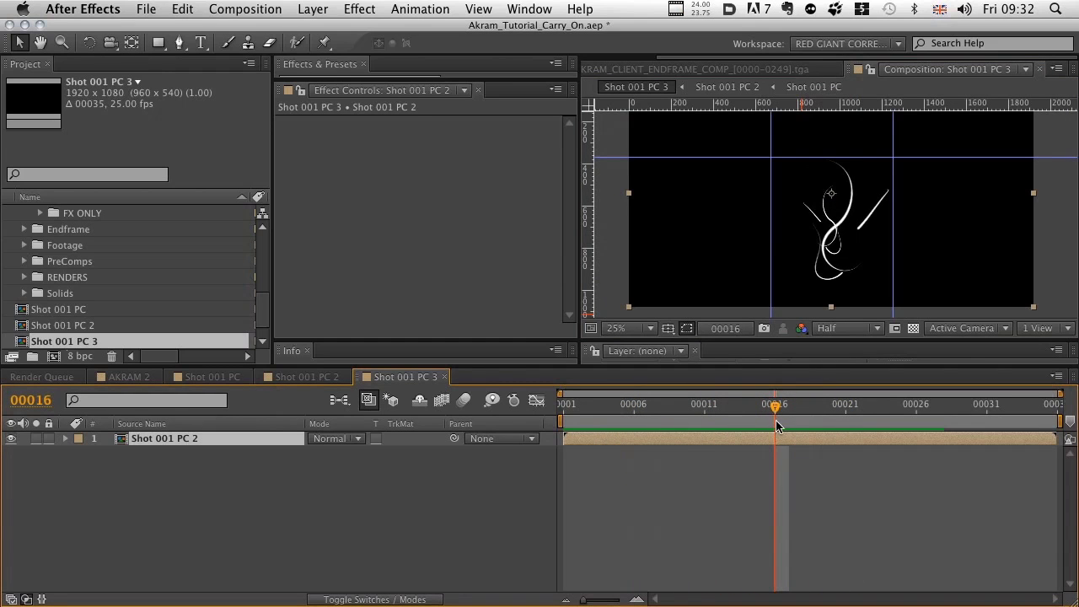
drag(821, 103, 880, 283)
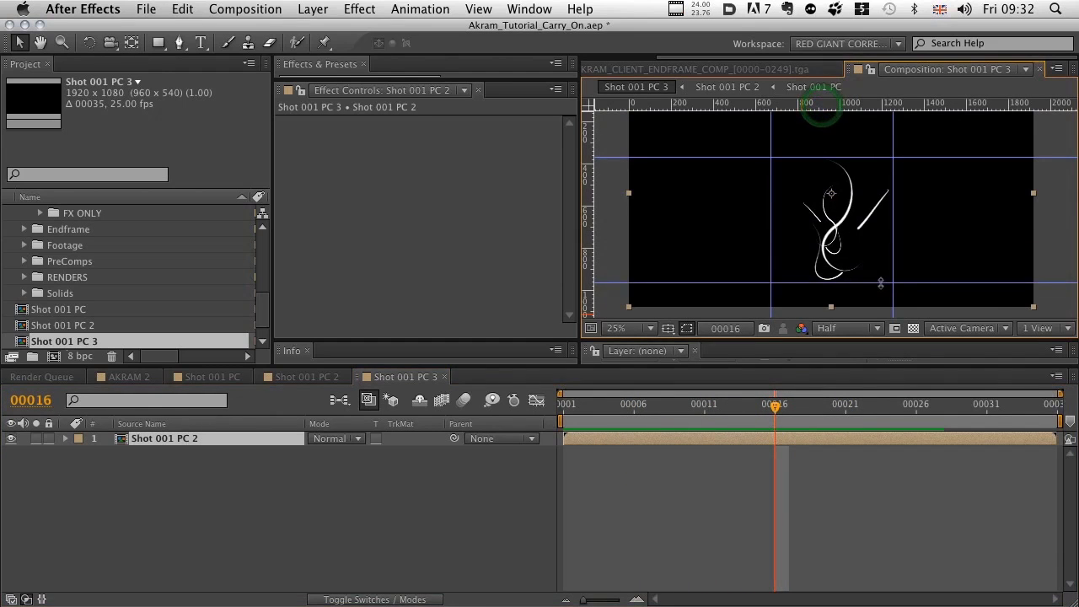
Step: Scrub the strokes against the guides and nudge the left vertical guide slightly outward, ending at frame 16
click(769, 408)
key(space)
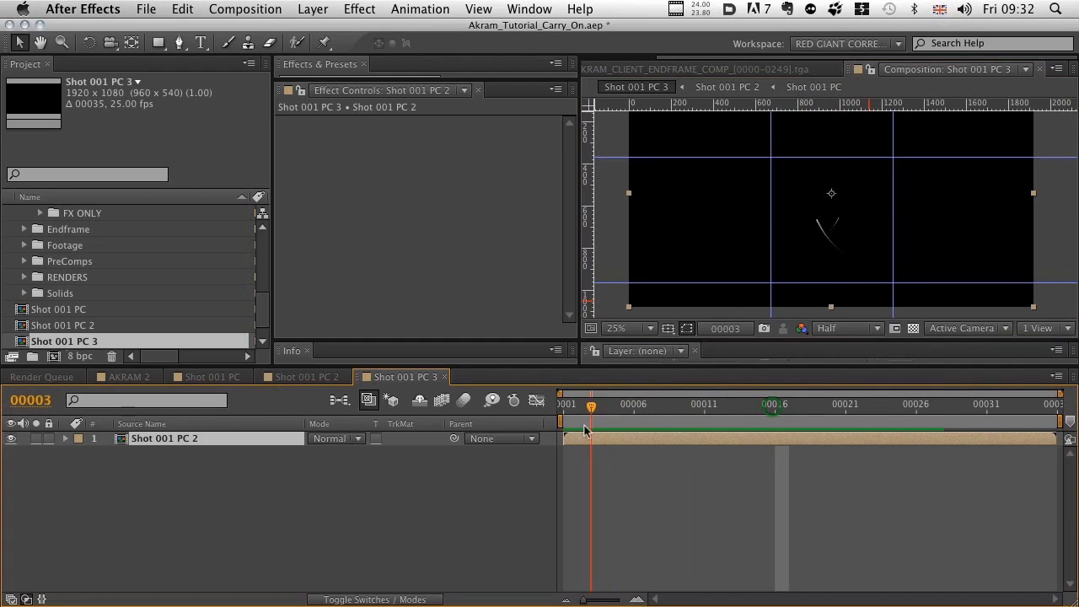
click(772, 405)
drag(771, 264, 768, 265)
mouse_move(676, 405)
mouse_down()
mouse_move(578, 423)
mouse_move(775, 405)
mouse_up()
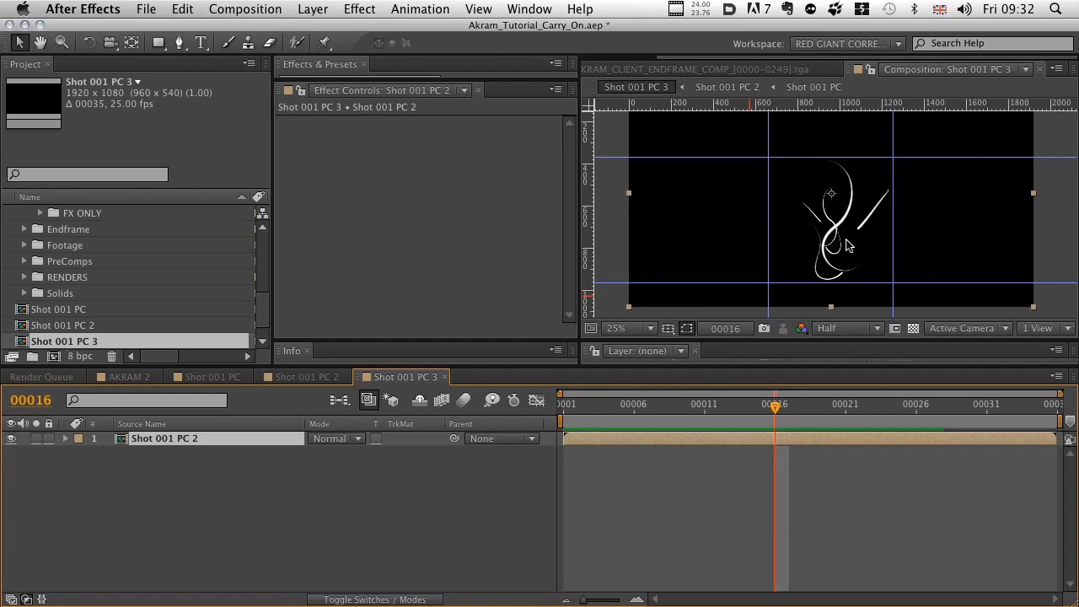
Step: Try to crop the composition to a region of interest drawn along the guides, and scrub through the cropped strokes
click(895, 329)
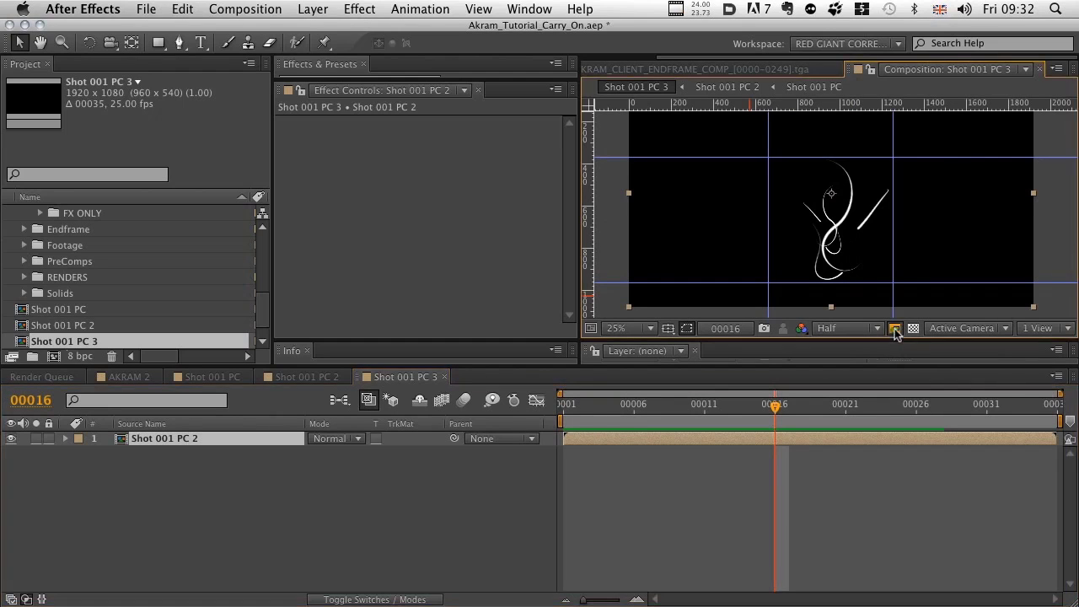
drag(767, 156, 895, 283)
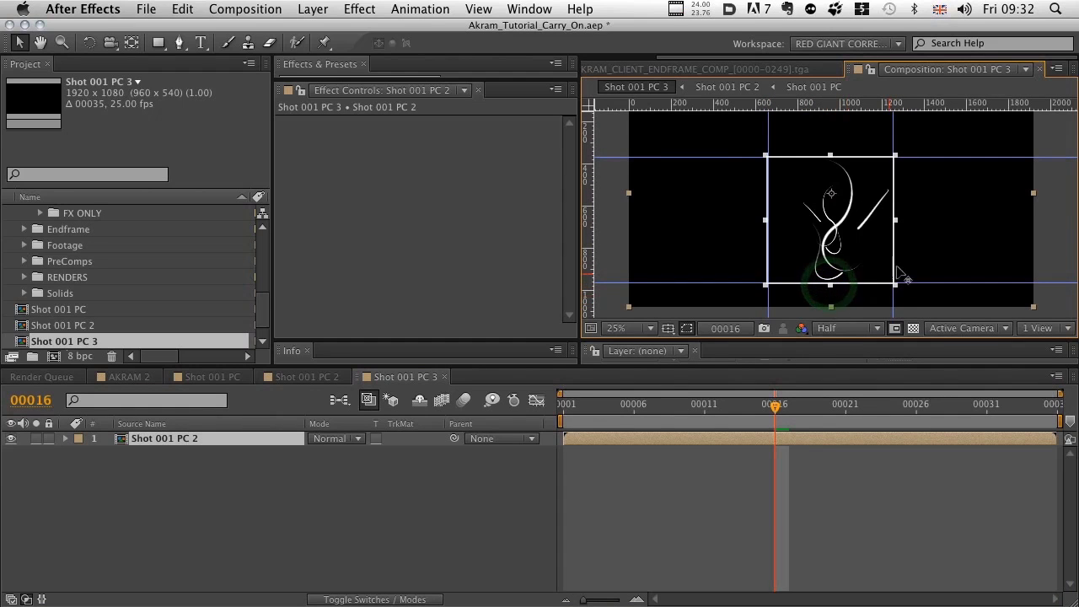
click(252, 8)
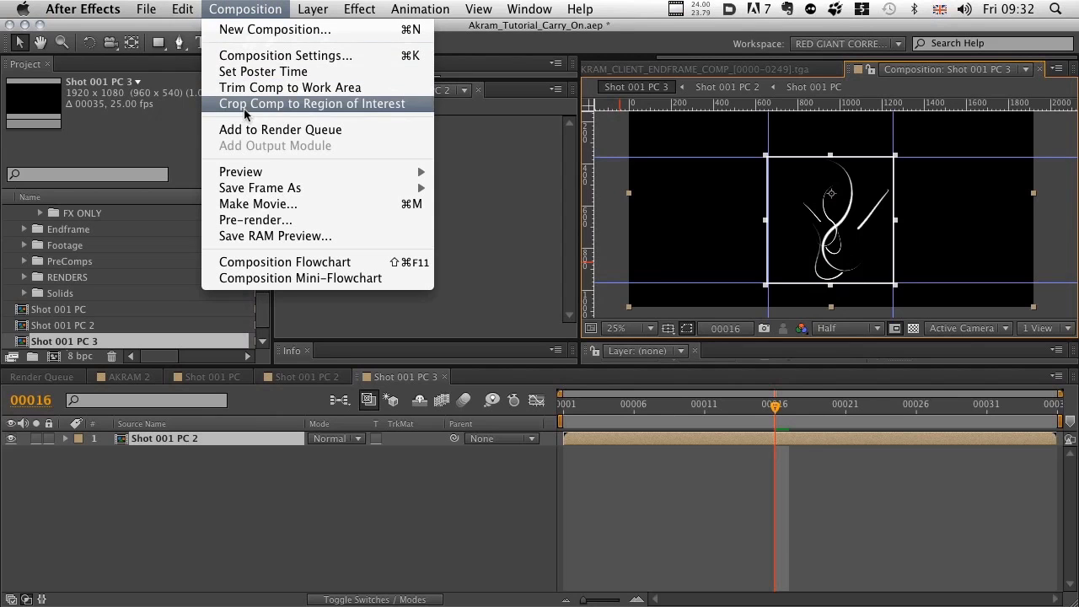
click(333, 105)
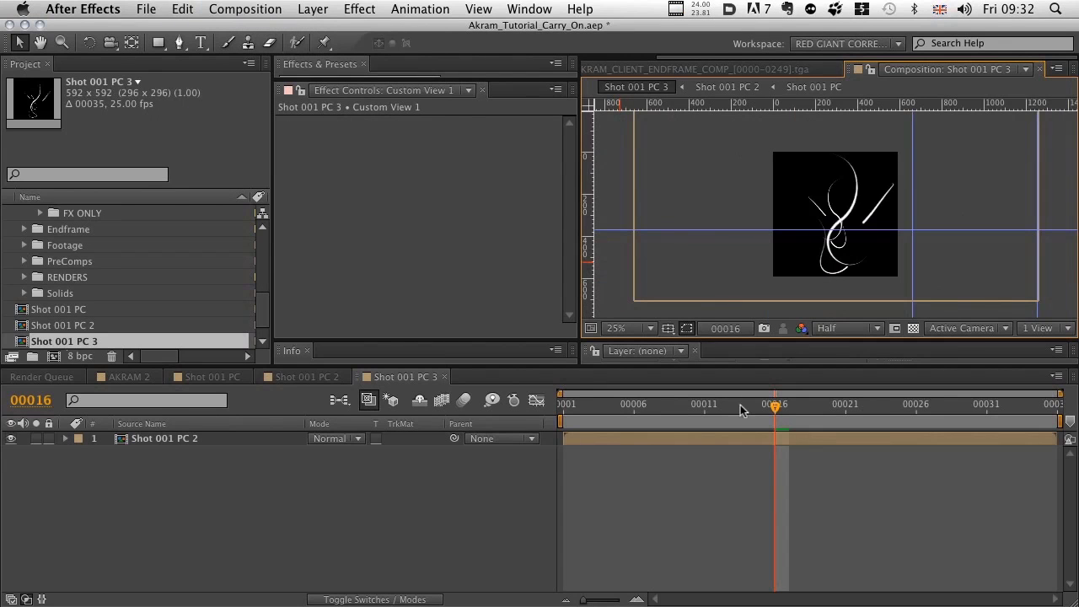
drag(569, 405, 888, 408)
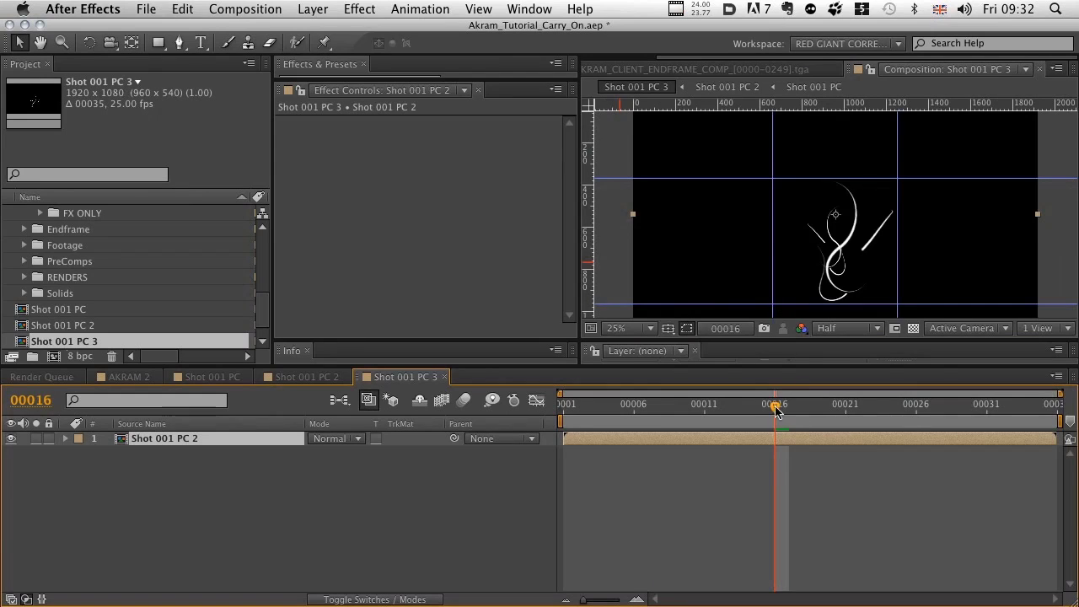
Step: Move the left vertical guide further outward to clear the strokes around frame 26, checking through to frame 34
key(space)
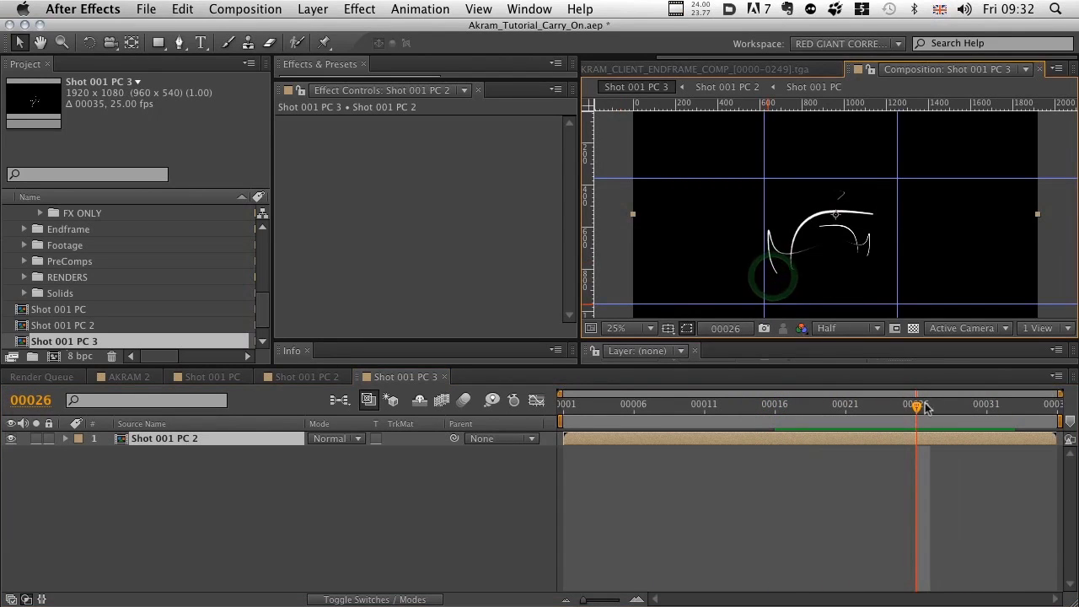
mouse_move(918, 408)
mouse_down()
mouse_move(842, 412)
mouse_move(910, 403)
mouse_up()
key(End)
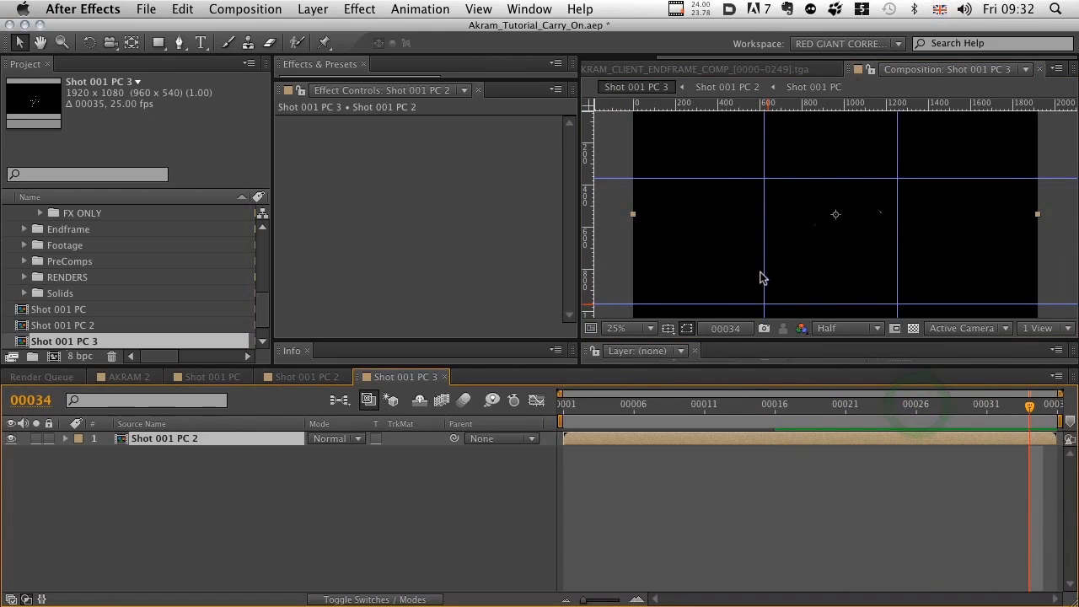
Step: Crop the composition to a region of interest drawn along the adjusted guides and scrub to check that the strokes fit
click(895, 328)
drag(762, 179, 898, 306)
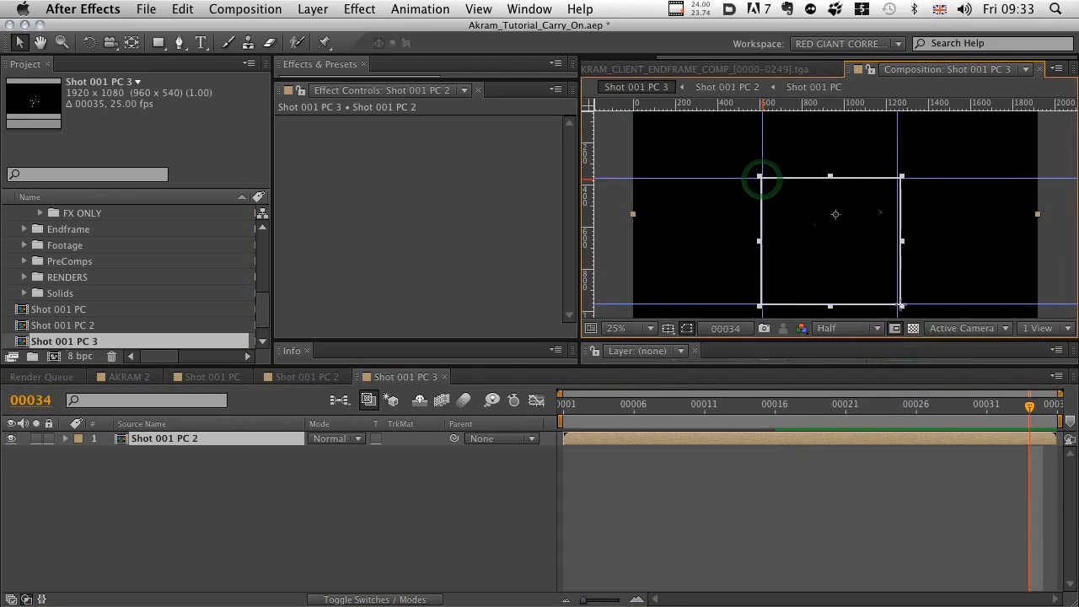
click(250, 9)
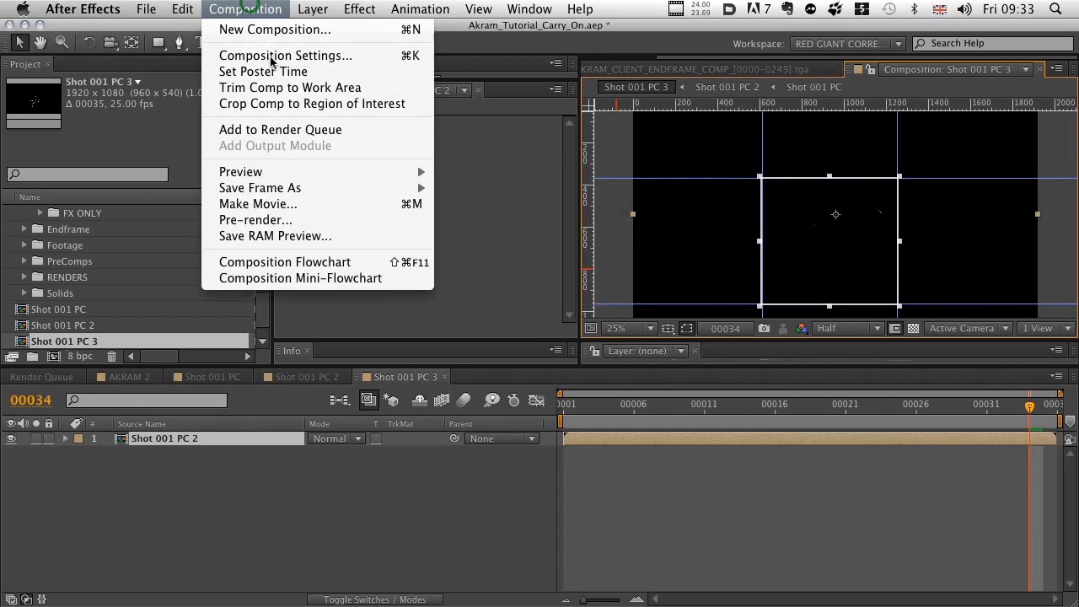
click(282, 104)
drag(570, 406, 996, 406)
drag(817, 410, 540, 414)
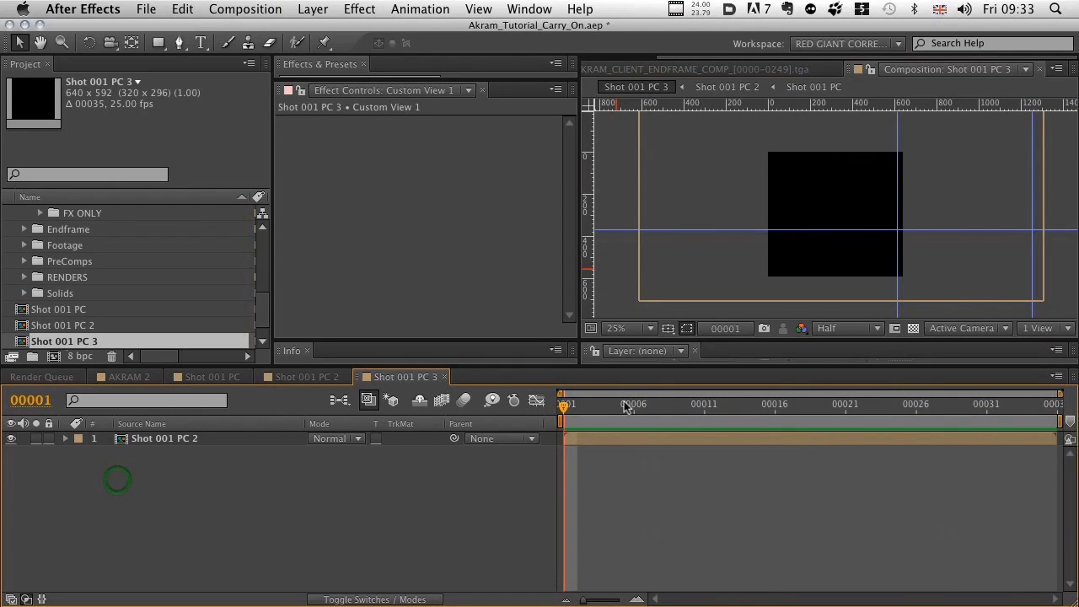
mouse_move(574, 407)
mouse_down()
mouse_move(944, 410)
mouse_move(831, 410)
mouse_move(828, 423)
mouse_up()
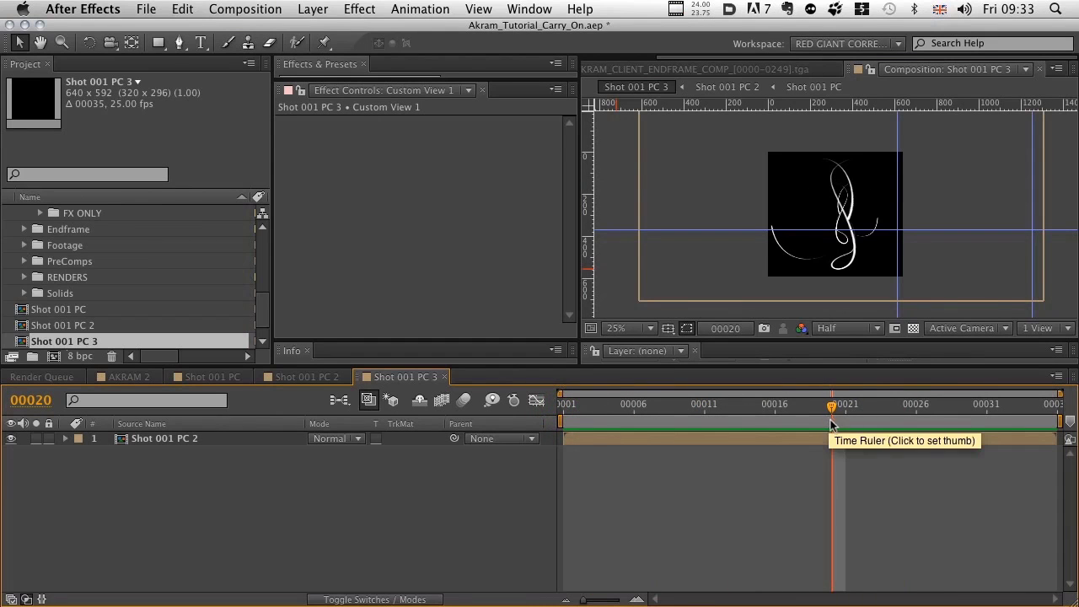
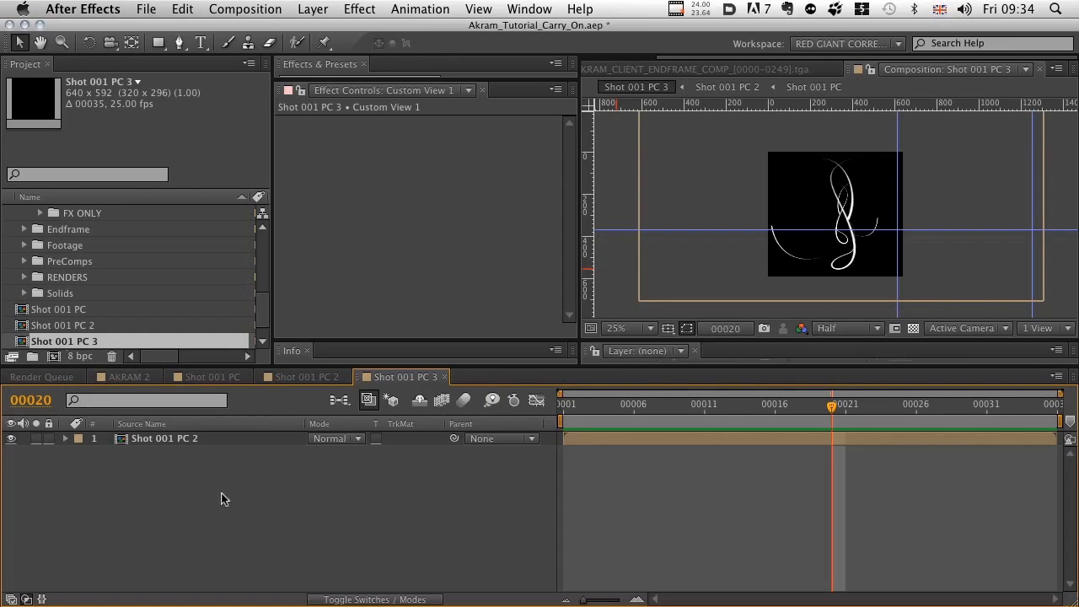
Step: Set the project's colour depth to 32 bits per channel
alt+click(76, 356)
alt+click(76, 357)
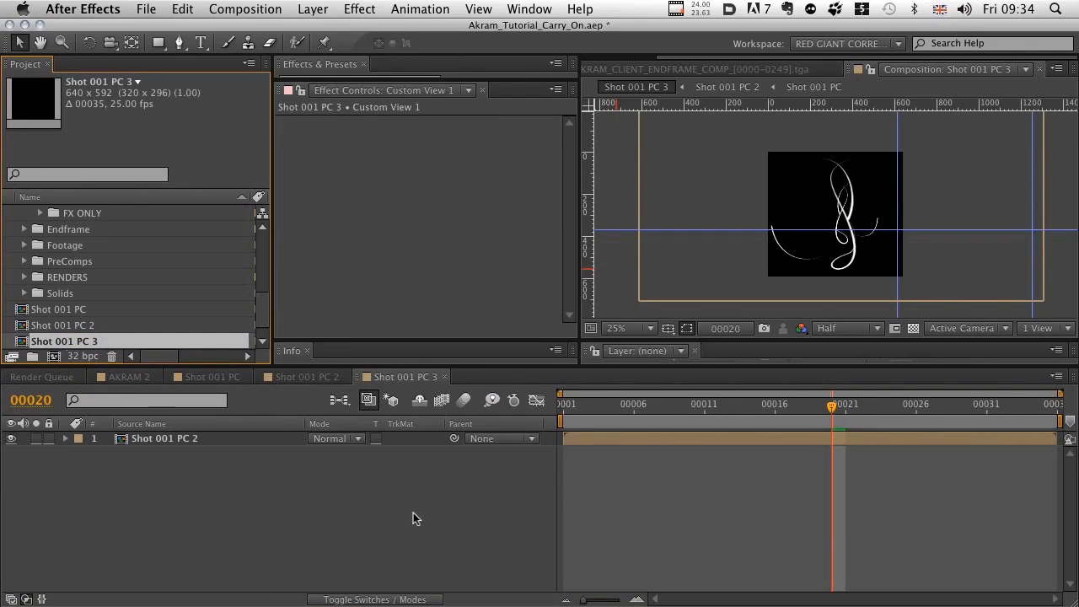
Step: Start a new solid in the cropped composition and open its colour for editing
right_click(169, 521)
mouse_move(202, 518)
mouse_move(220, 471)
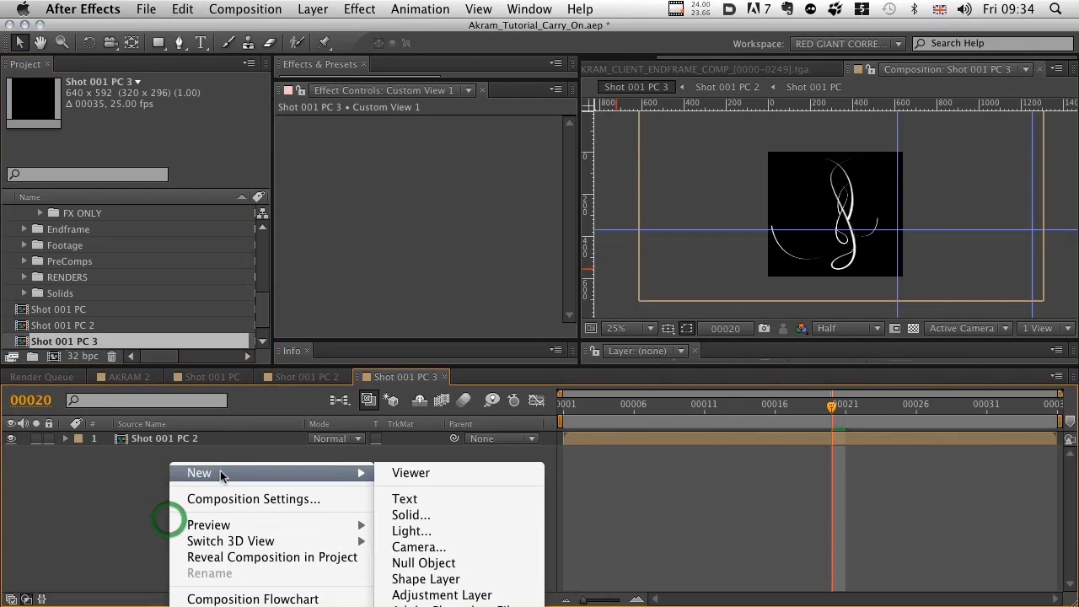
click(430, 511)
click(308, 431)
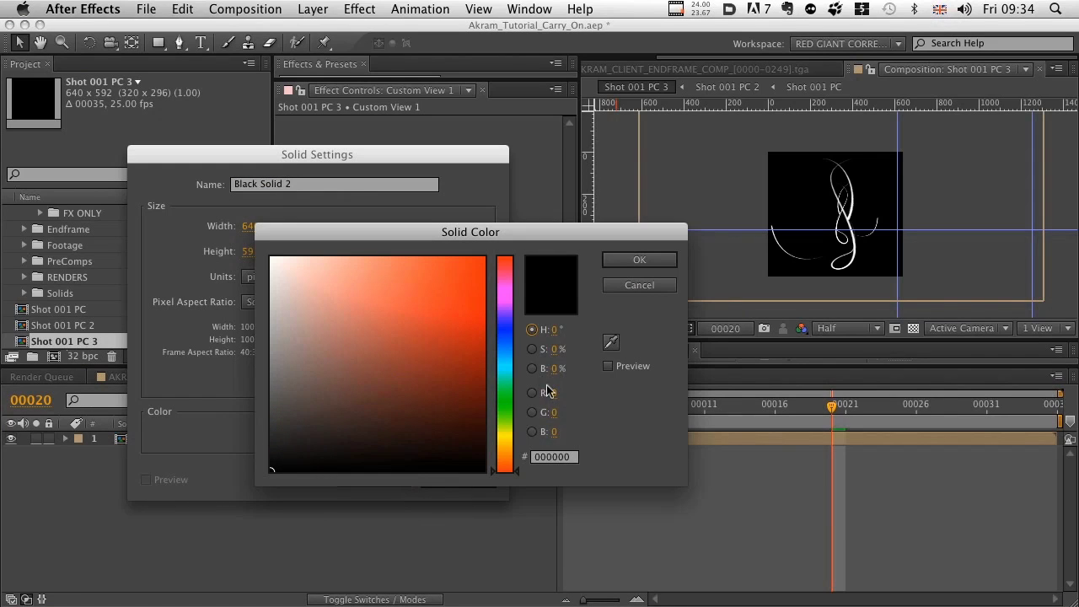
Step: Try pushing the solid colour's red value beyond the normal maximum of 1
drag(557, 393, 936, 334)
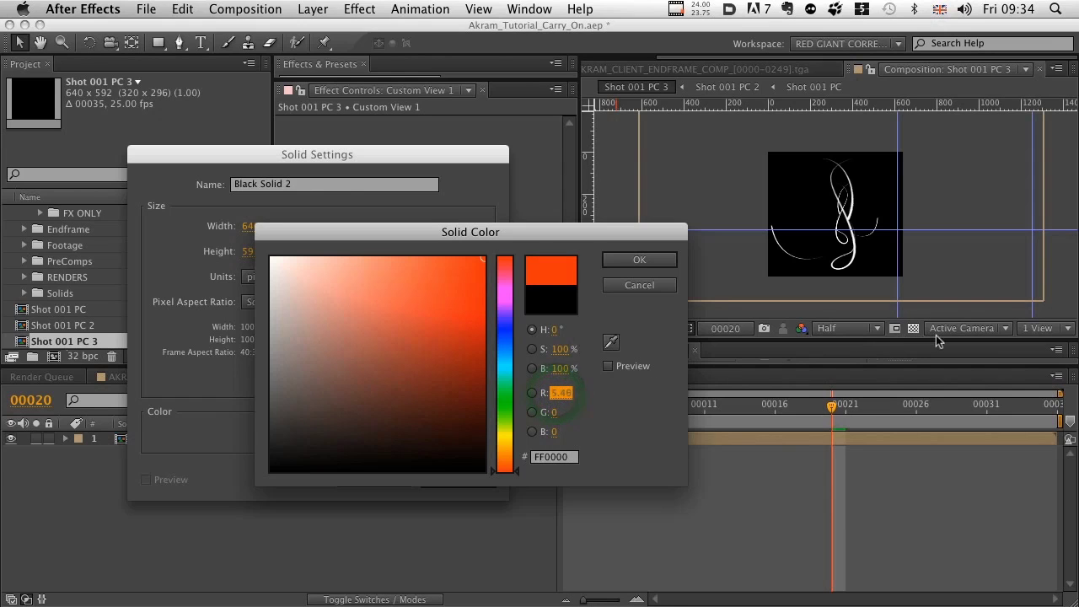
drag(561, 402, 519, 412)
drag(444, 437, 393, 452)
Step: Set the solid colour's red, green and blue values all to 1
click(562, 394)
text(1)
click(554, 412)
text(1)
key(Tab)
text(1)
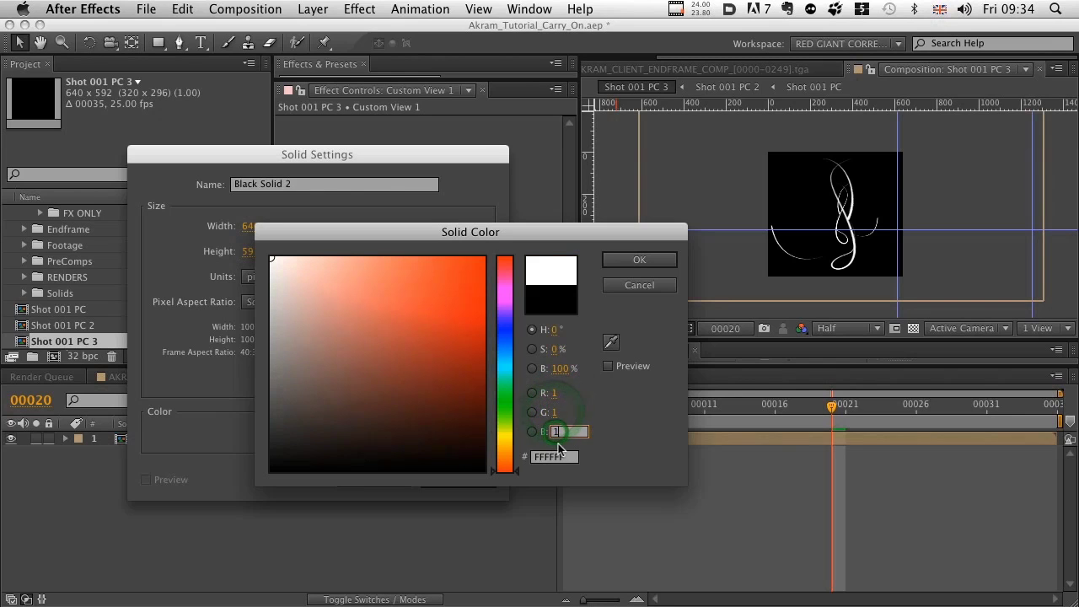
click(632, 436)
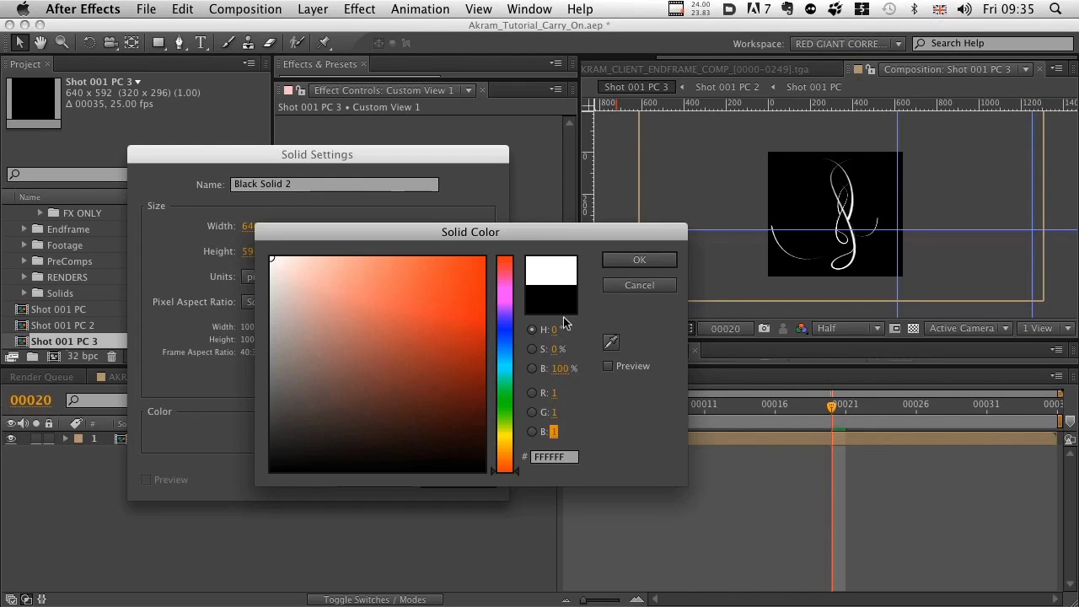
Step: Raise the solid colour's red value to about 2 and create the solid at 640 x 592 px
click(554, 393)
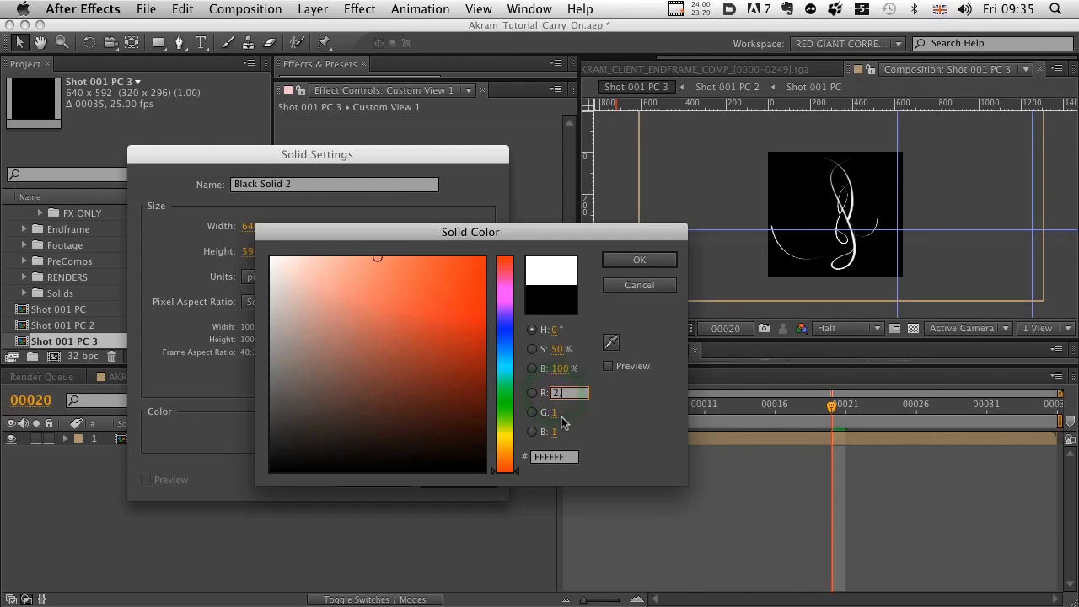
key(Return)
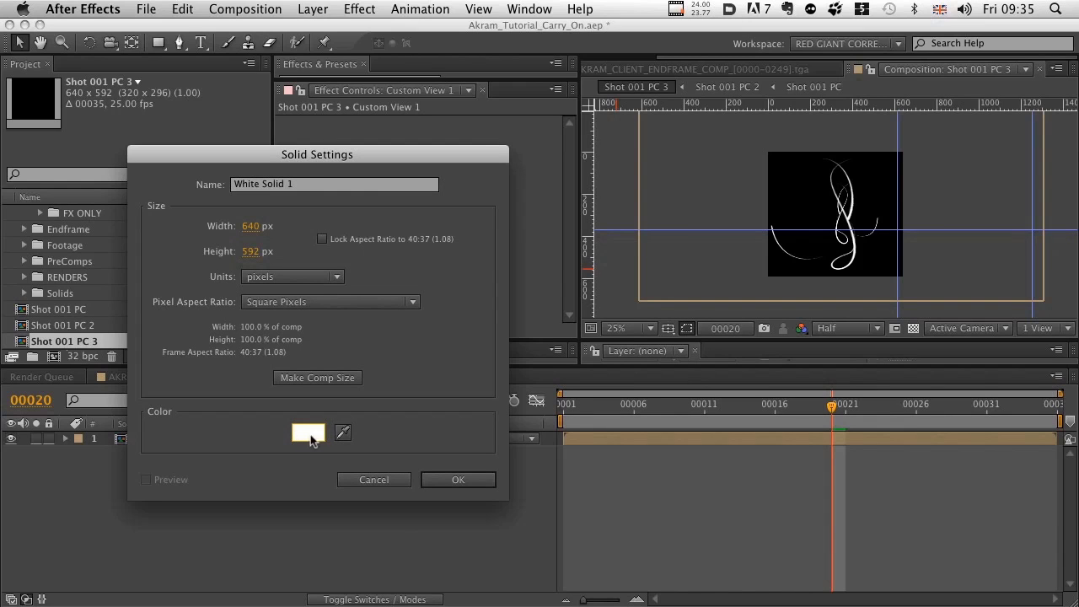
click(459, 480)
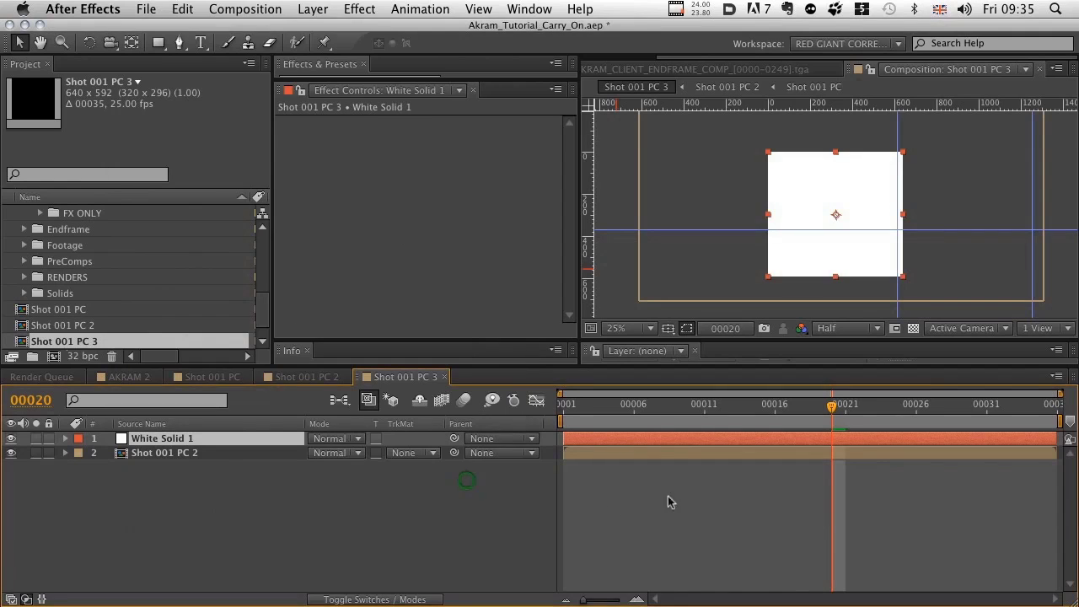
Step: Place the Shot 001 PC 2 layer above the white solid and rename the solid Overbrights
click(163, 456)
drag(164, 456, 164, 437)
key(Return)
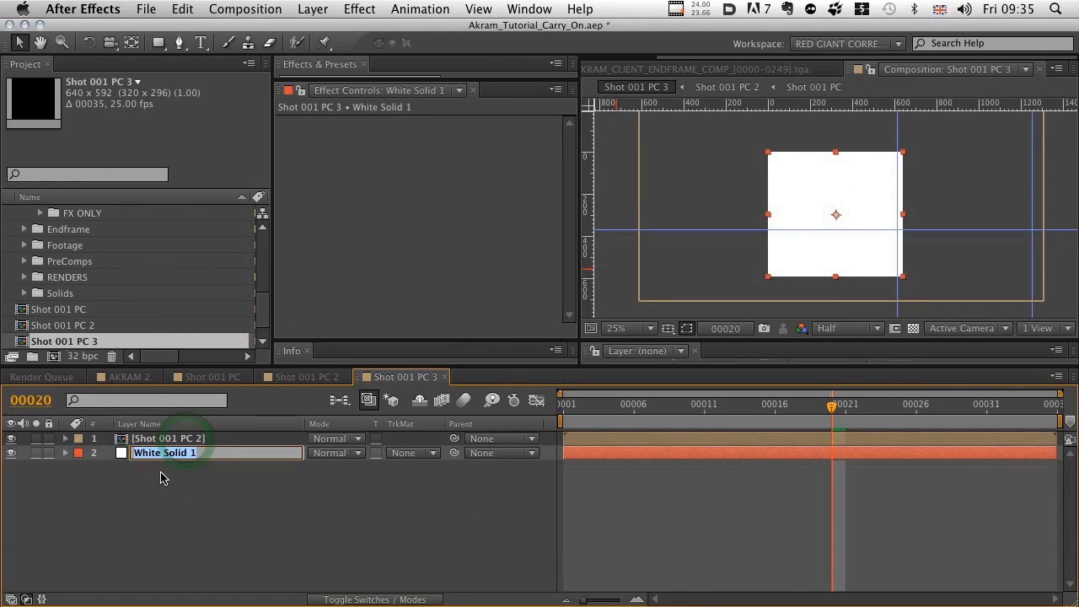
text(Overbrig)
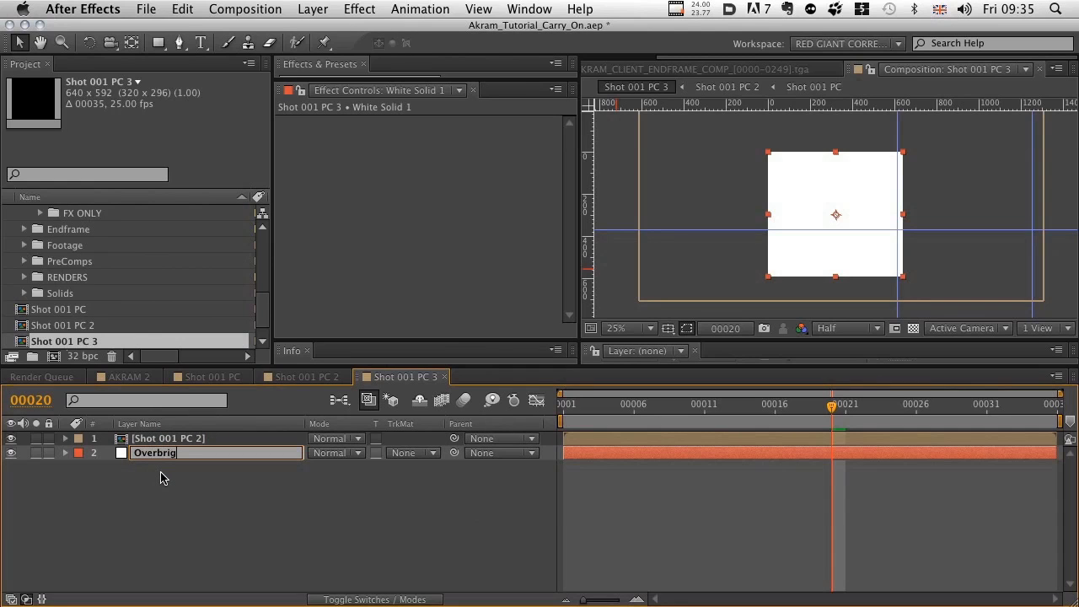
text(hts)
key(Return)
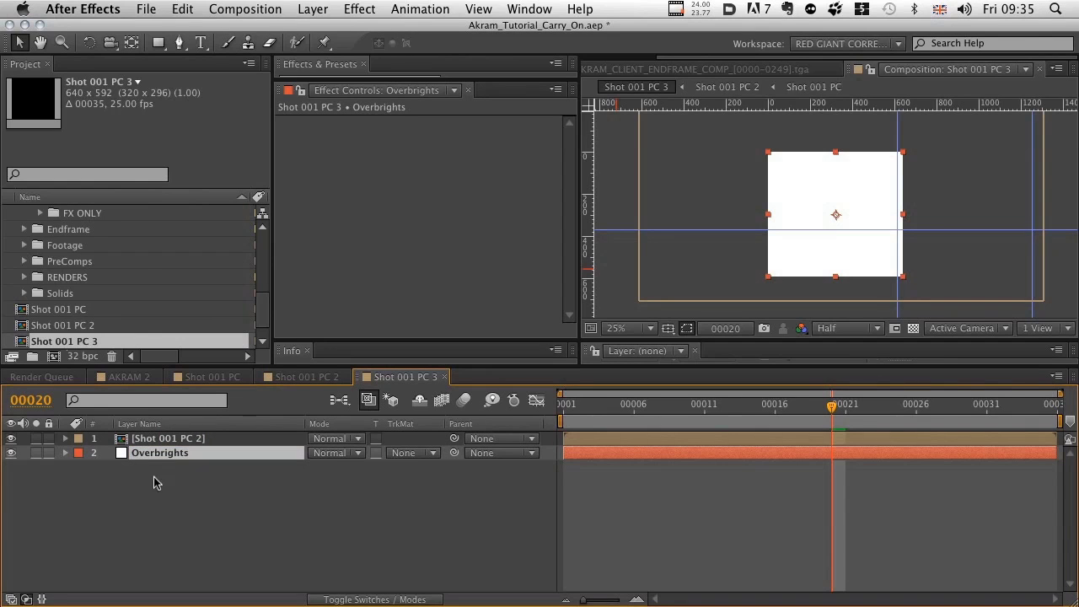
Step: Apply Shot 001 PC 2 as a luma matte to the Overbrights solid and view the strokes at 50%
click(413, 453)
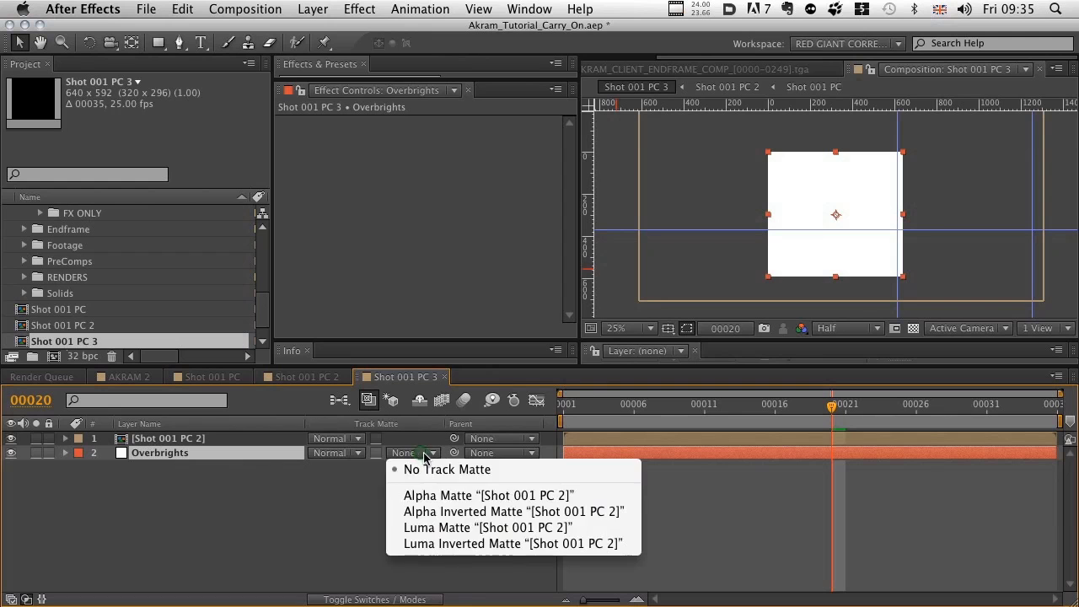
click(451, 527)
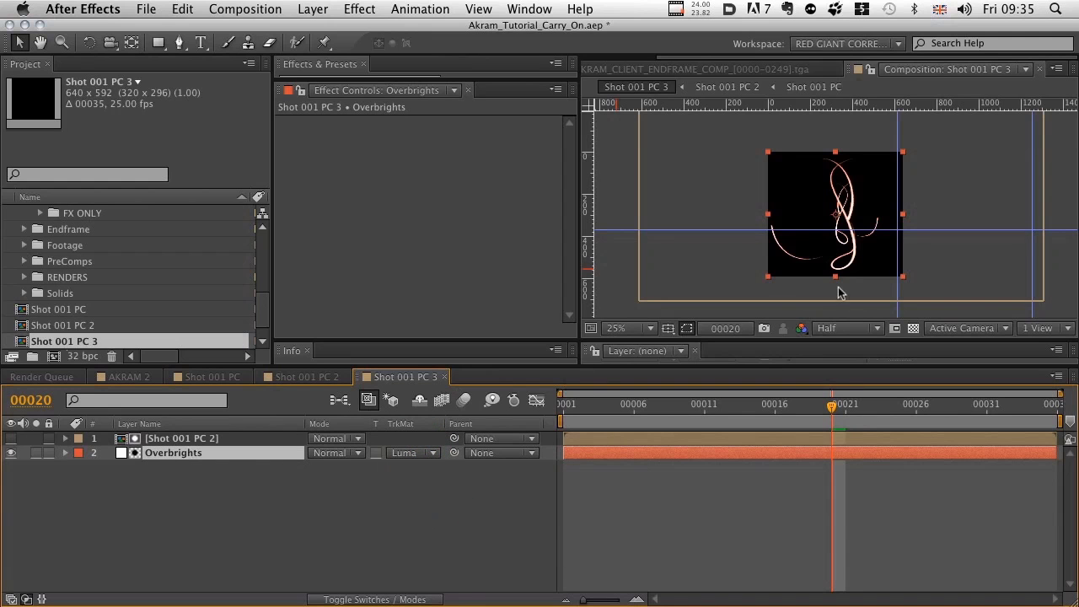
key(period)
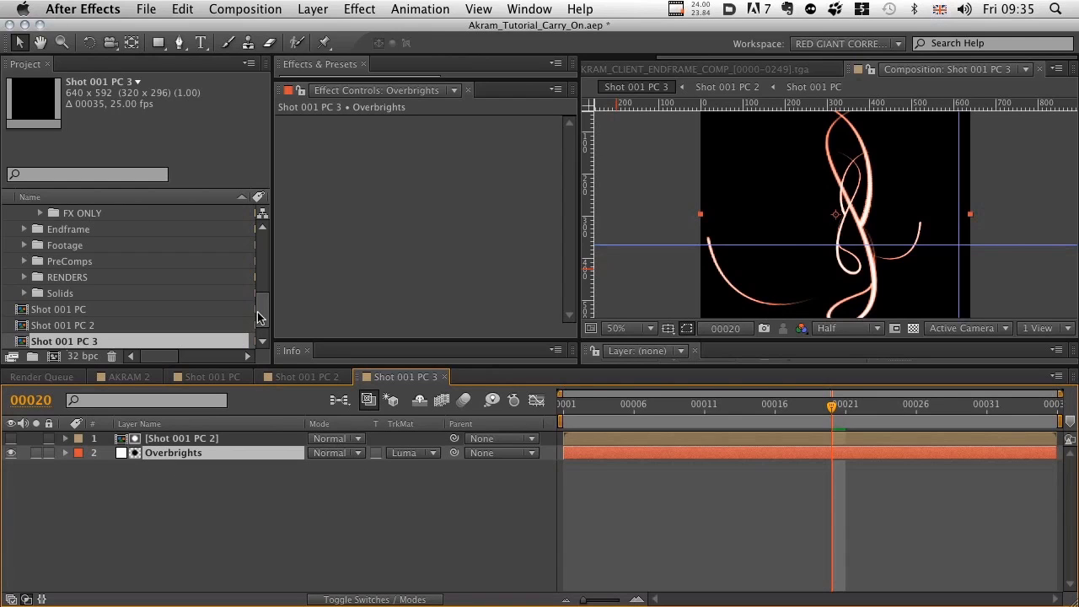
Step: Rename the Shot 001 PC 3 composition as Overbright Lines in the project
scroll(260, 321, down, 1)
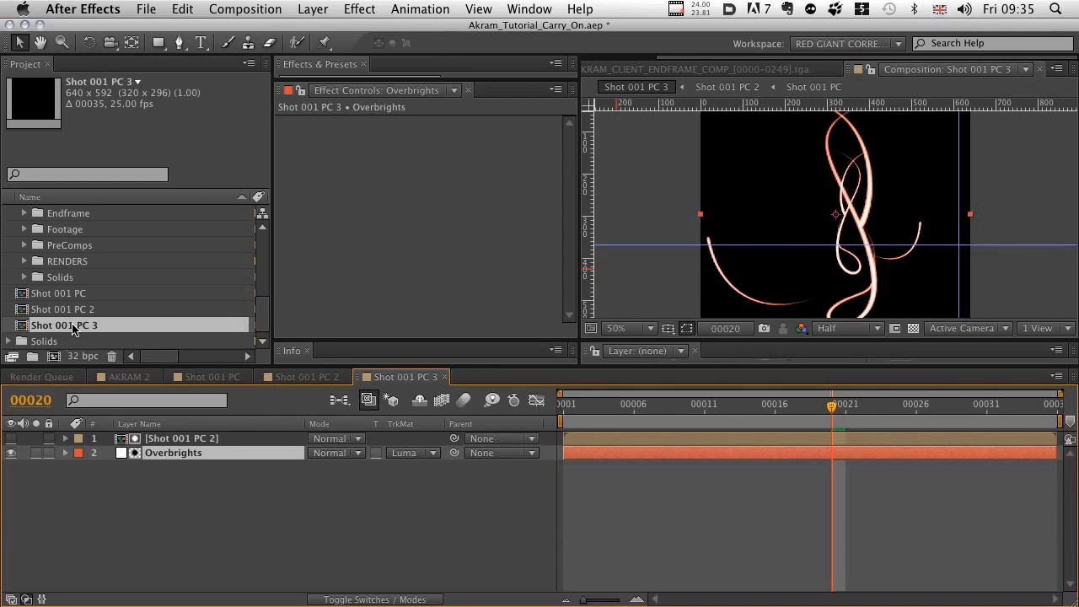
key(Return)
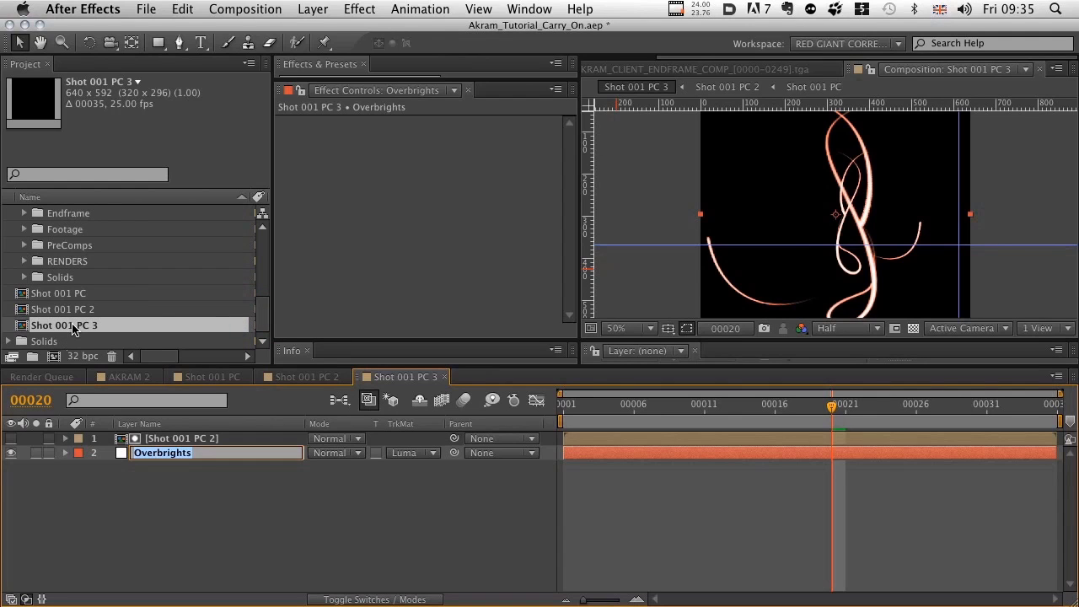
click(186, 510)
click(61, 308)
key(Down)
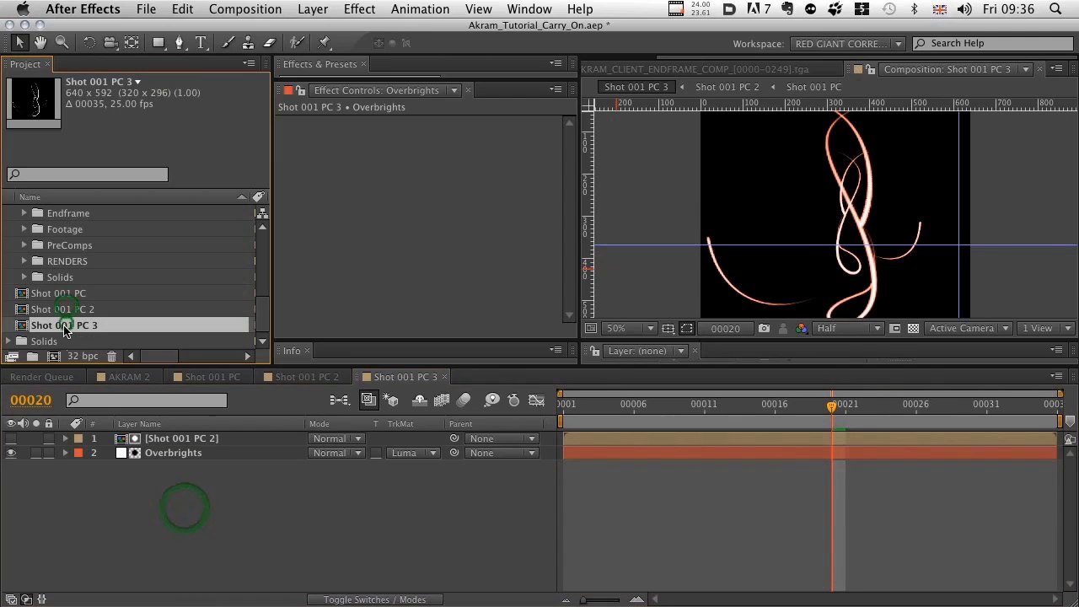
key(Return)
text(Overbright Lines)
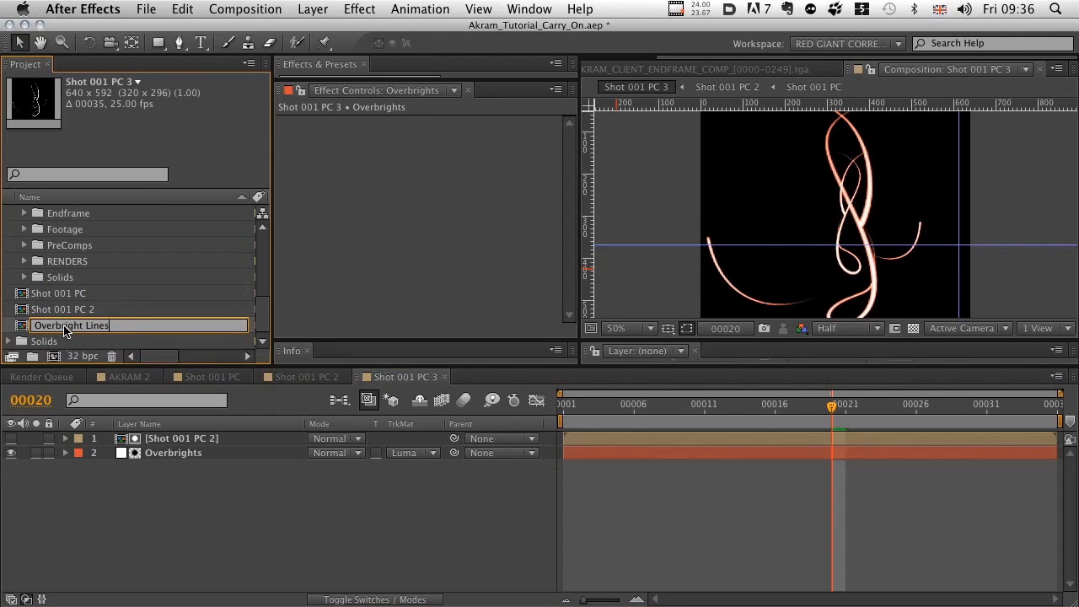
key(Return)
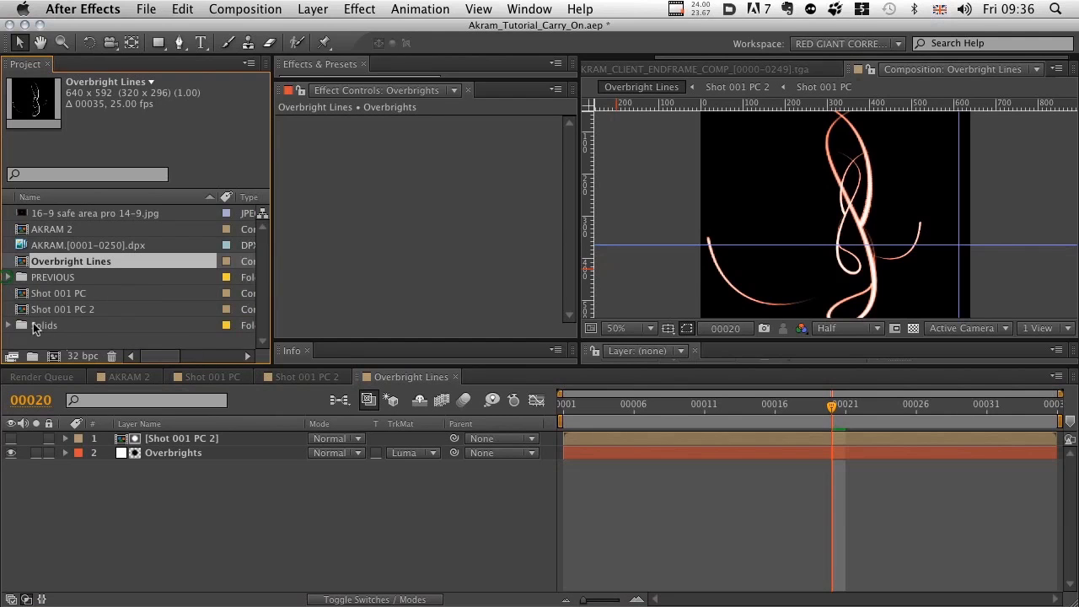
Step: Nest Overbright Lines in a new composition and add a Glow effect to the nested layer at frame 22
drag(22, 262, 53, 356)
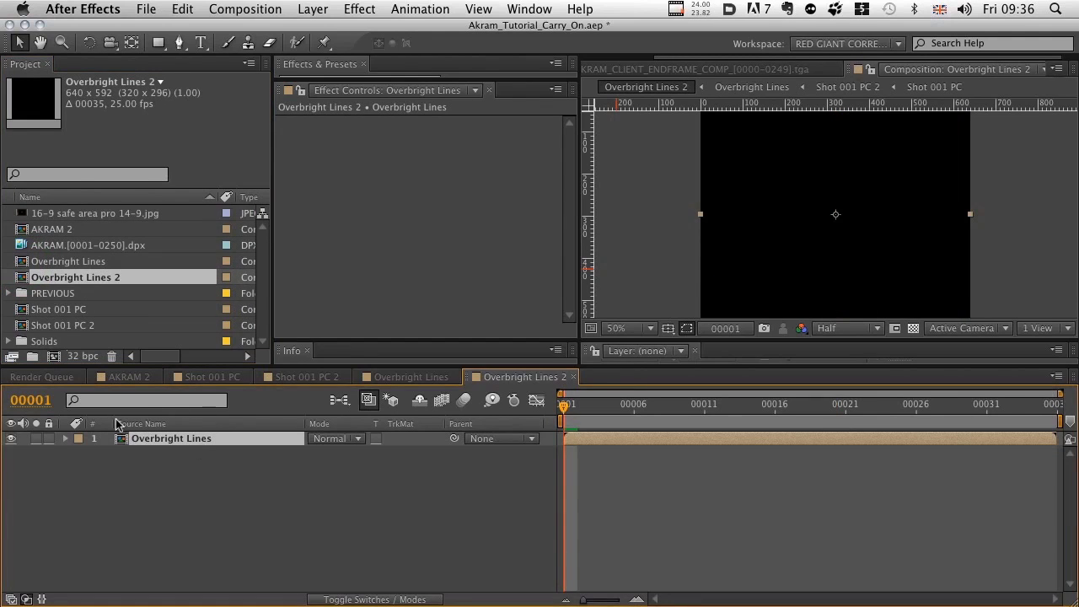
mouse_move(565, 406)
mouse_down()
mouse_move(876, 408)
mouse_move(863, 407)
mouse_move(869, 428)
mouse_up()
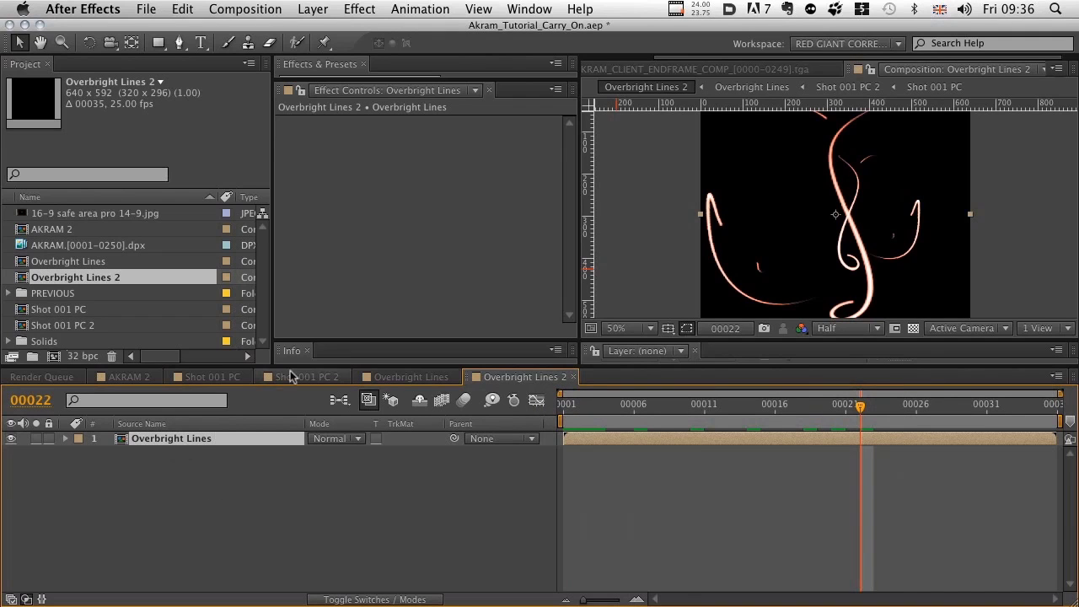
right_click(360, 204)
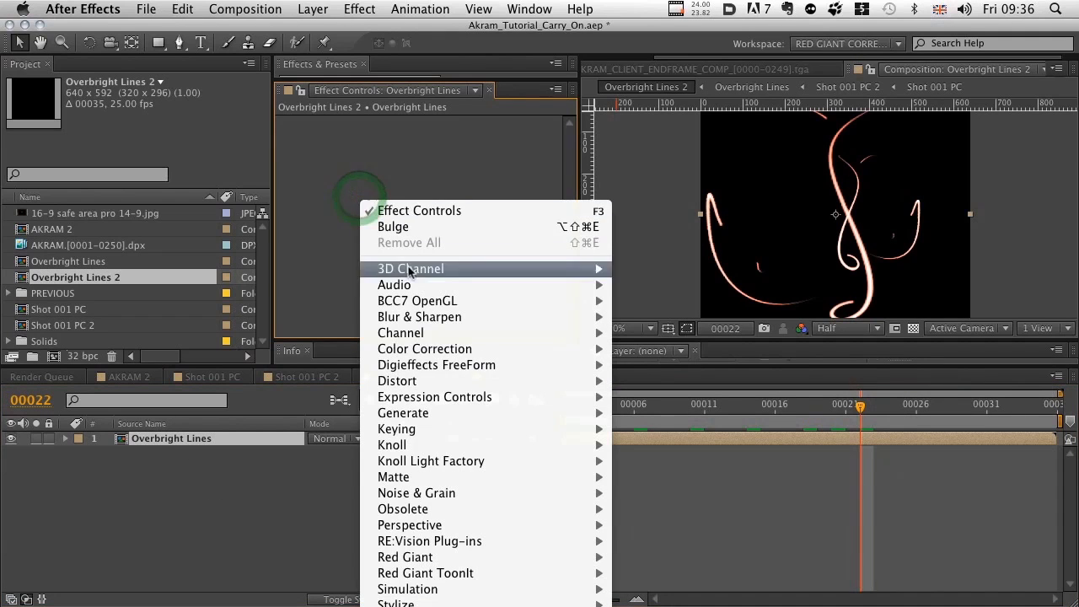
mouse_move(441, 363)
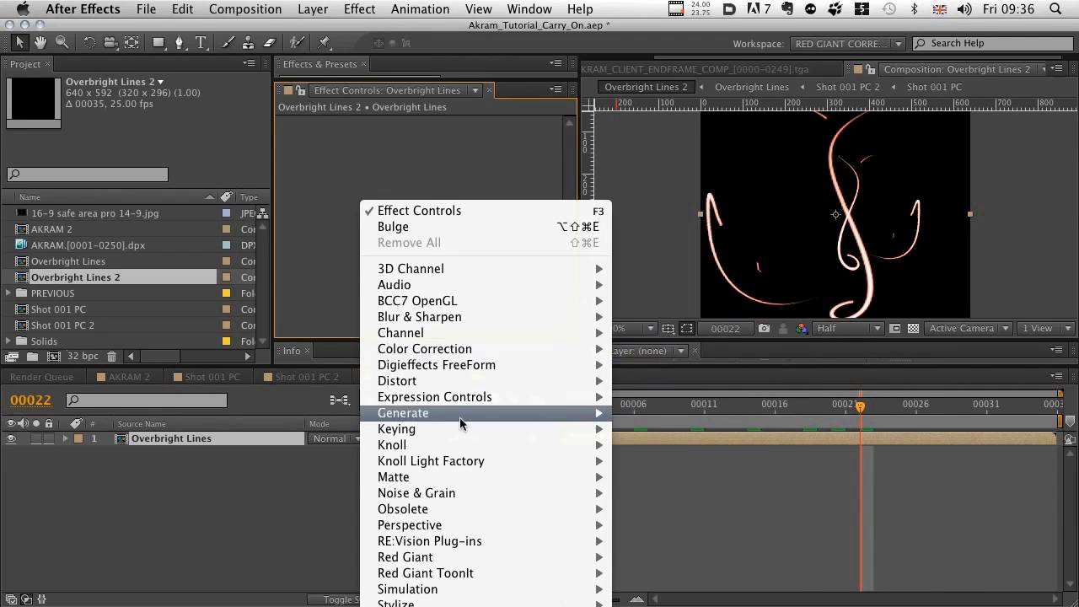
scroll(451, 434, down, 5)
mouse_move(454, 432)
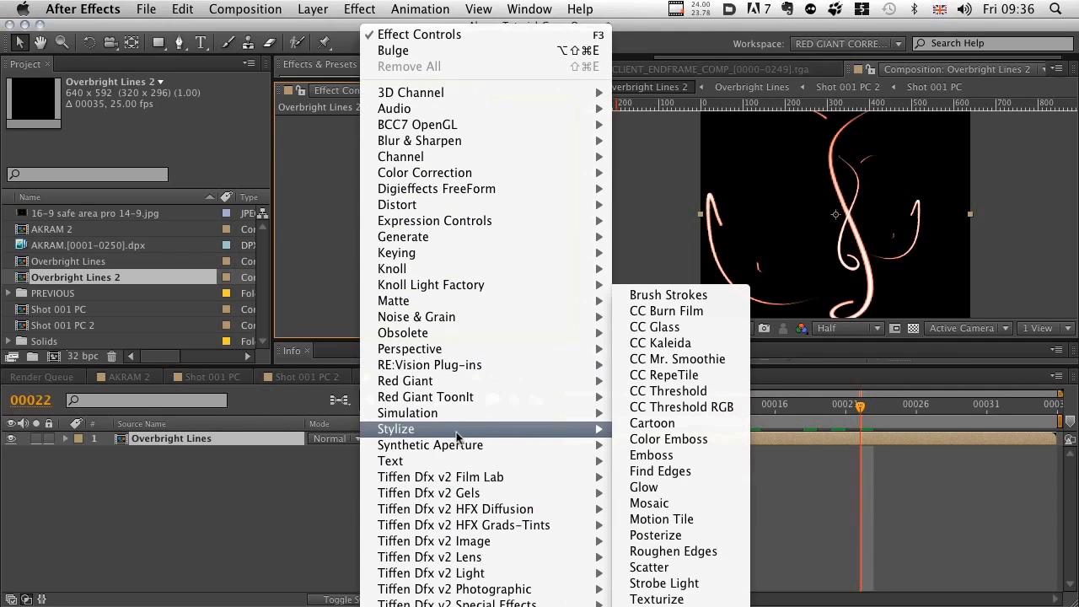
click(646, 486)
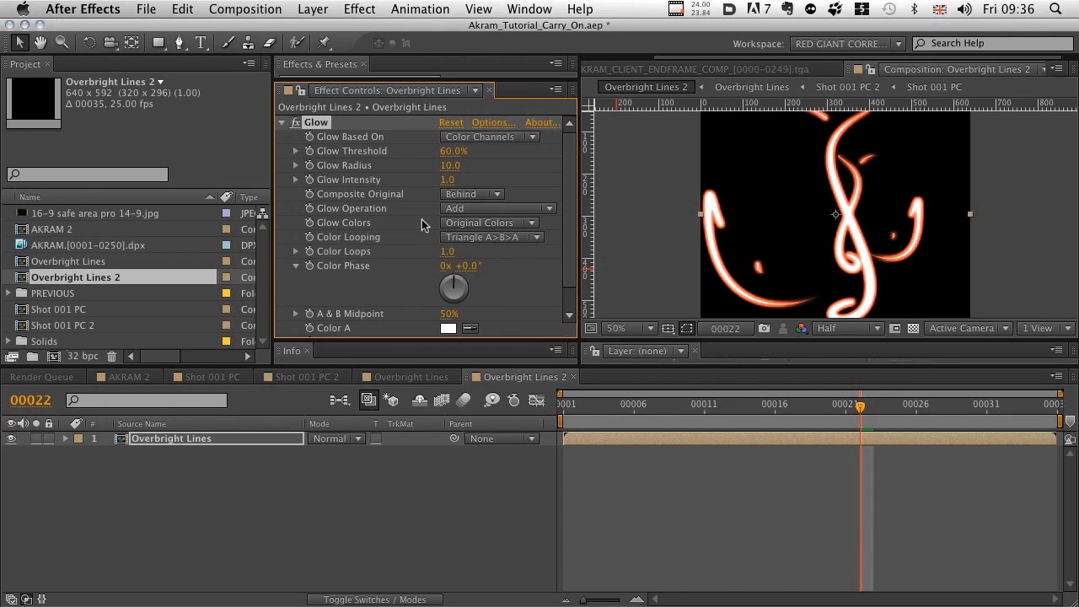
Step: Set the Glow intensity to 2.6 and the radius to 32, and switch the effect off to compare
mouse_move(447, 180)
mouse_down()
mouse_move(469, 165)
mouse_move(529, 162)
mouse_move(442, 174)
mouse_up()
click(446, 166)
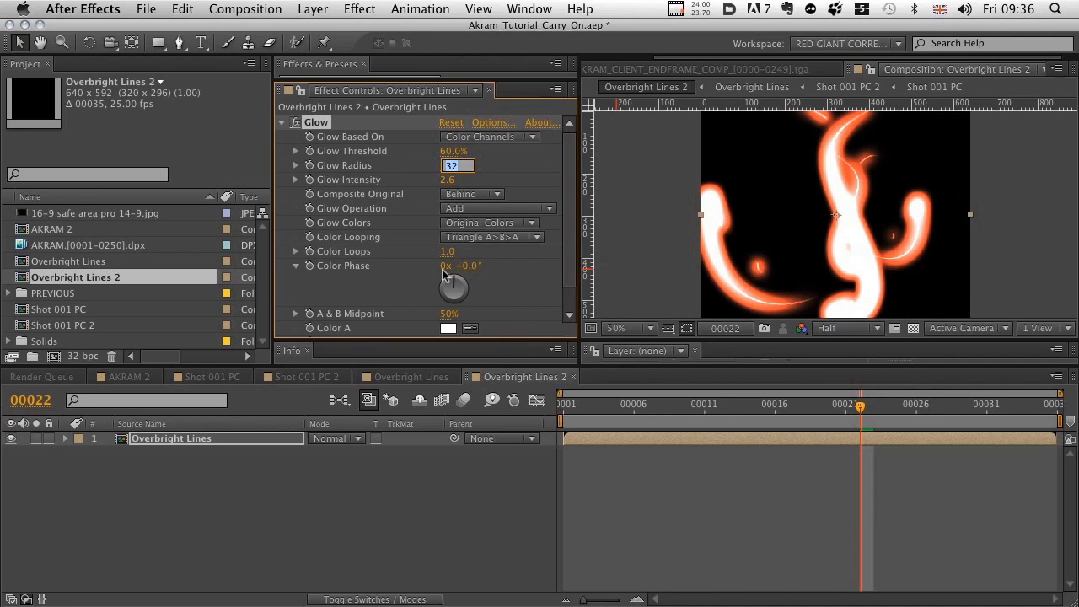
click(282, 123)
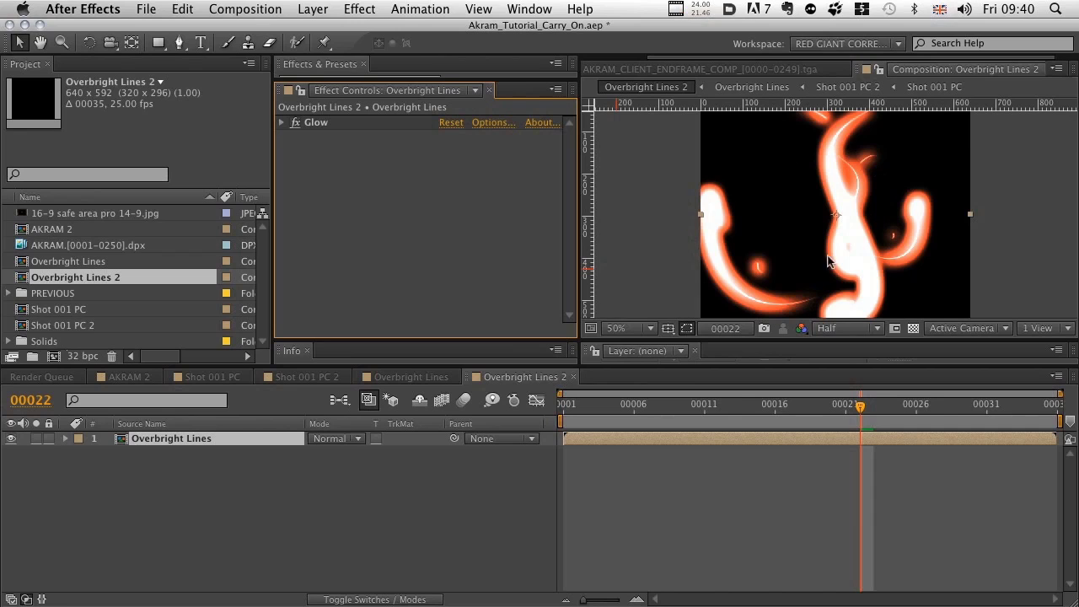
click(296, 123)
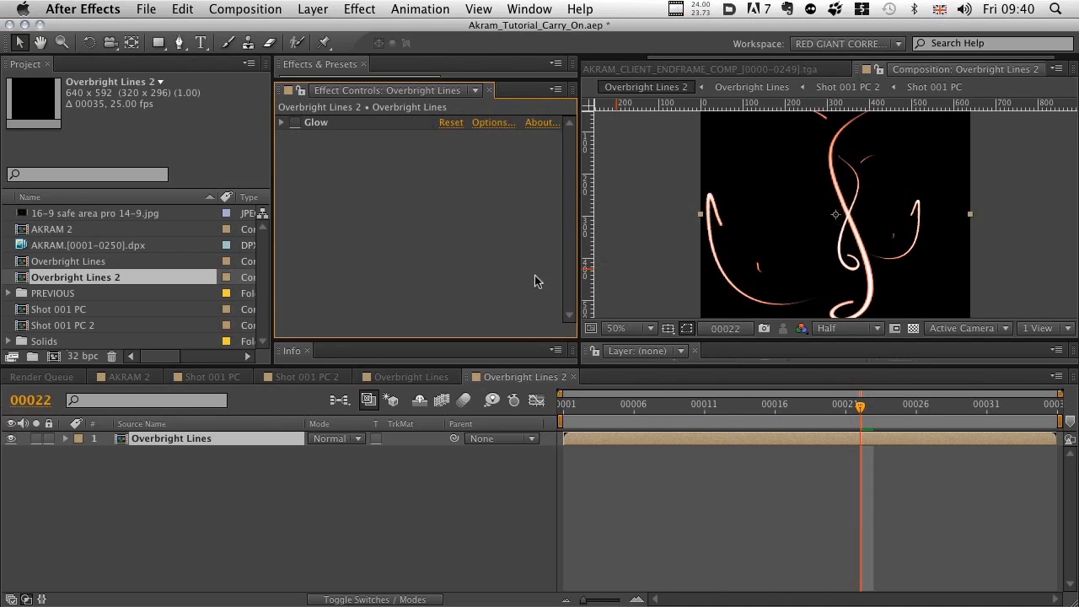
Step: Create a new composition from Shot 001 PC and name it Composite 001
double_click(70, 310)
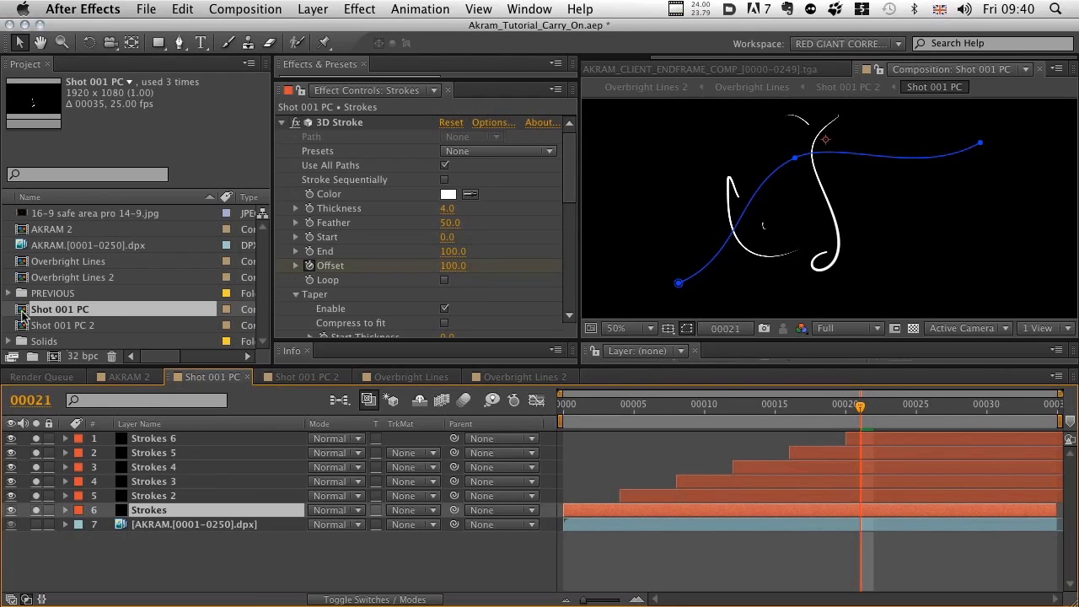
drag(23, 312, 52, 357)
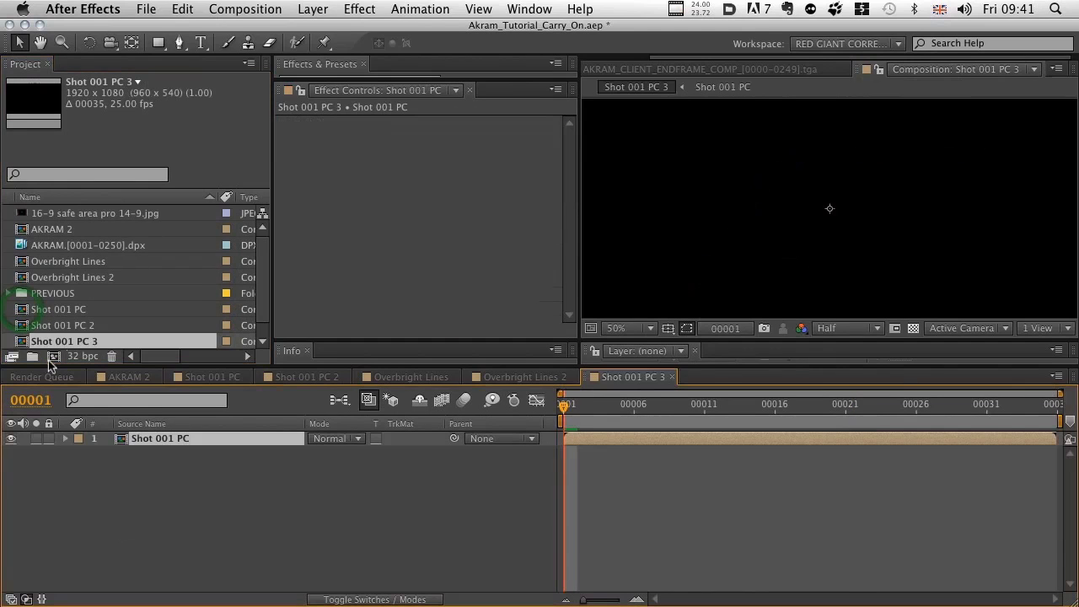
key(Return)
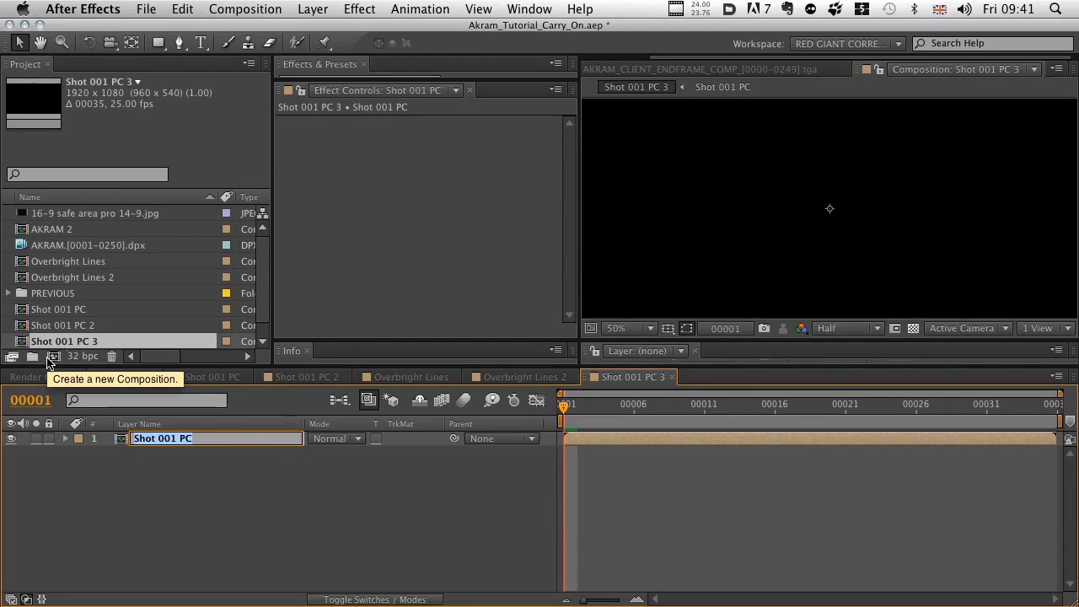
click(79, 340)
key(Return)
text(Co)
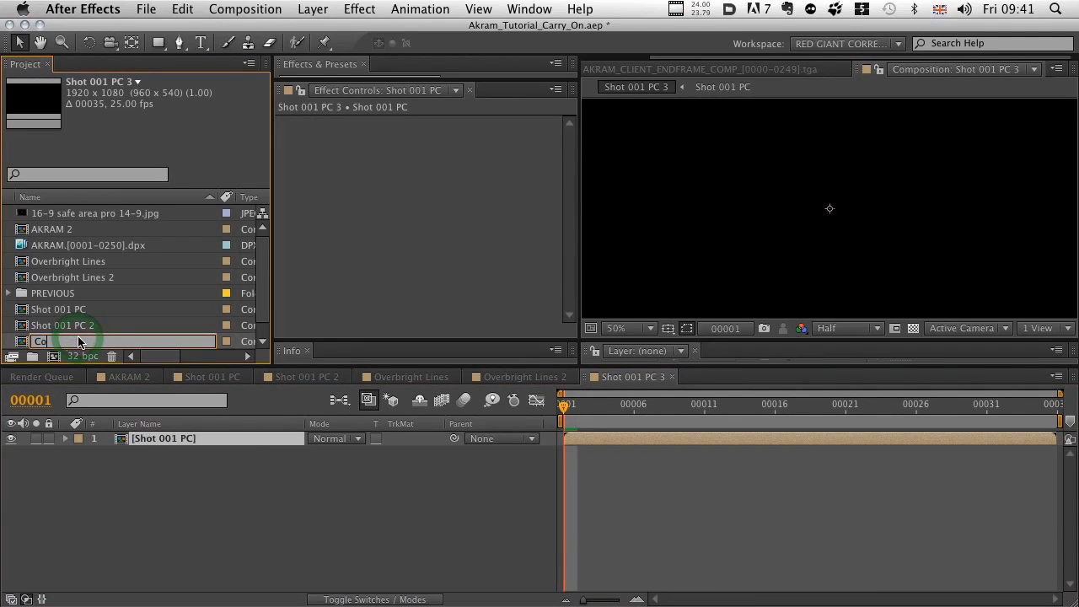
text(mposite 001)
key(Return)
Step: Add the AKRAM.[0001-0250].dpx footage to Composite 001 and delete the nested Shot 001 PC layer
click(147, 474)
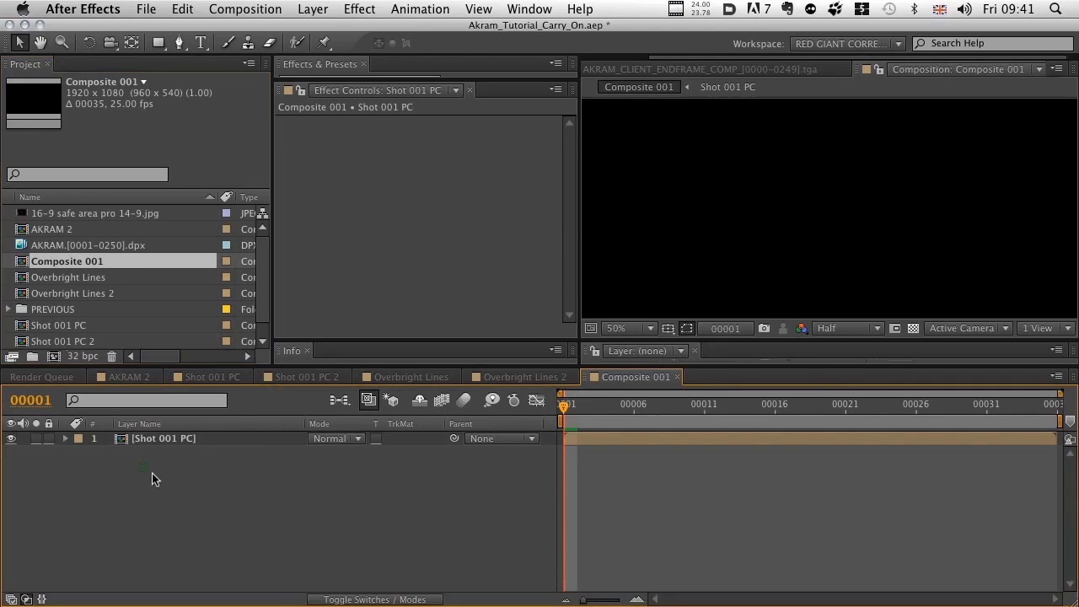
double_click(161, 440)
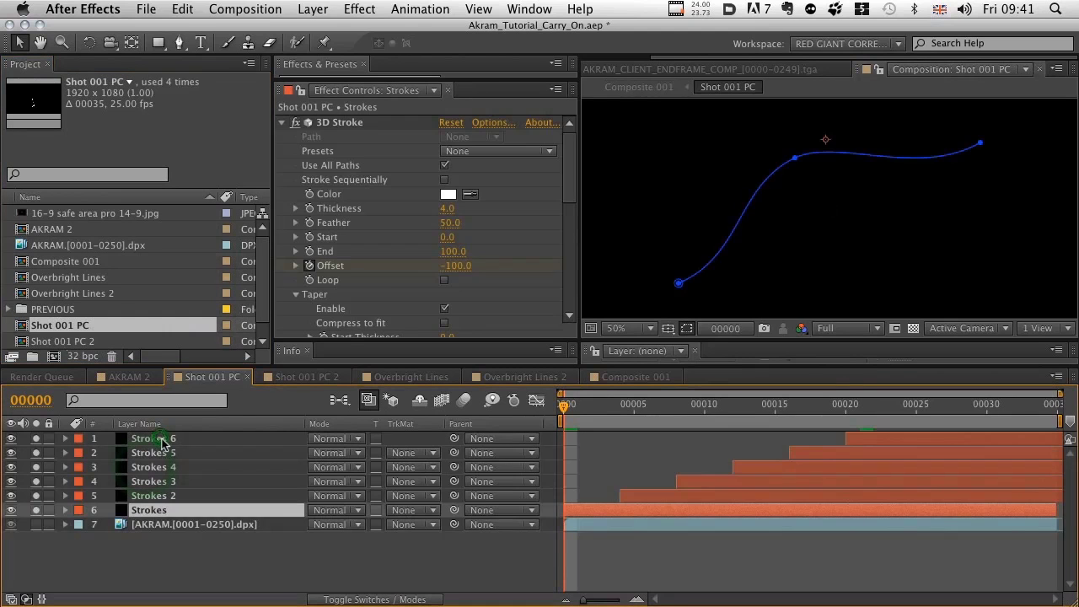
click(172, 524)
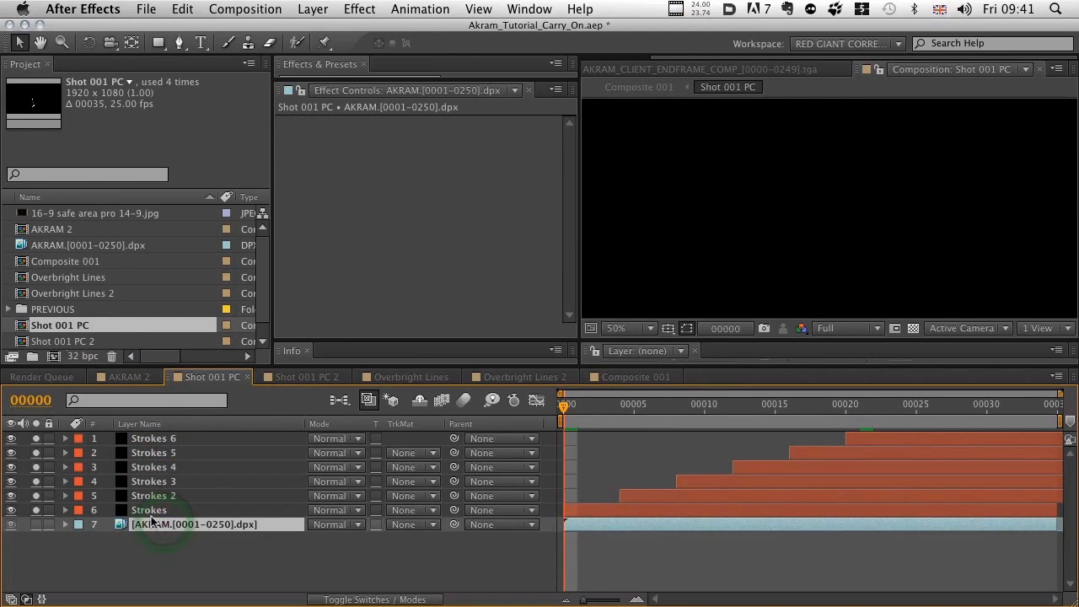
double_click(74, 262)
drag(67, 245, 173, 523)
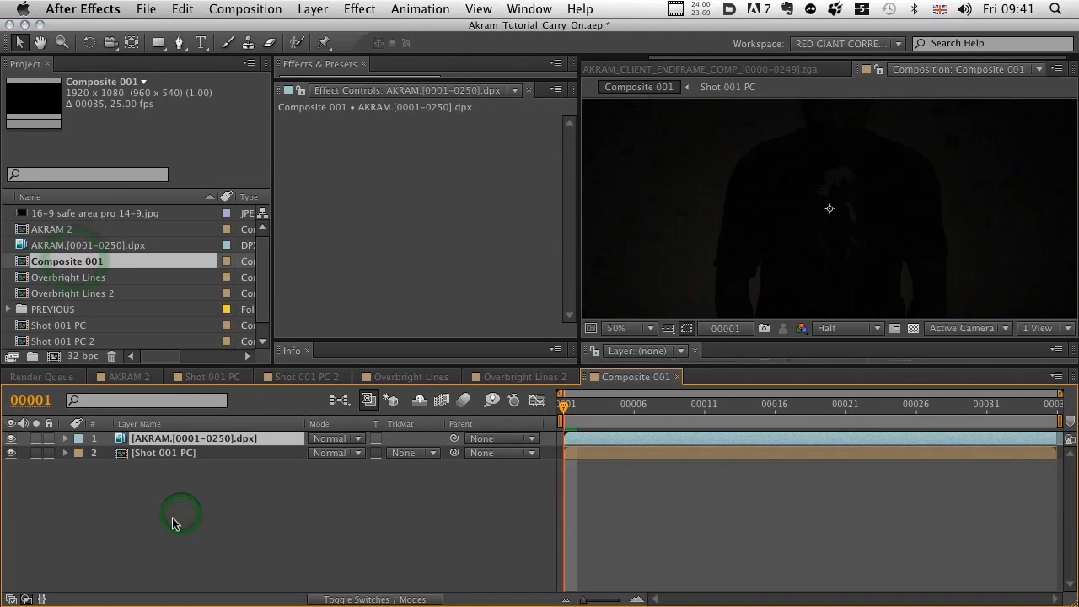
click(122, 455)
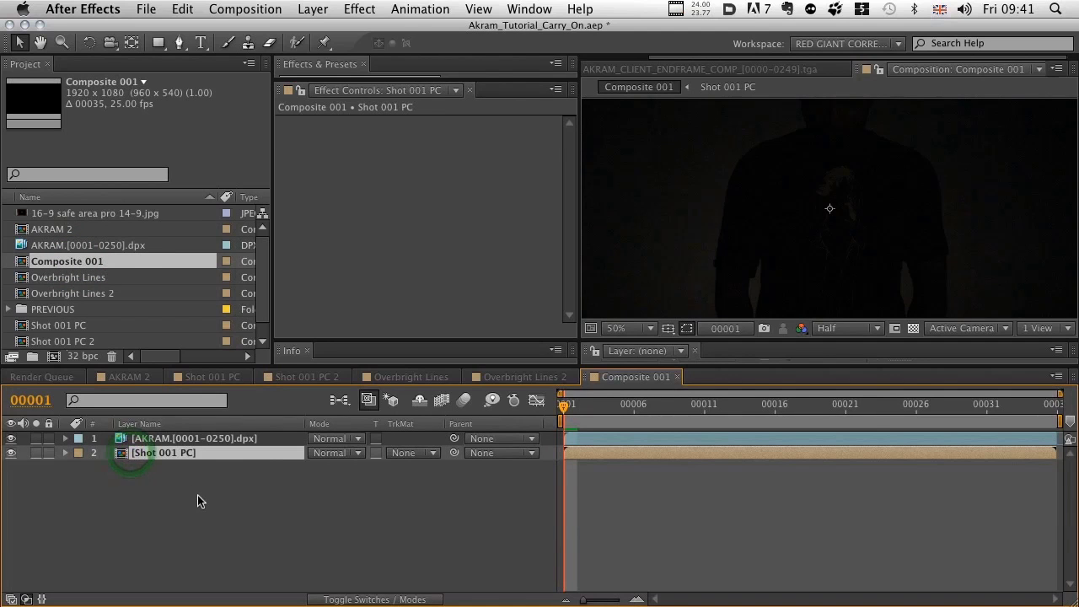
key(Delete)
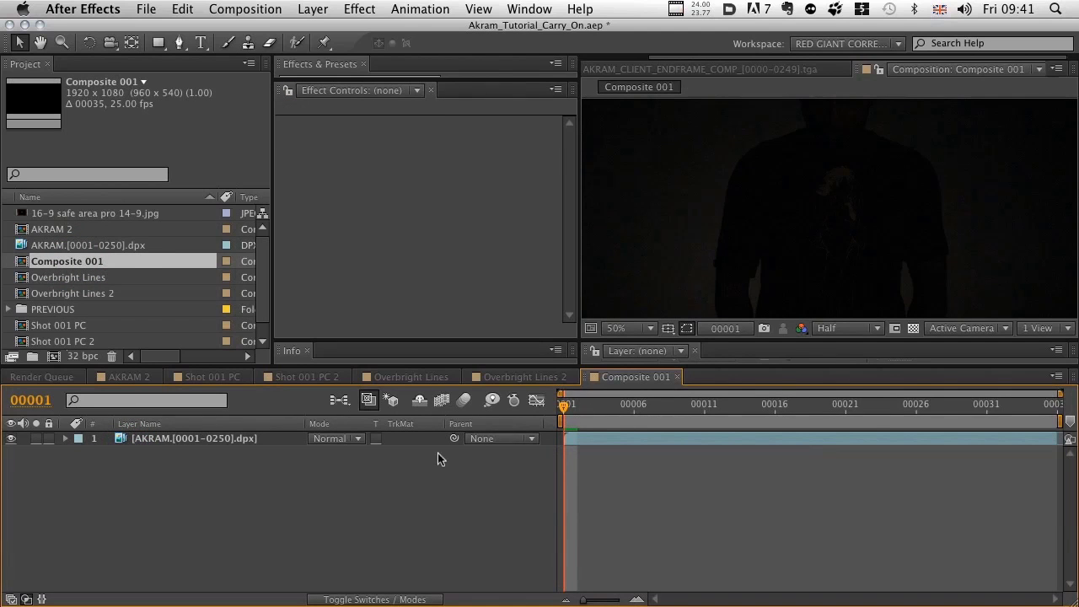
Step: Close the empty Layer viewer and enlarge the composition viewer to review the hand movement in the AKRAM footage
drag(555, 365, 561, 445)
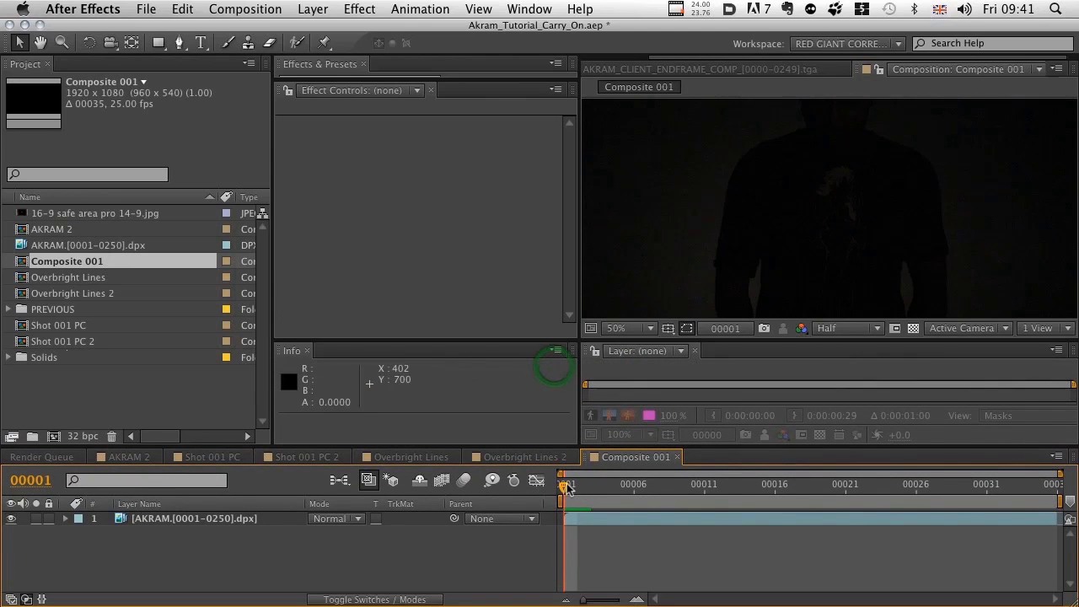
drag(564, 486, 901, 476)
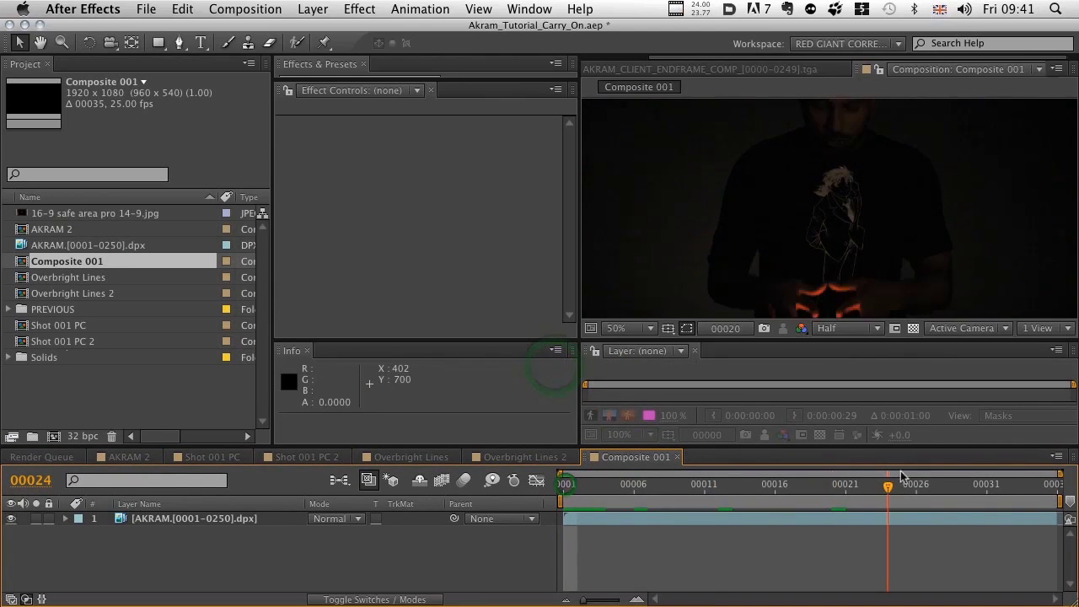
click(695, 351)
drag(619, 487, 902, 485)
drag(975, 469, 1064, 472)
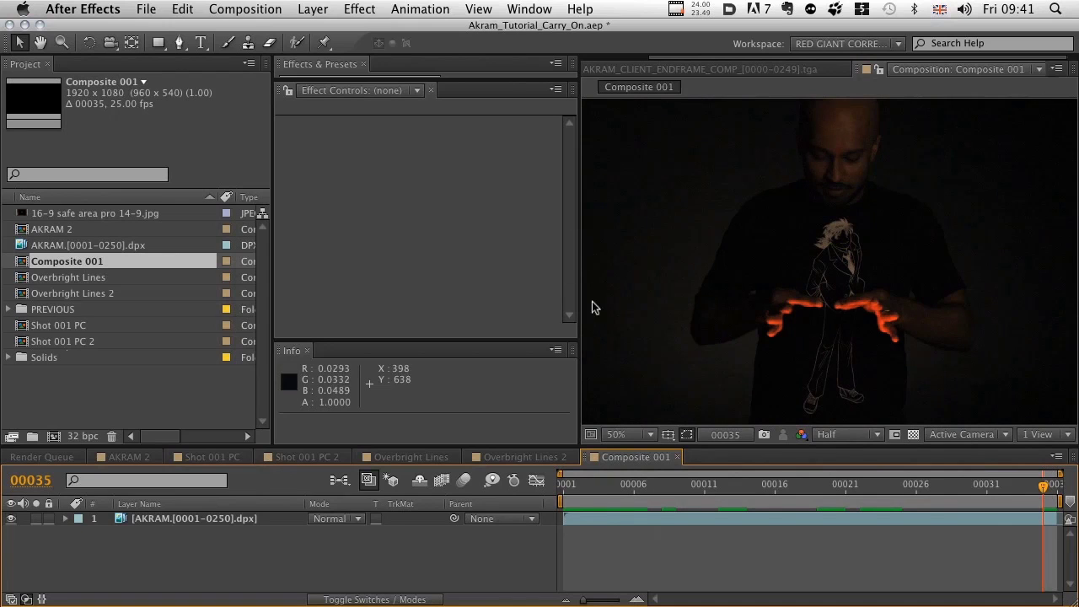
drag(580, 304, 399, 304)
click(648, 356)
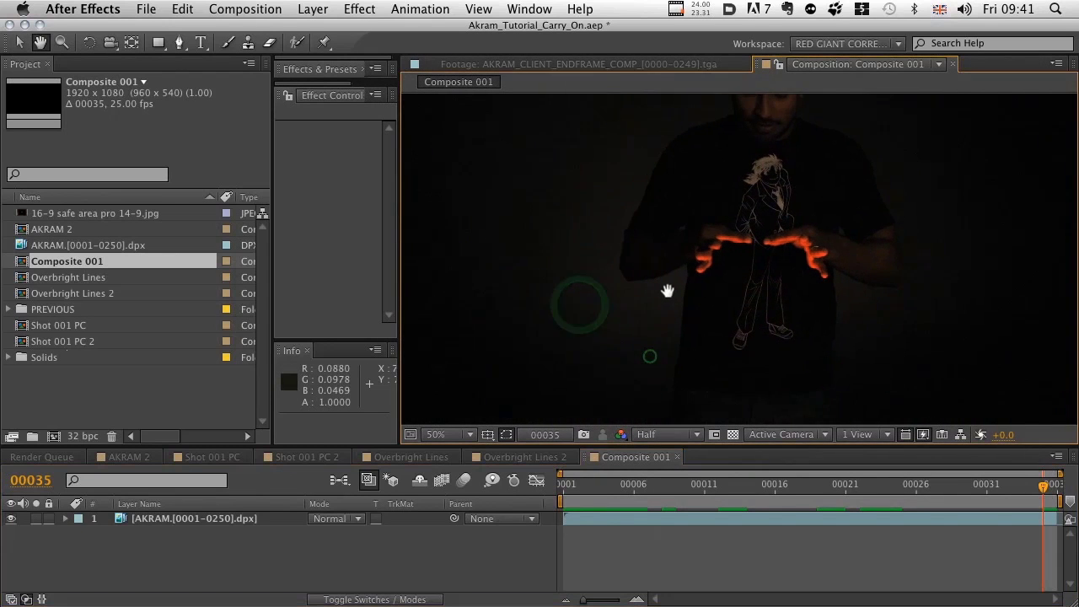
key(space)
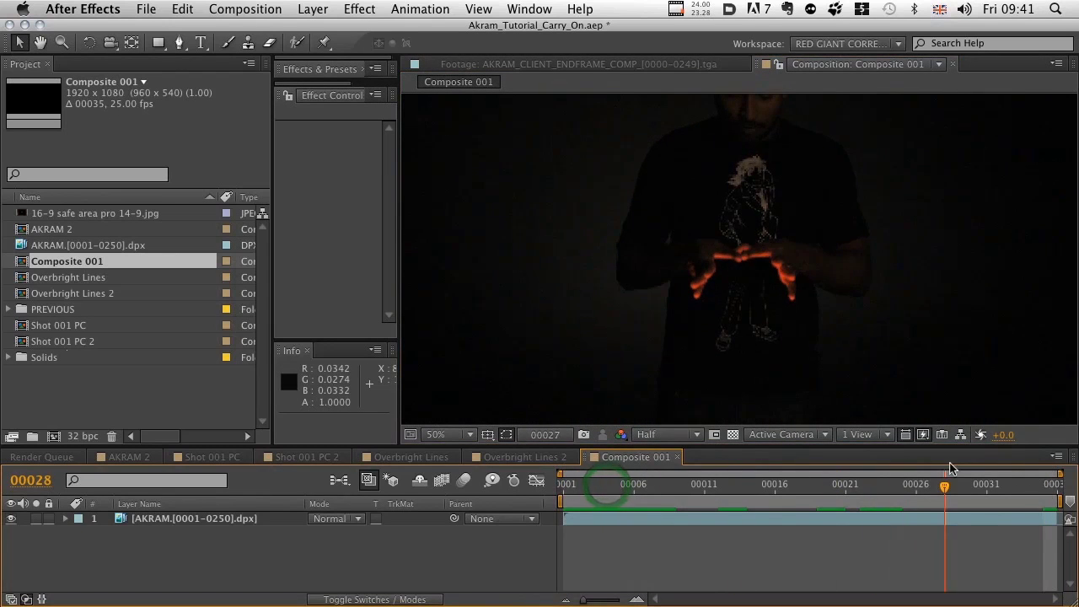
key(space)
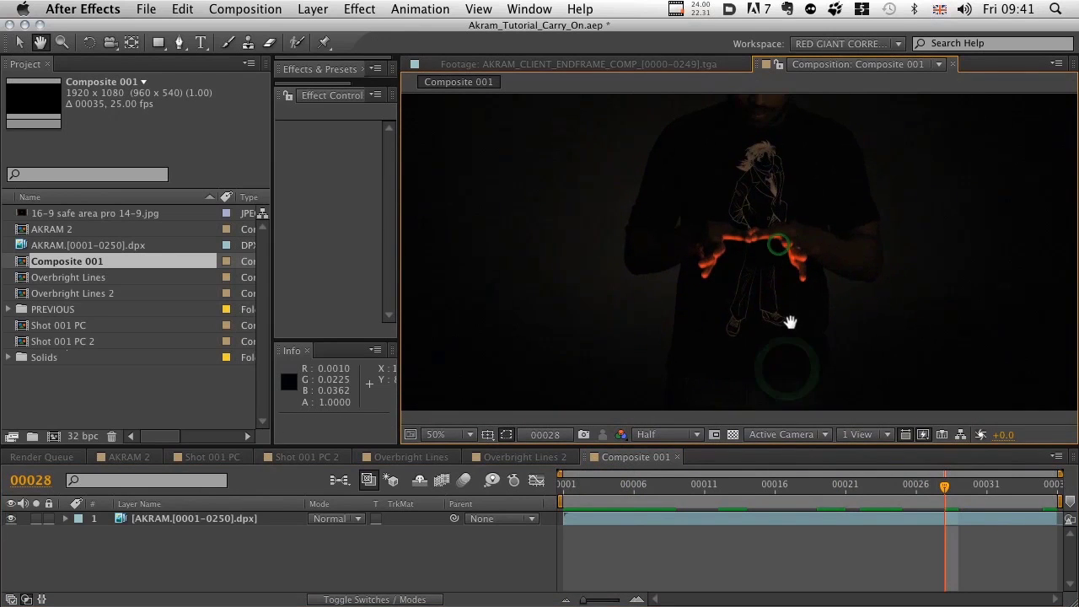
click(776, 245)
Step: Add the Overbright Lines composition above the AKRAM footage in Composite 001 at frame 1
mouse_move(577, 487)
mouse_down()
mouse_move(761, 478)
mouse_move(572, 484)
mouse_up()
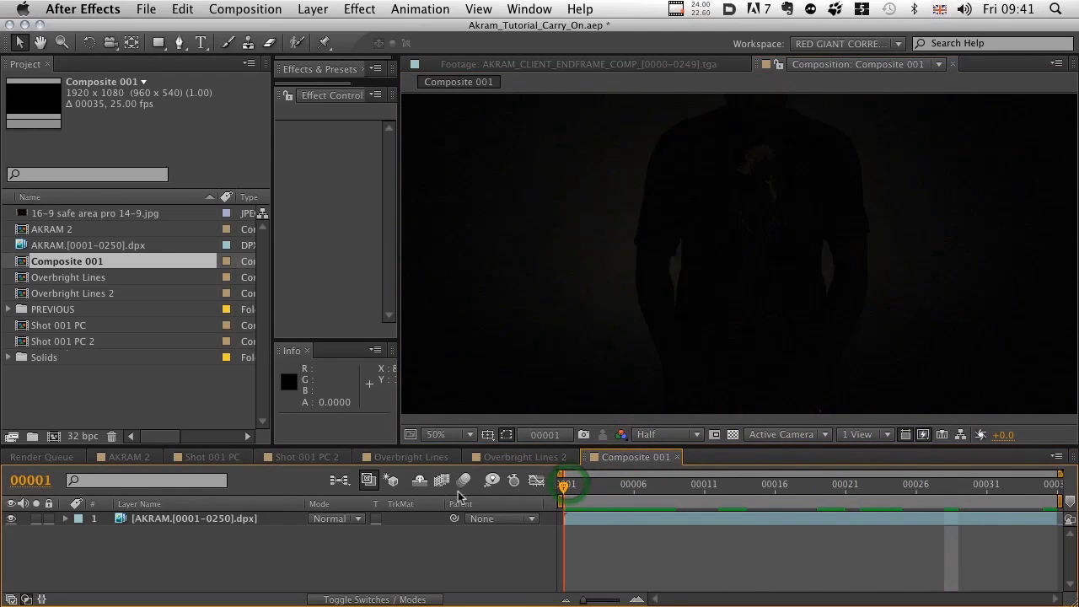
click(74, 278)
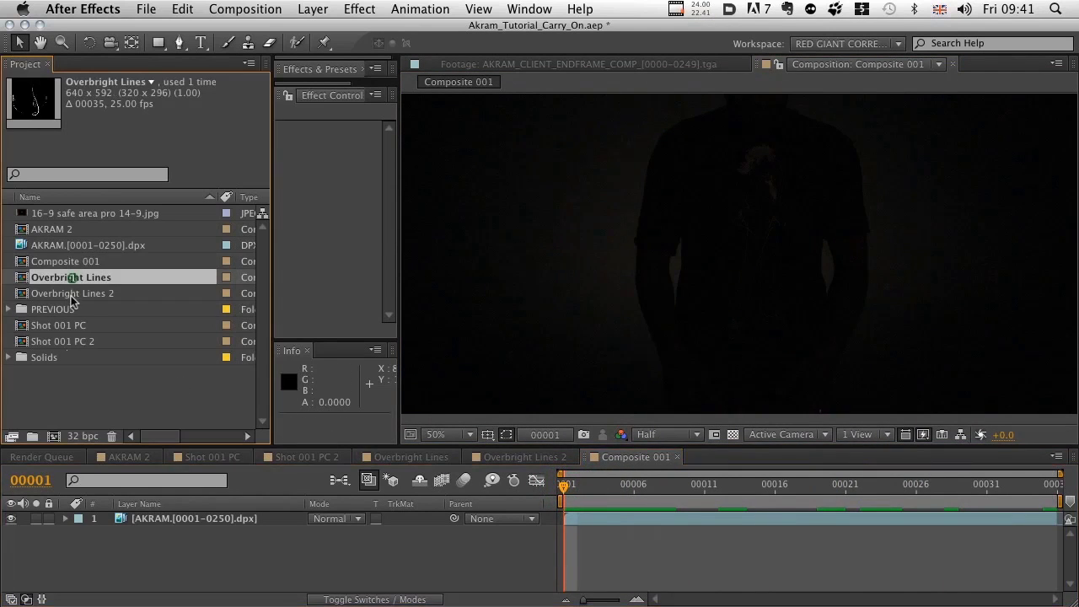
click(74, 293)
click(74, 278)
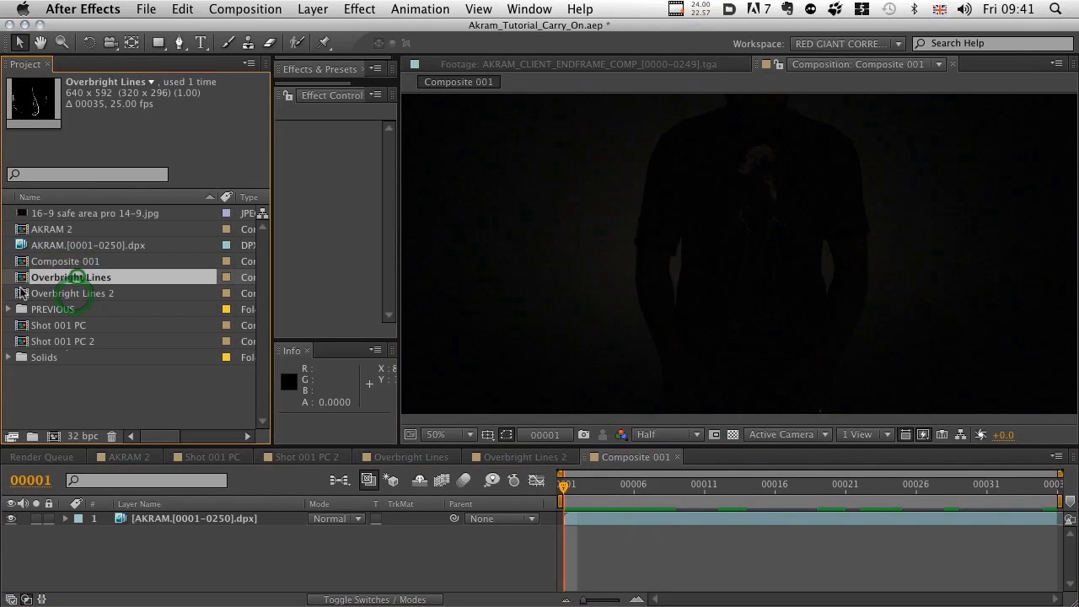
drag(74, 277, 177, 544)
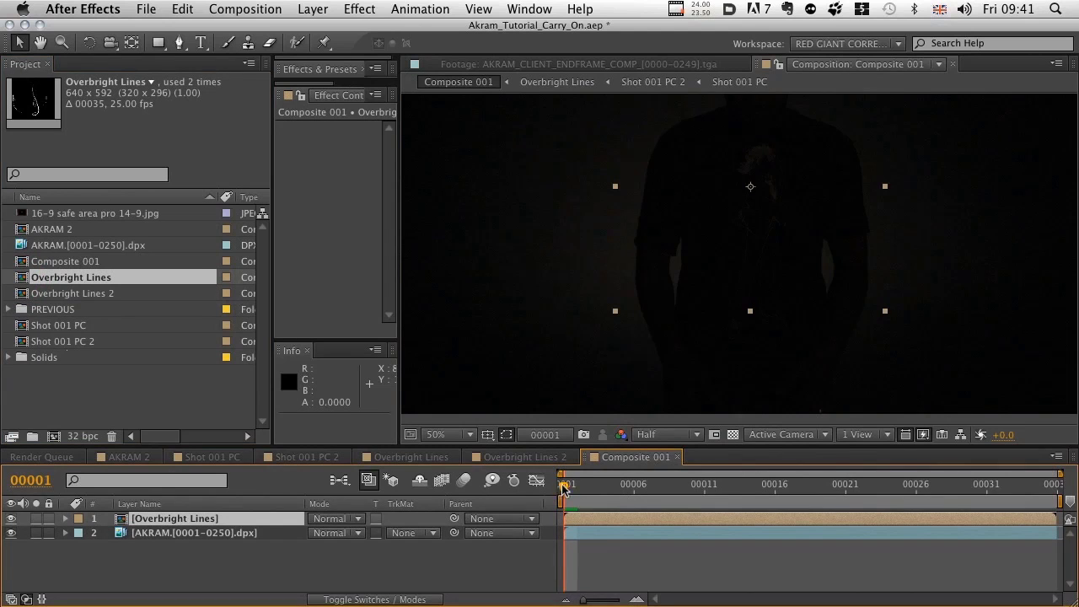
Step: At frame 12, scale the Overbright Lines layer to 36% and move it below the hands to about 946, 1122
drag(563, 488, 718, 486)
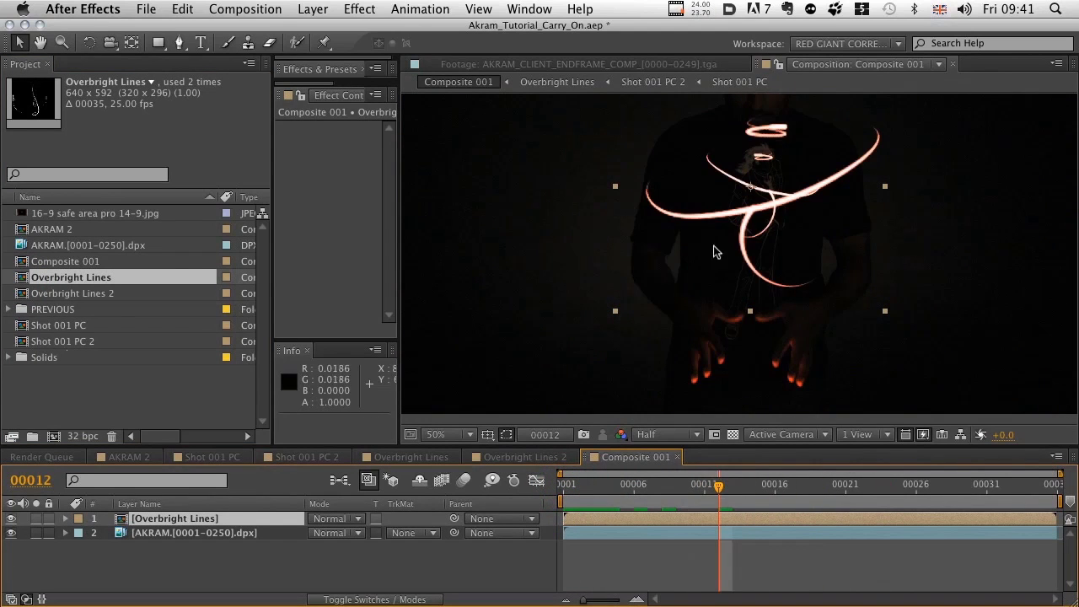
key(s)
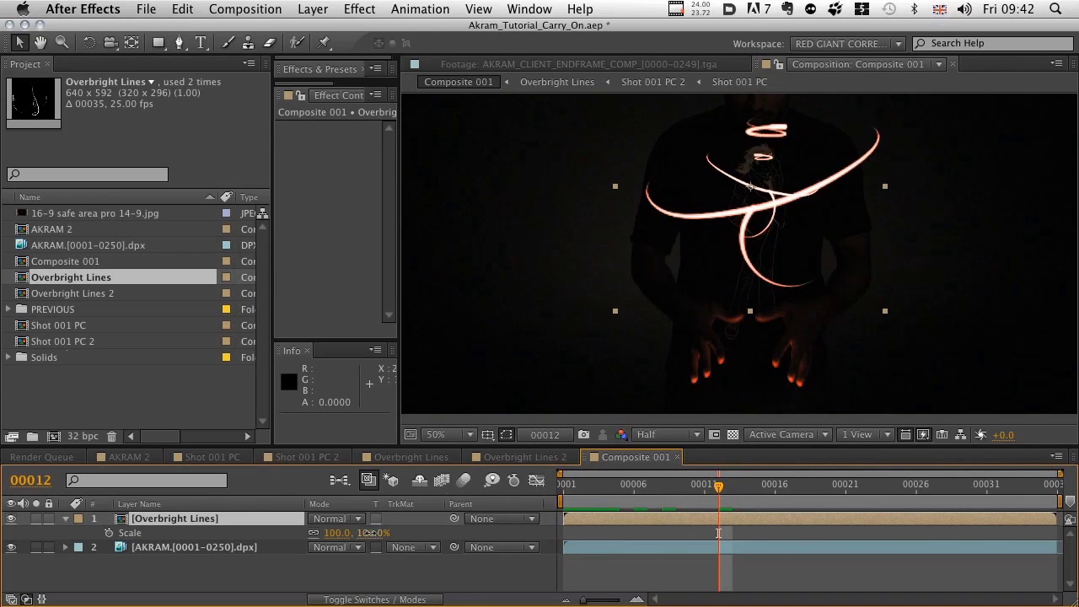
drag(368, 532, 333, 533)
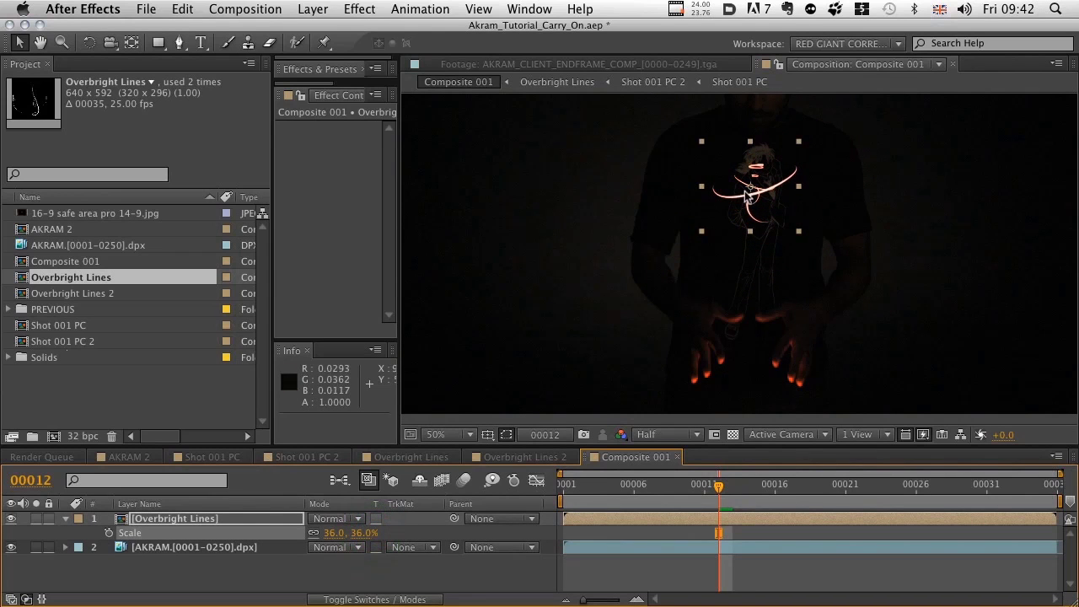
drag(747, 193, 736, 363)
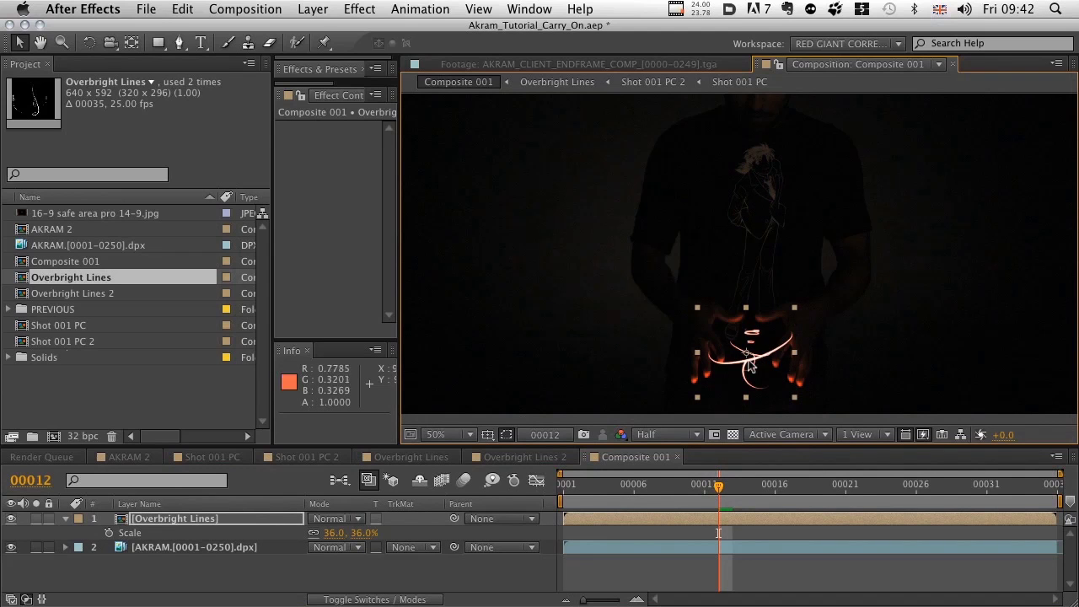
drag(748, 365, 746, 434)
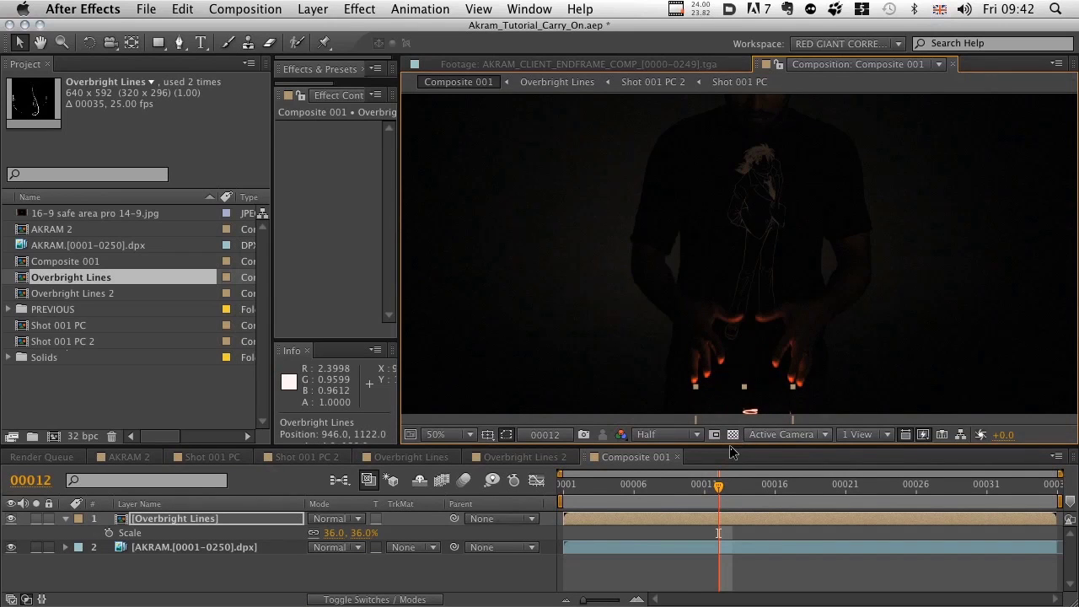
Step: At frame 1, move the Overbright Lines layer off the frame's lower edge to 956, 1170 and keyframe its Position
click(619, 484)
drag(649, 484, 530, 520)
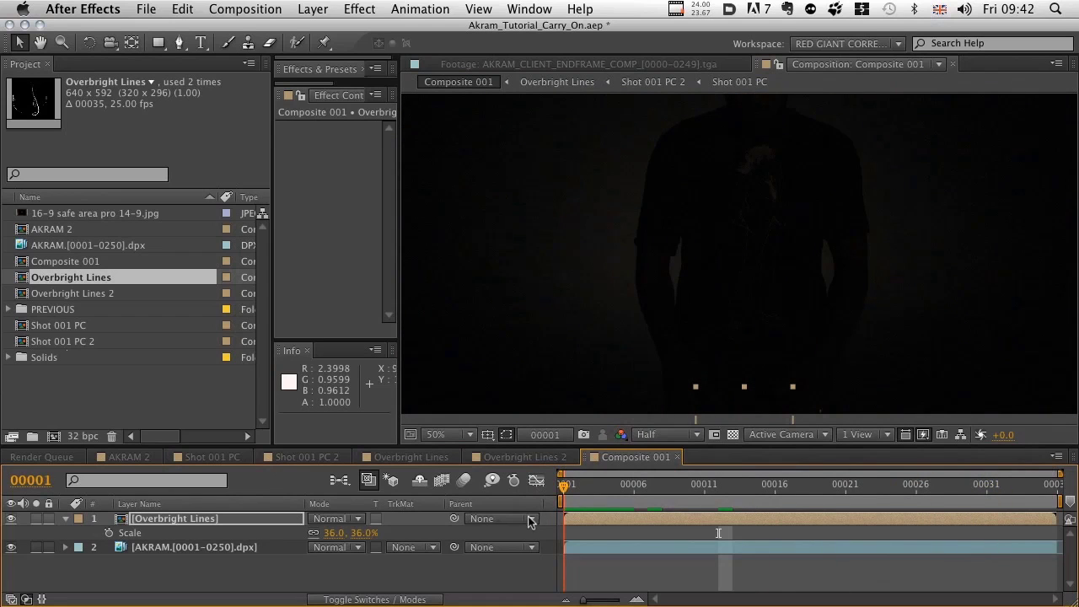
drag(740, 401, 747, 431)
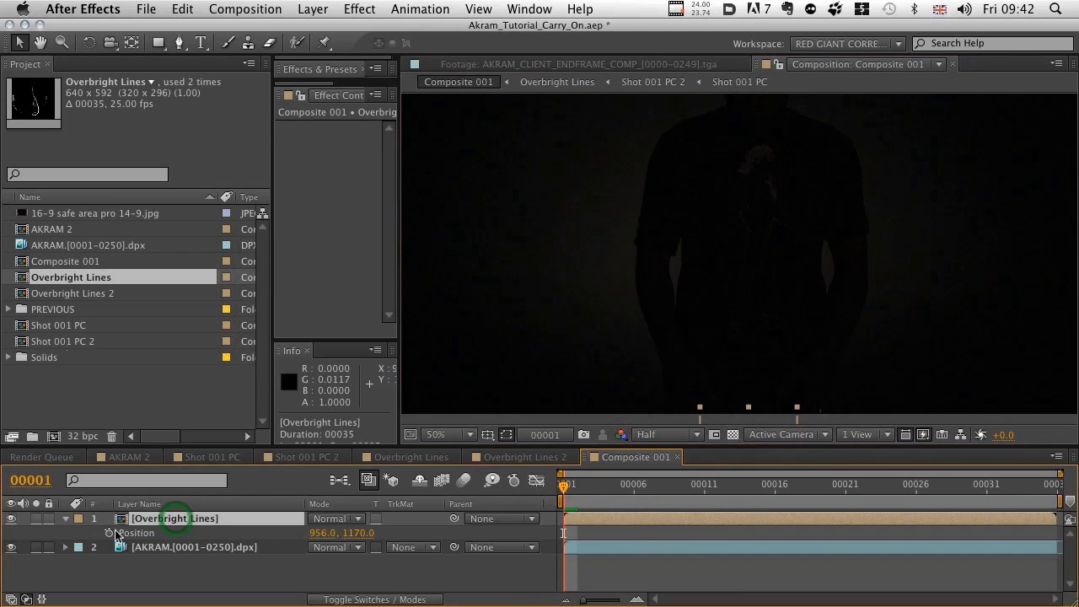
key(p)
click(108, 533)
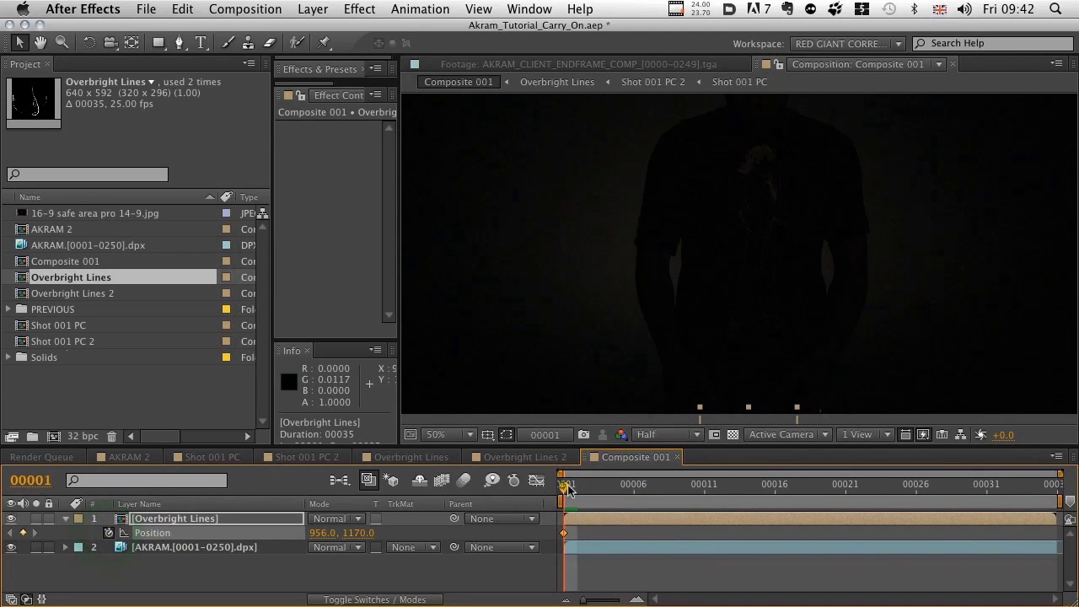
Step: At frame 30, keyframe the Overbright Lines layer's Position at 956, 660 between the hands
drag(567, 487, 704, 485)
drag(792, 470, 975, 472)
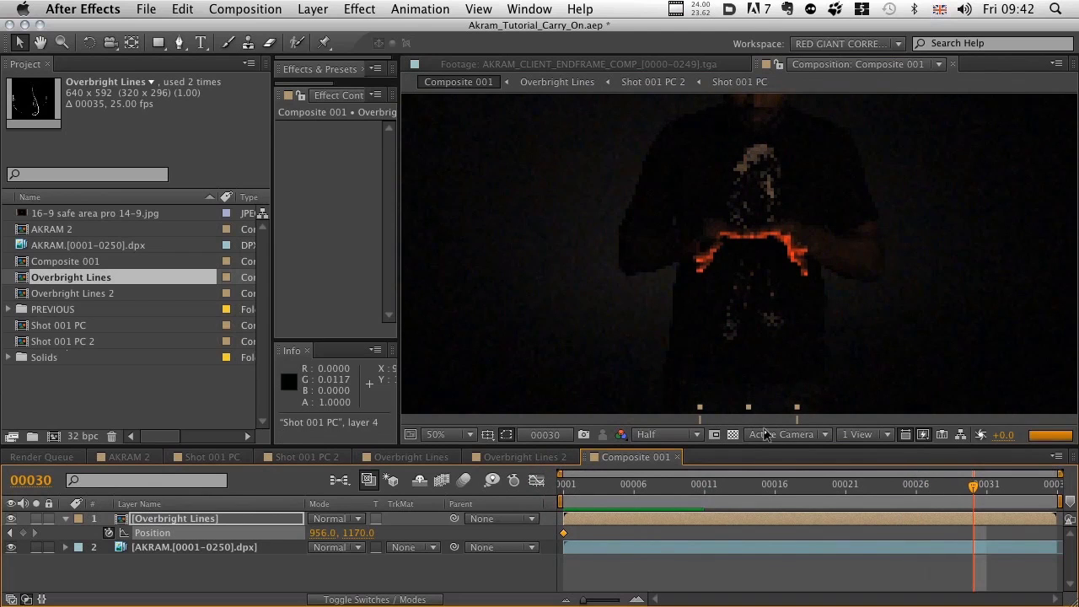
drag(742, 419, 726, 207)
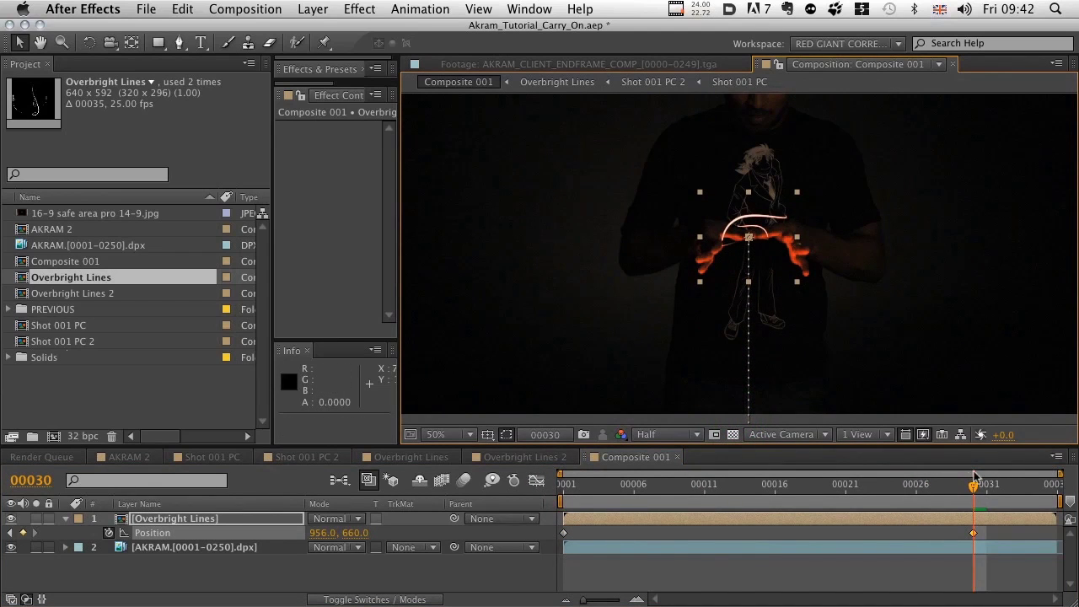
Step: Raise the Overbright Lines layer slightly at frame 20 to add an intermediate Position keyframe that follows the hands
drag(974, 485, 831, 494)
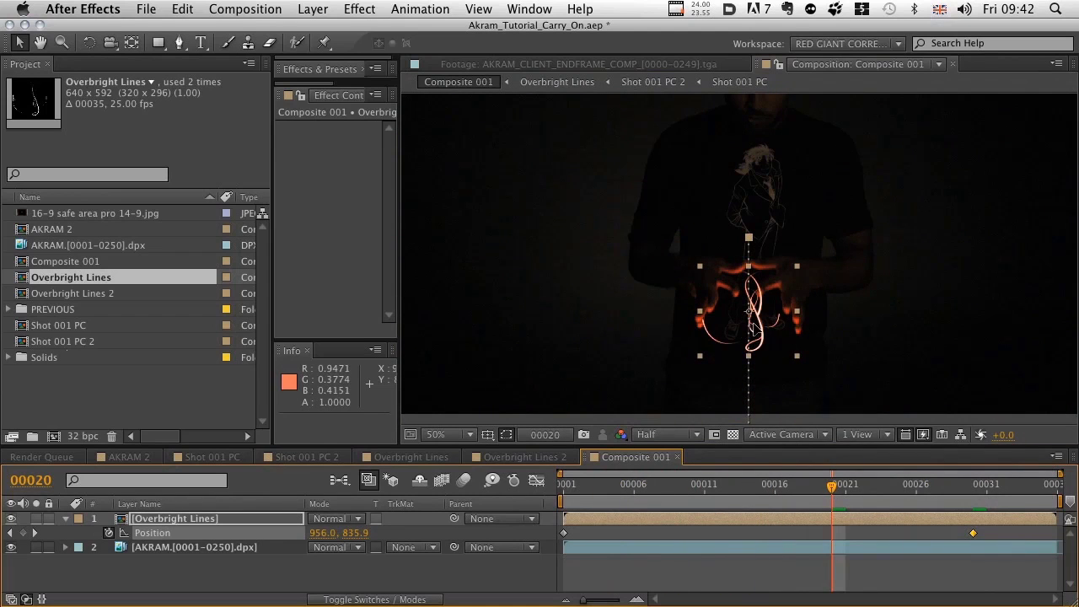
drag(738, 327, 738, 316)
key(space)
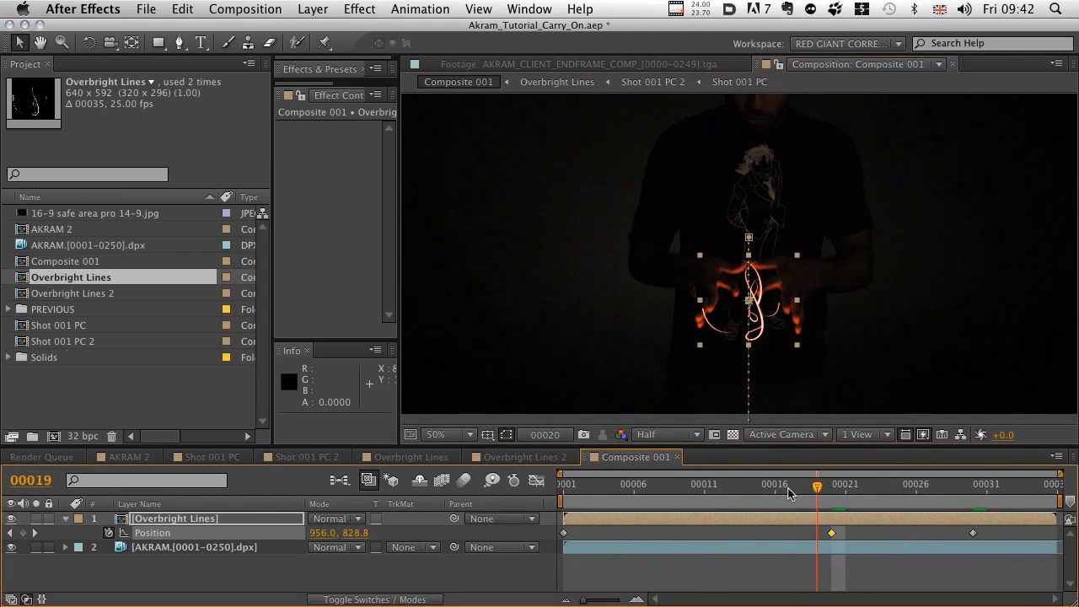
click(844, 480)
Step: Enable Scale keyframing on the Overbright Lines layer at frame 30 and set the scale to 0%
drag(844, 480, 971, 483)
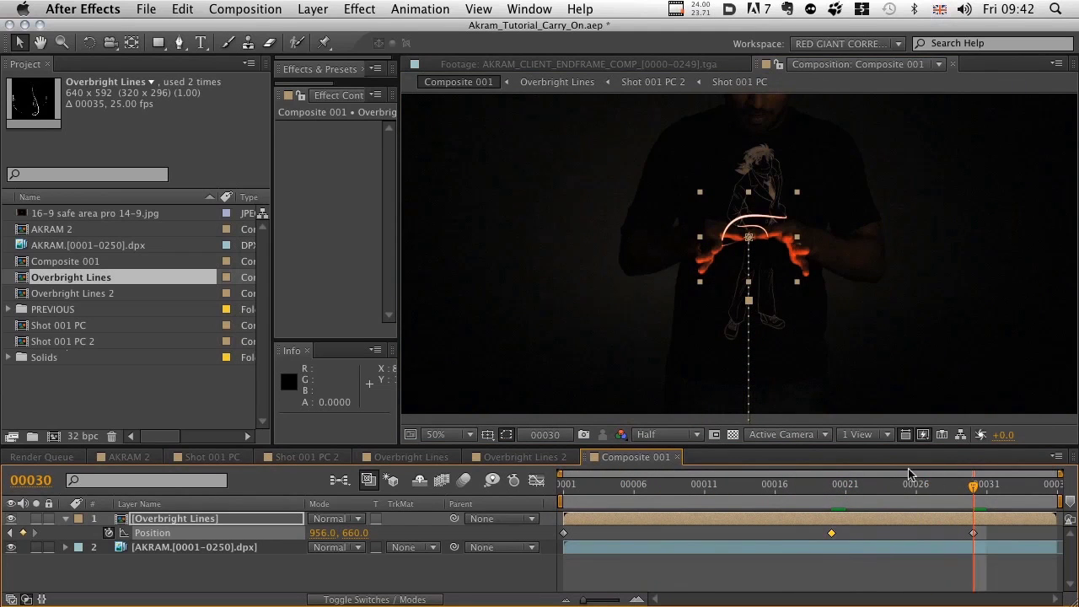
key(s)
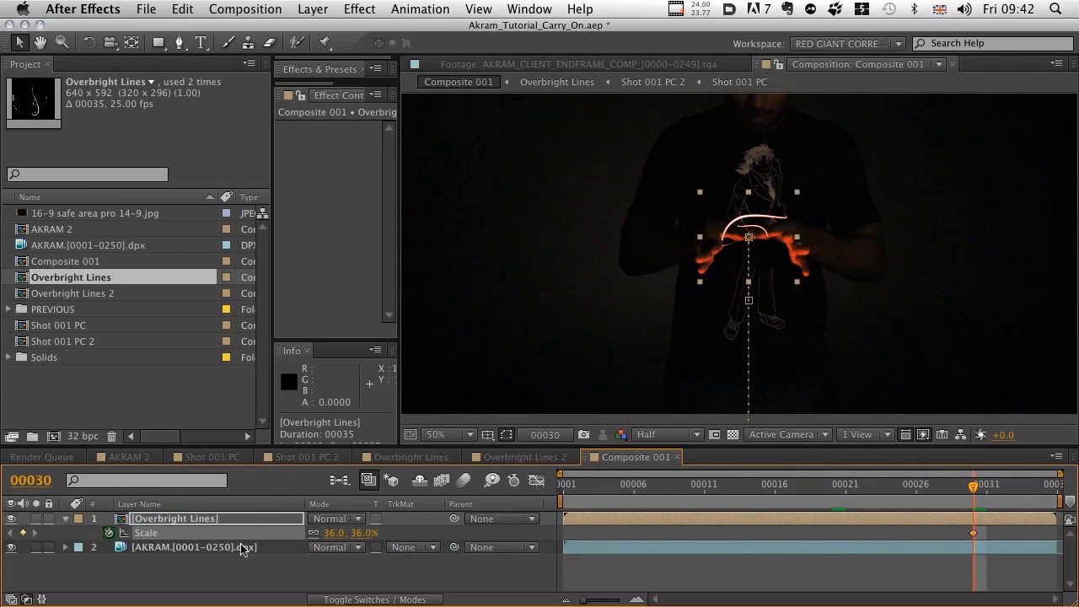
click(109, 533)
drag(337, 532, 310, 534)
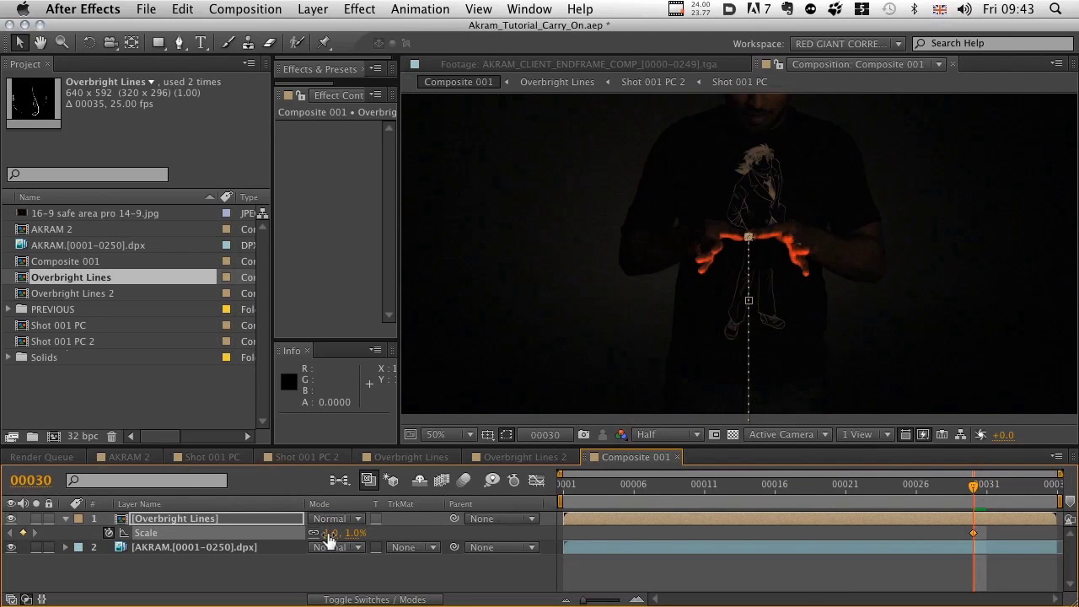
text(0)
key(Return)
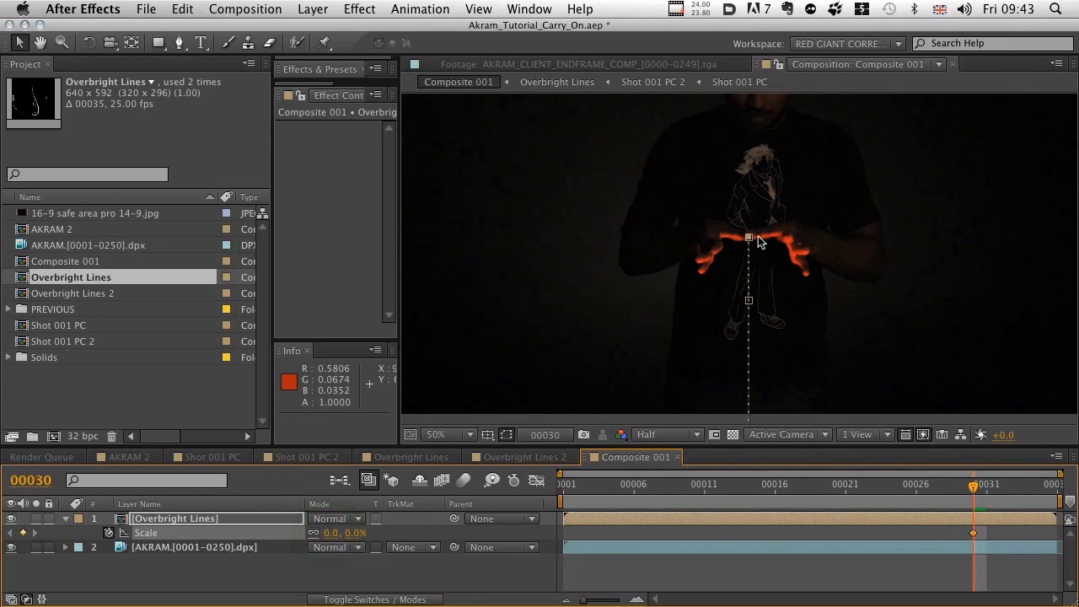
Step: Keyframe the Overbright Lines layer's Scale at 40% on frame 1 and 25.8% on frame 18
drag(974, 493, 563, 493)
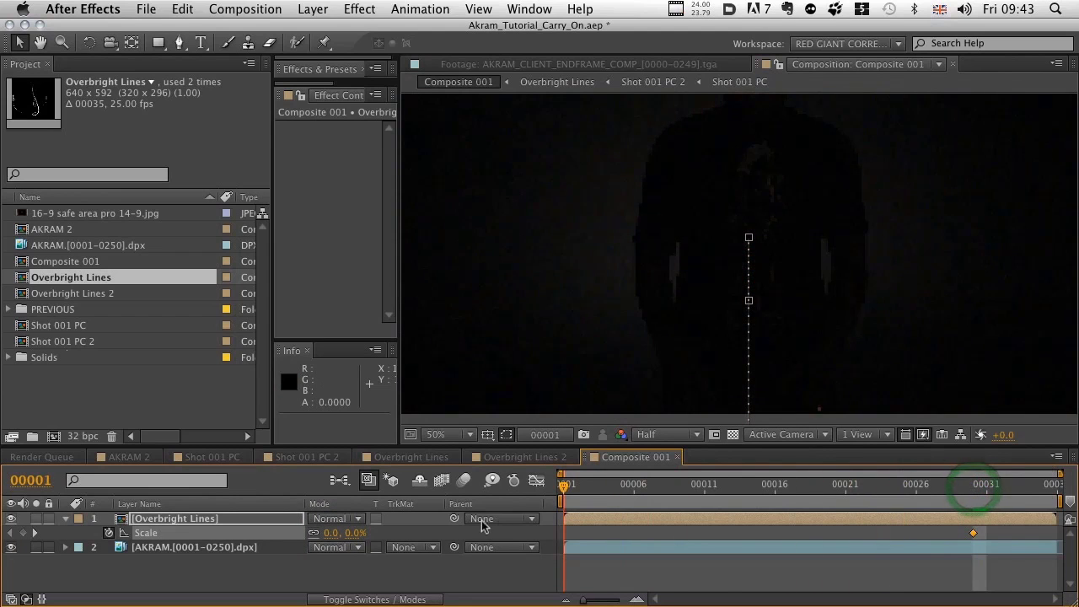
click(341, 547)
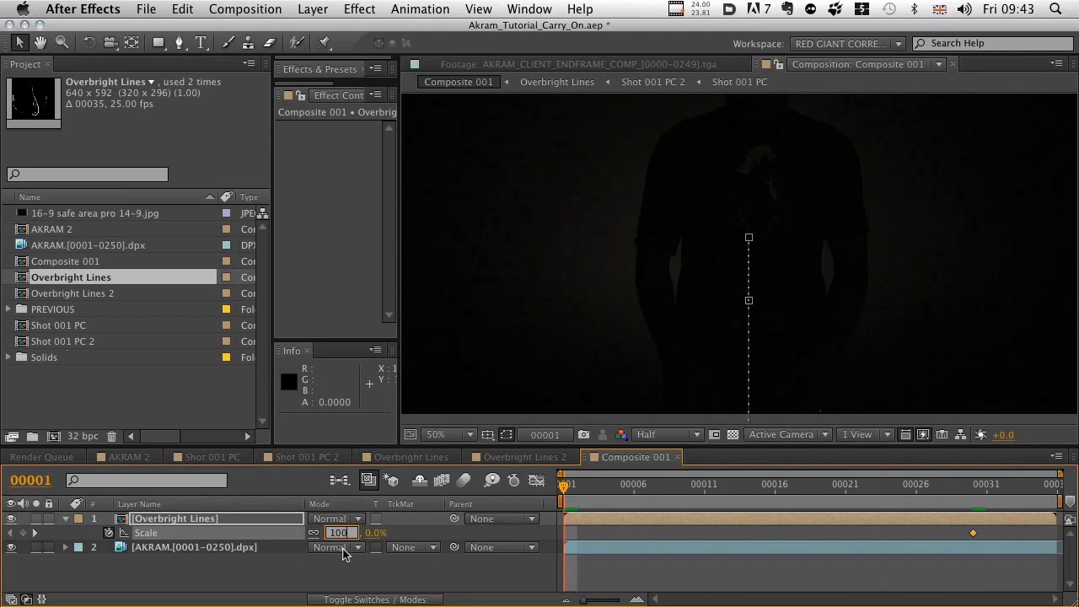
text(100)
key(Return)
mouse_move(341, 538)
mouse_down()
mouse_move(312, 535)
mouse_move(341, 541)
mouse_up()
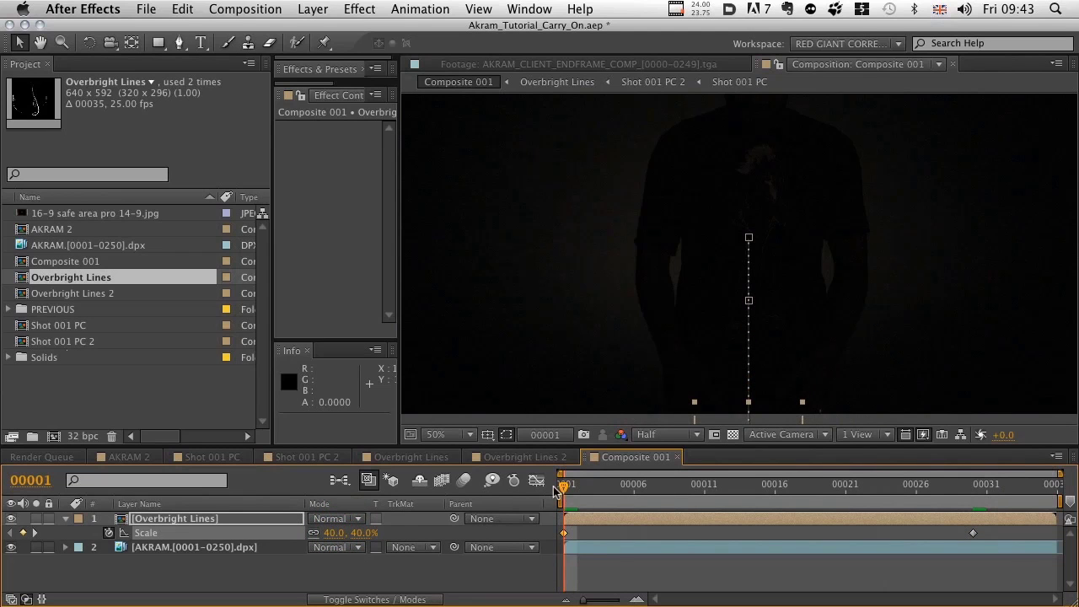
drag(556, 492, 805, 480)
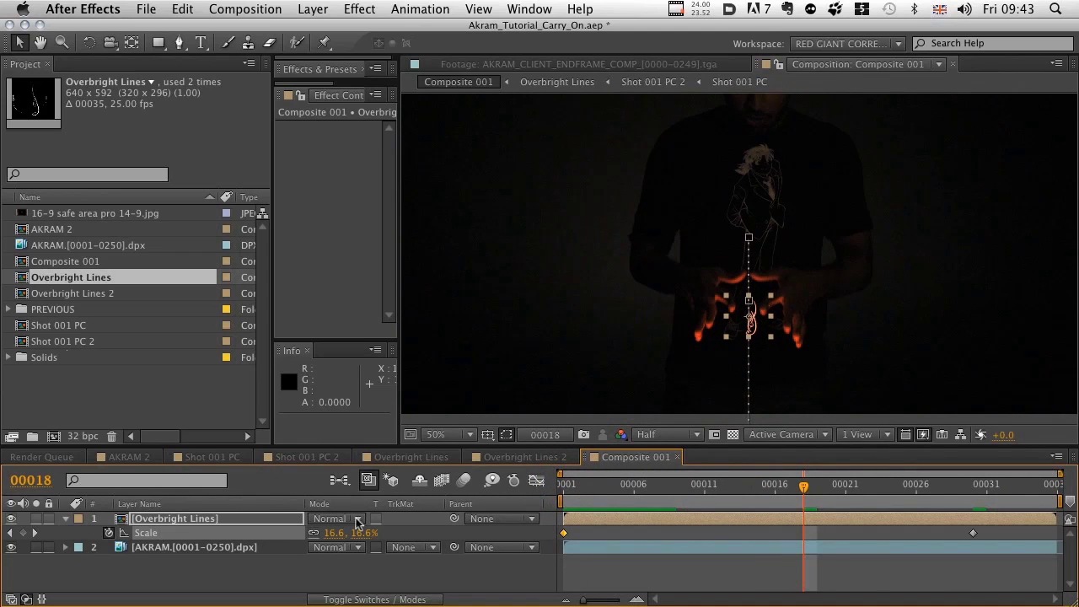
drag(335, 539, 333, 506)
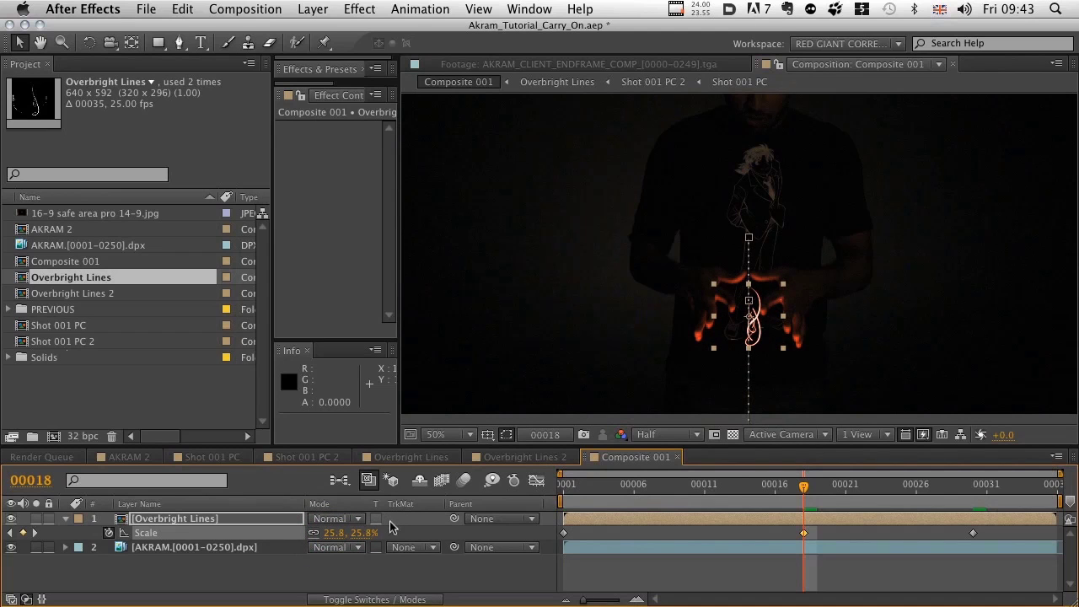
Step: Nudge the Overbright Lines layer upward at frames 25 and 18 so its motion path follows the hands
drag(816, 495, 901, 493)
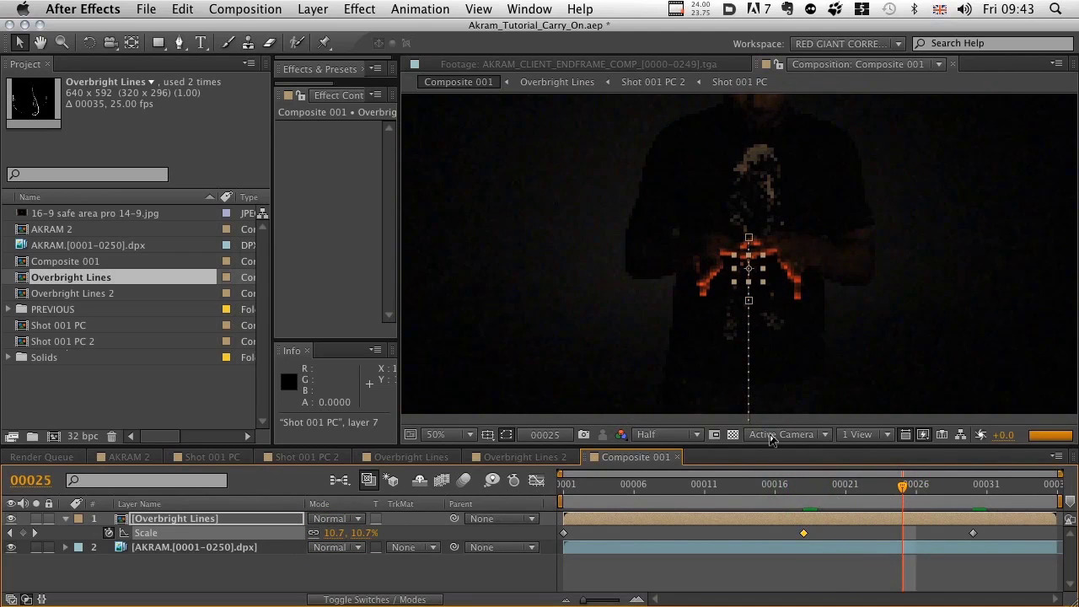
click(748, 266)
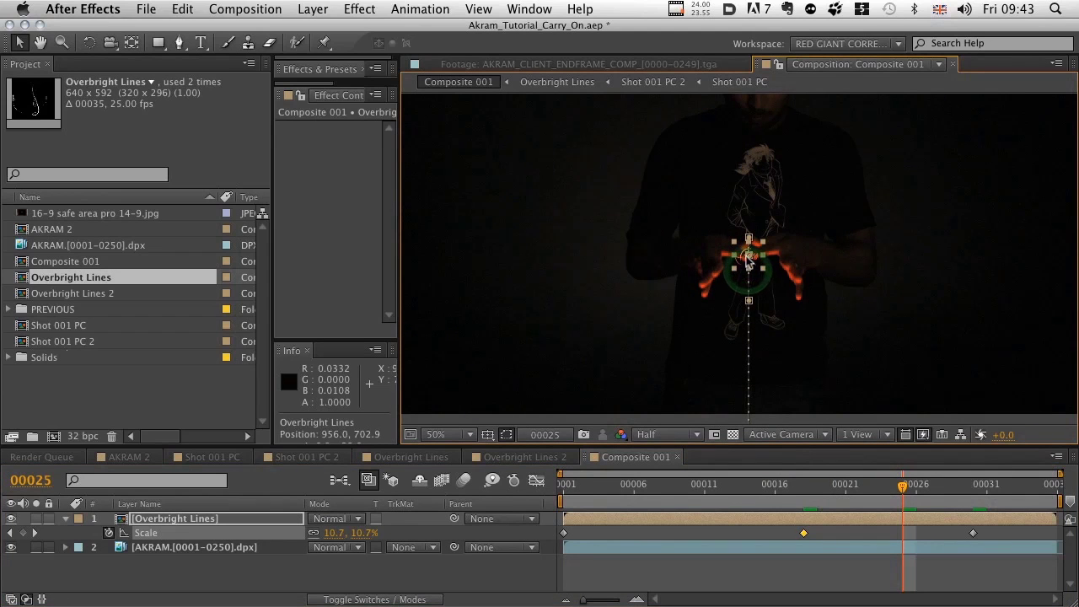
drag(902, 487, 963, 494)
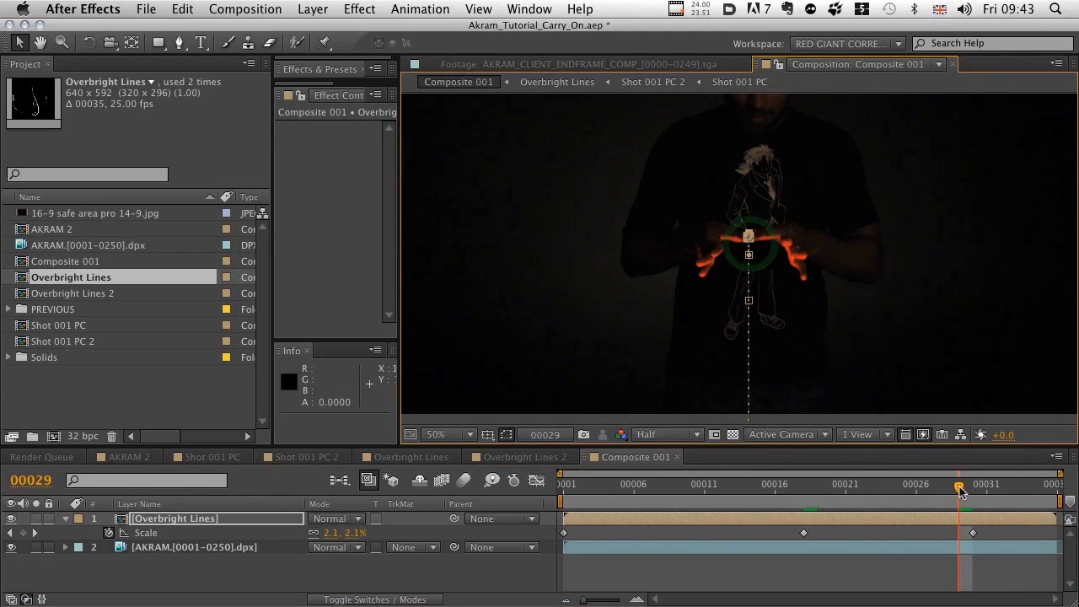
drag(961, 492, 797, 498)
drag(750, 321, 751, 311)
drag(804, 487, 844, 492)
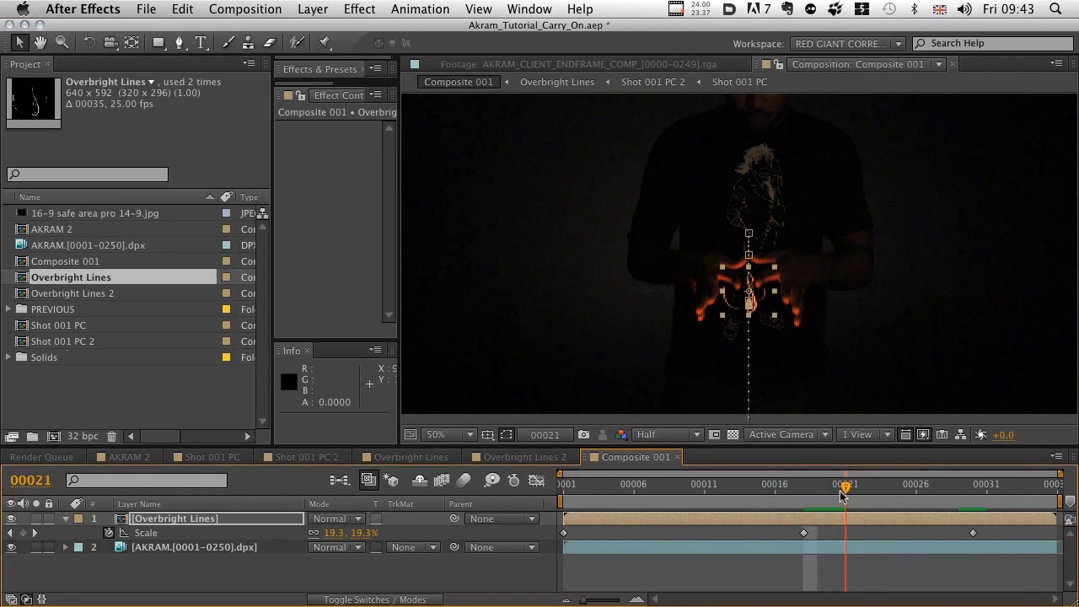
Step: Nudge the Overbright Lines layer slightly upward at frame 21 so its motion path follows the hands
drag(748, 297, 737, 272)
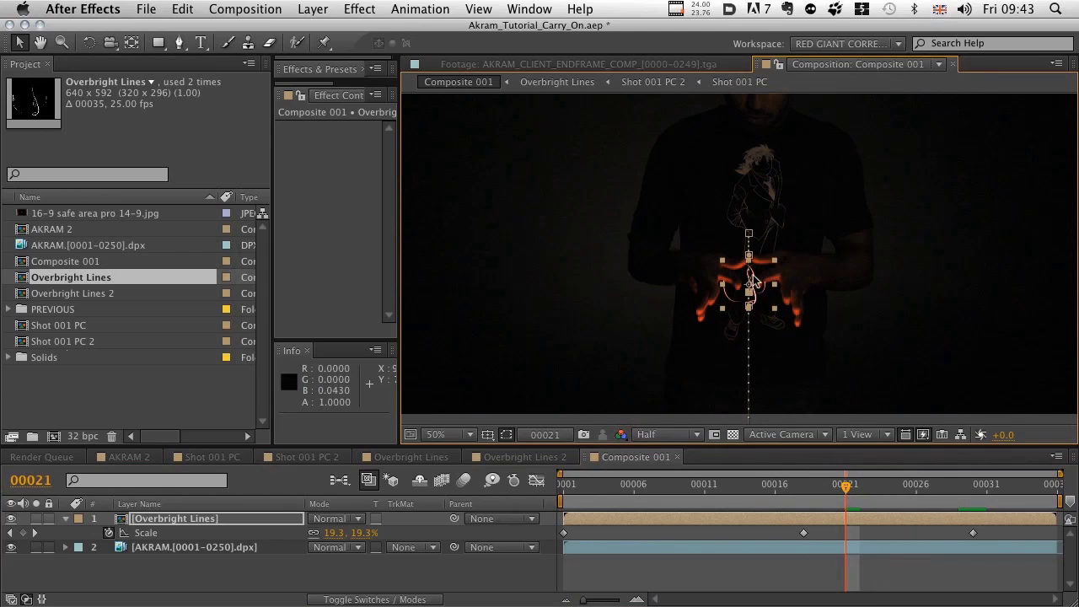
click(860, 488)
drag(861, 489, 733, 511)
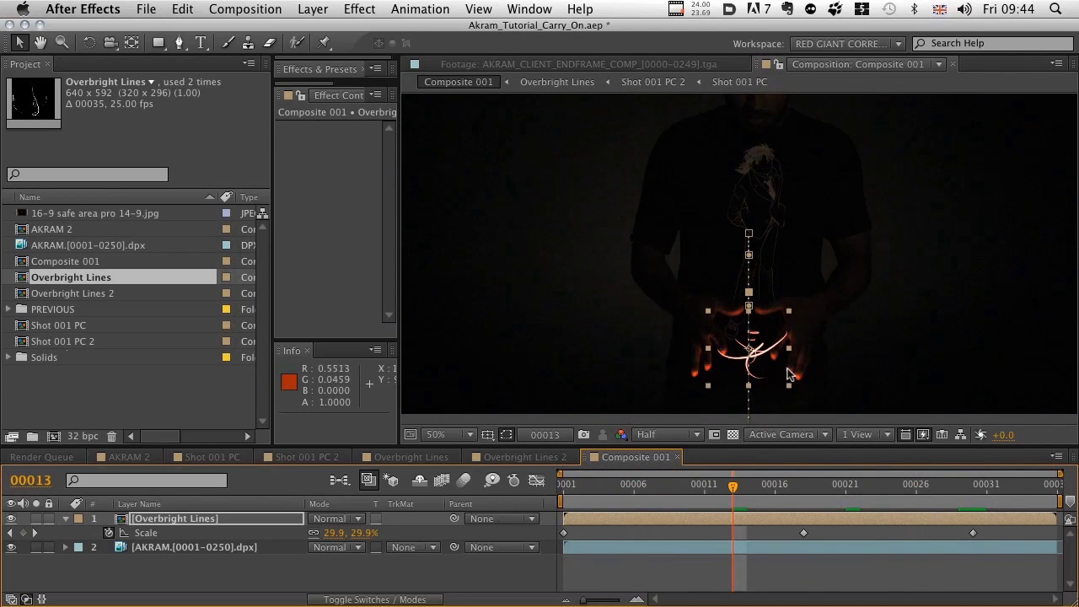
Step: Apply the Glow effect to the Overbright Lines layer, working at frame 14
mouse_move(734, 490)
mouse_down()
mouse_move(776, 491)
mouse_move(746, 491)
mouse_up()
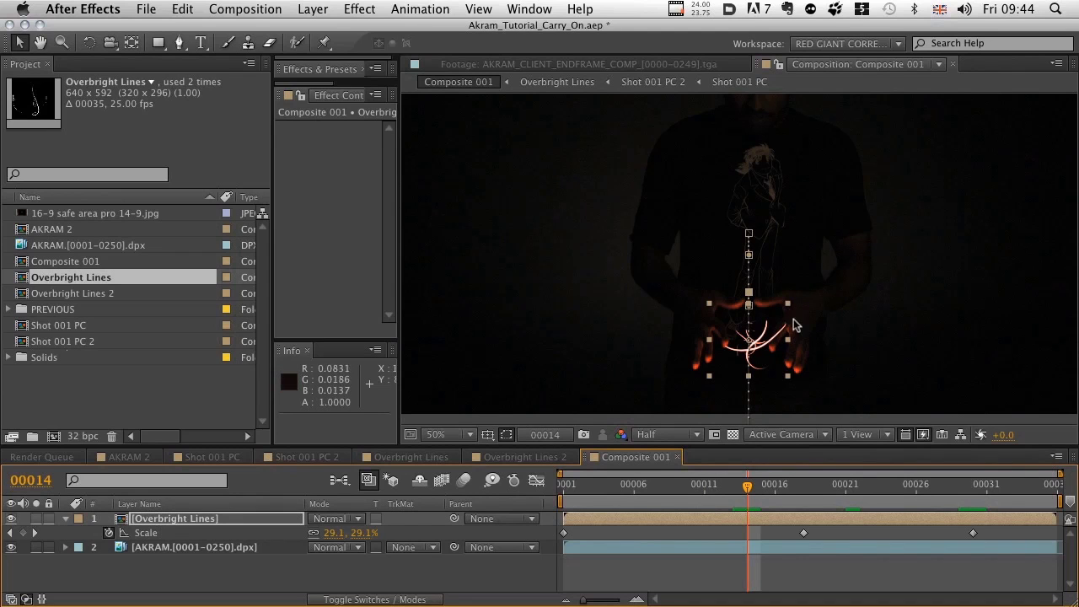
click(173, 519)
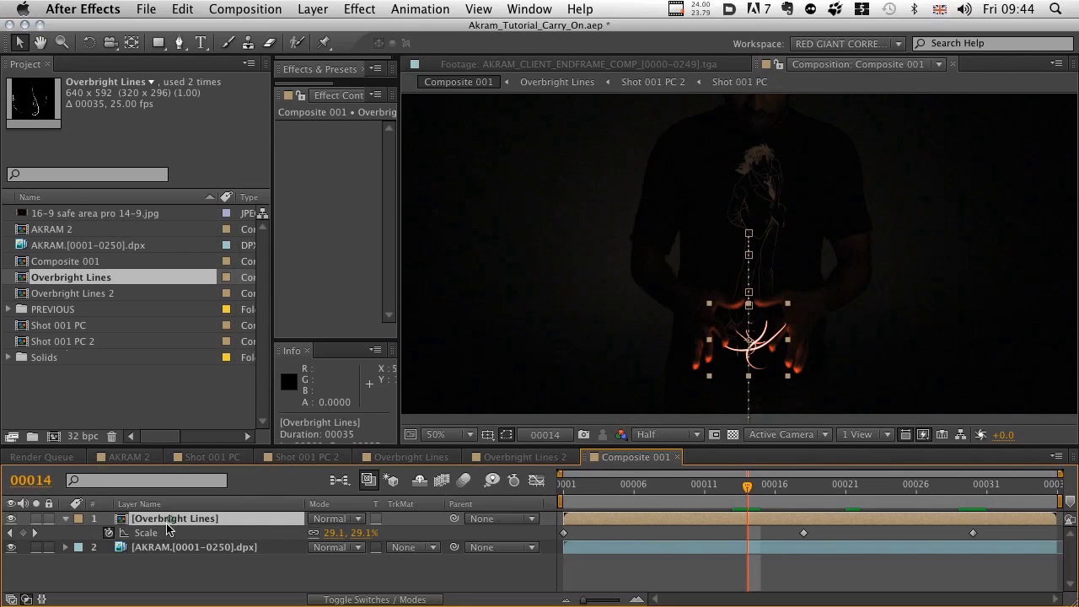
drag(398, 287, 498, 282)
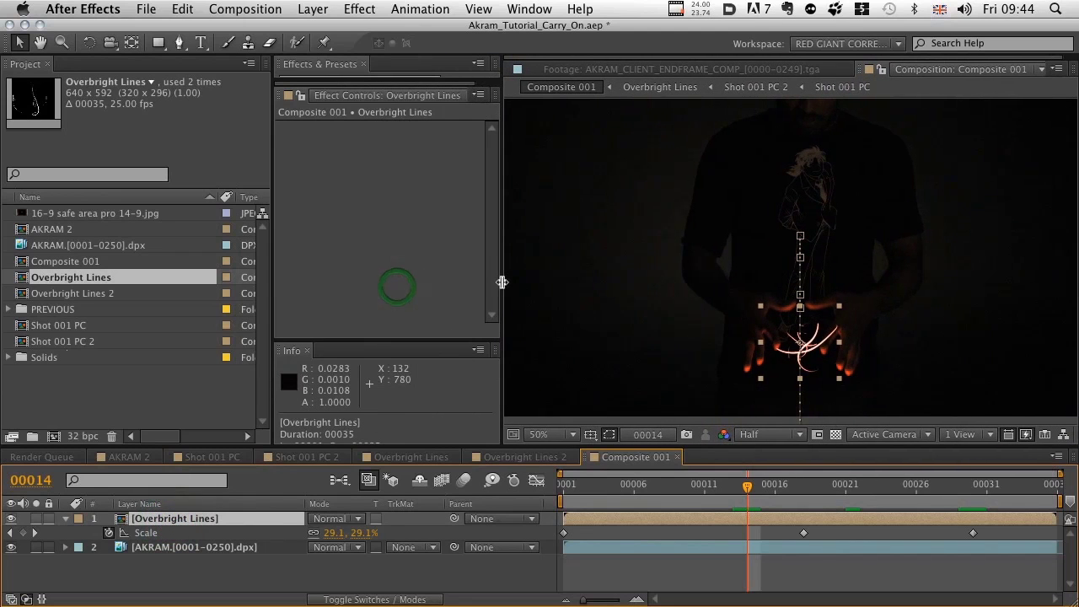
right_click(376, 193)
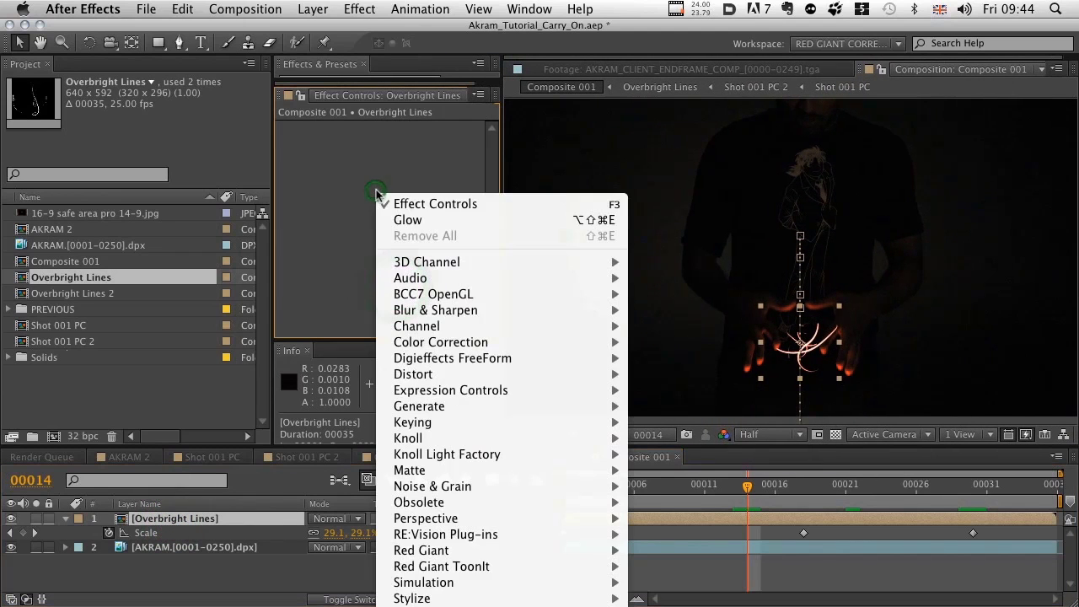
click(409, 220)
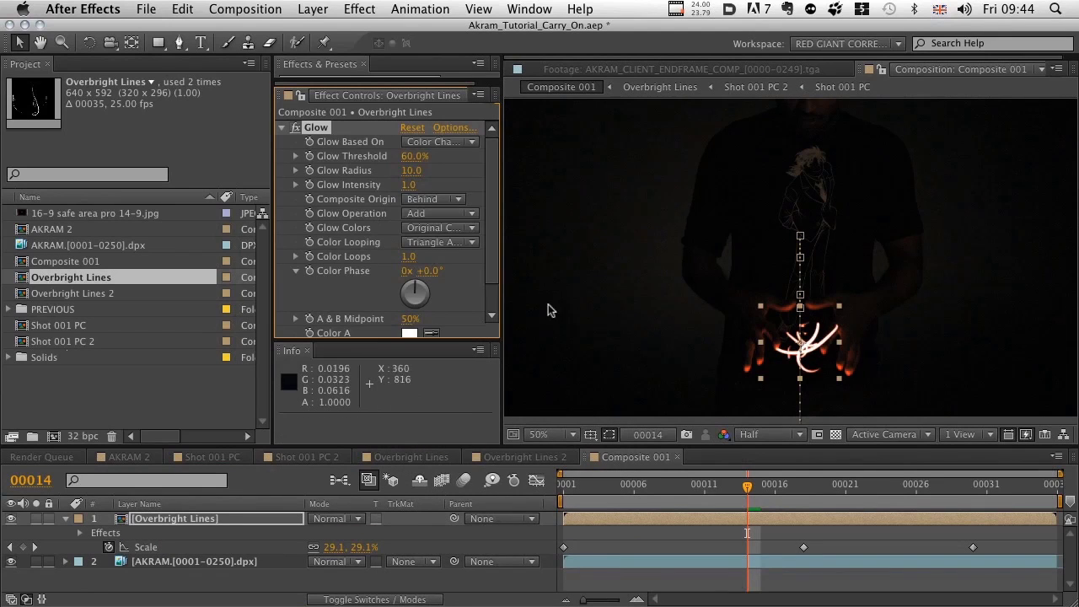
Step: Set the Glow Intensity to 0.1 and the Glow Radius to 35.9 on the Overbright Lines layer
drag(411, 170, 413, 173)
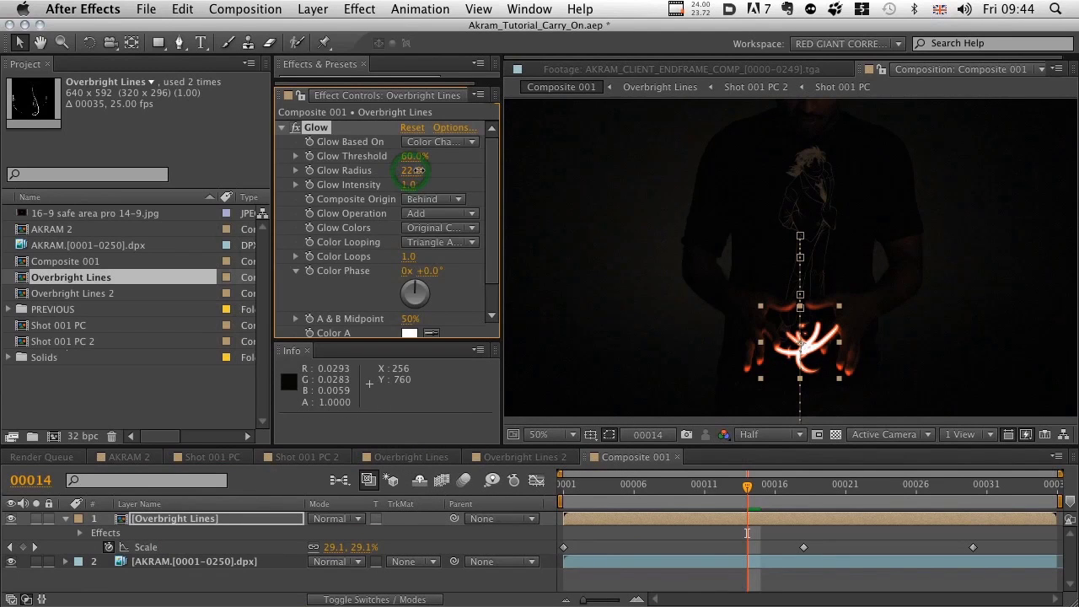
click(409, 184)
text(0.1)
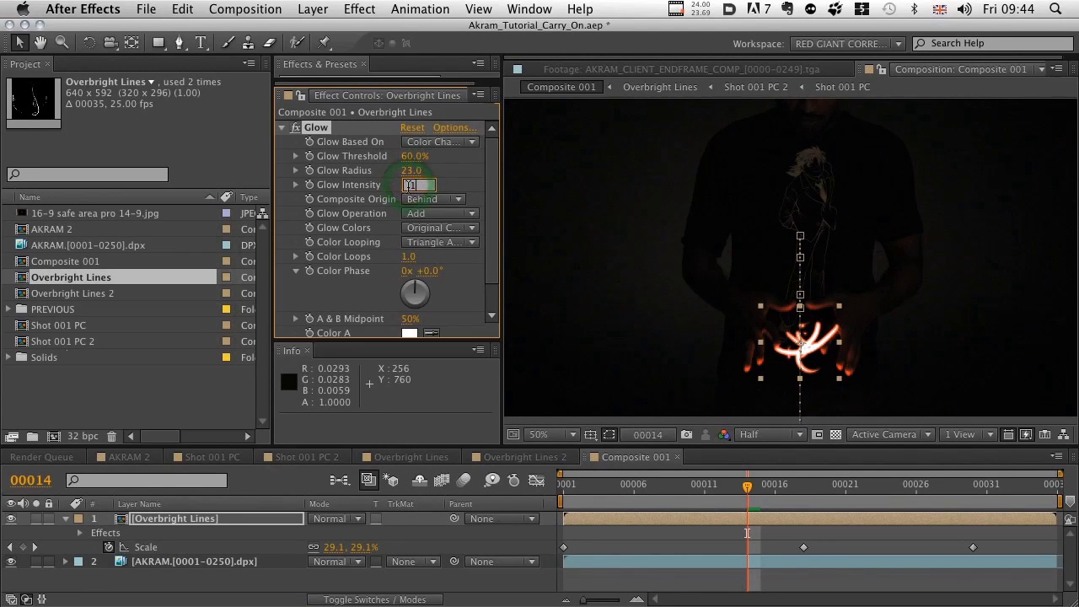
key(Return)
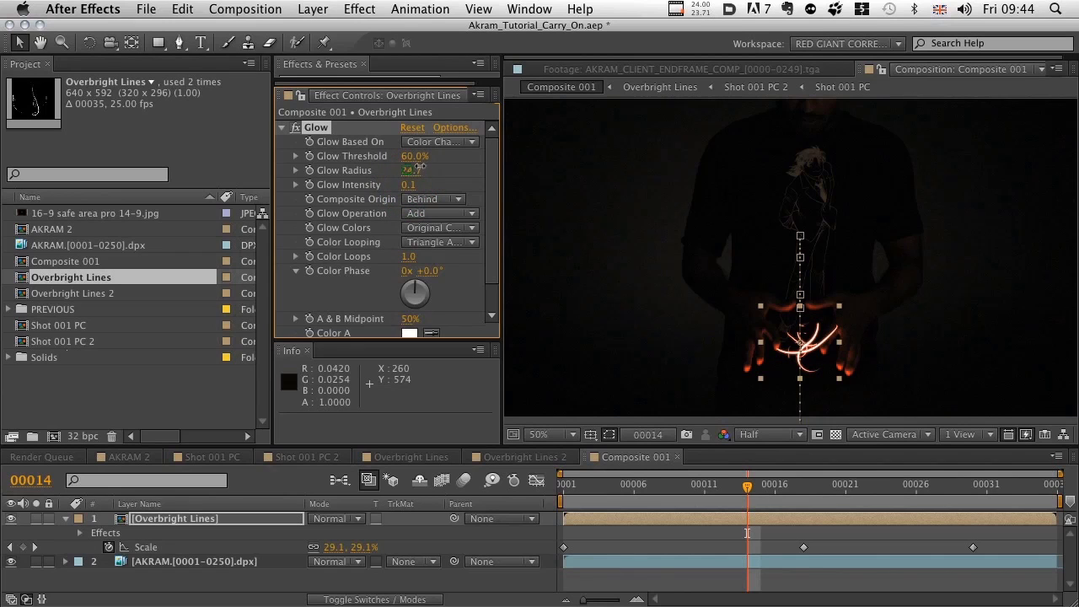
drag(419, 166, 412, 170)
Step: Show the light strokes at 200% magnification and set the composition preview resolution to Full
mouse_move(839, 360)
mouse_down()
mouse_move(810, 326)
mouse_move(795, 285)
mouse_up()
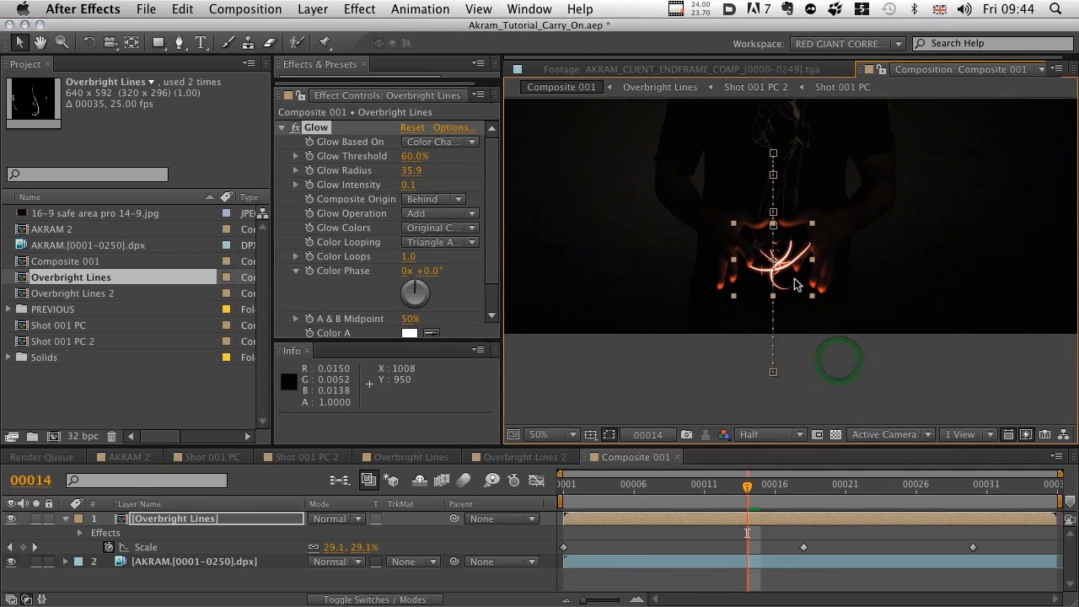
scroll(795, 285, up, 4)
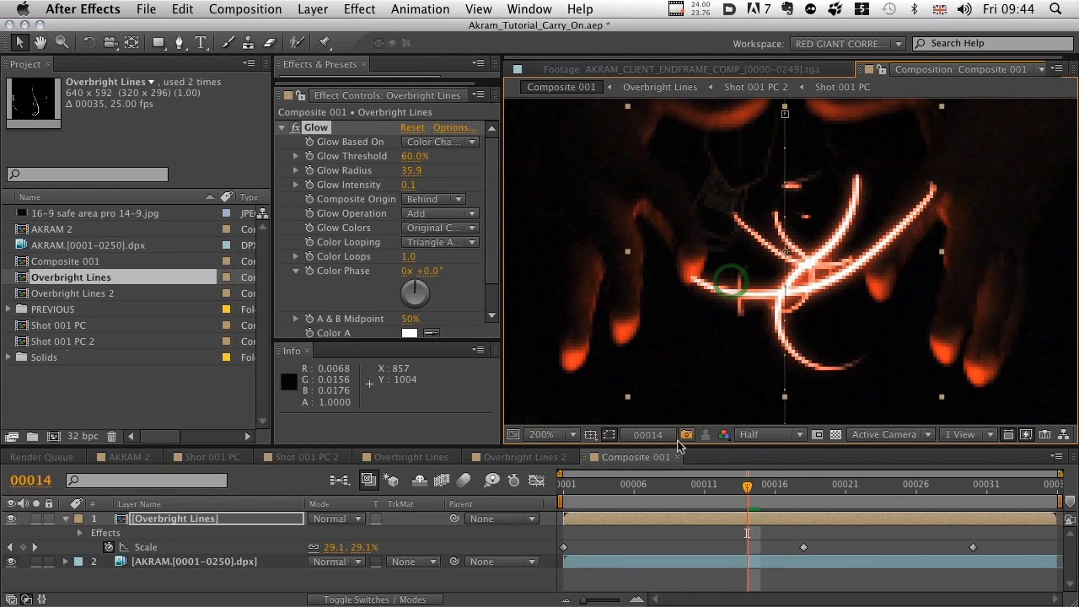
click(768, 433)
click(771, 474)
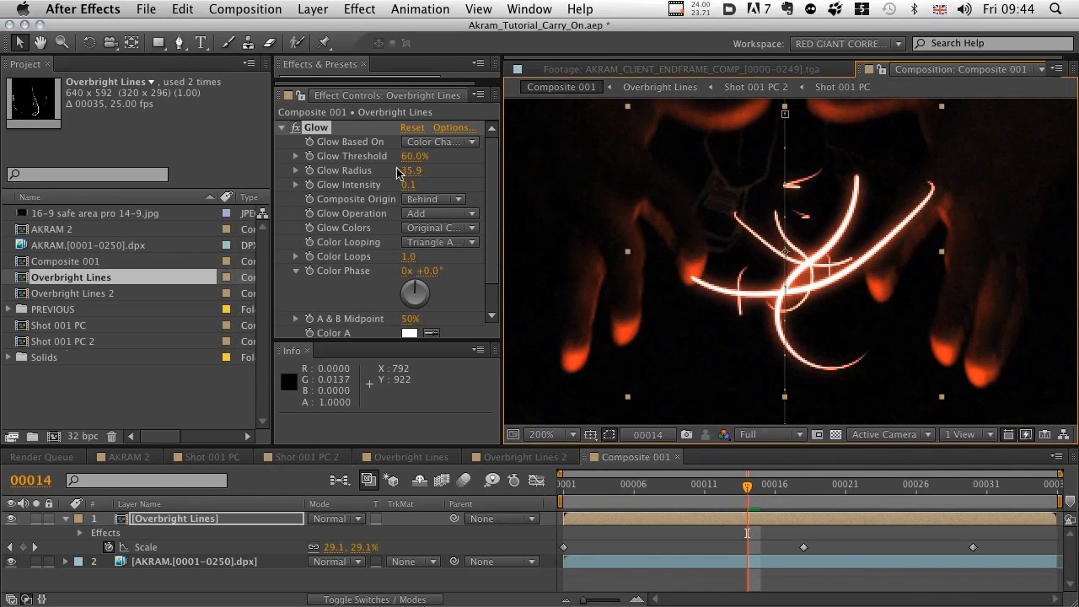
Step: Compare the light strokes with and without the Glow effect by switching it off and on
click(295, 128)
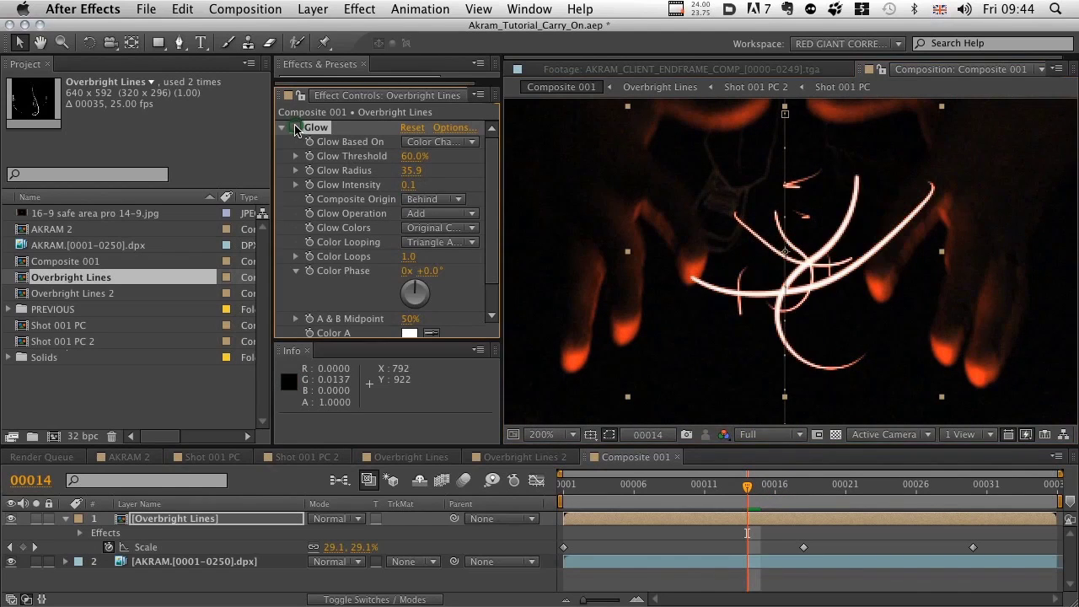
click(295, 128)
click(294, 129)
click(295, 128)
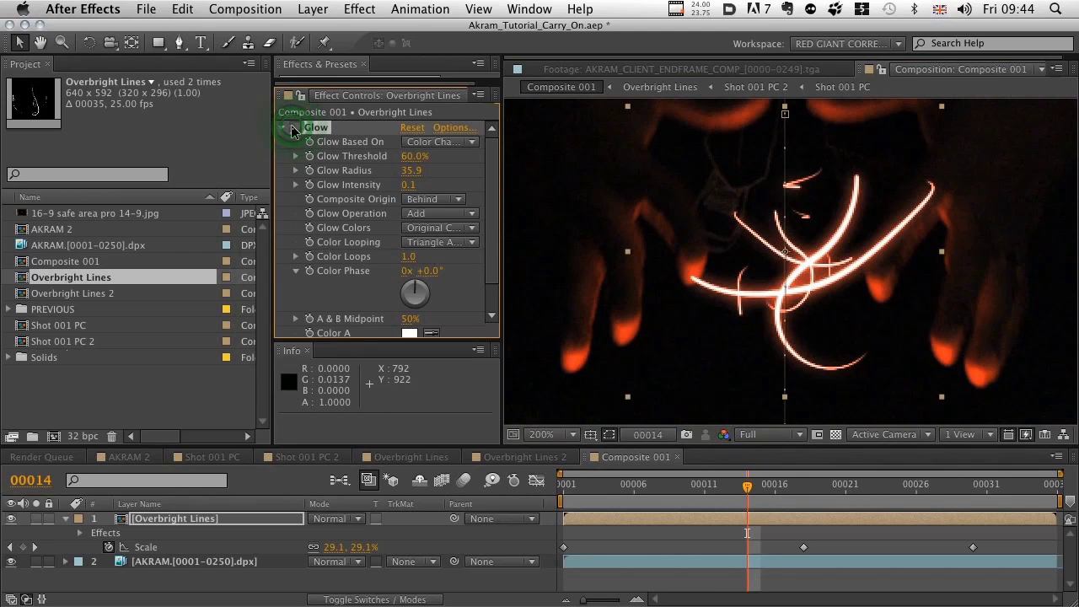
click(295, 128)
click(295, 128)
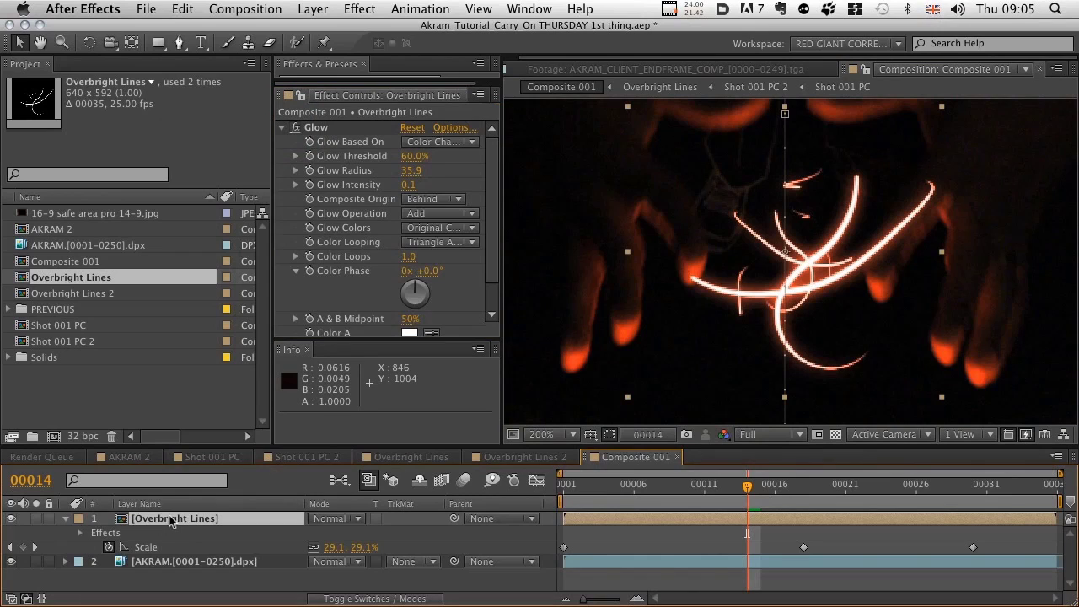
Step: Duplicate the Overbright Lines layer twice to stack three copies and strengthen the glow
click(171, 520)
key(super+d)
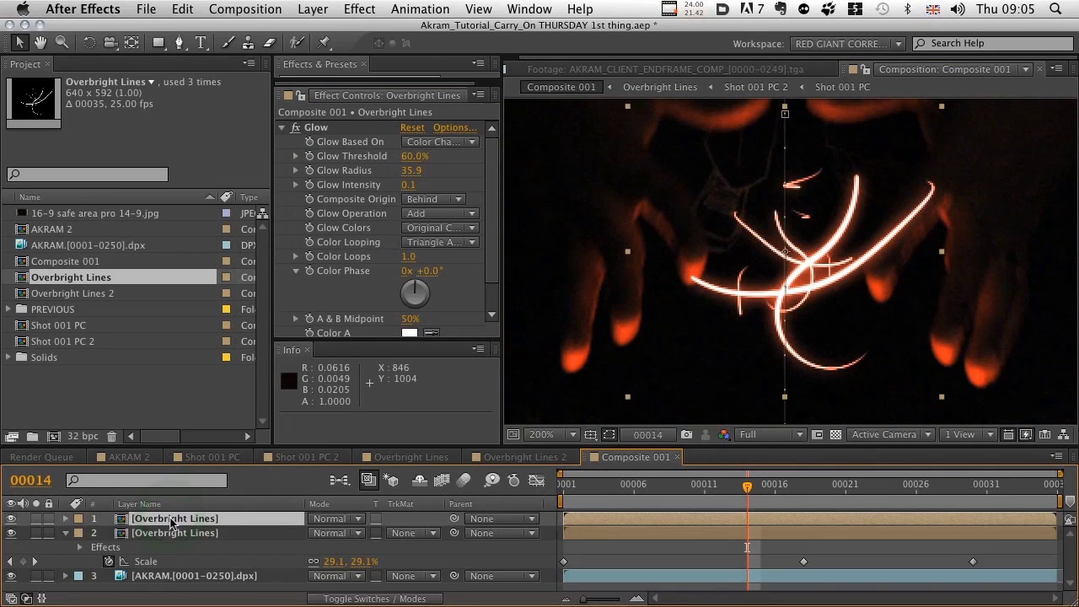
key(super+d)
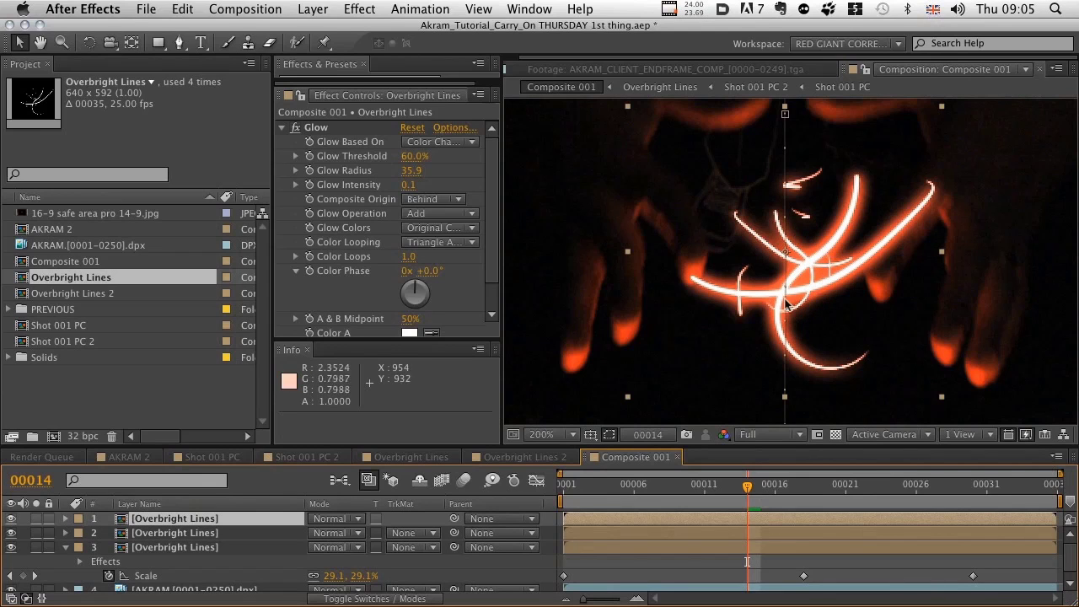
Step: Add a Fill effect to the topmost Overbright Lines layer and place it above Glow in the effect order
click(174, 532)
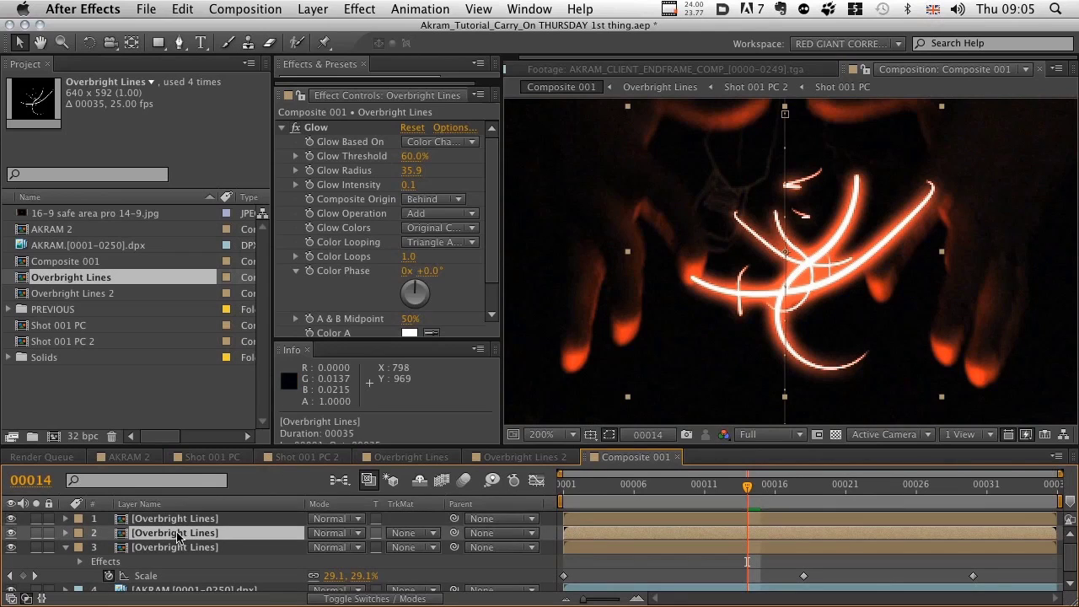
click(175, 519)
click(283, 129)
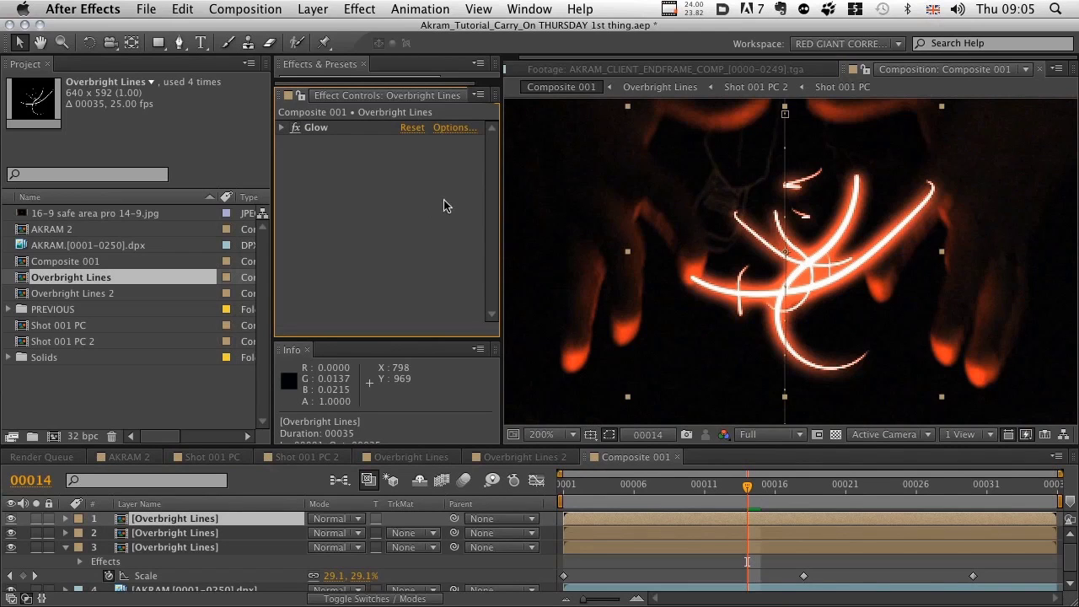
right_click(352, 185)
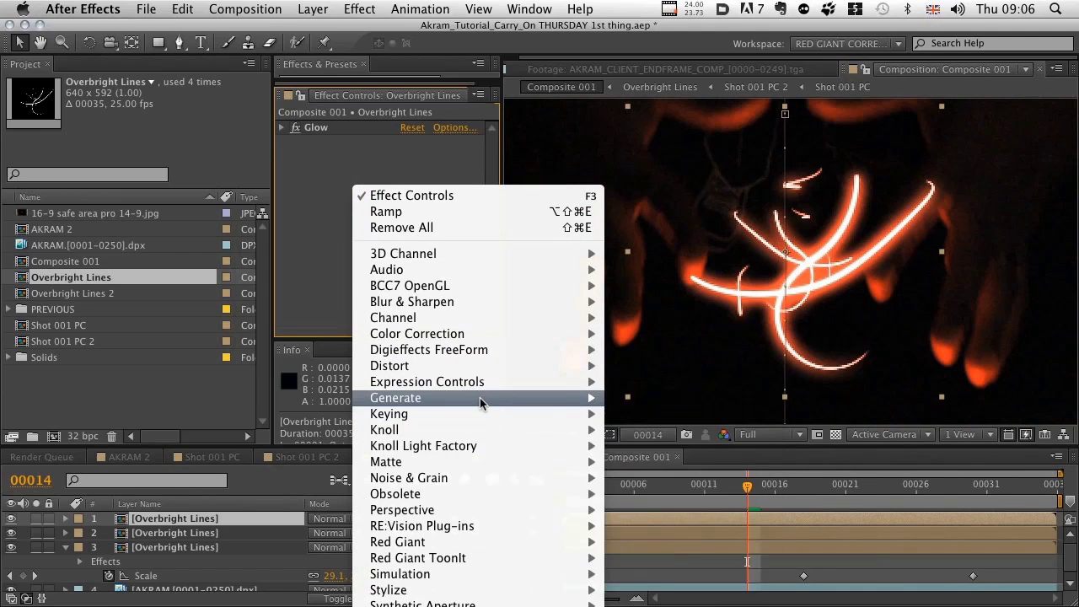
mouse_move(479, 398)
click(632, 455)
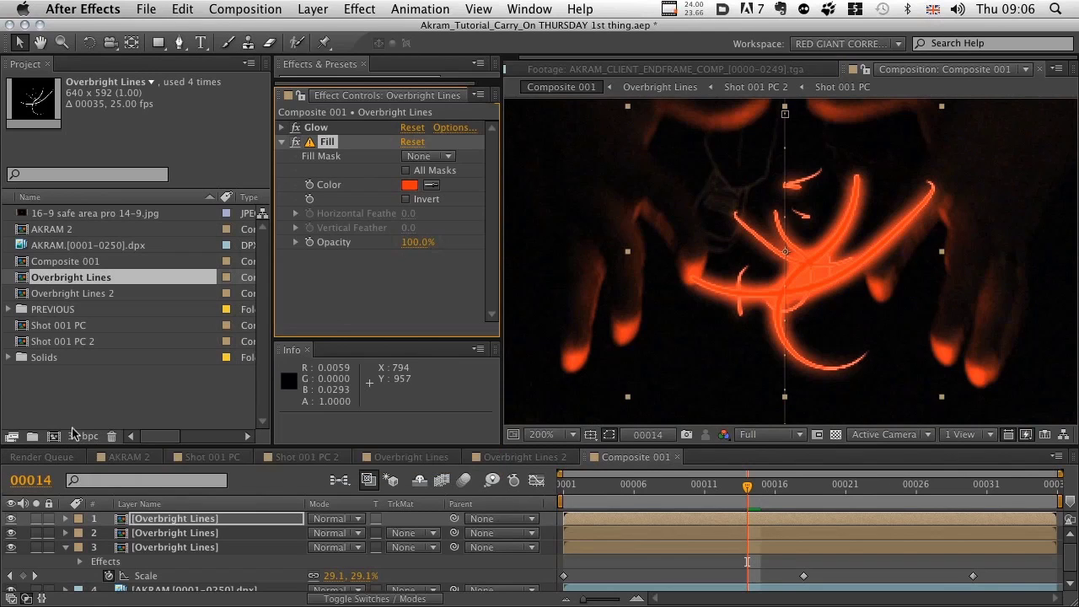
drag(321, 145, 318, 128)
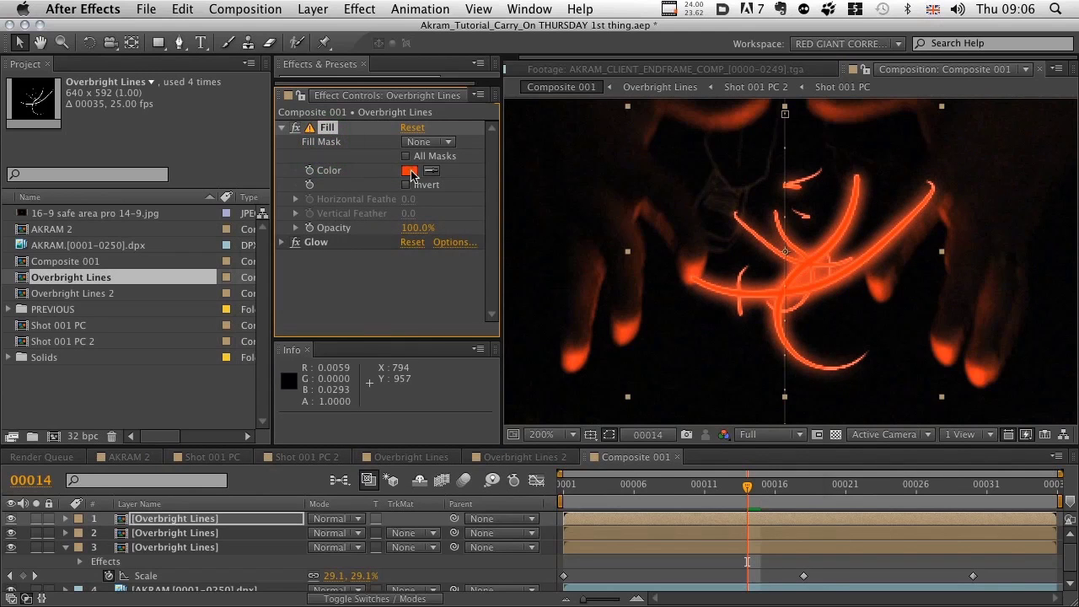
Step: Set the Fill color on the topmost Overbright Lines layer to pale pink, FFC8C8
click(409, 171)
click(423, 373)
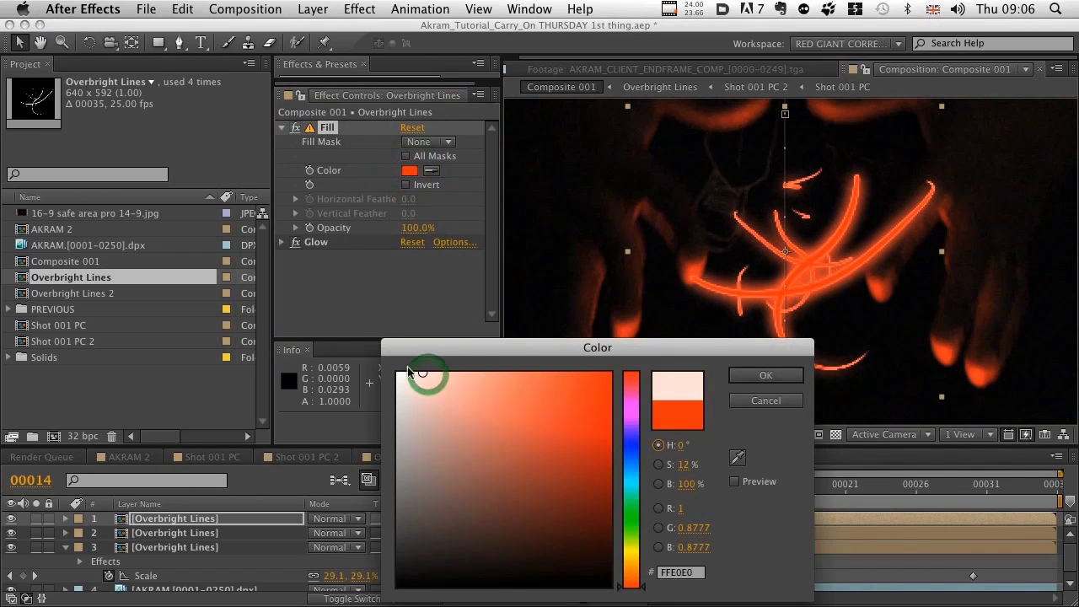
click(442, 372)
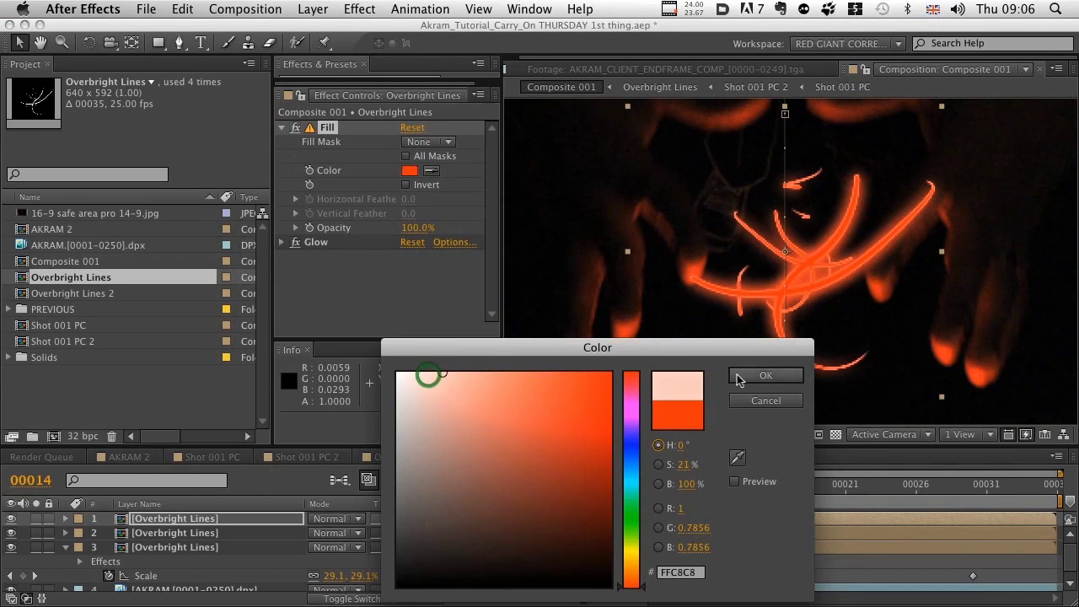
click(765, 376)
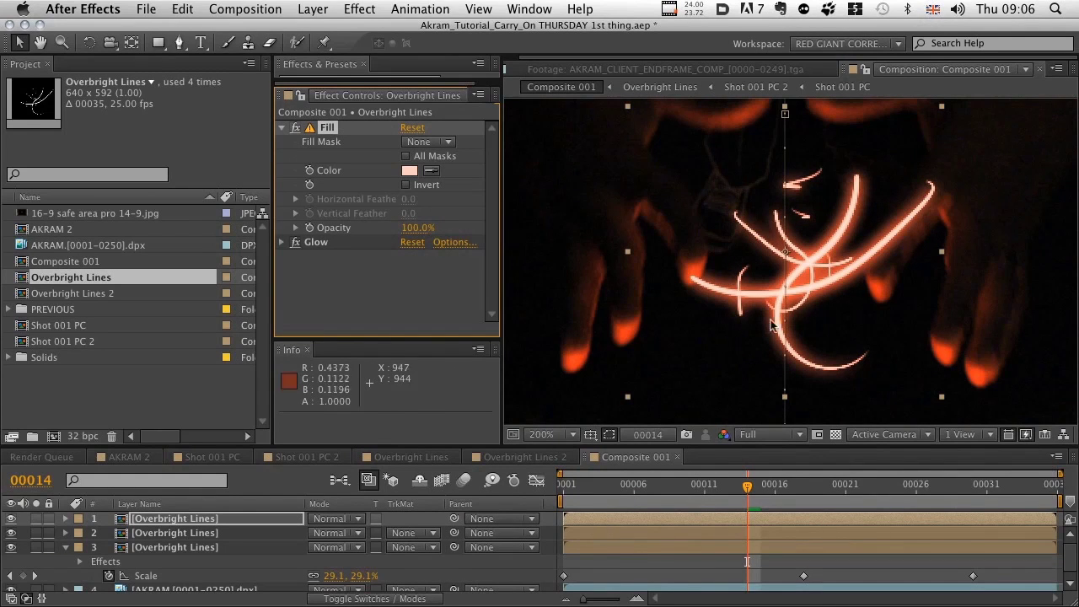
Step: Change the topmost Overbright Lines layer's blending mode to Screen and disable its Glow effect
click(337, 526)
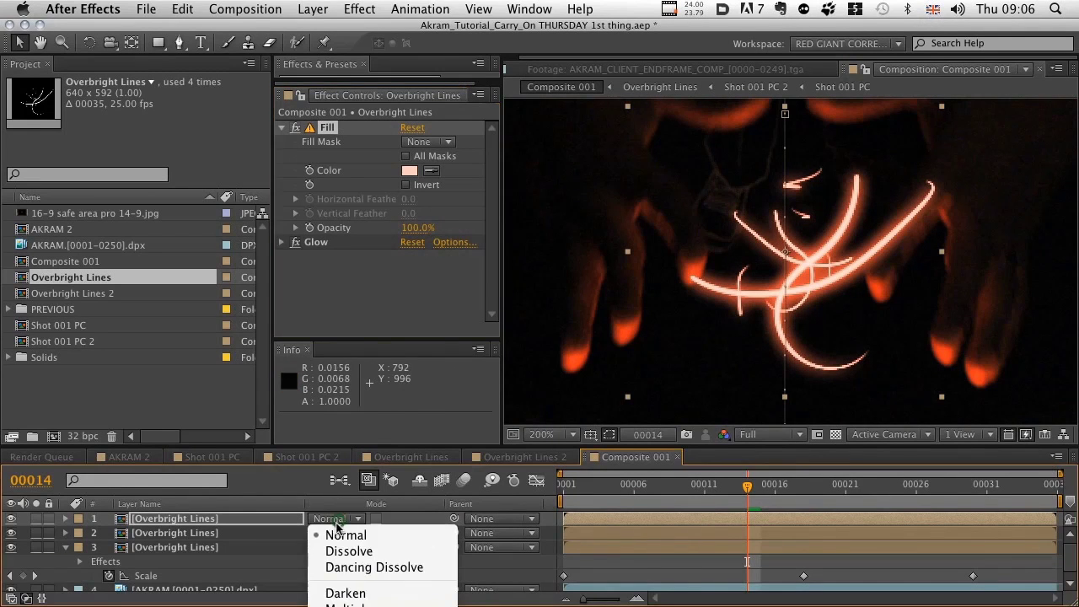
click(363, 523)
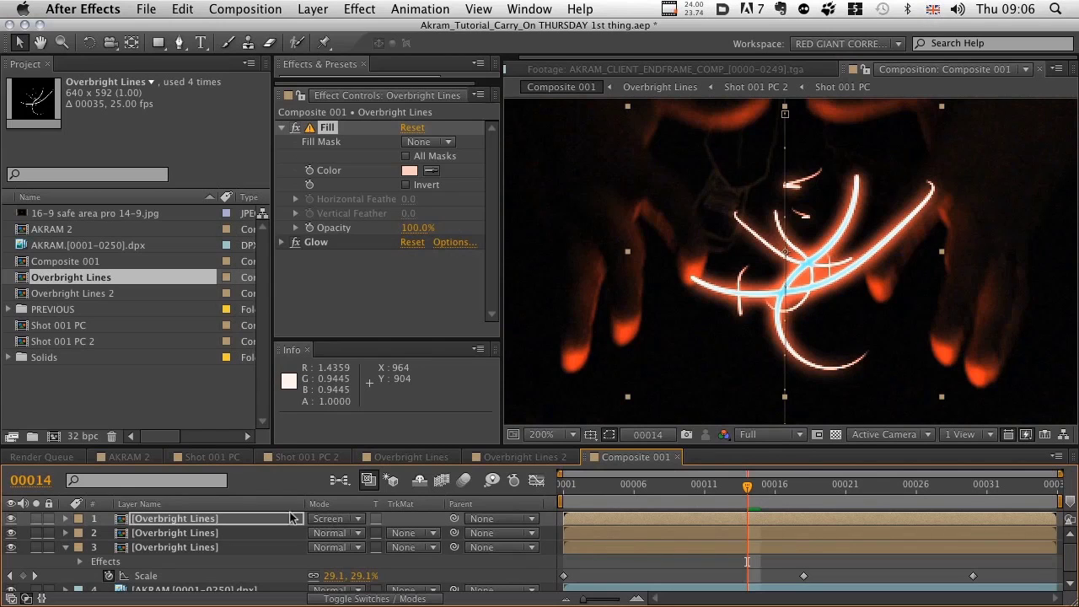
click(295, 242)
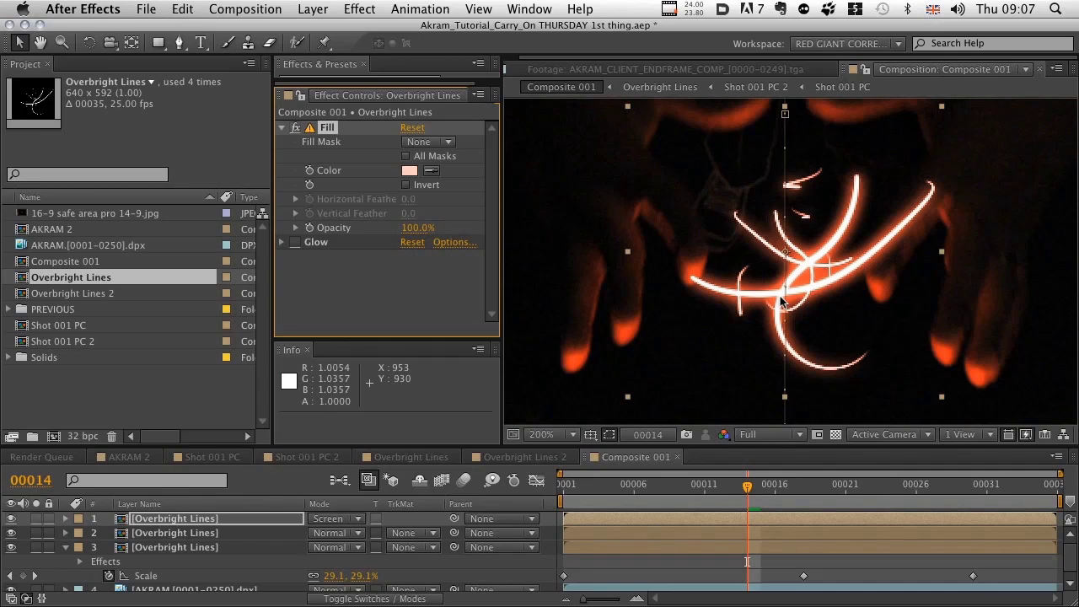
Step: Fit the whole Composite 001 frame in view at 25% magnification and run a RAM preview of the animation
key(comma)
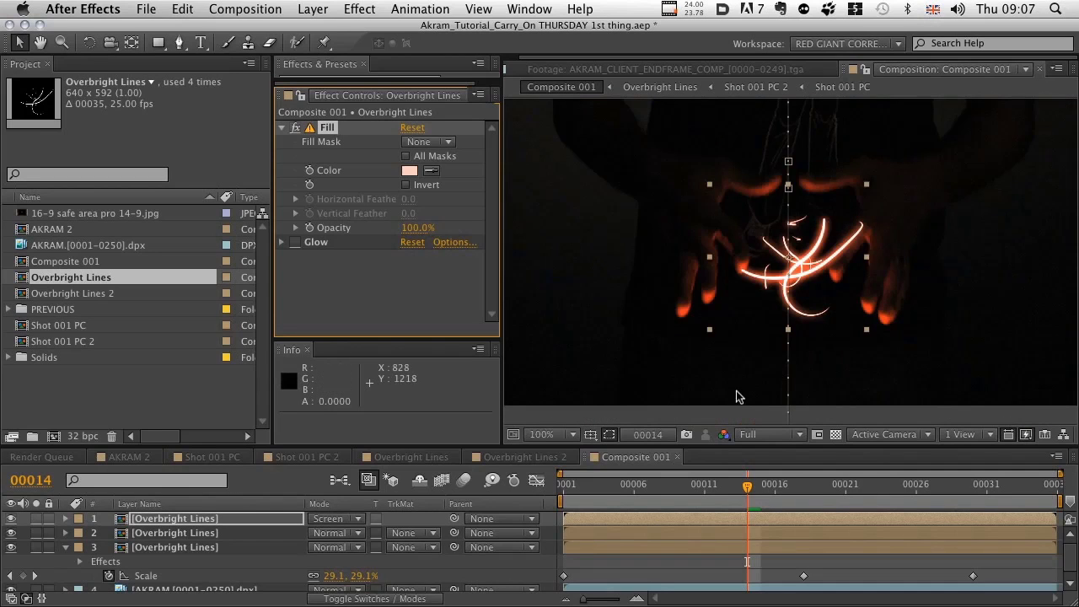
key(comma)
key(comma)
key(space)
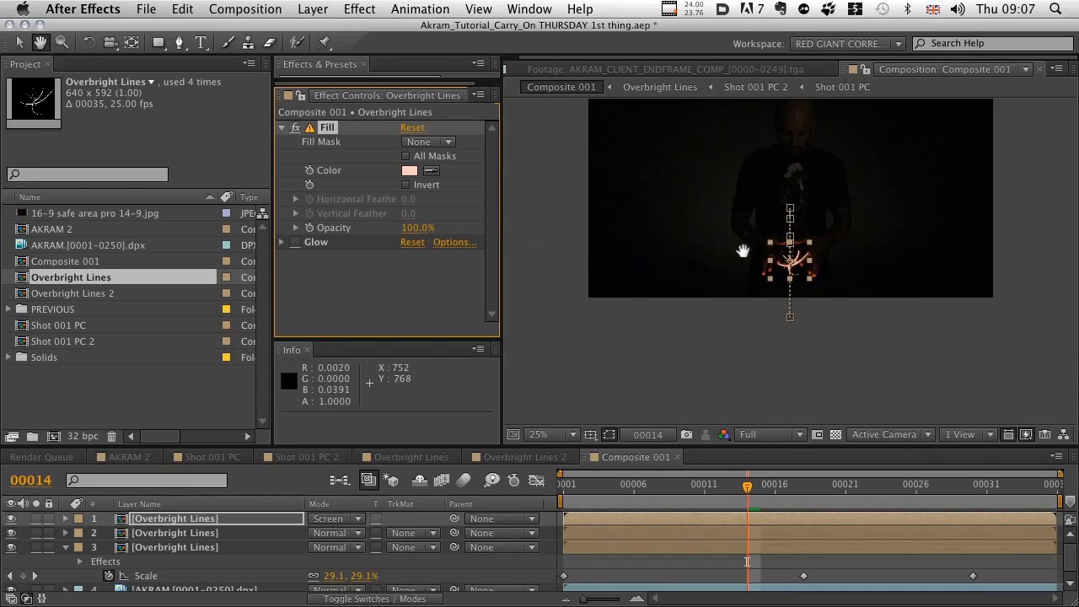
key(period)
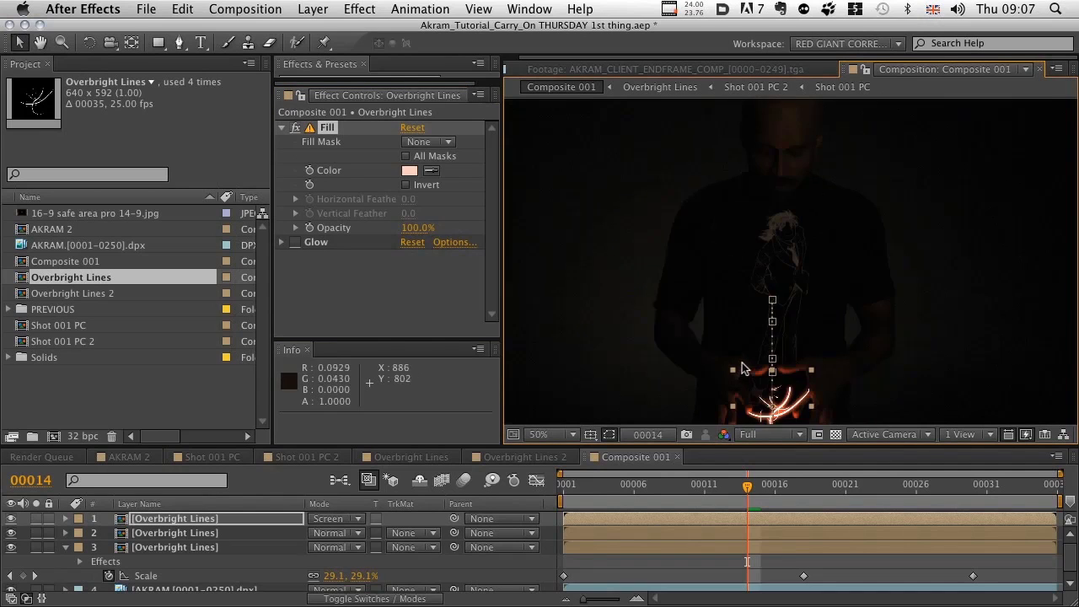
key(comma)
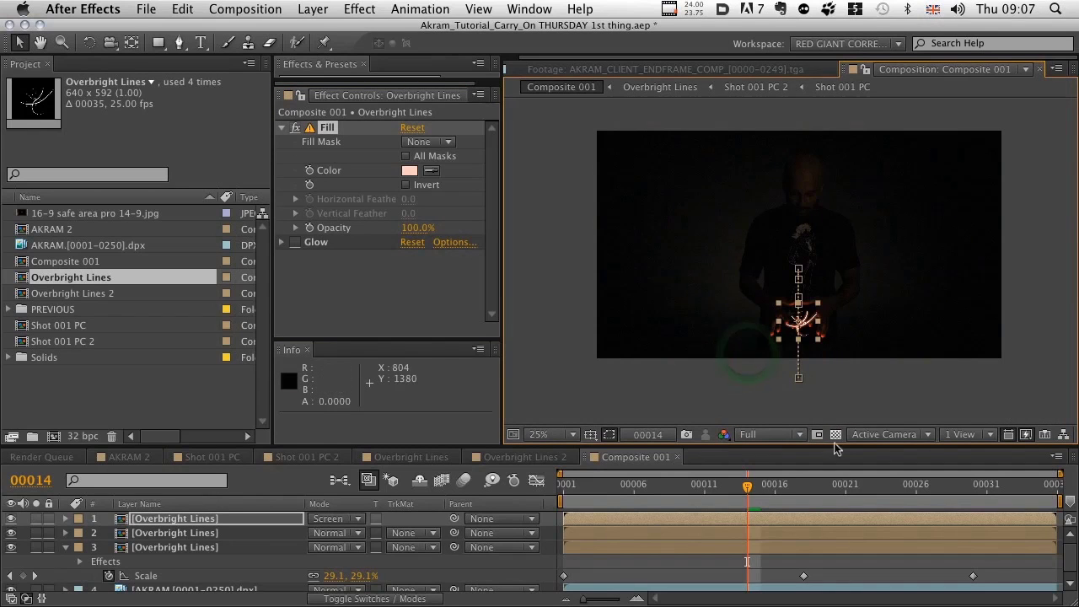
key(ctrl+s)
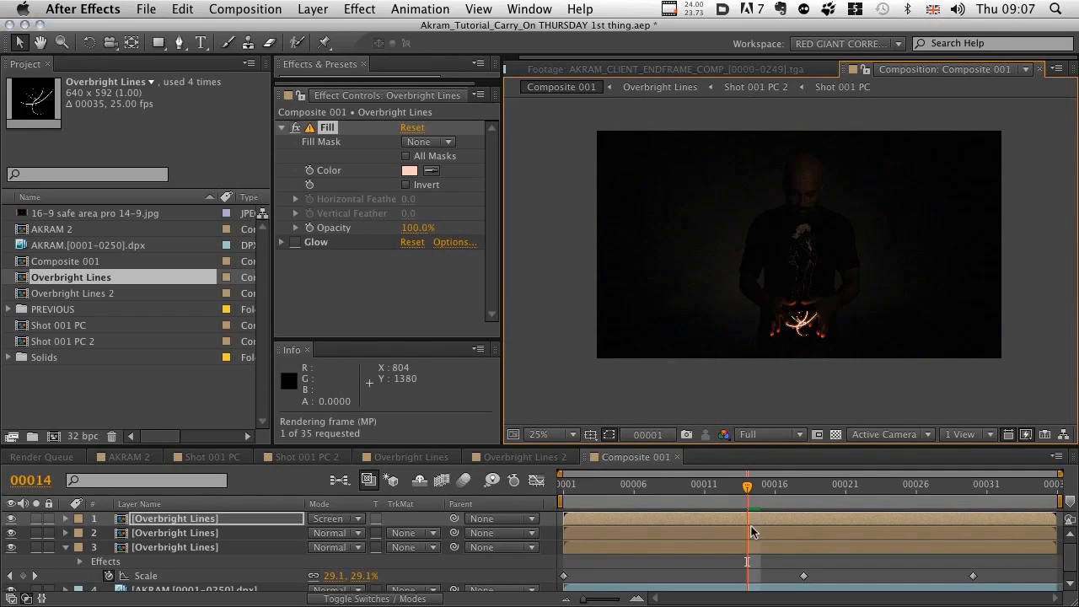
key(KP_0)
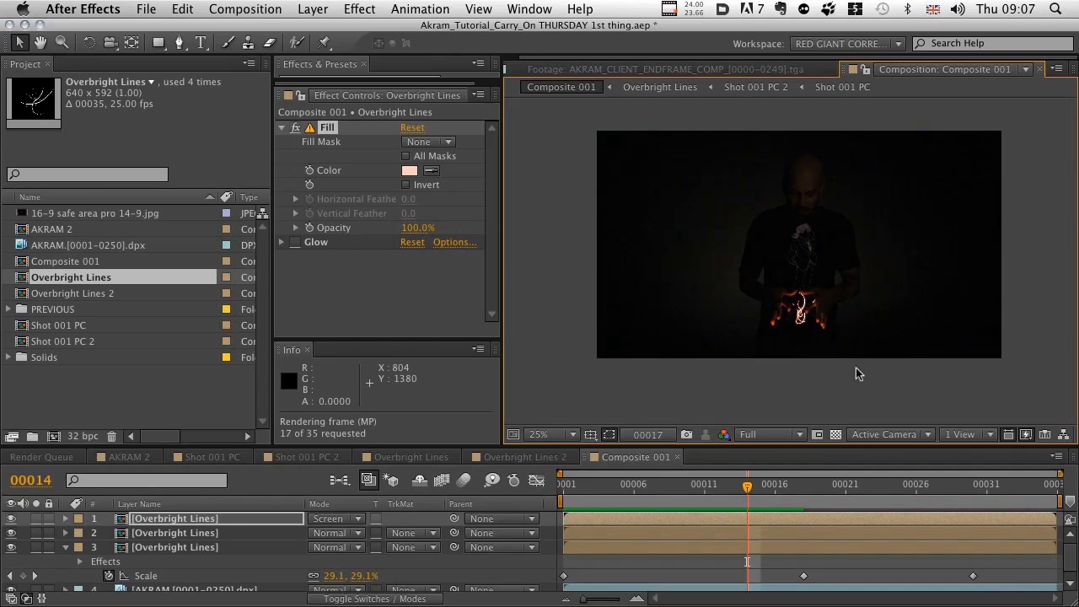
Step: Open AKRAM_MASTER_COMP from the Comps folder inside the PREVIOUS project folder and bring its shot layers into view
scroll(797, 335, up, 3)
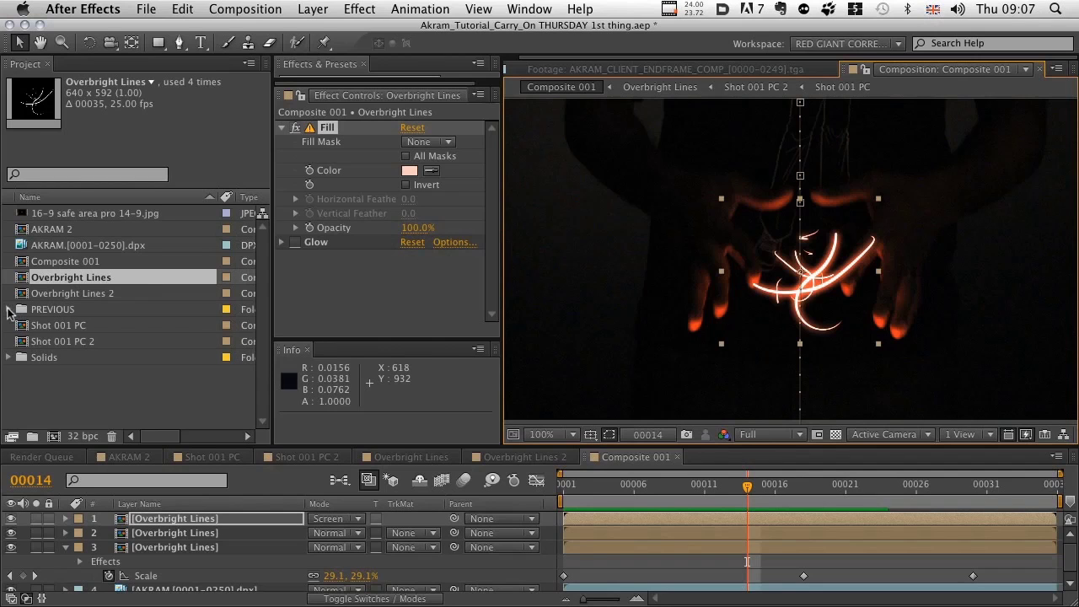
click(9, 310)
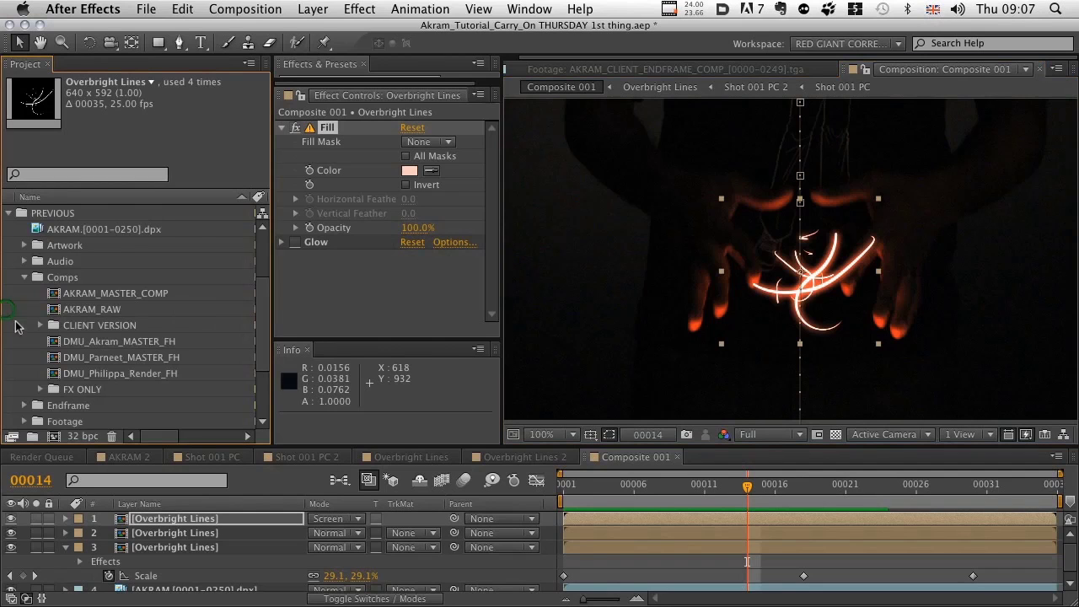
double_click(118, 299)
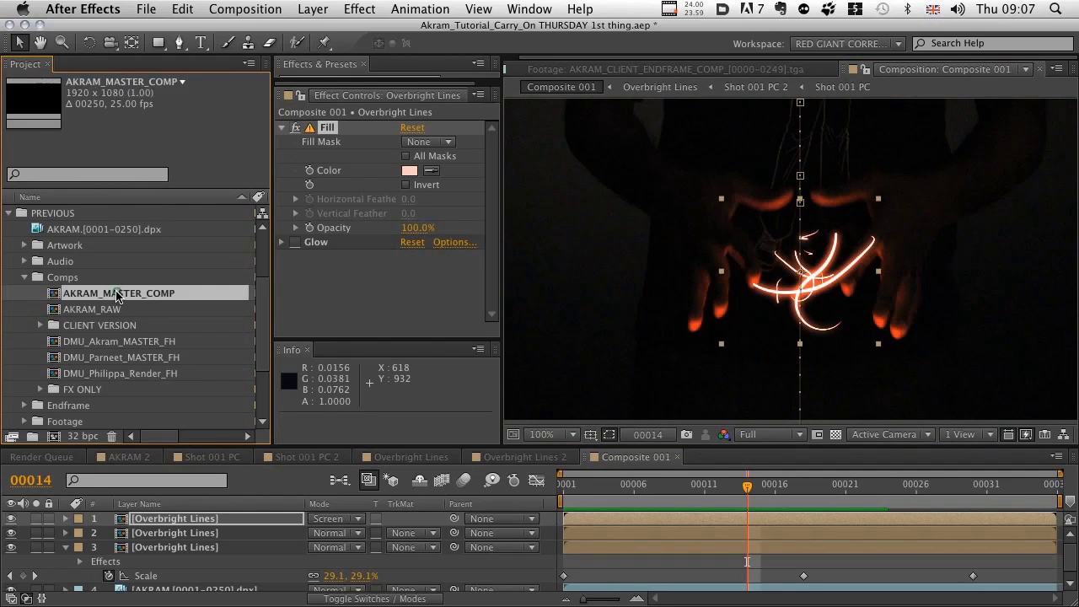
click(1065, 553)
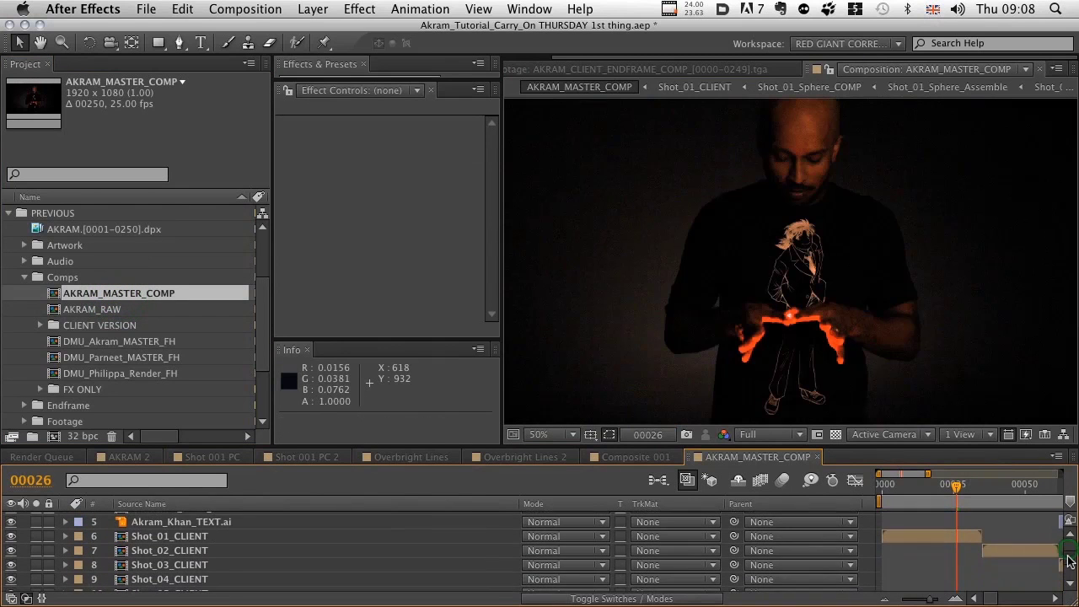
Step: Narrow the timeline's Source Name column, go to frame 48 and open the Shot_02_CLIENT precomp
click(160, 550)
drag(876, 503, 840, 503)
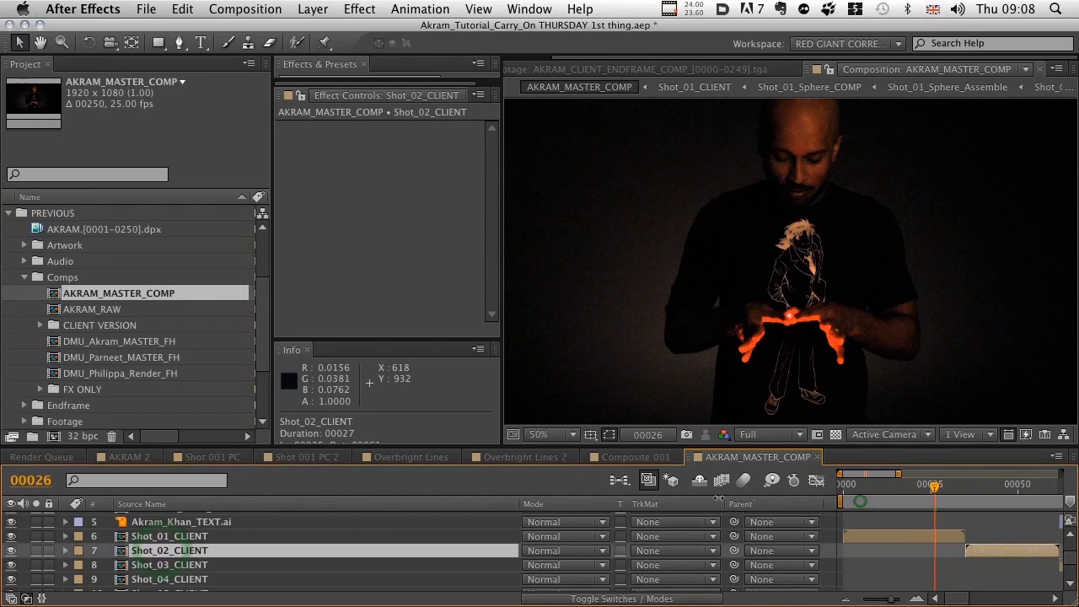
click(520, 504)
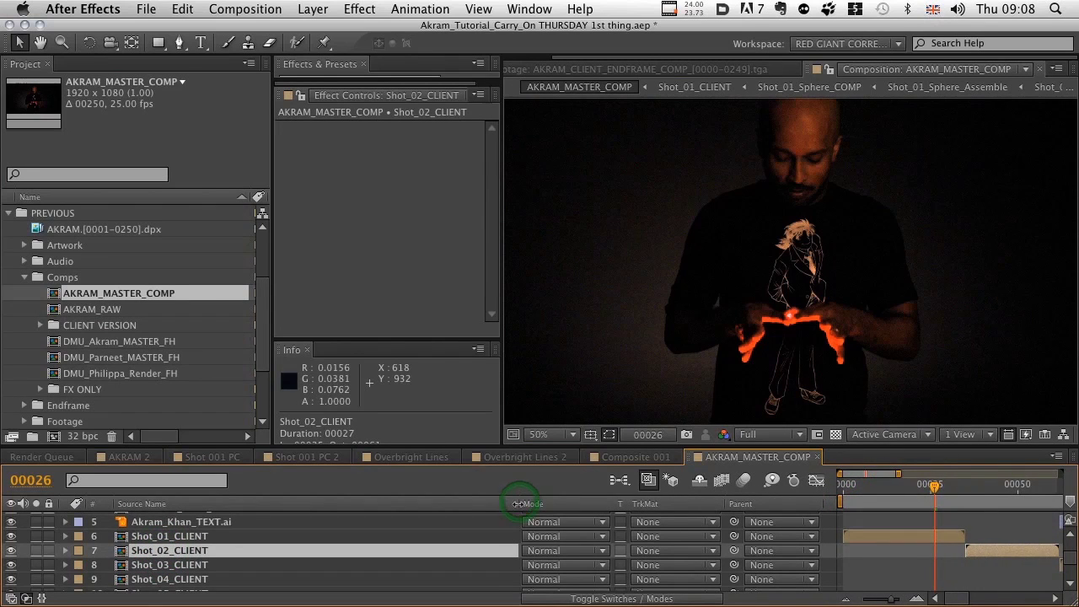
drag(518, 504, 290, 504)
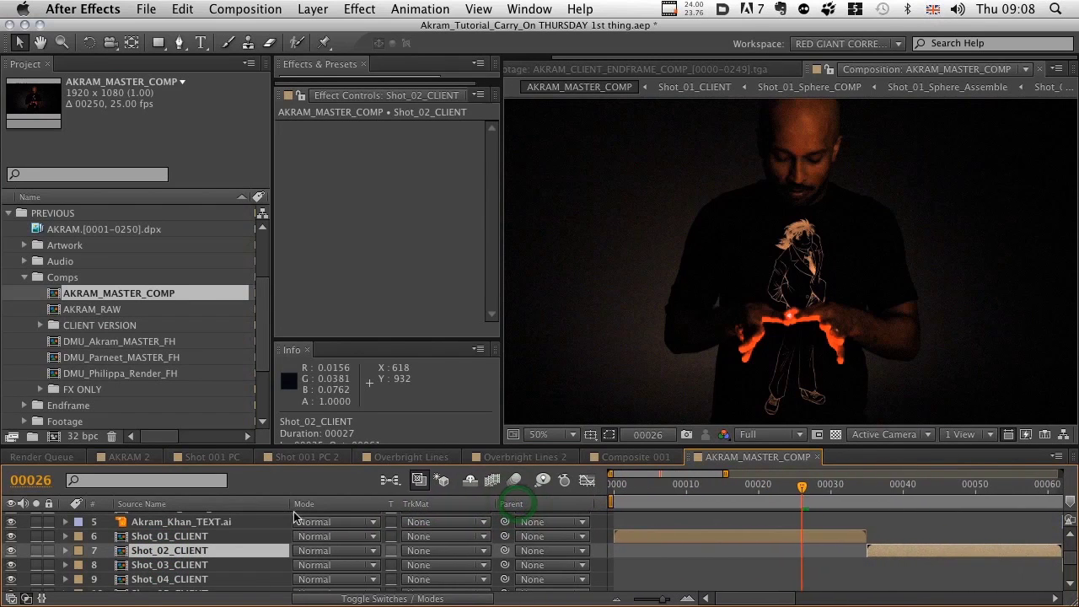
click(960, 486)
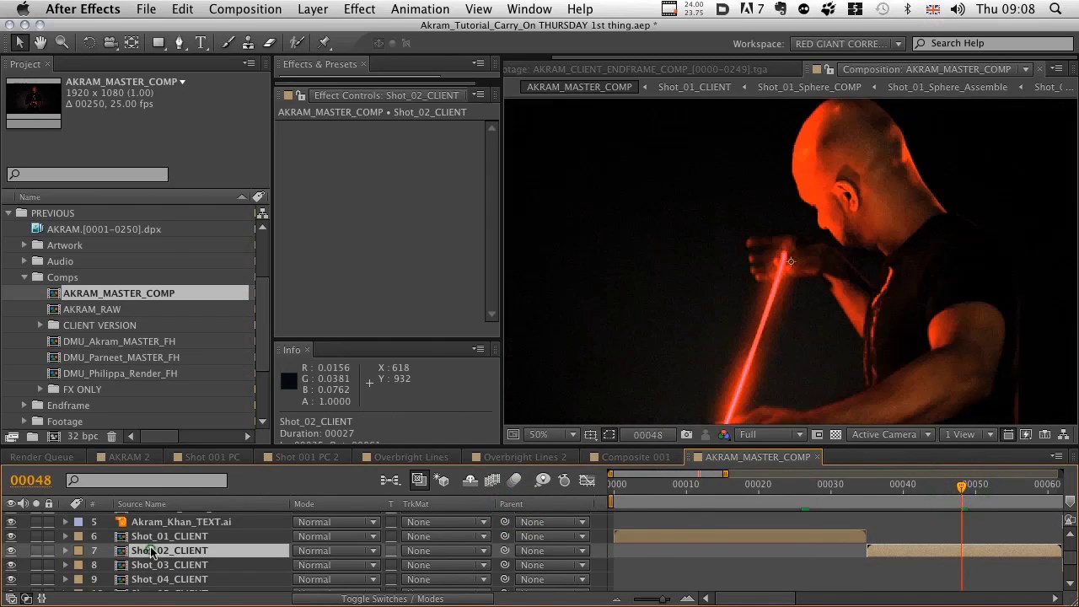
double_click(151, 551)
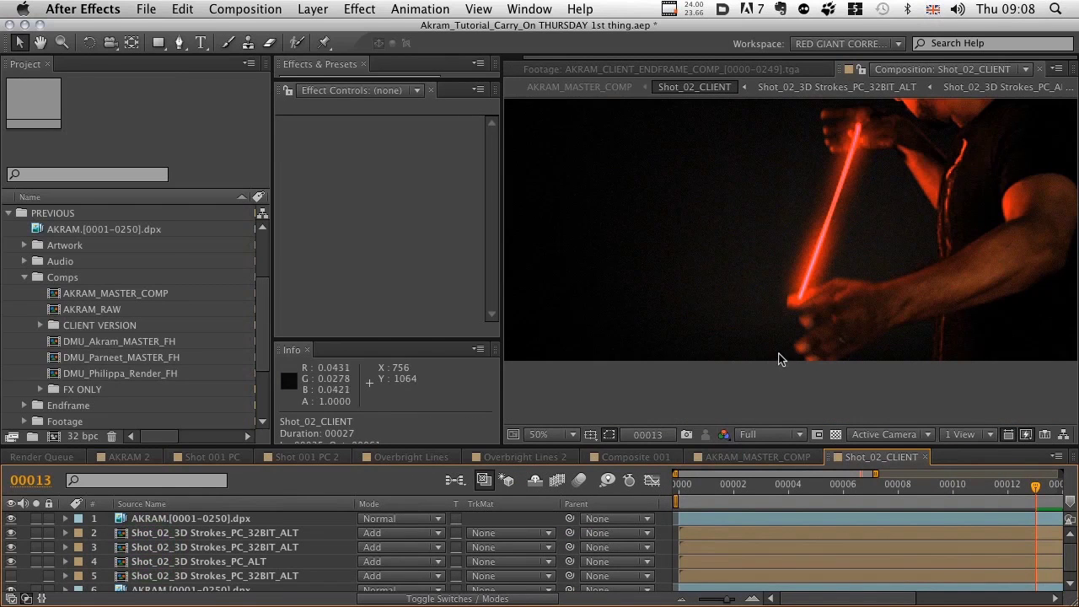
Step: Reveal the hand and finger mask keyframes on the topmost AKRAM footage layer and enlarge the timeline area to list them
key(h)
scroll(771, 252, down, 1)
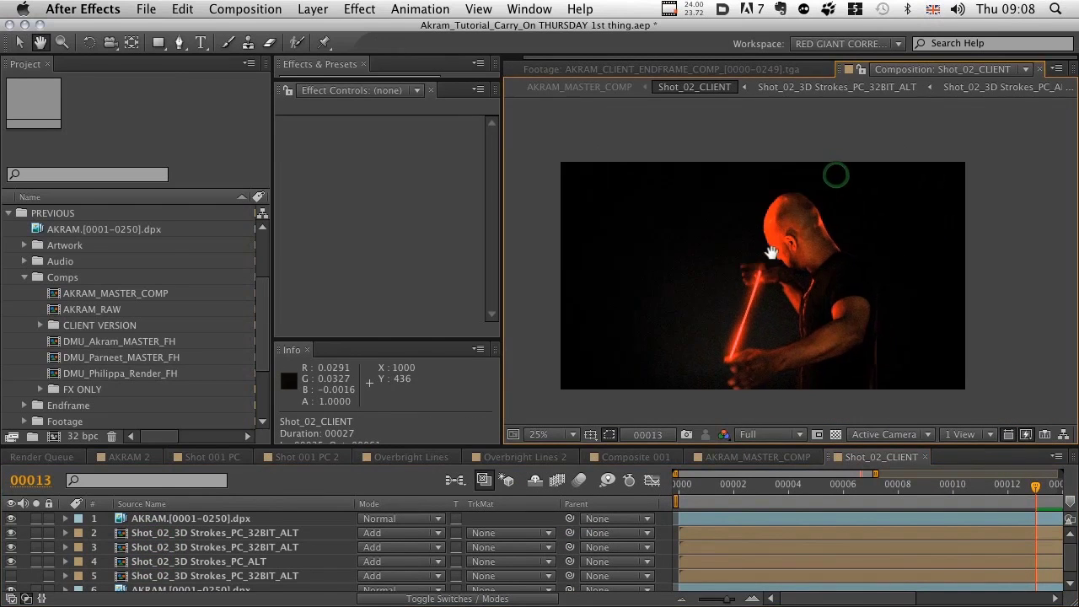
drag(771, 253, 778, 246)
key(v)
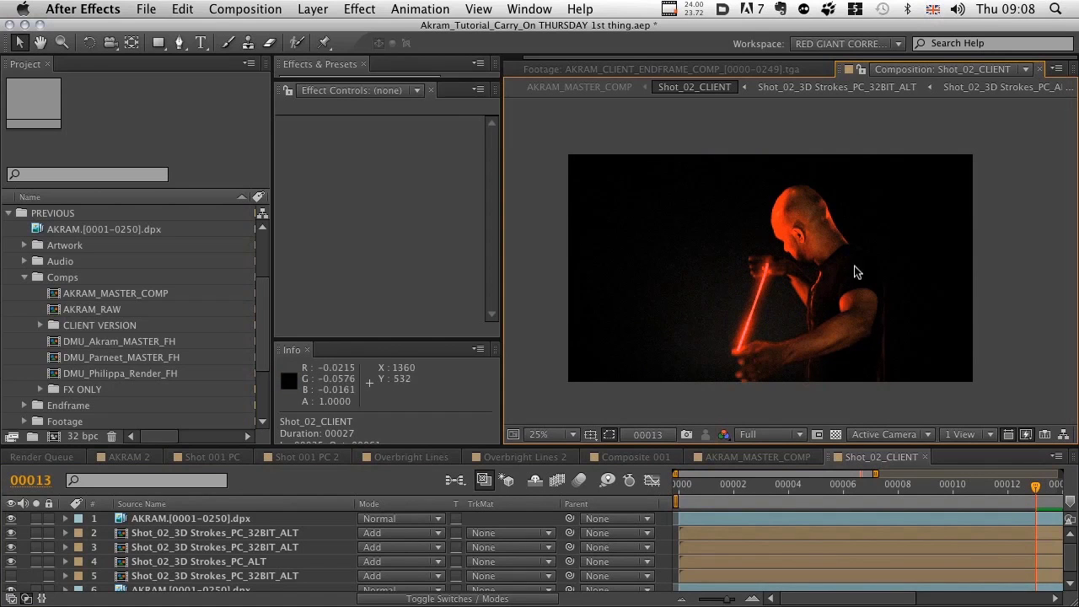
click(179, 523)
key(period)
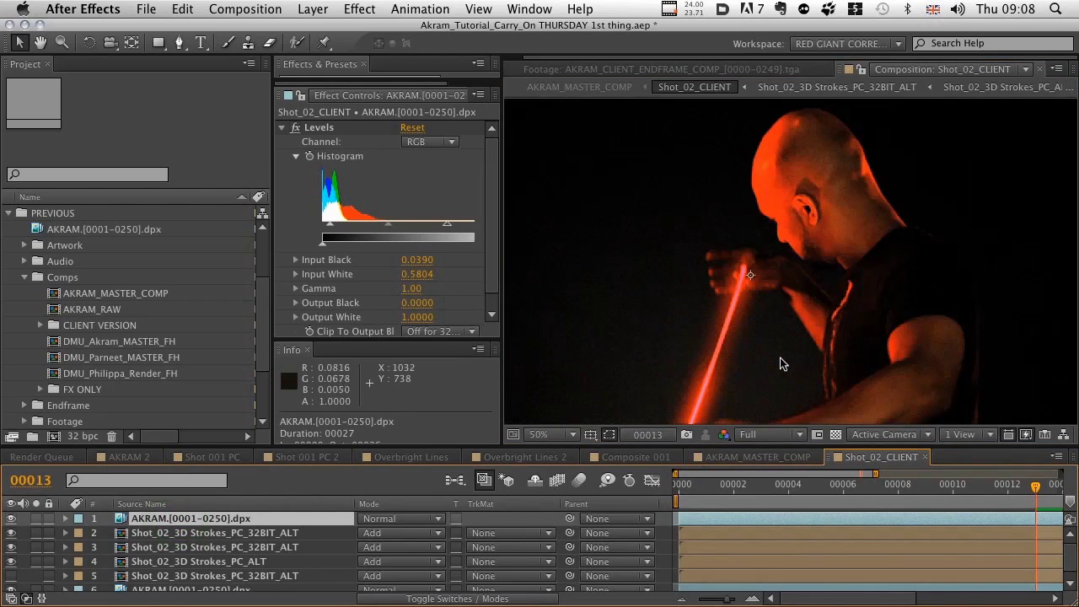
key(space)
drag(798, 347, 847, 149)
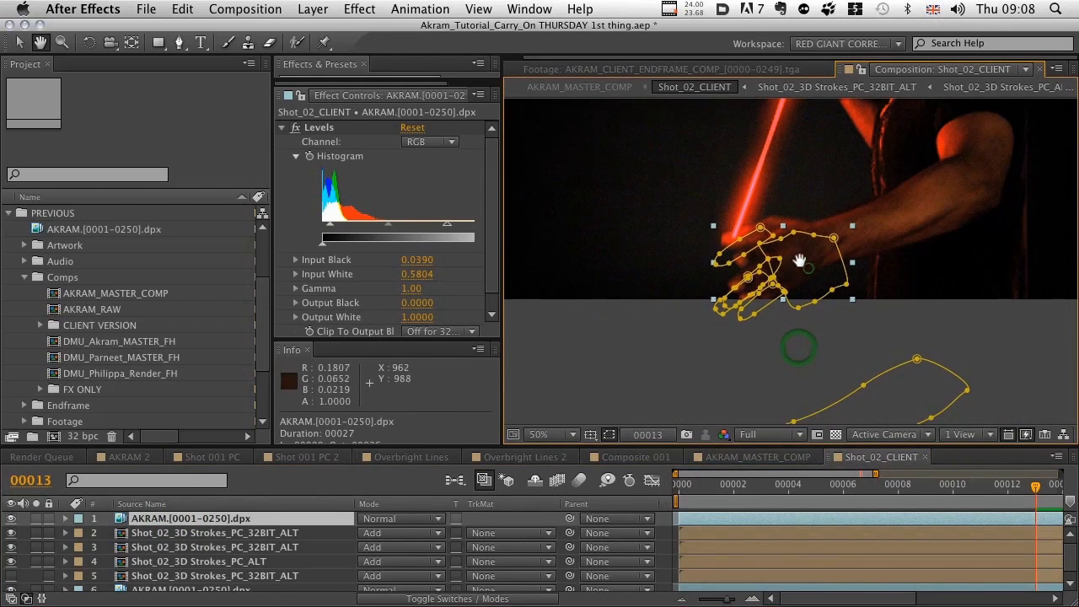
click(807, 268)
key(m)
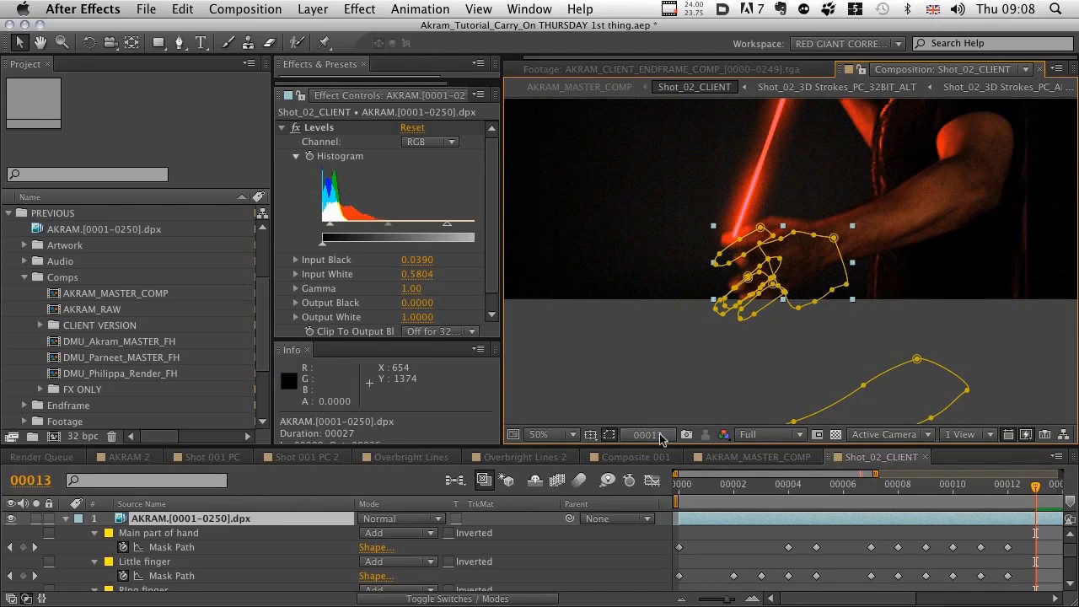
drag(659, 444, 658, 375)
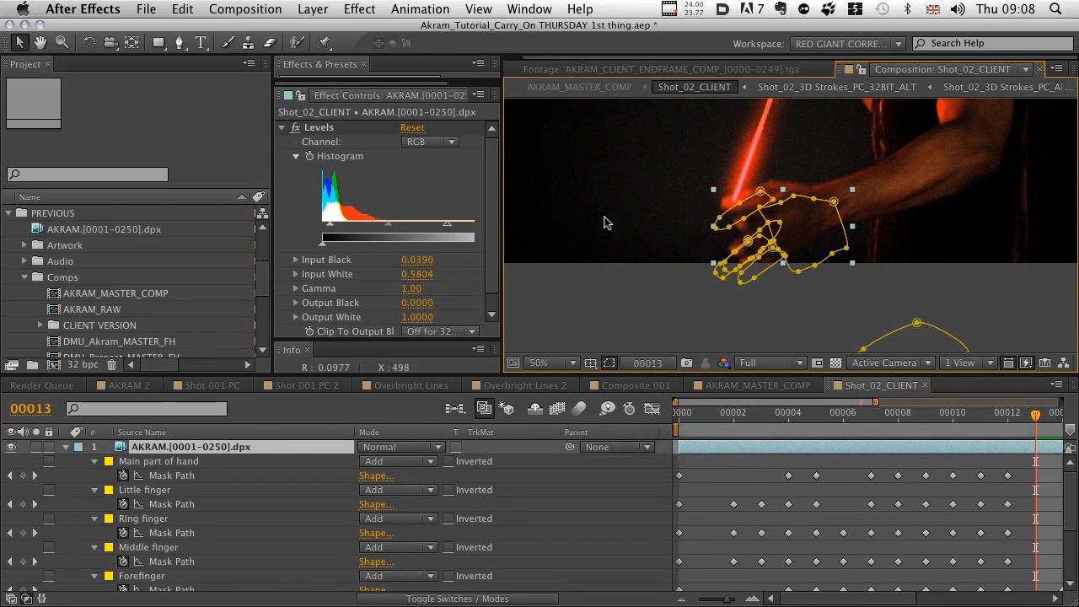
Step: Examine the Main part of hand, Little finger, Ring finger and Middle finger masks one after another at frame 13
click(150, 463)
click(152, 491)
click(153, 519)
click(167, 549)
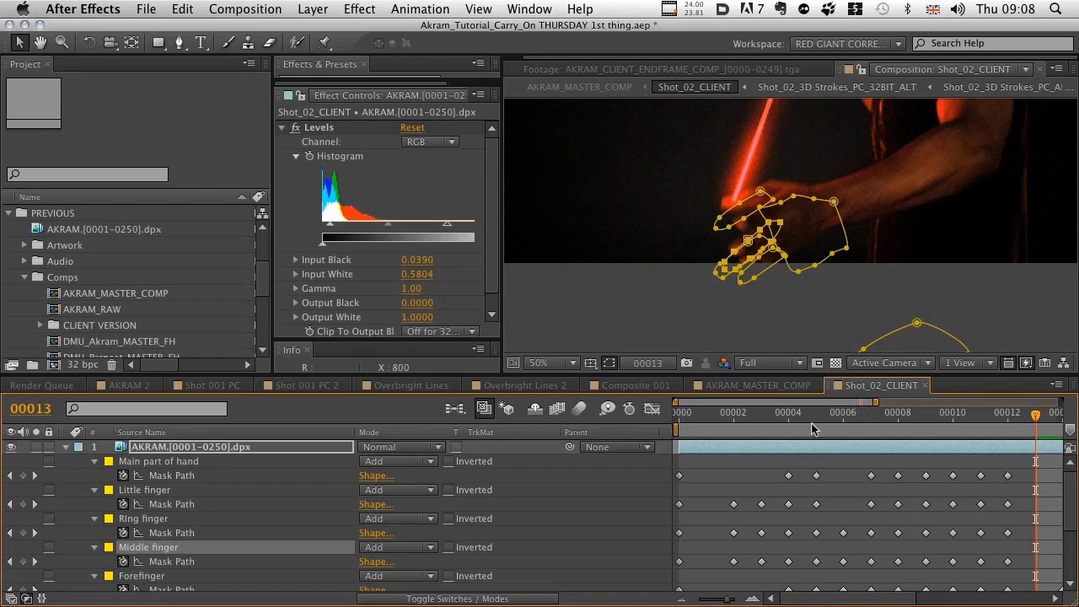
Step: Step back to frame 10 and examine how the palm and each finger mask follow the front hand there
key(Page_Up)
key(Page_Up)
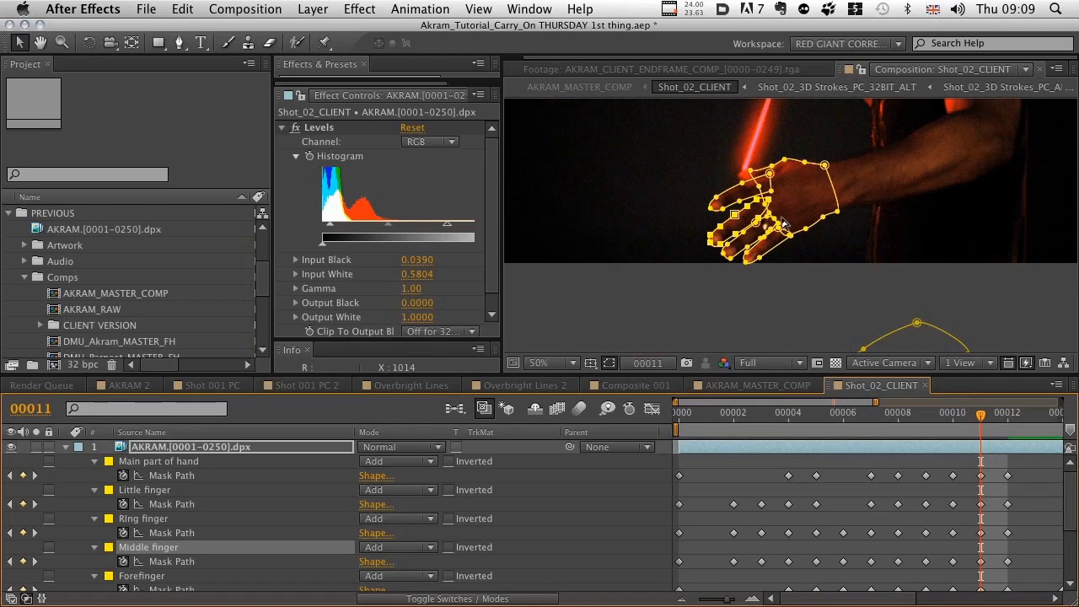
drag(783, 221, 806, 292)
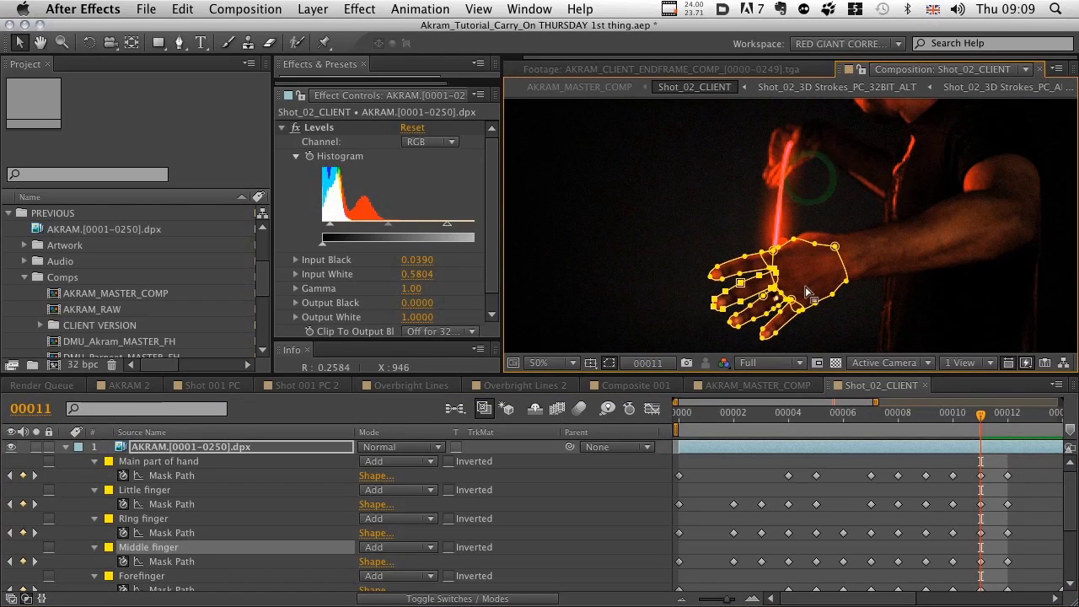
key(Page_Up)
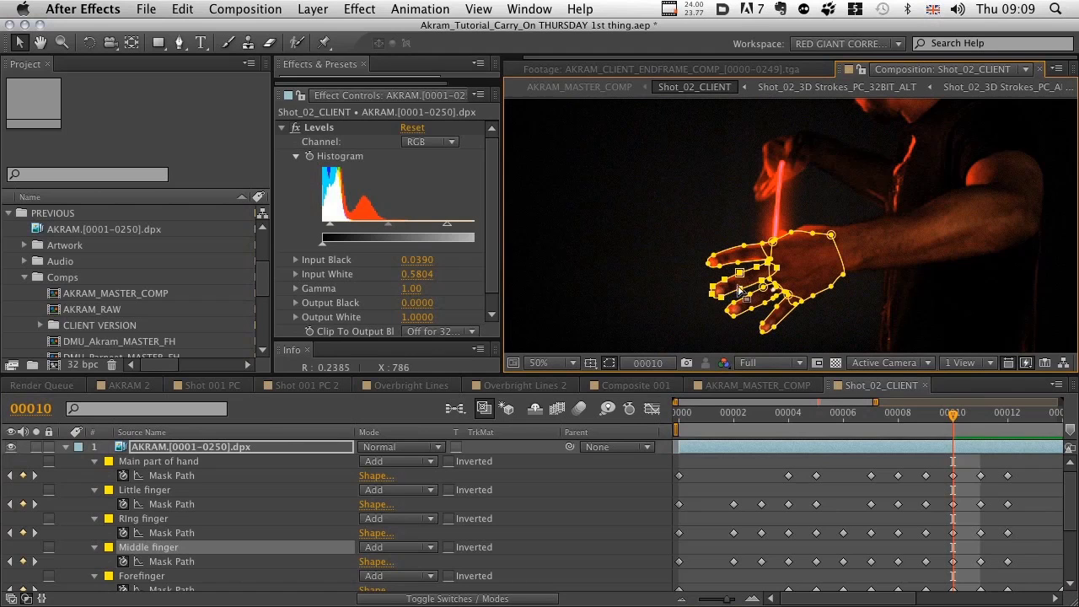
click(164, 464)
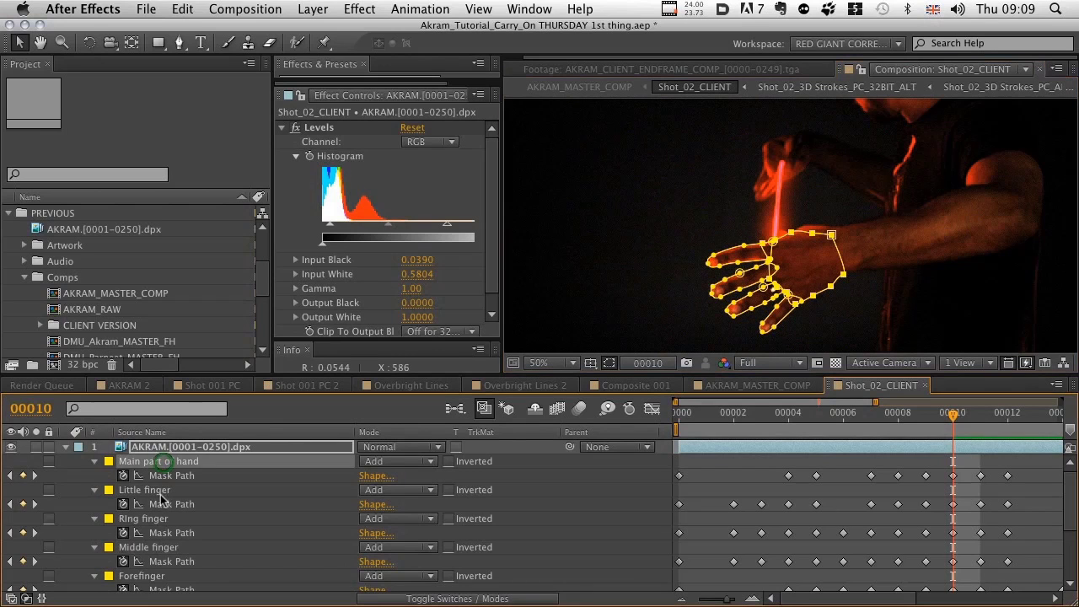
click(162, 492)
click(166, 519)
click(156, 548)
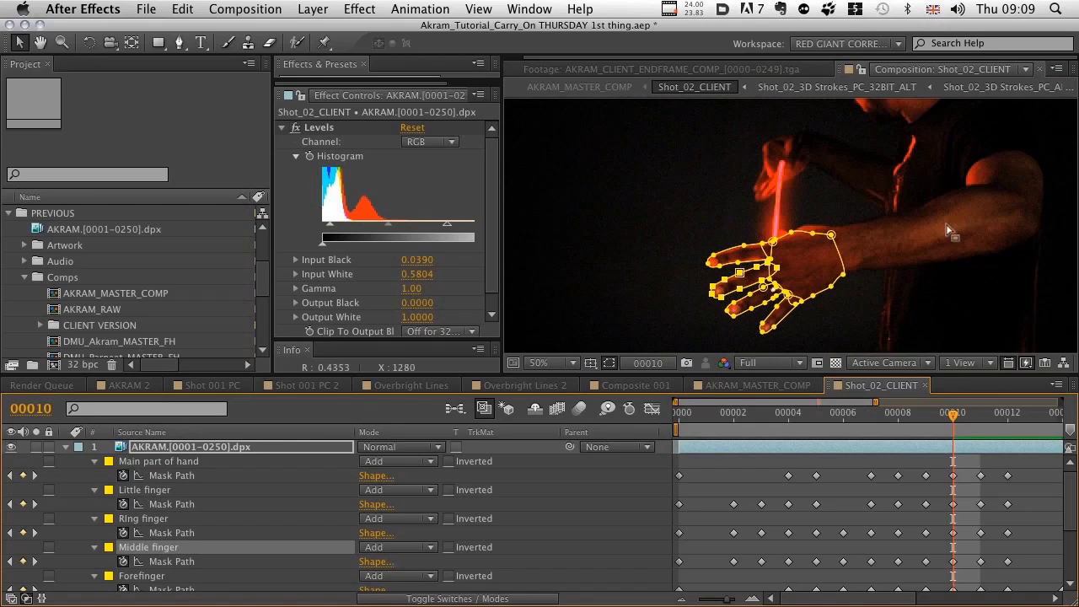
Step: Collapse the masked AKRAM footage layer and examine the effects on the three visible Shot_02_3D Strokes layers
click(65, 449)
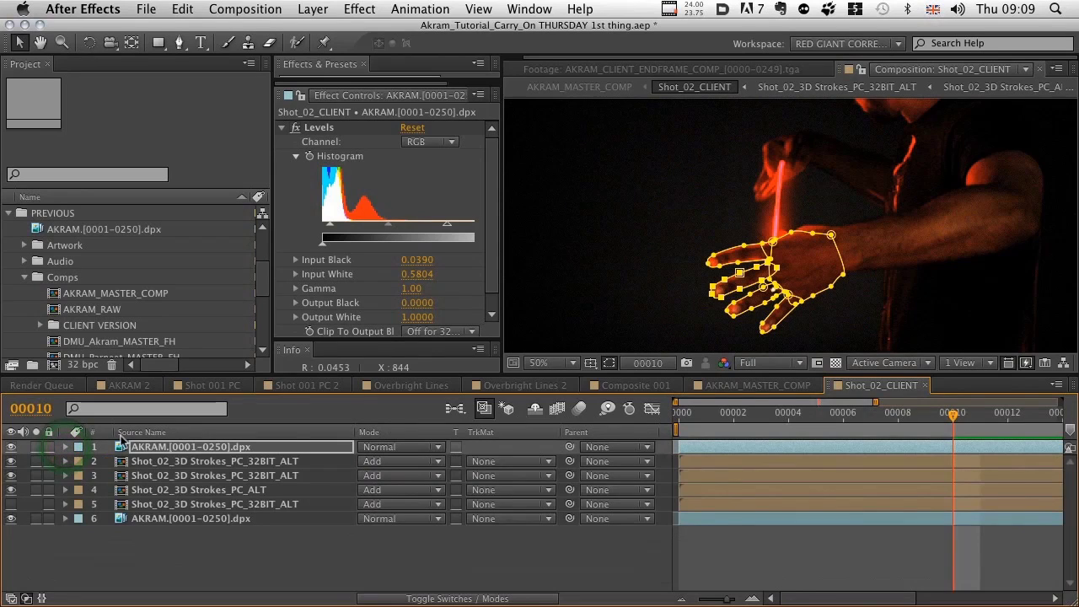
click(214, 465)
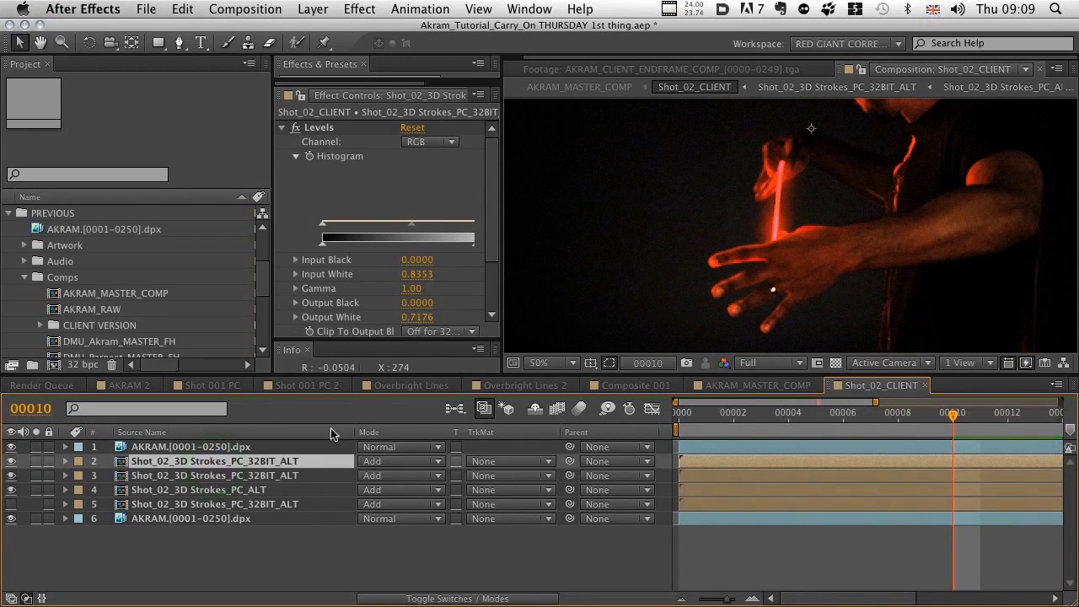
click(249, 476)
click(245, 490)
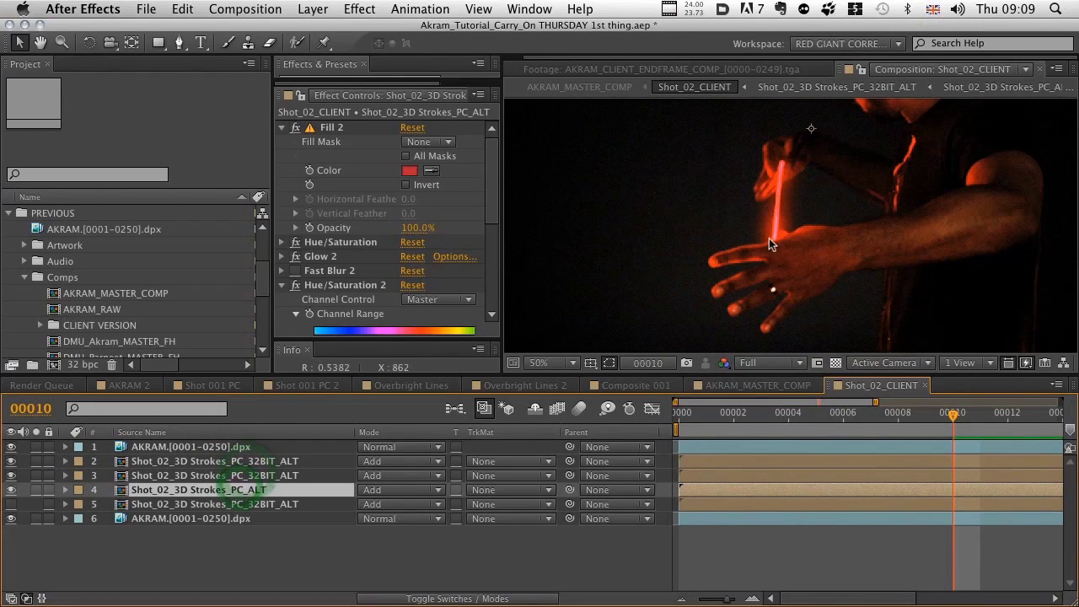
Step: Return to frame 0 of Shot_02_CLIENT and run through the shot to examine the stroke between the hands
click(677, 415)
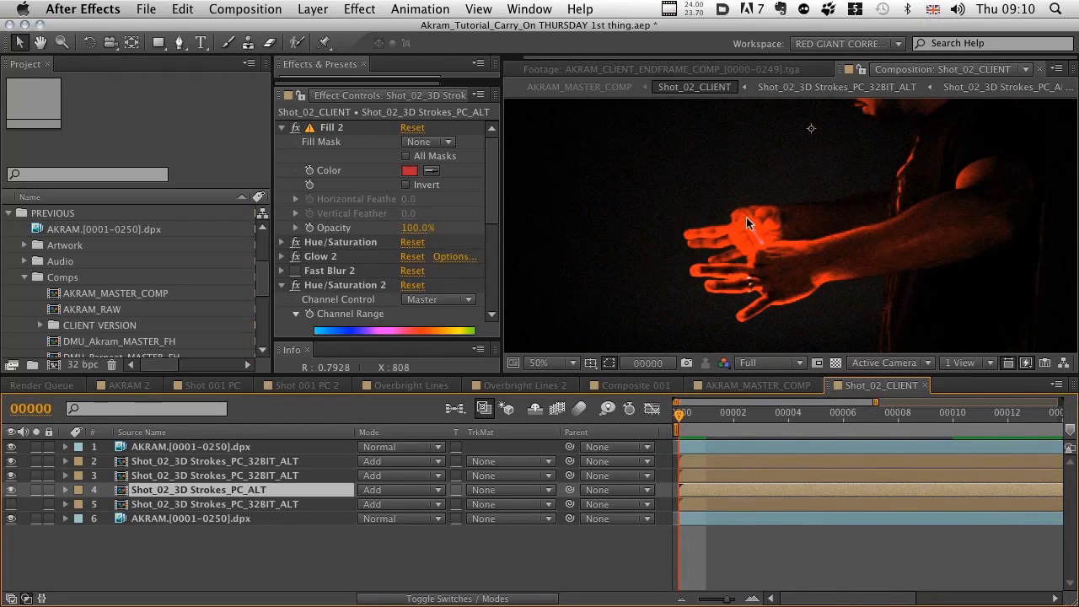
click(766, 252)
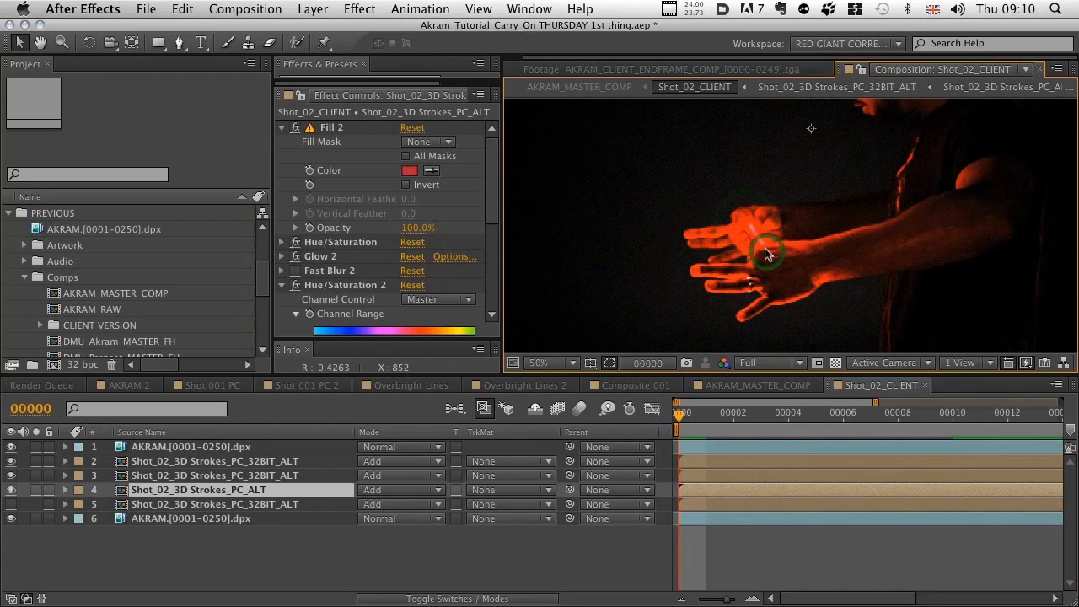
drag(679, 419, 816, 415)
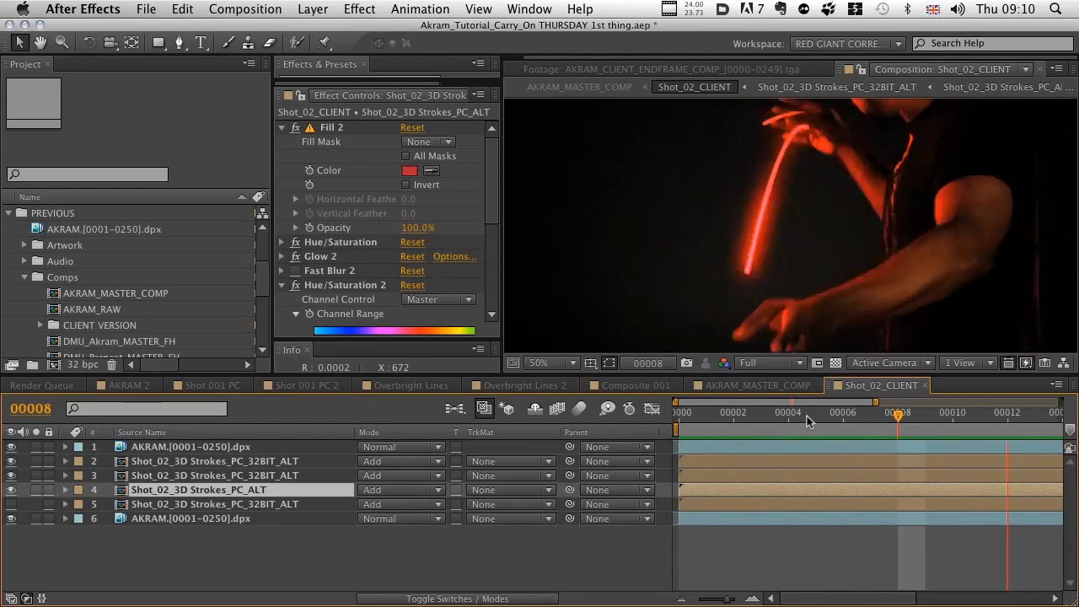
Step: Enlarge the composition viewer above the timeline and replay the RAM preview of Shot_02_CLIENT
click(772, 375)
drag(772, 375, 769, 469)
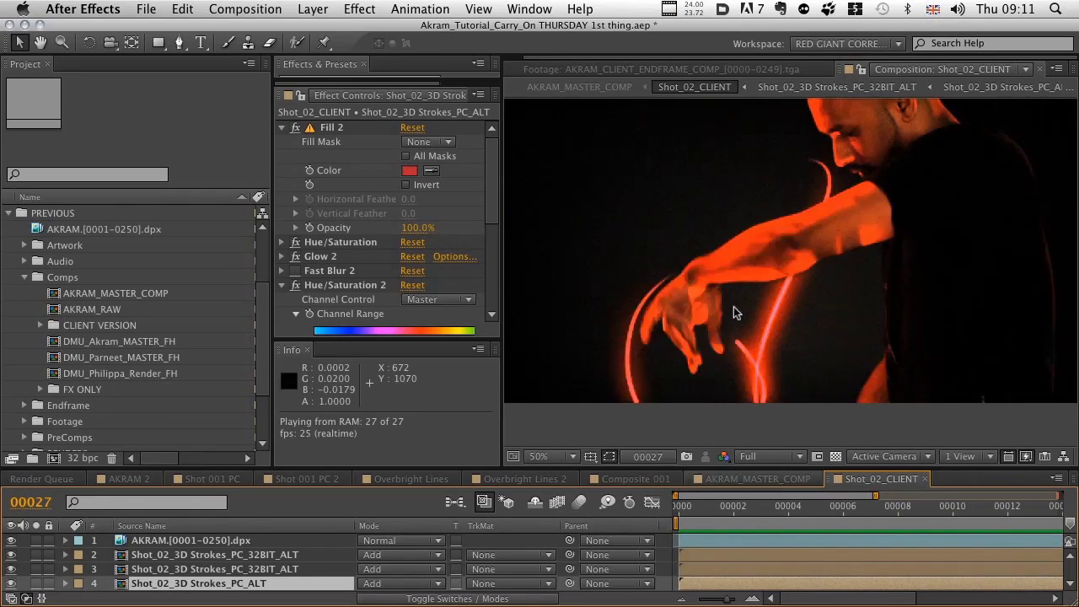
click(745, 341)
key(KP_0)
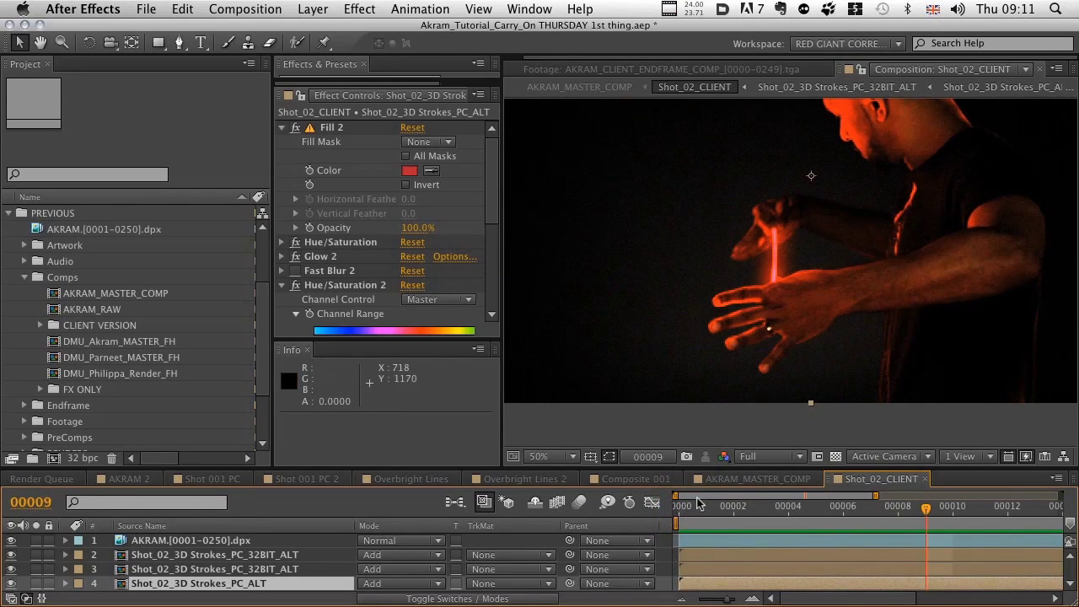
Step: Fit the full shot duration in the timeline and examine the light trails by scrubbing frames 20 to 24 and previewing from frame 0
drag(720, 596, 697, 597)
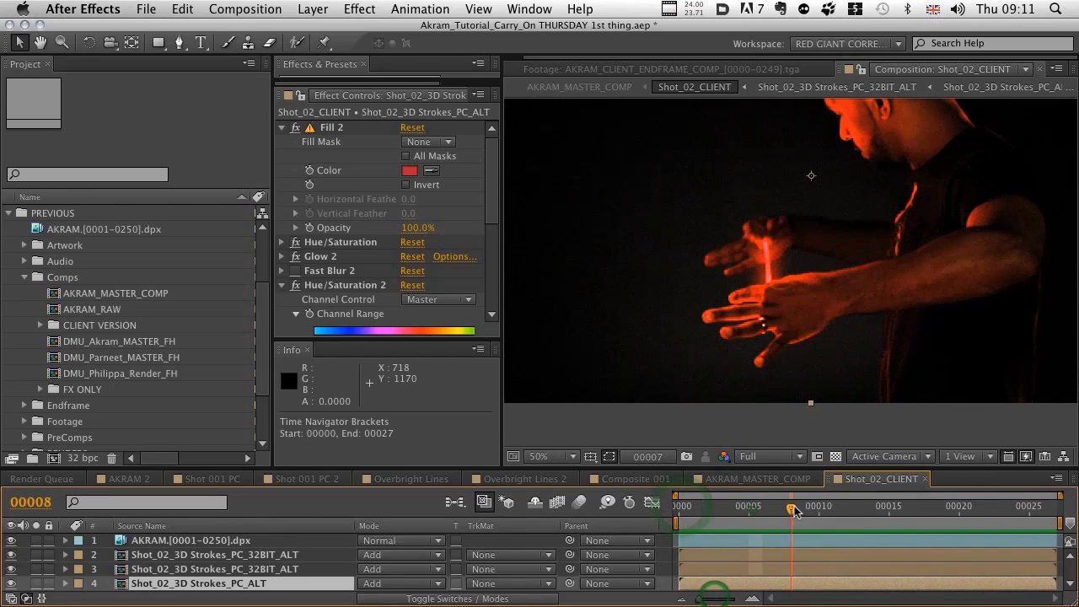
key(space)
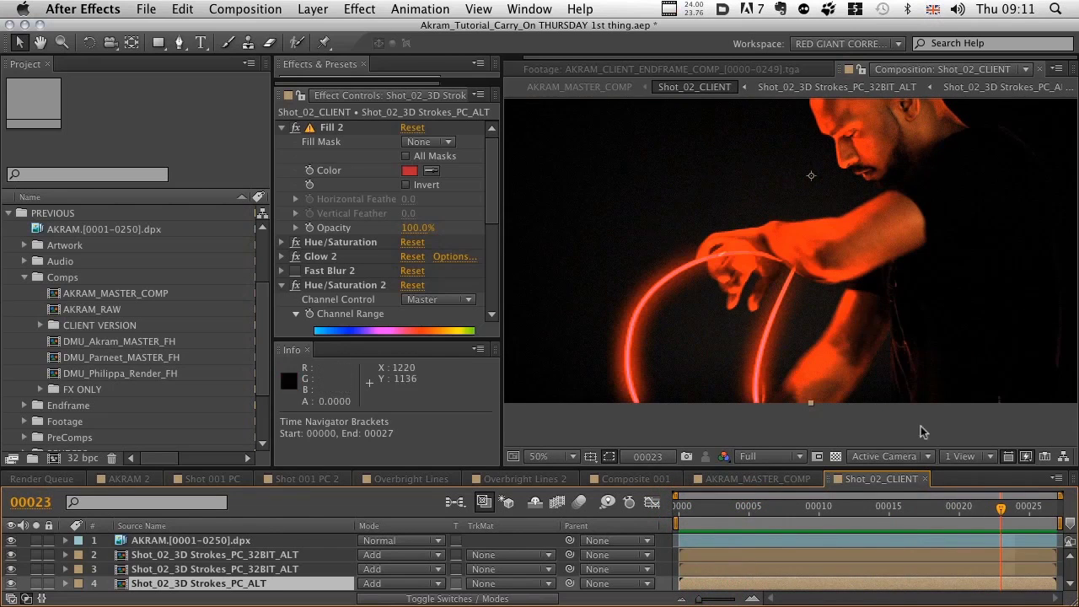
drag(998, 509, 963, 503)
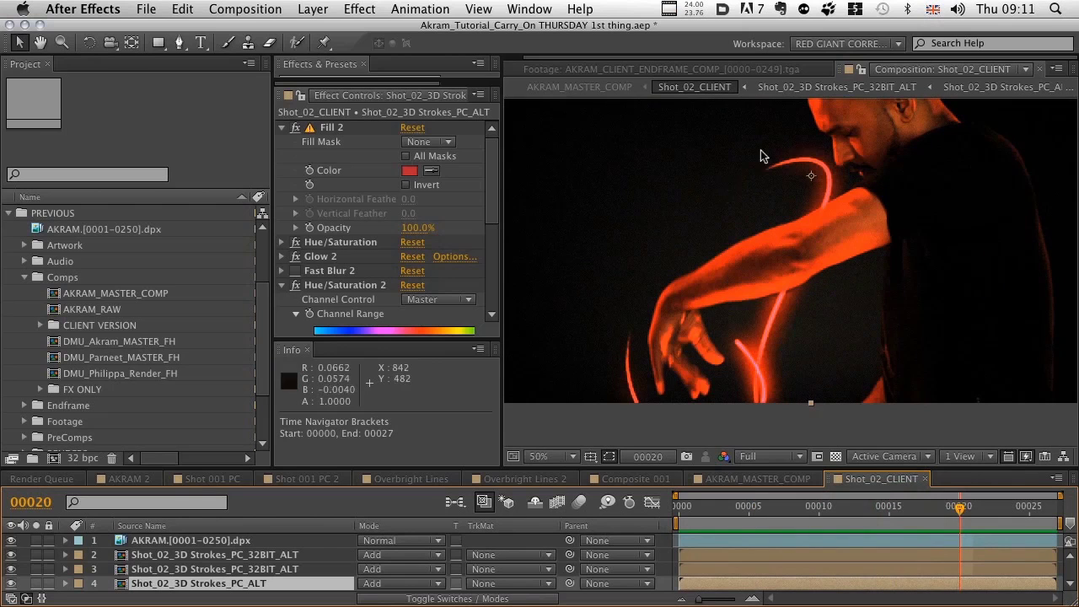
drag(969, 512, 1016, 508)
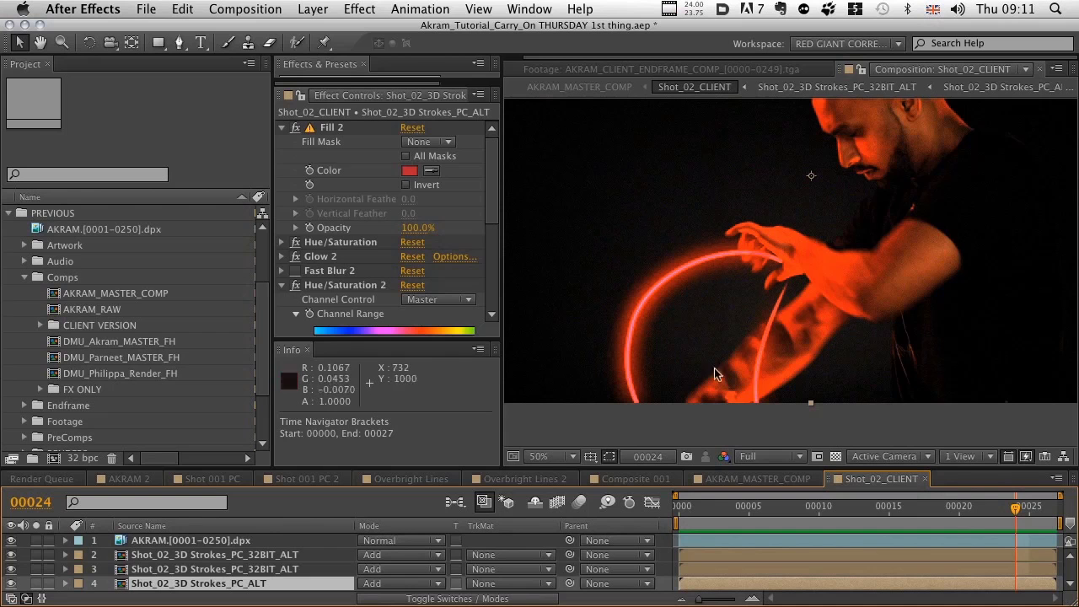
drag(1011, 508, 679, 508)
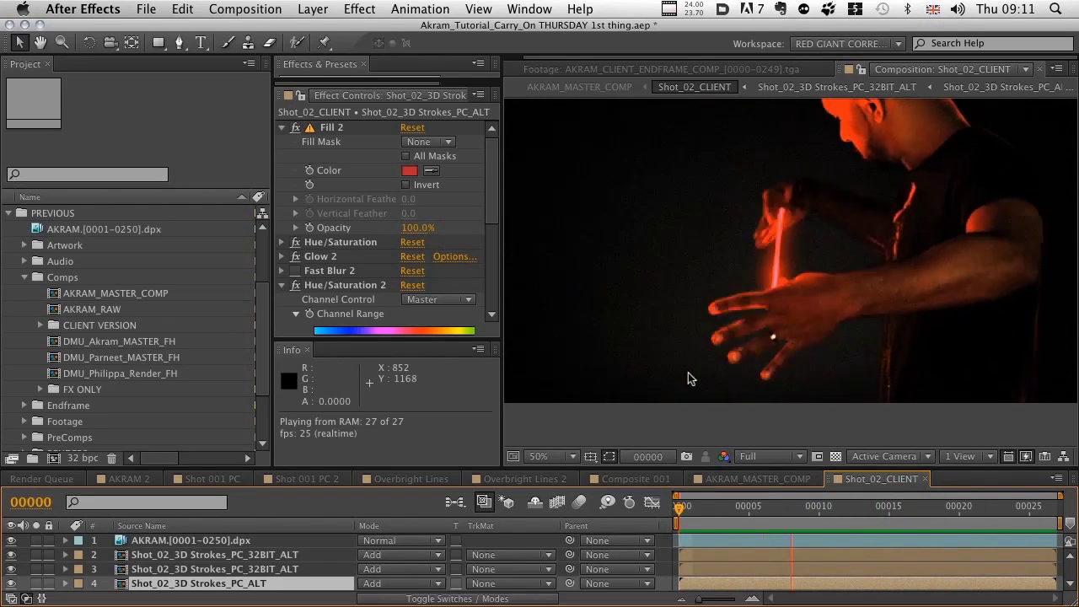
click(768, 508)
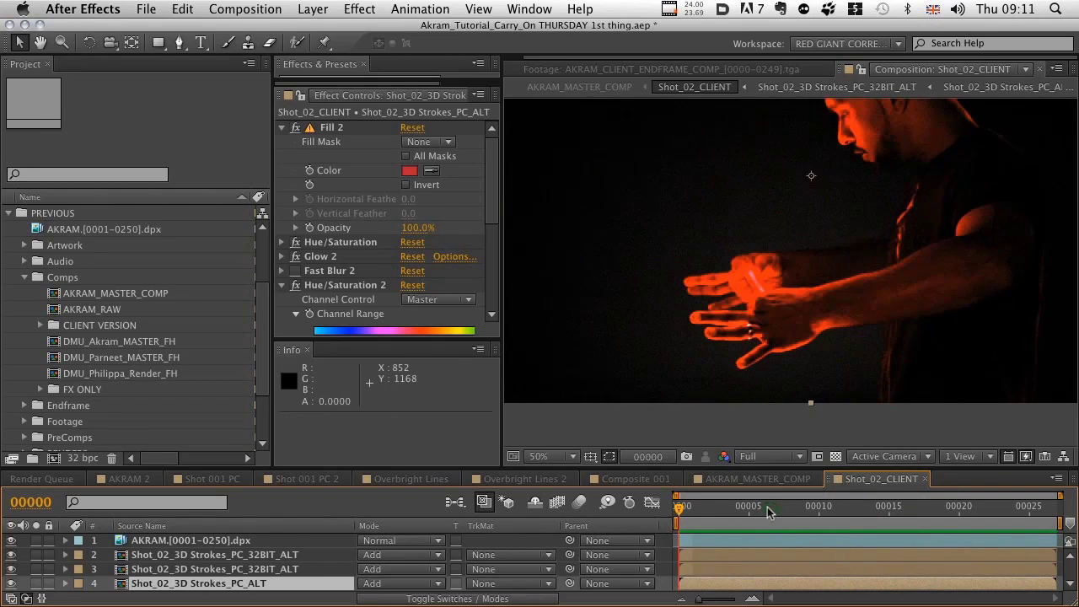
Step: Open Shot_02_3D Strokes_PC_ALT through its parent Shot_02_3D Strokes_PC_32BIT_ALT and display the mask path of 3d Stroke 10 at frame 7
double_click(215, 556)
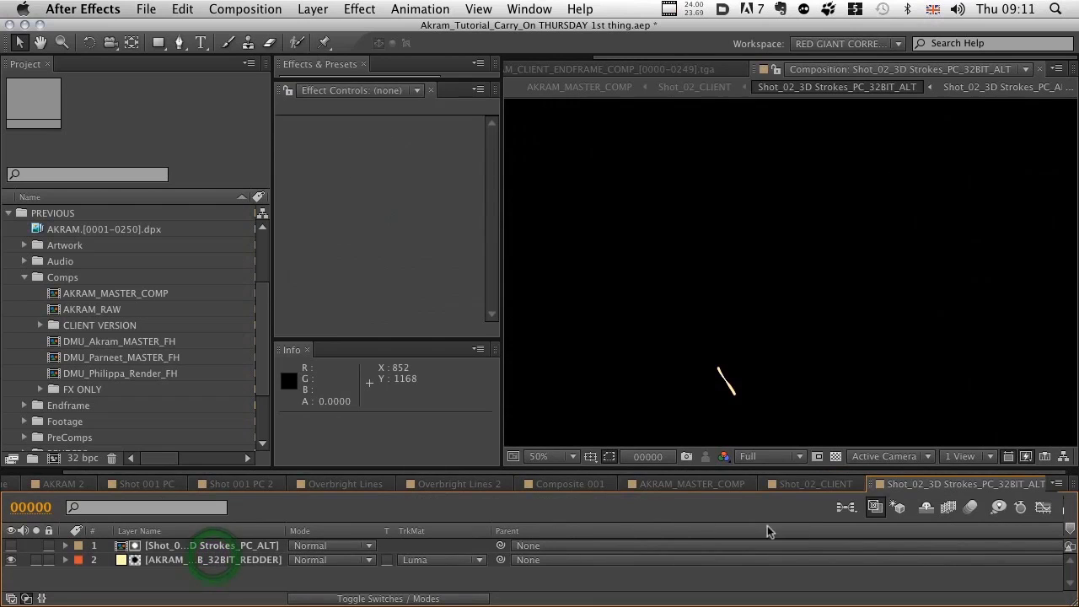
double_click(194, 546)
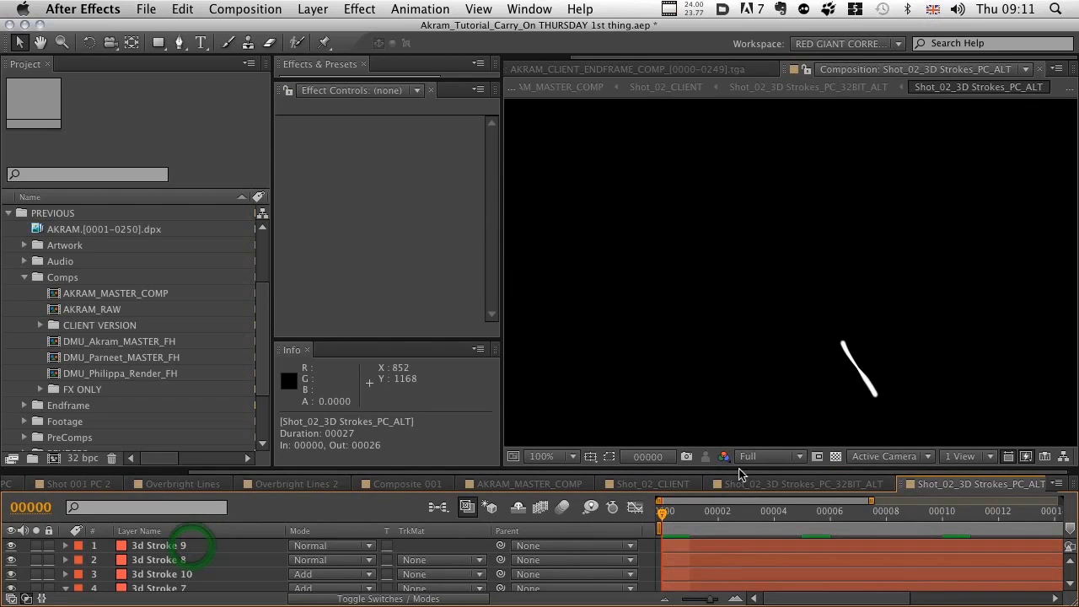
drag(737, 465, 738, 400)
drag(662, 445, 858, 442)
click(154, 508)
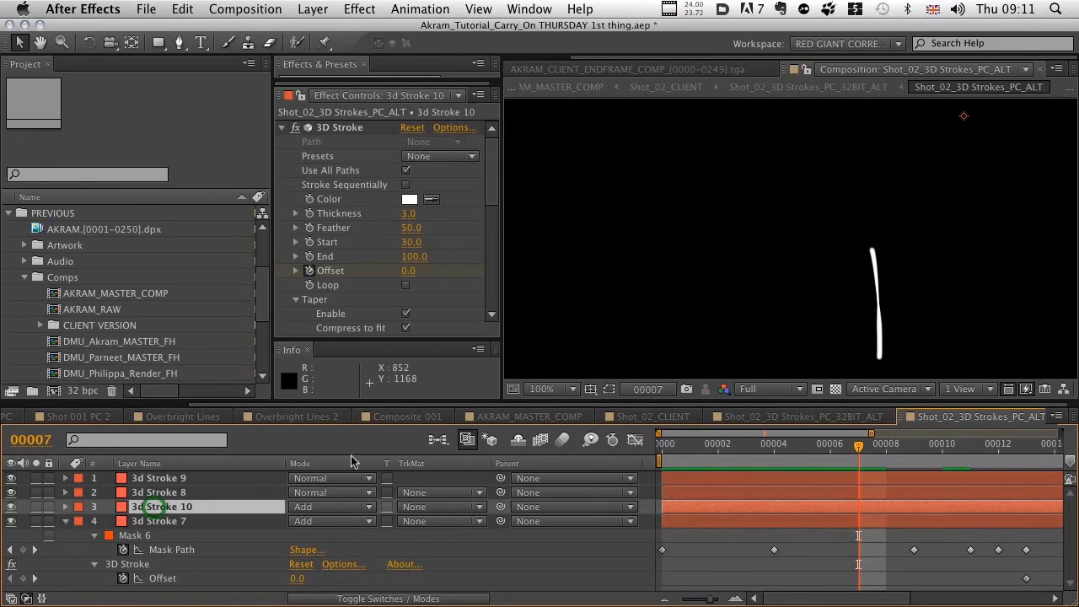
click(608, 388)
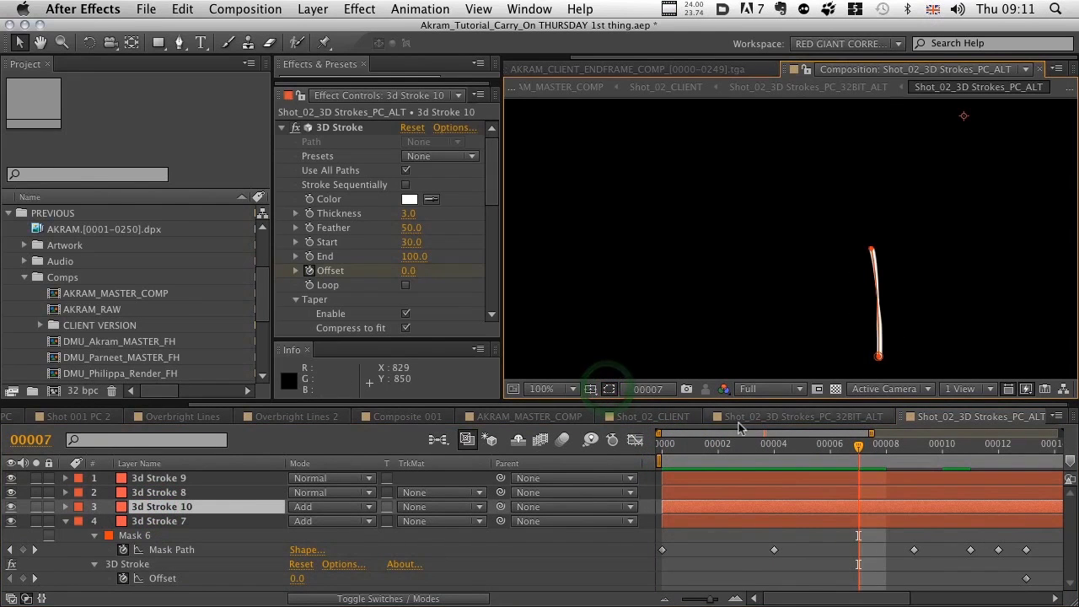
Step: Examine how the stroke paths animate by stepping through frames 11 to 17 and scrubbing the full duration of Shot_02_3D Strokes_PC_ALT
drag(663, 444, 978, 432)
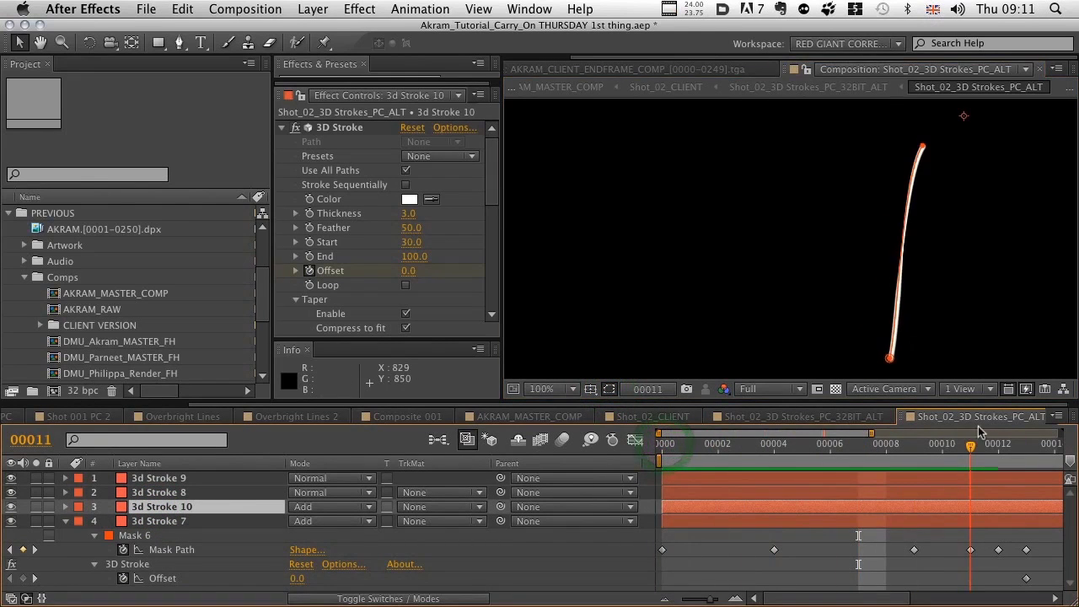
key(Page_Down)
key(Page_Down)
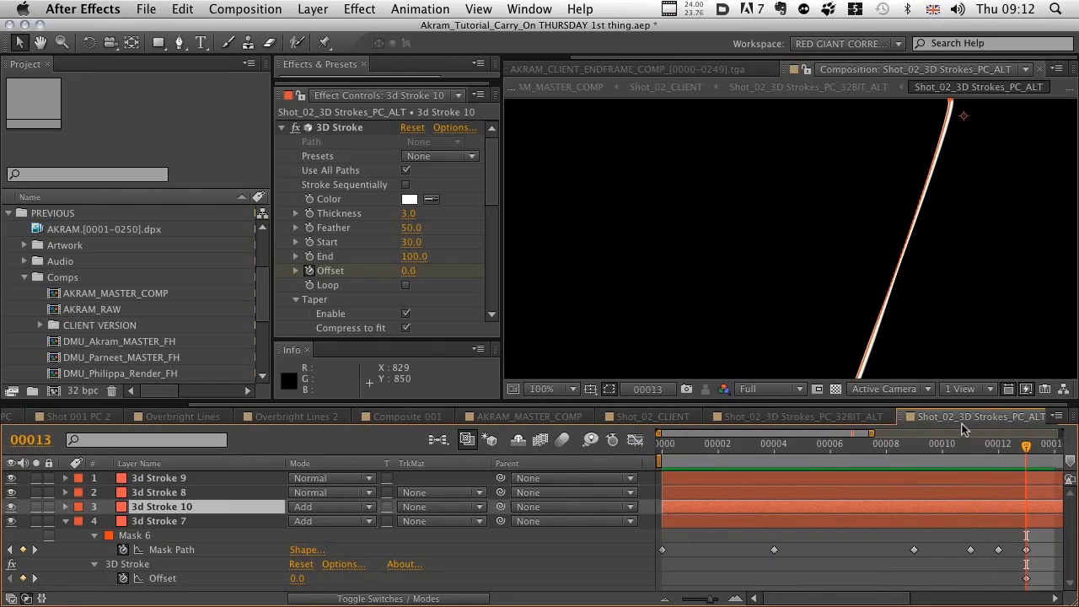
key(comma)
click(664, 598)
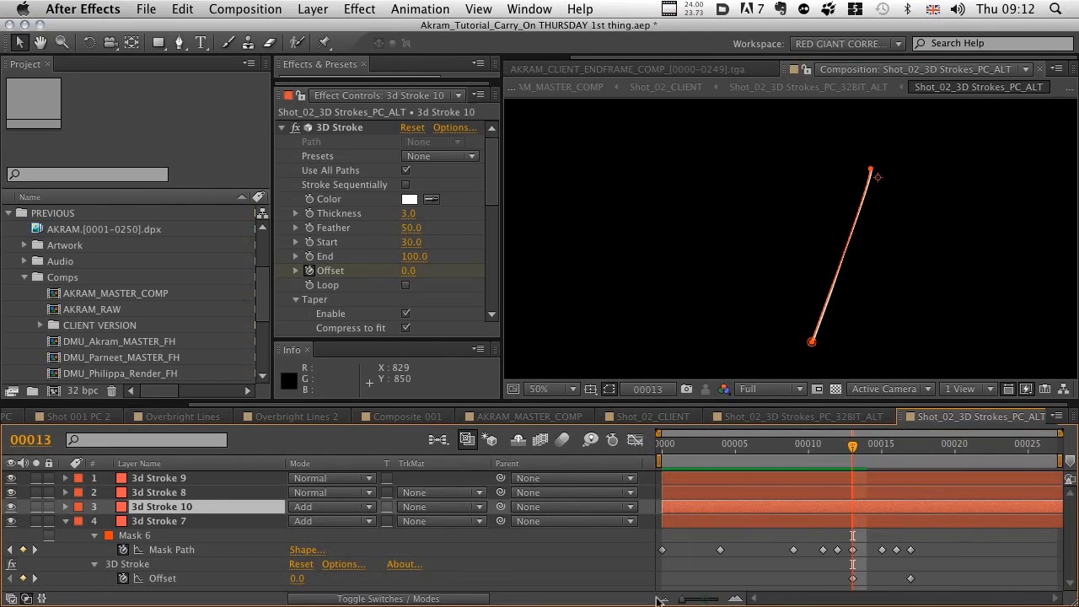
mouse_move(864, 453)
mouse_down()
mouse_move(912, 445)
mouse_move(801, 445)
mouse_move(911, 445)
mouse_up()
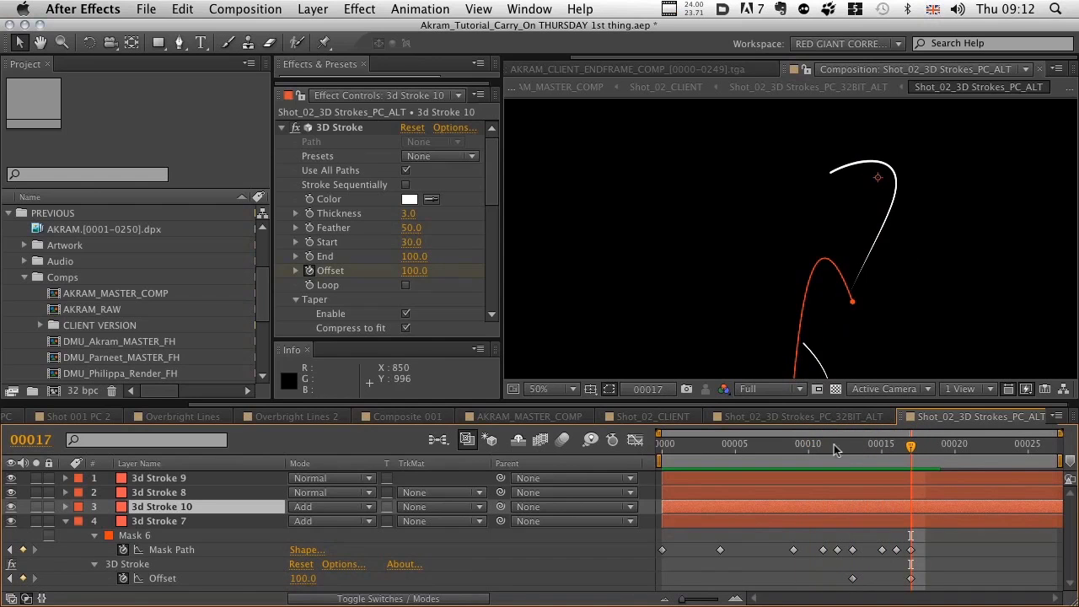
drag(824, 305, 778, 272)
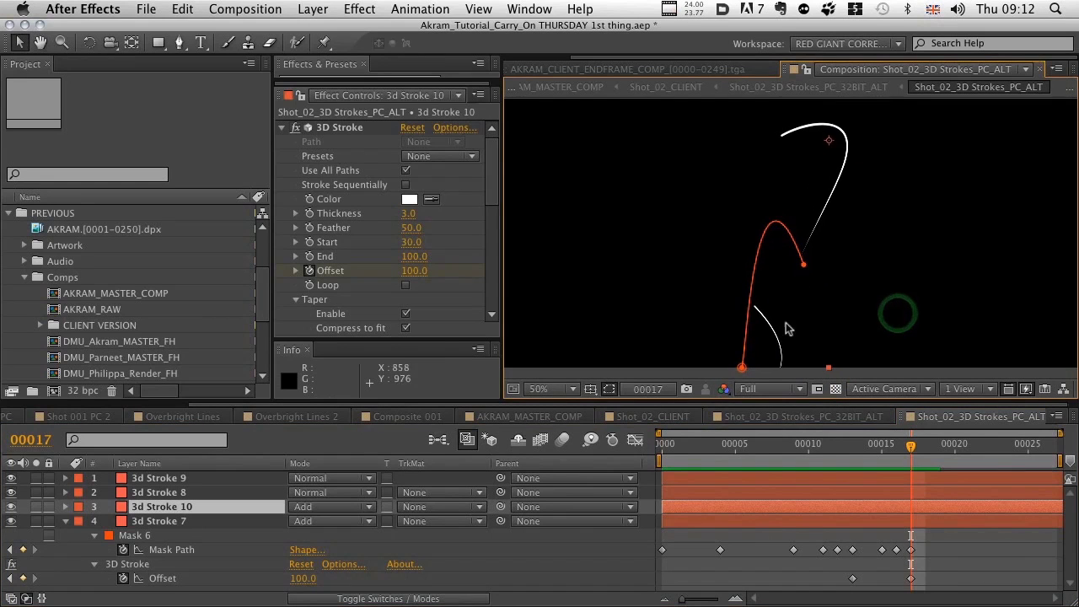
mouse_move(910, 445)
mouse_down()
mouse_move(792, 445)
mouse_move(894, 444)
mouse_up()
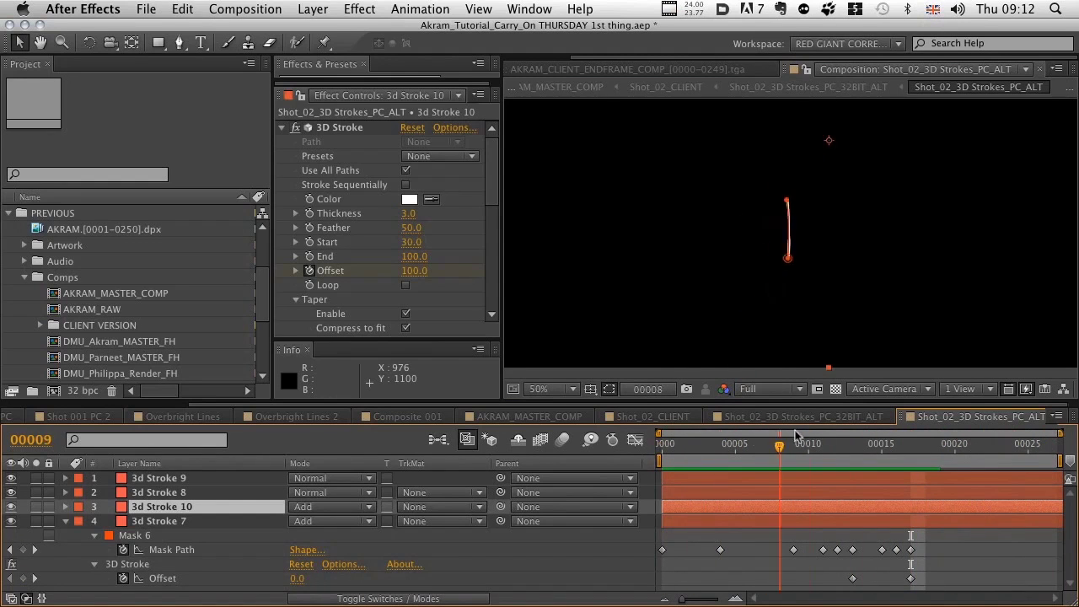
Step: Return to the parent comp Shot_02_CLIENT and play its preview to review the strokes over the footage
click(439, 438)
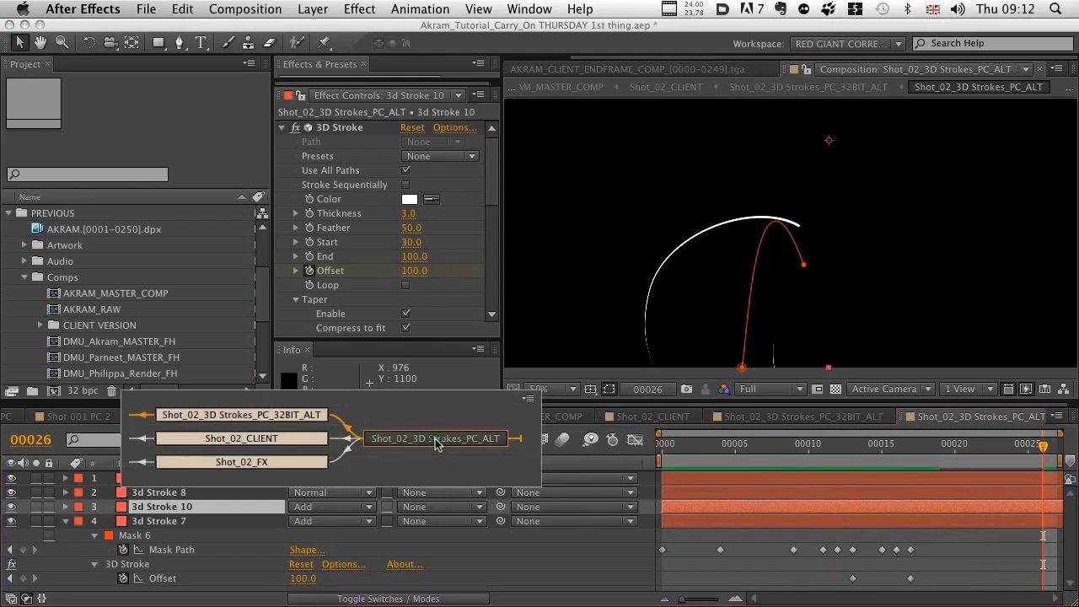
click(239, 441)
key(space)
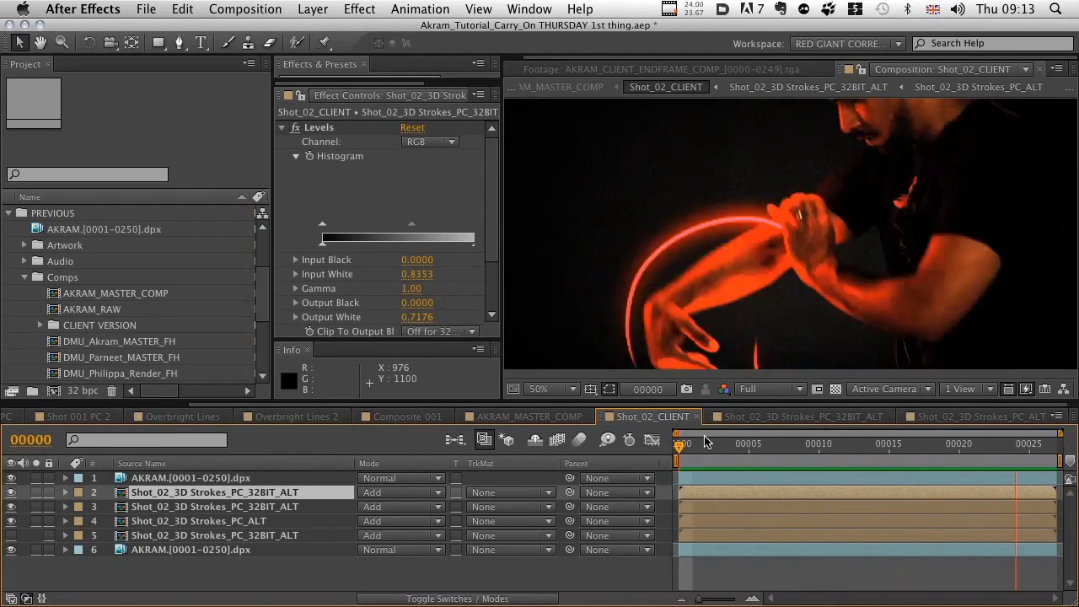
key(space)
Step: Fit the whole Shot_02_CLIENT frame in an enlarged viewer and scrub through to frame 26 to examine the light trails
click(560, 393)
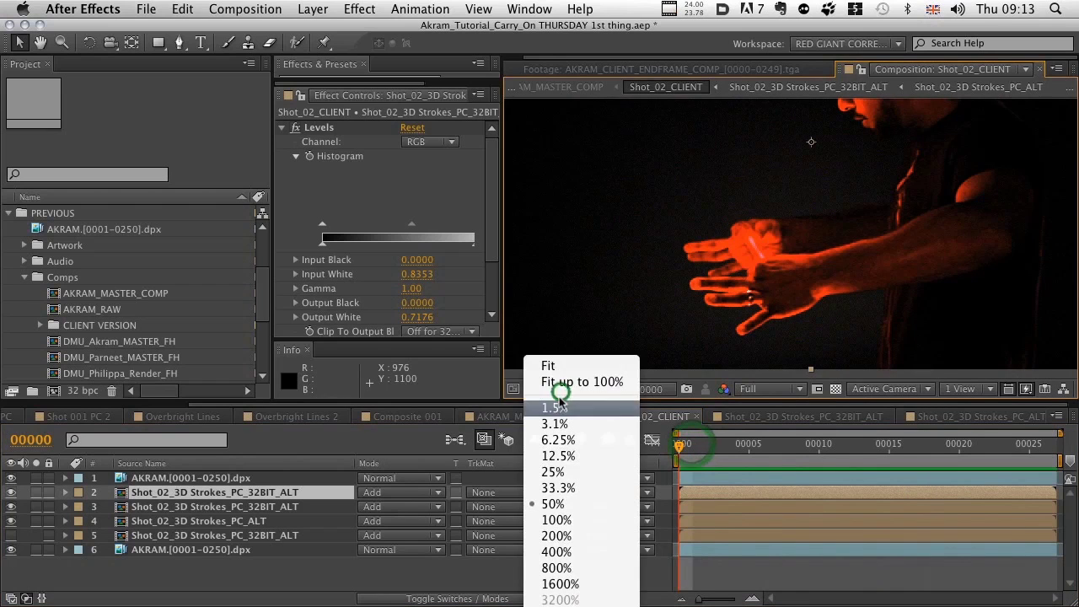
click(550, 365)
drag(682, 447, 756, 451)
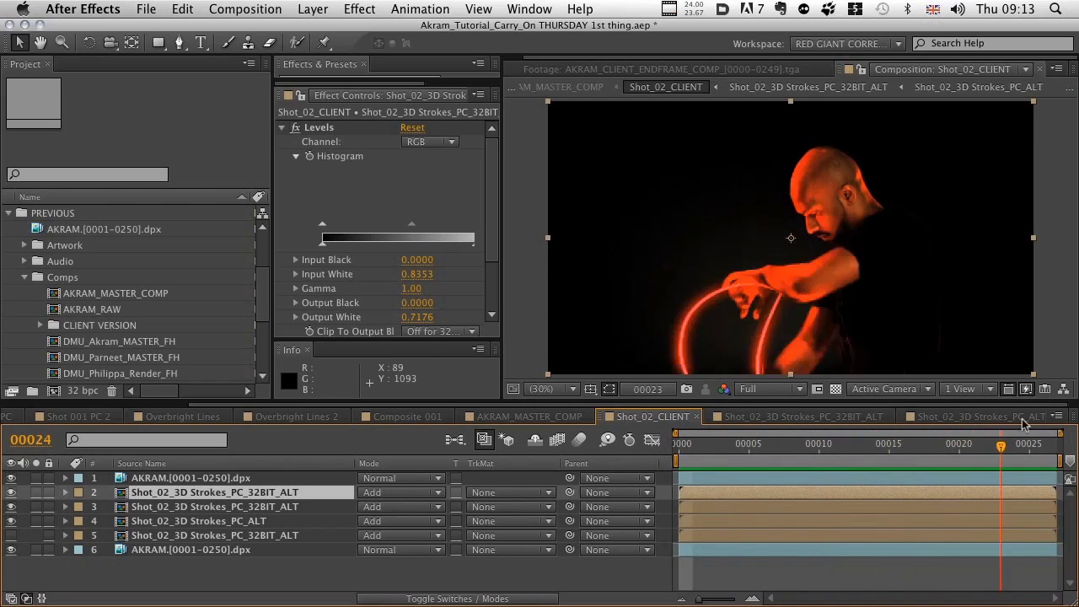
key(space)
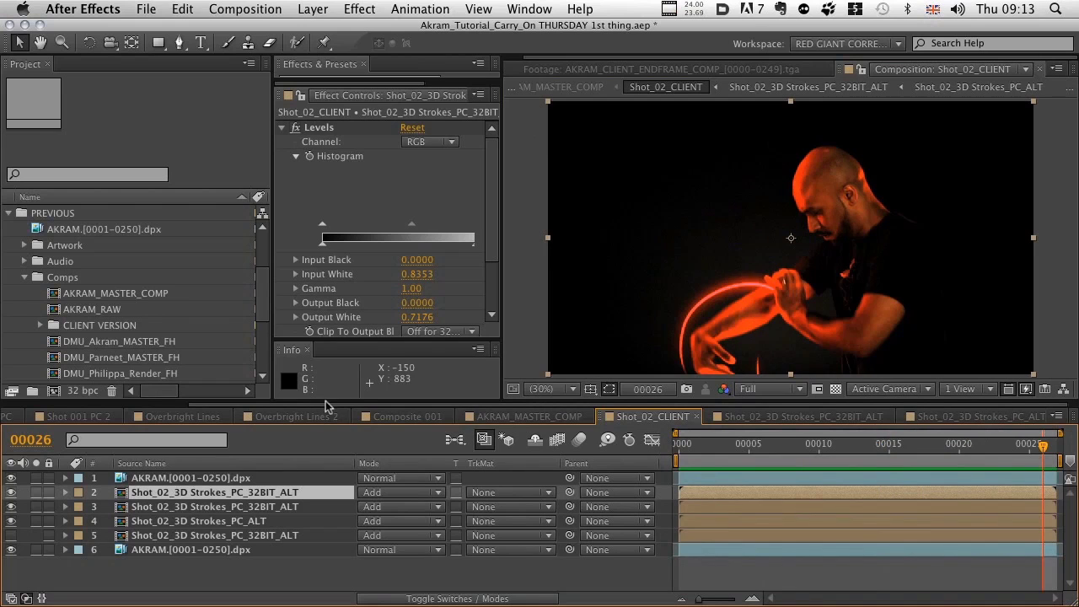
drag(327, 398, 323, 413)
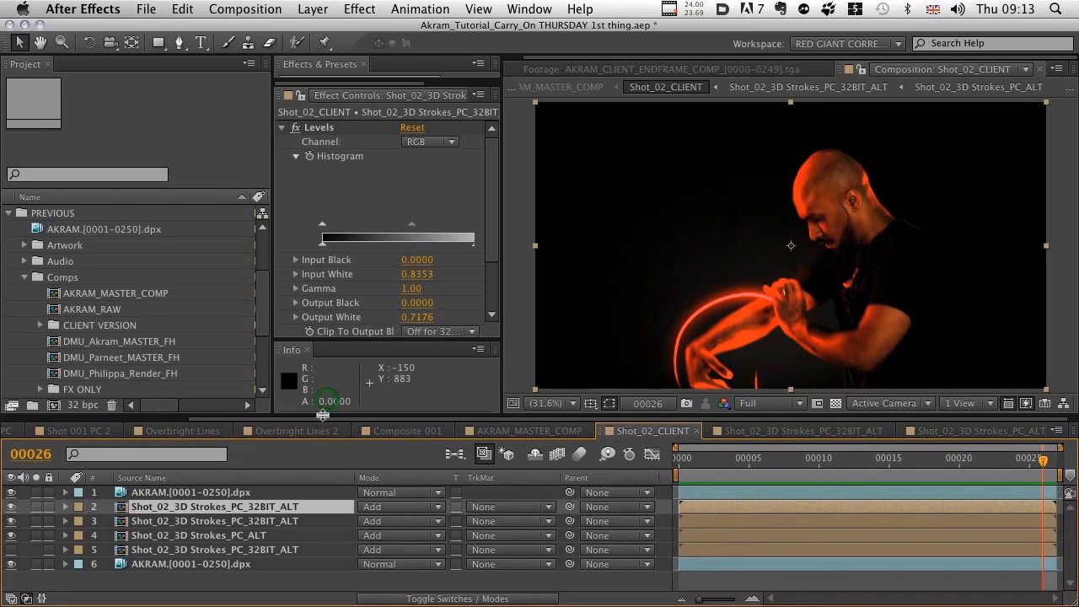
Step: Open the finished DMU_Akram_MASTER_FH comp, examine the frame at 201, and replay its RAM preview
double_click(144, 342)
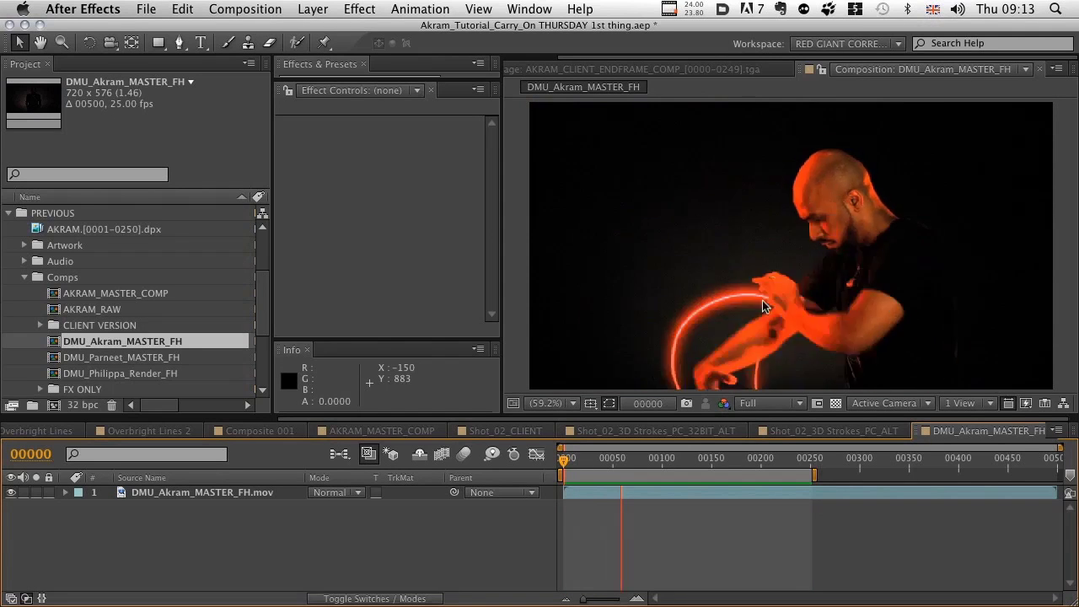
click(750, 458)
mouse_move(753, 461)
mouse_down()
mouse_move(795, 460)
mouse_move(759, 459)
mouse_up()
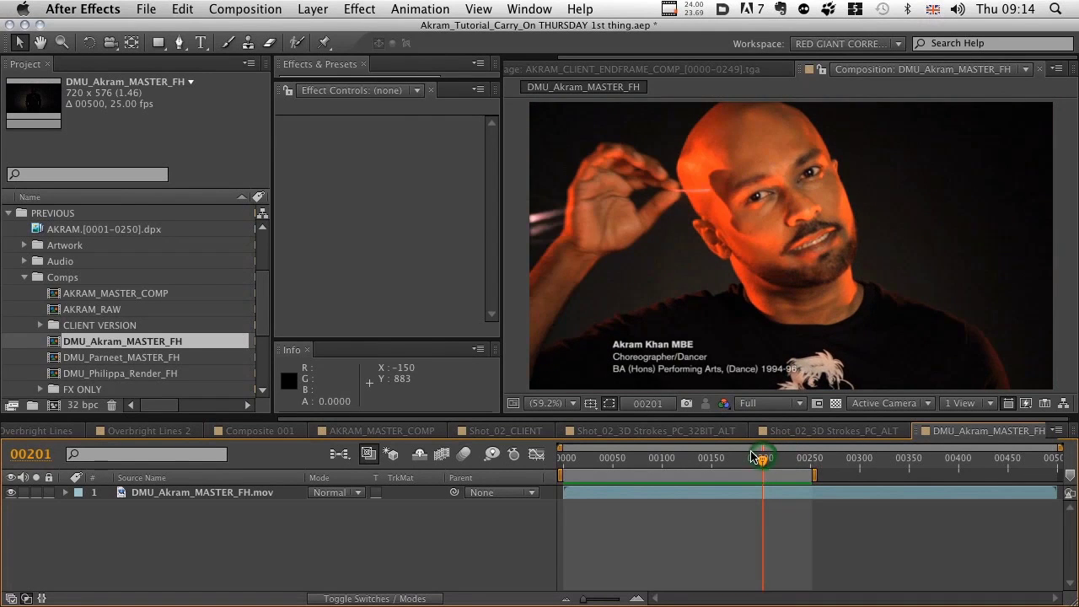
key(KP_0)
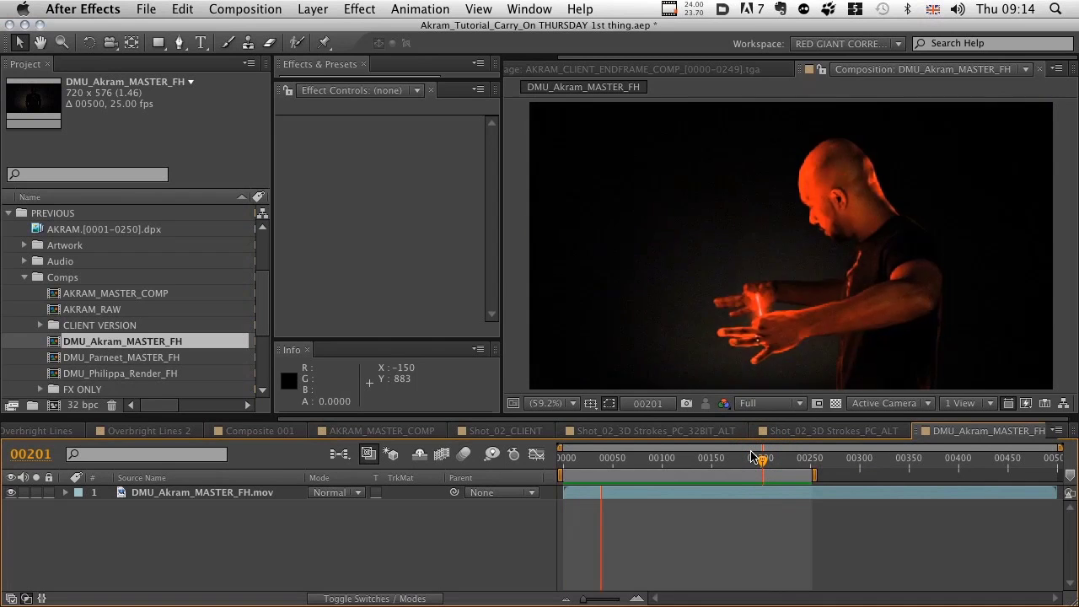